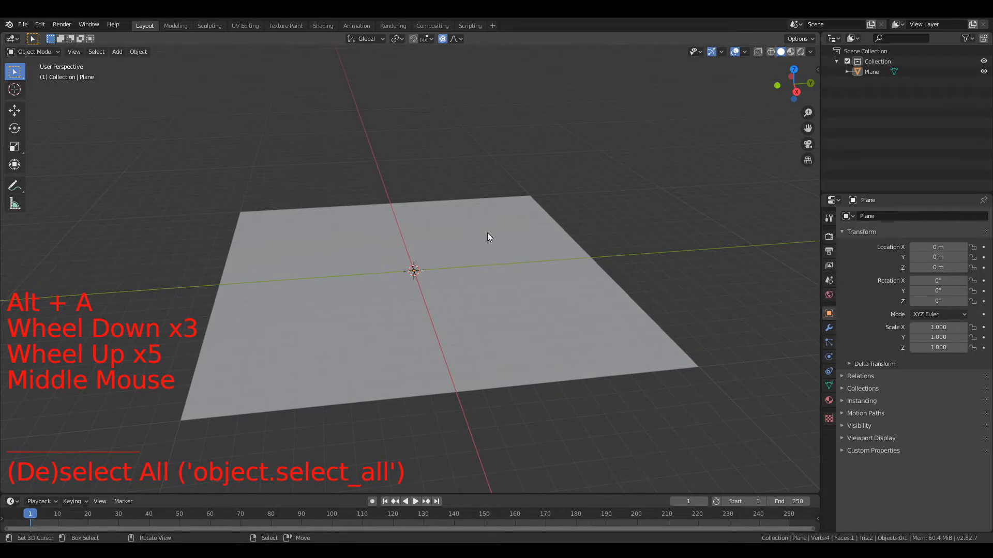
Add a cylinder mesh at the centre of the ground plane
key(w)
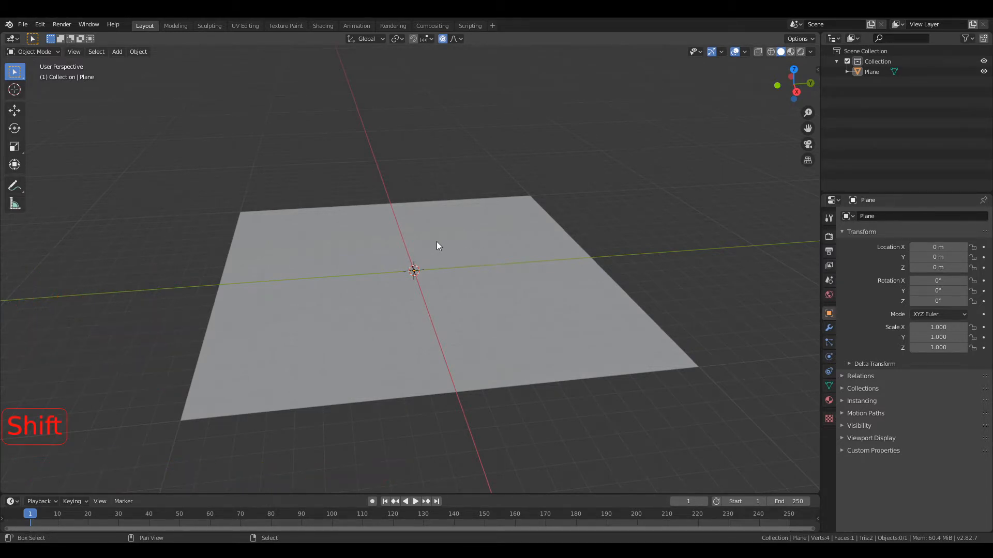
key(shift+a)
mouse_move(436, 242)
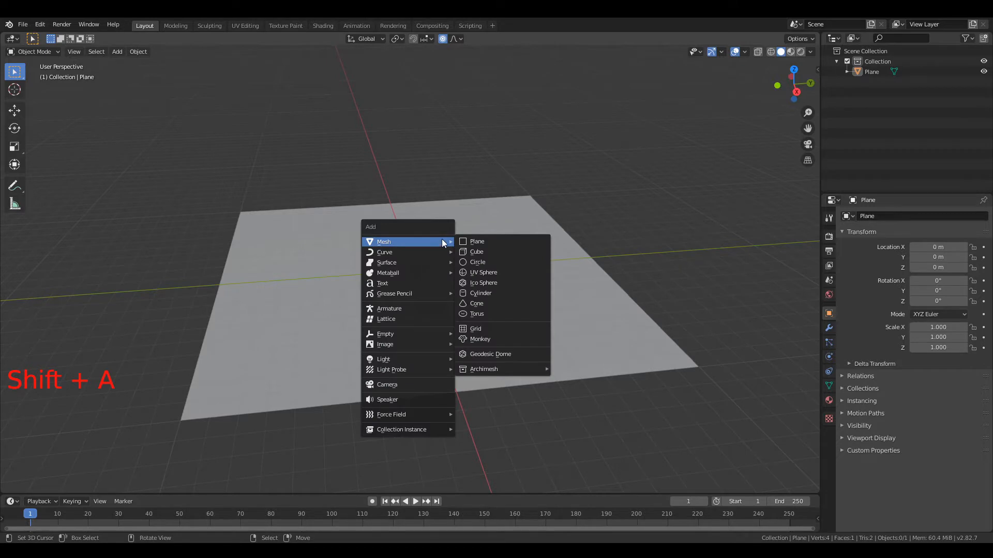
click(507, 292)
scroll(495, 243, up, 11)
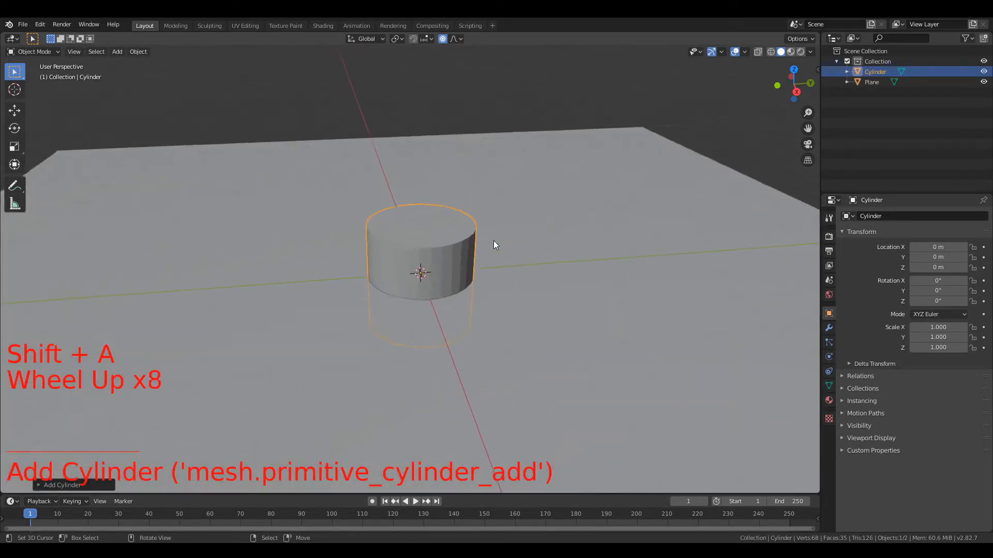
Reduce the new cylinder's vertex count to 6 in its creation settings
click(44, 486)
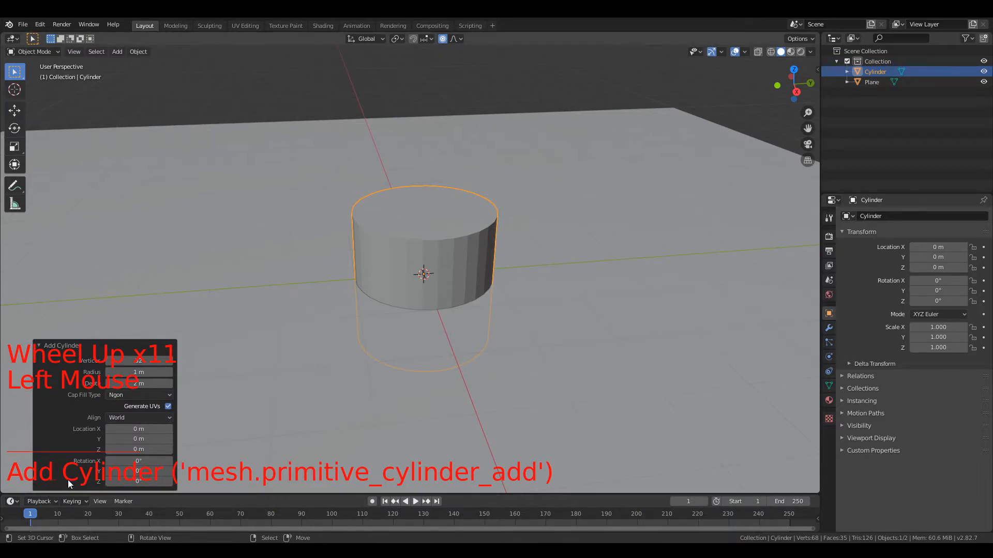
click(88, 345)
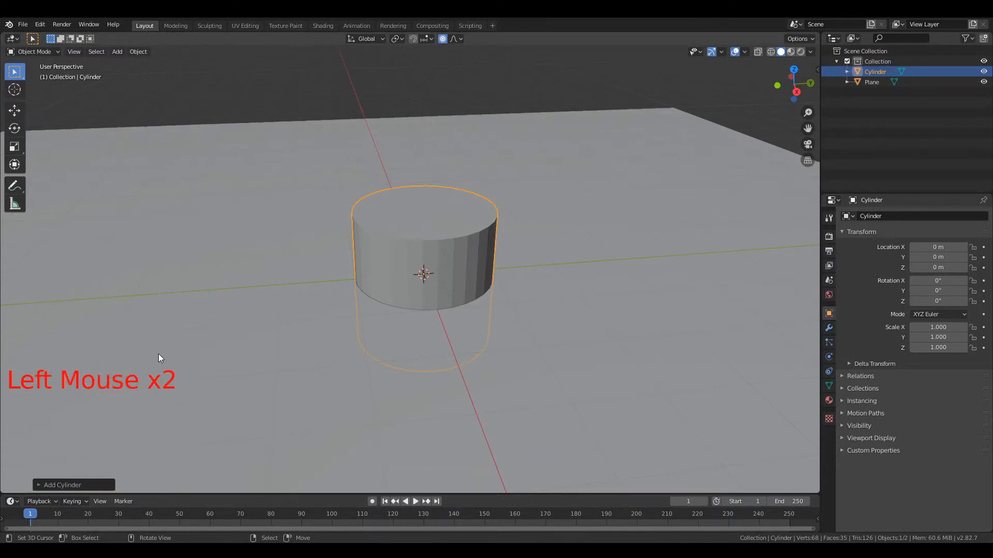
click(54, 489)
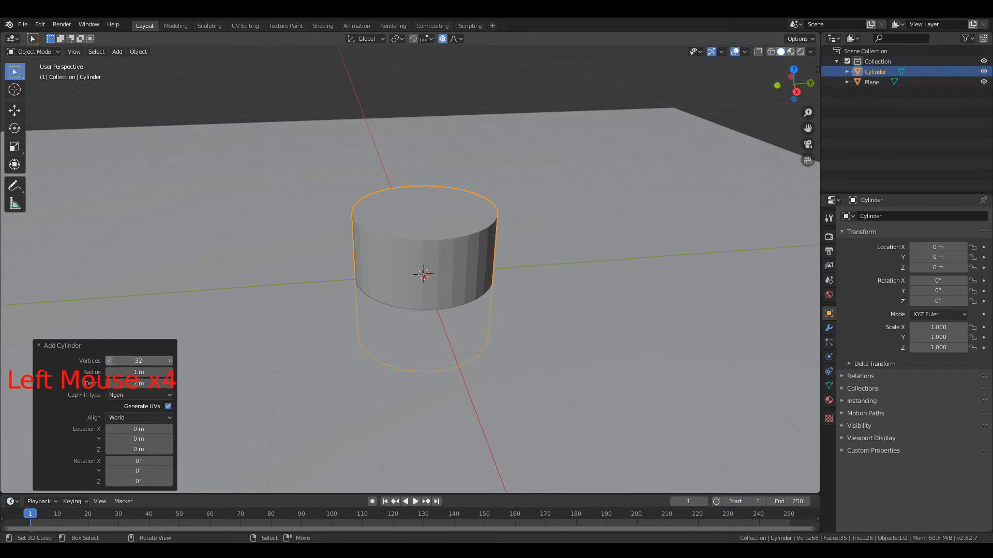
click(109, 361)
click(109, 361)
click(109, 361)
click(109, 361)
click(109, 361)
click(109, 361)
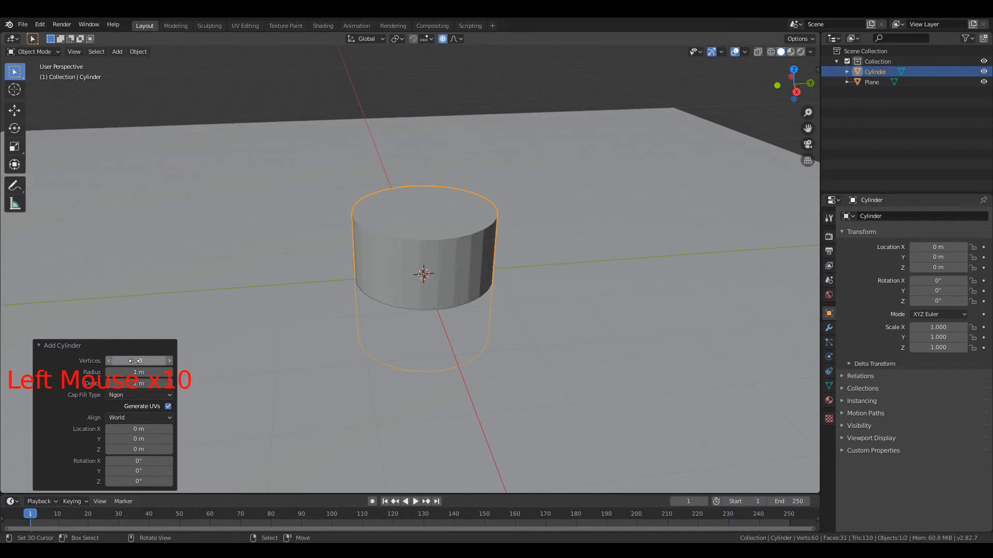
drag(125, 362, 126, 362)
click(170, 362)
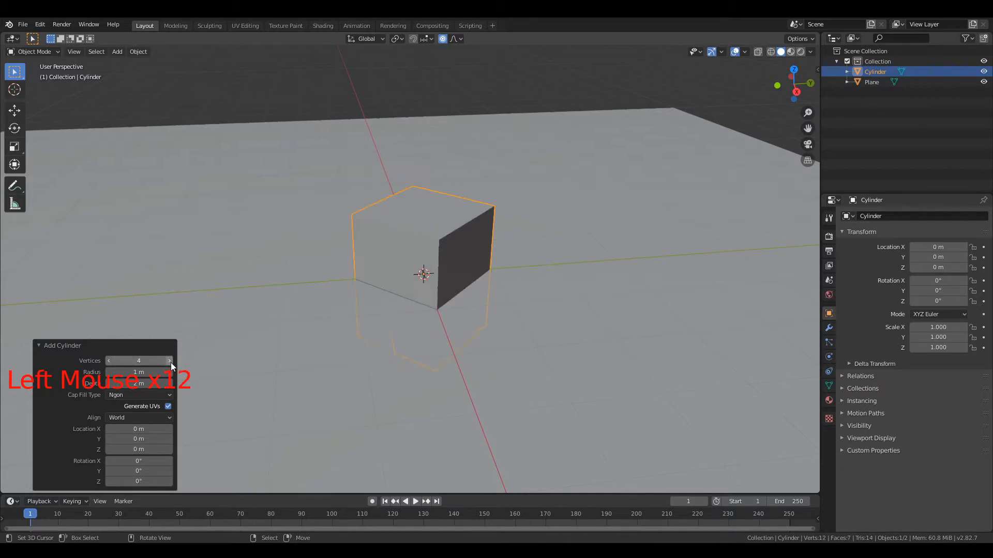
click(170, 361)
click(170, 361)
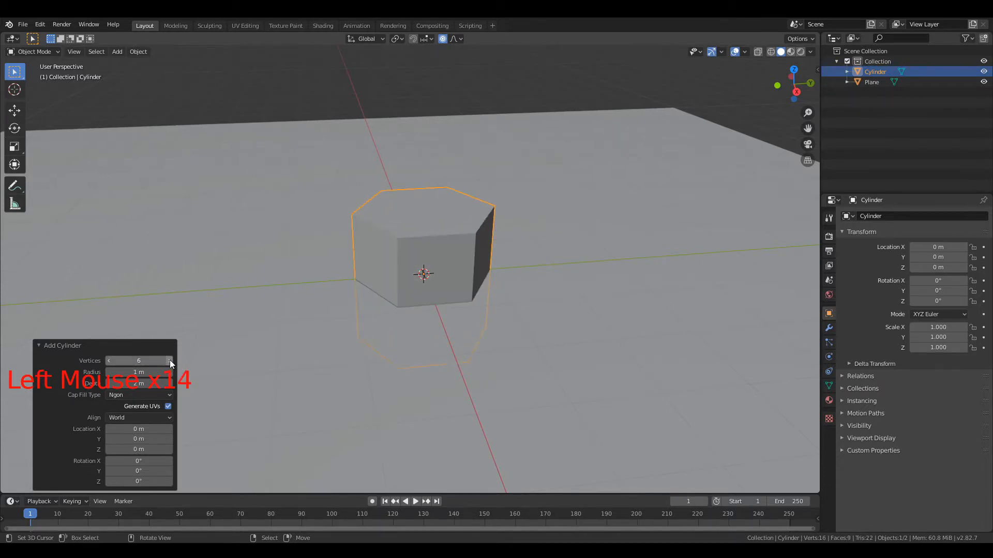
click(170, 361)
click(170, 361)
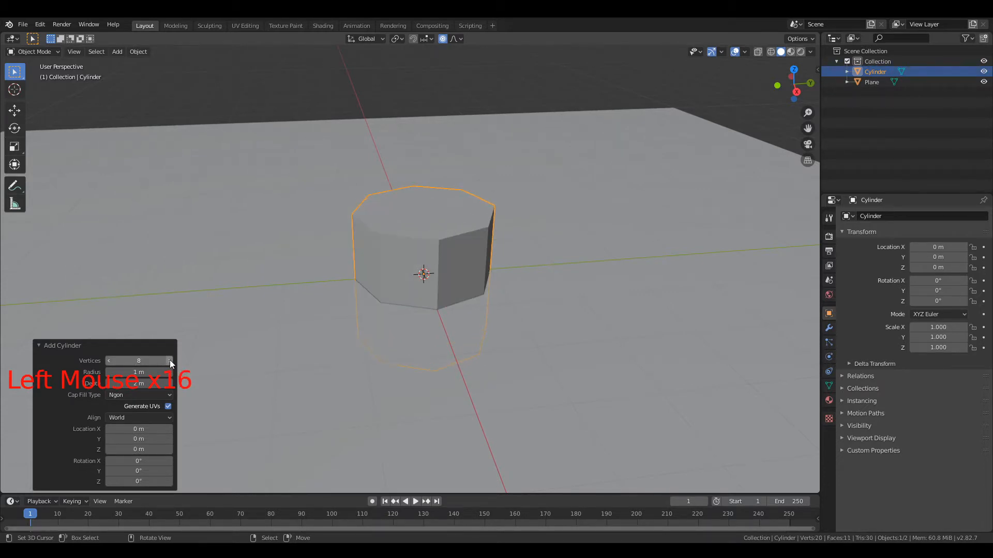
click(105, 363)
click(105, 363)
scroll(383, 282, down, 1)
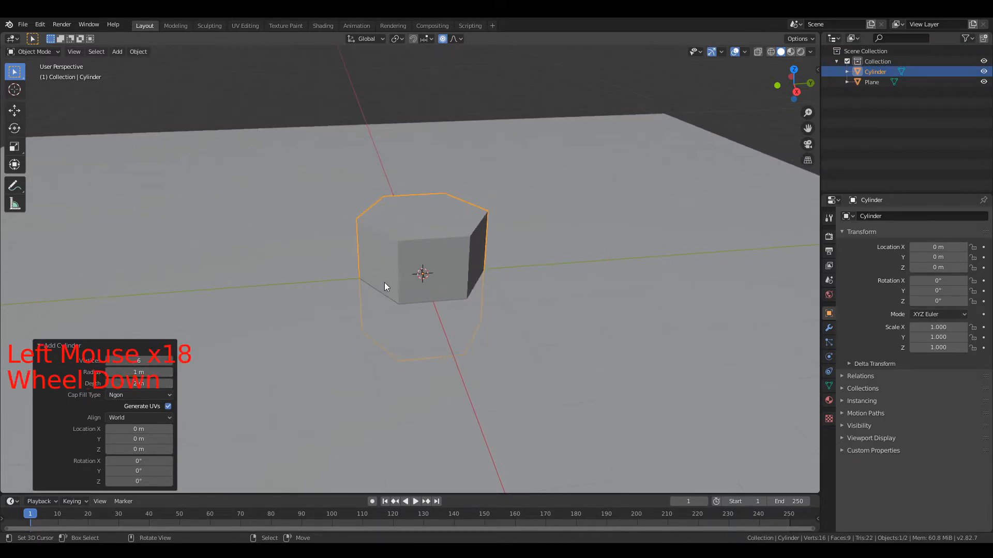
scroll(365, 297, up, 2)
scroll(495, 265, down, 3)
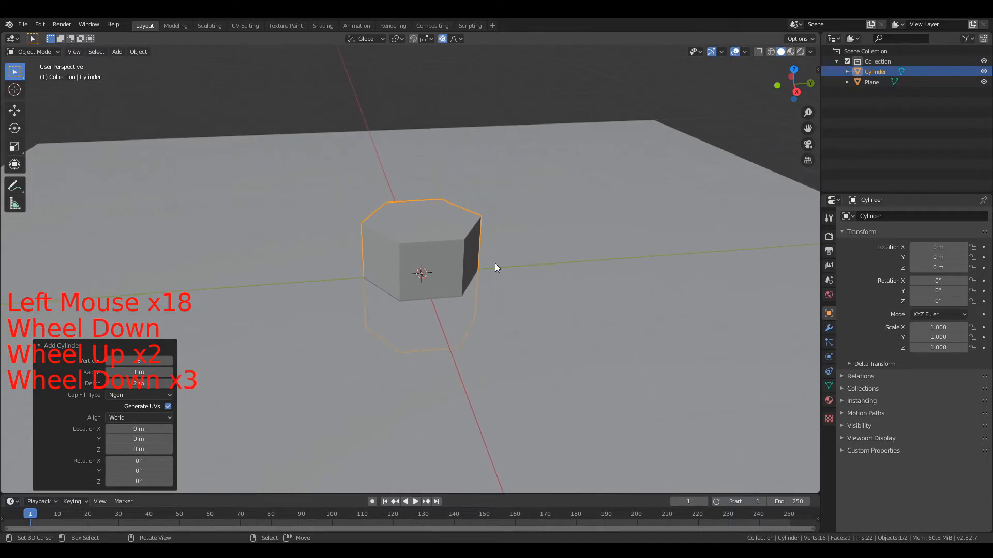
In front view, move the hexagonal cylinder's whole mesh up 1 m along Z in Edit Mode
key(KP_1)
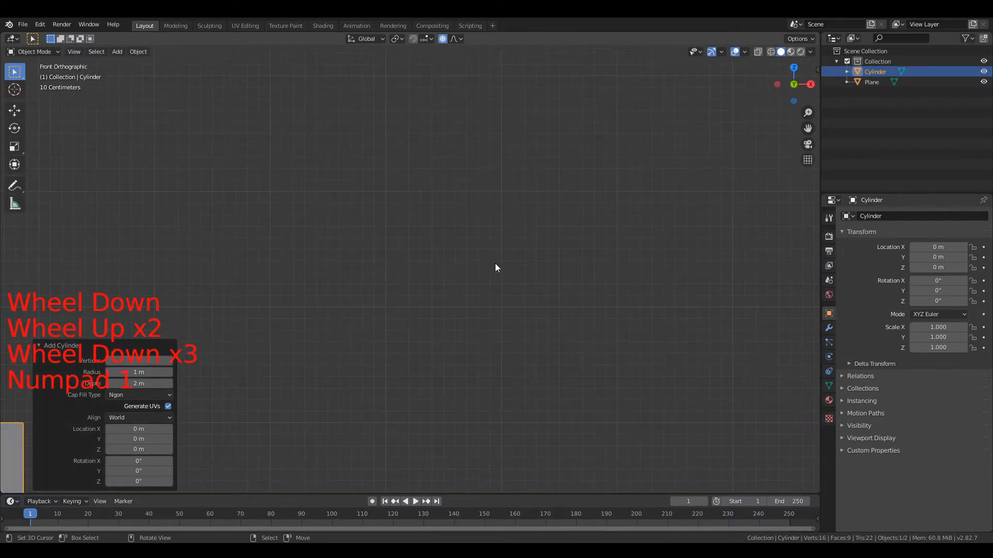
scroll(520, 305, down, 6)
shift+middle_drag(410, 318, 458, 250)
scroll(457, 248, up, 4)
scroll(488, 253, down, 3)
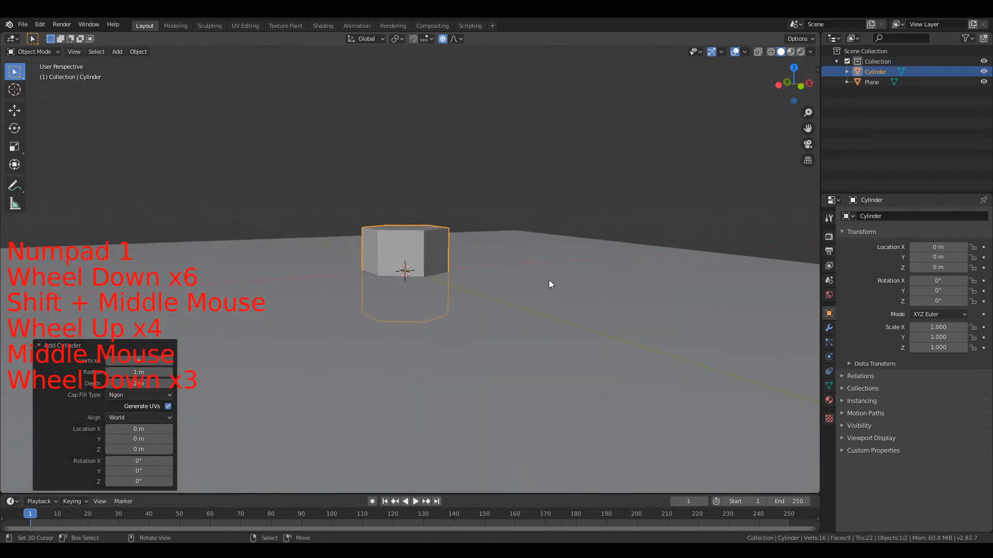
key(KP_1)
key(Tab)
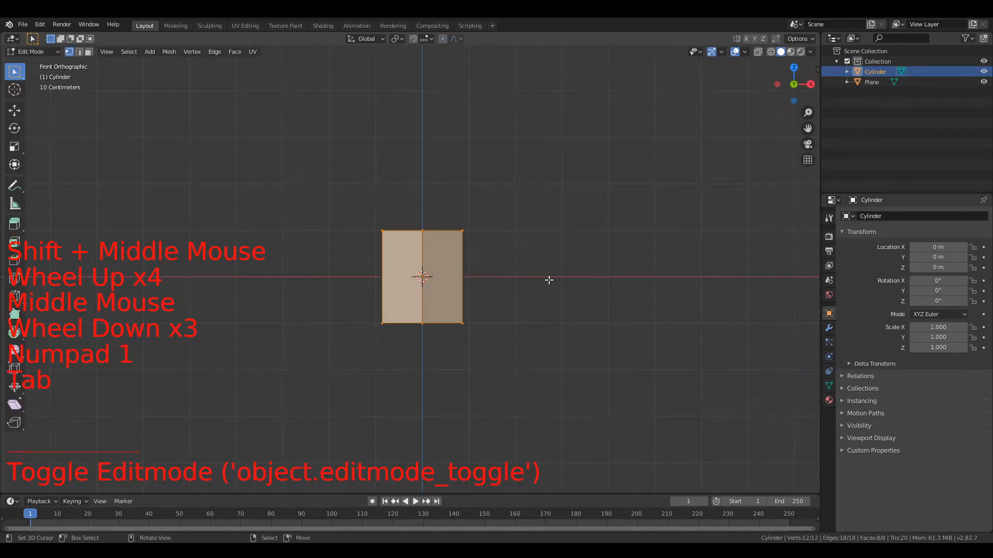
key(g)
key(z)
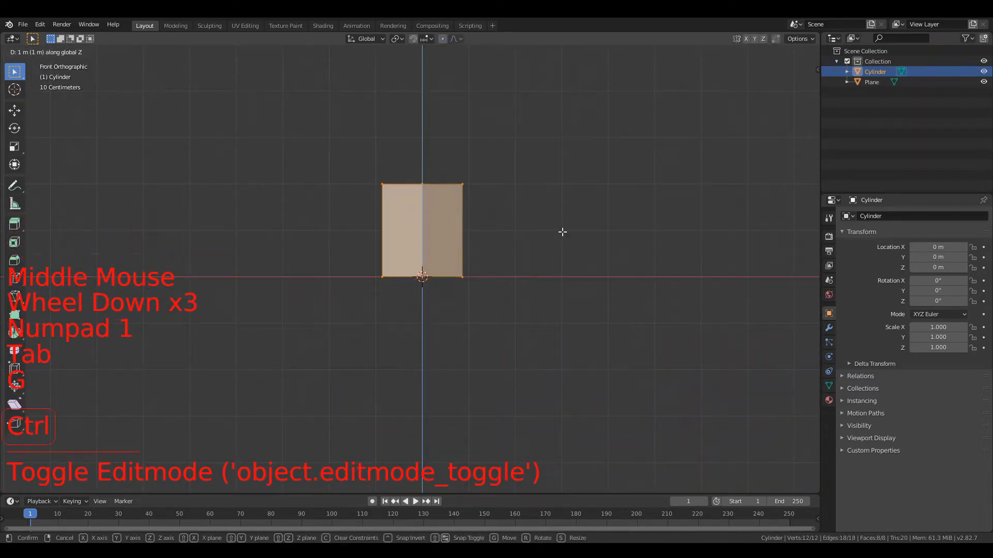
click(562, 232)
Delete the top and bottom cap faces of the hexagonal cylinder, leaving an open tube
shift+middle_drag(472, 150, 115, 91)
shift+scroll(472, 217, down, 1)
click(89, 52)
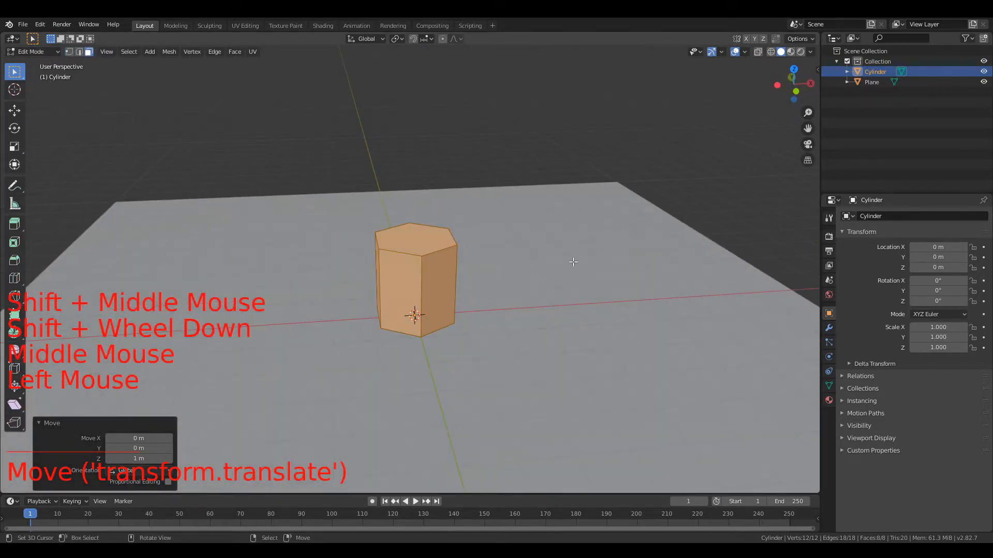
right_click(431, 239)
key(x)
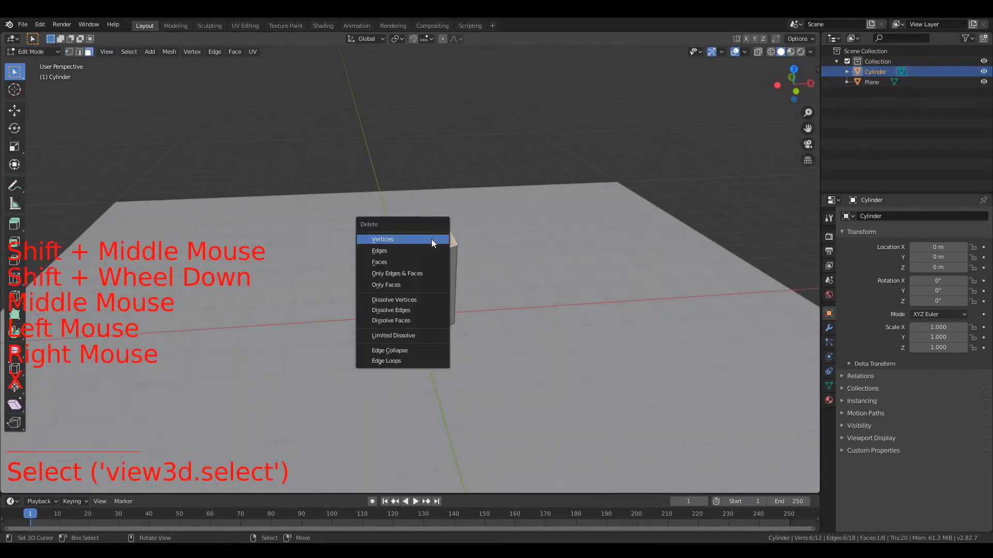
click(418, 266)
middle_drag(417, 266, 83, 100)
right_click(399, 355)
key(x)
click(399, 354)
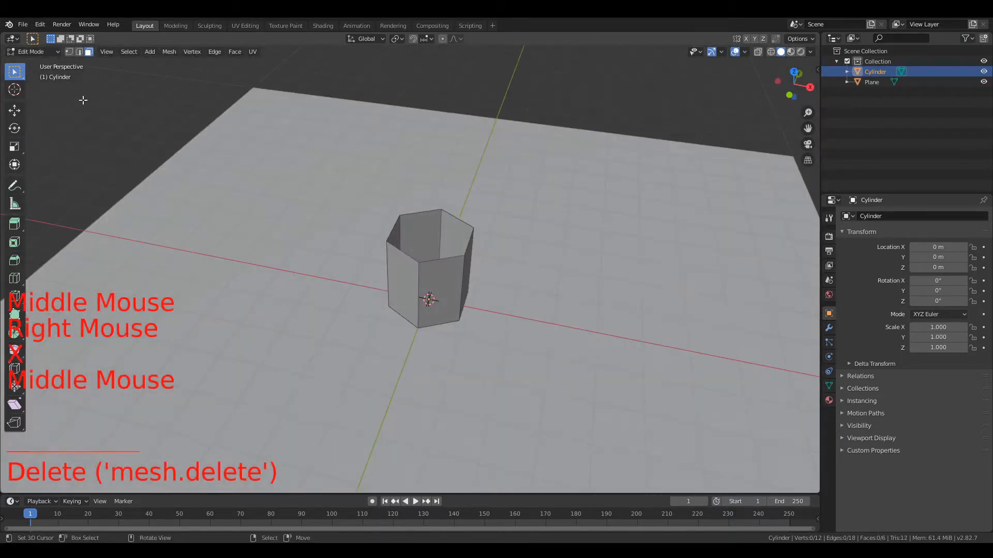
Select the tube's top edge loop and raise it 6 m along Z to form a tall trunk
click(79, 52)
alt+right_click(436, 263)
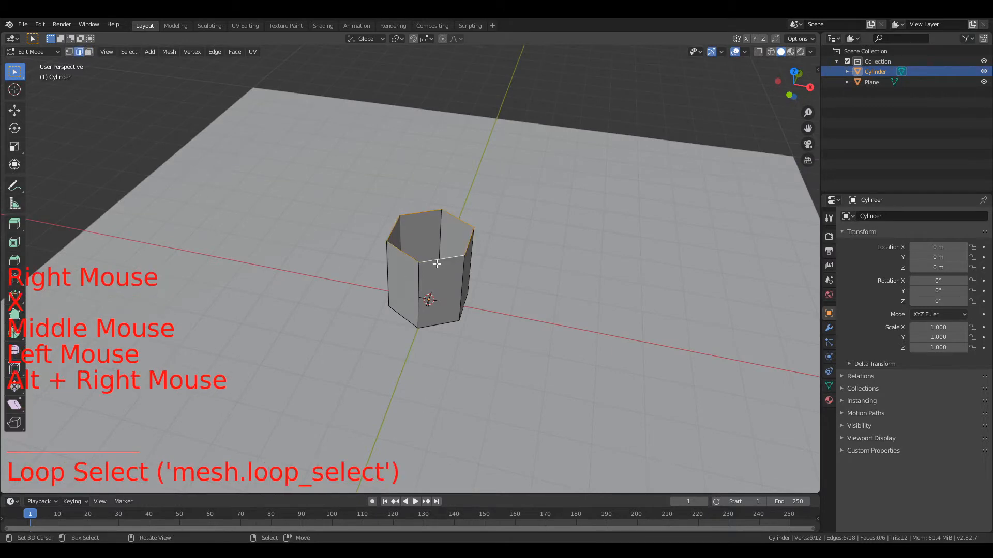
key(KP_1)
scroll(494, 245, down, 6)
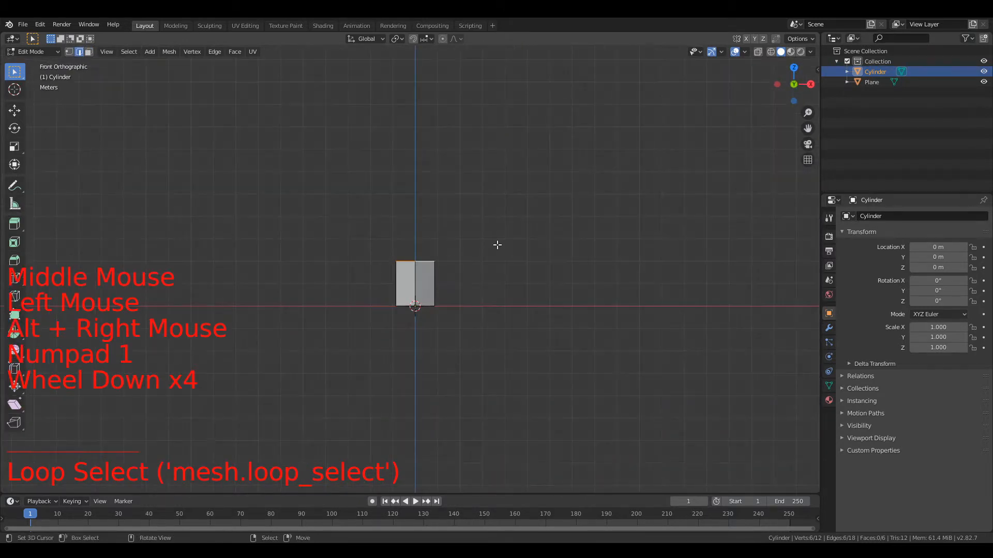
key(g)
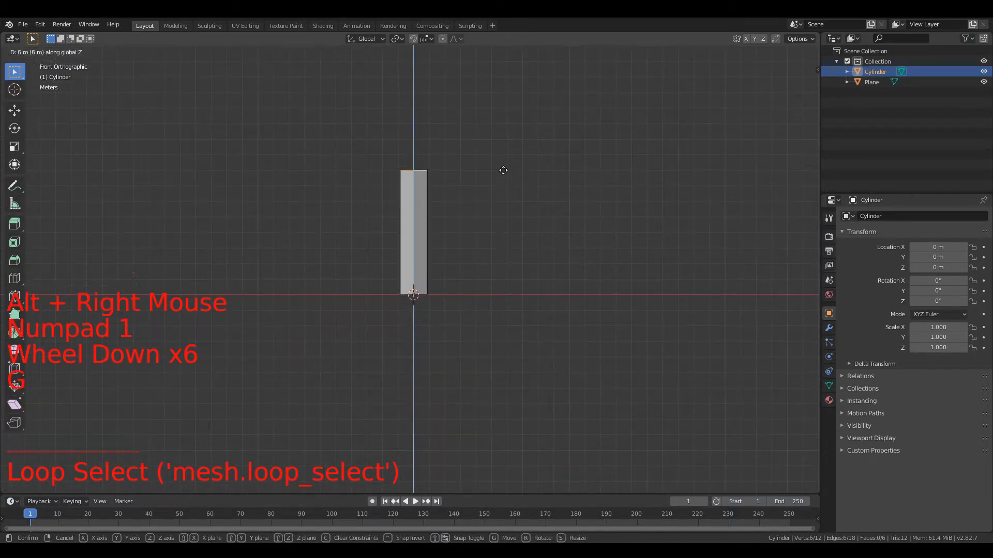
click(503, 171)
key(Tab)
middle_drag(508, 195, 473, 194)
scroll(485, 232, up, 1)
scroll(491, 211, up, 3)
Move the trunk's top edge loop sideways toward positive X so the trunk leans
key(Tab)
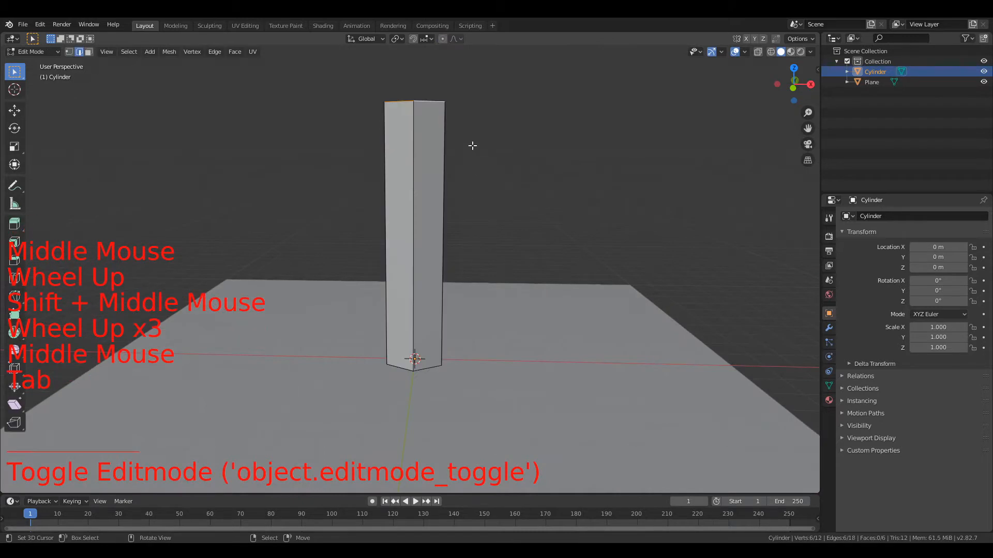
key(g)
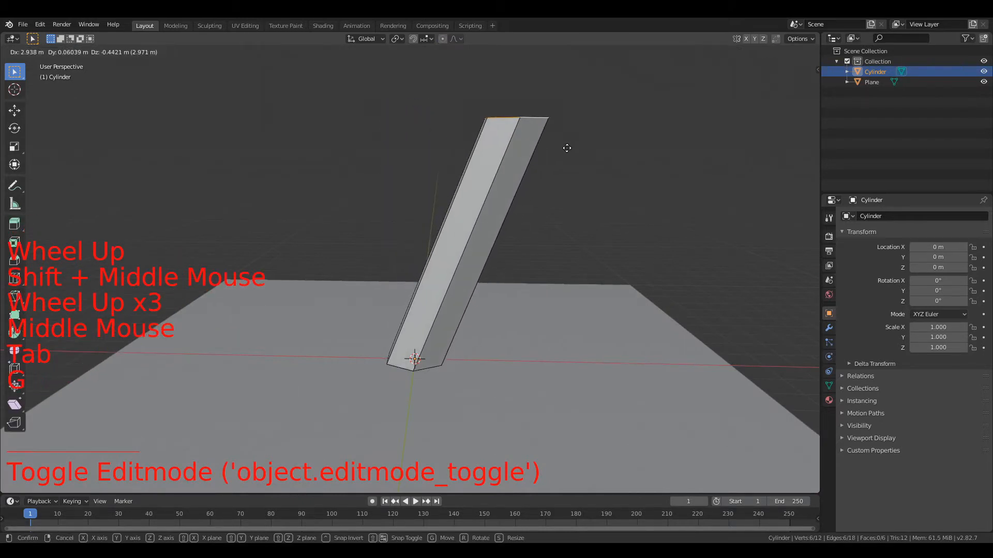
click(600, 156)
Add one centred loop cut across the trunk and move it about -0.95 m in X and 0.48 m in Z to bend it
click(509, 222)
right_click(510, 222)
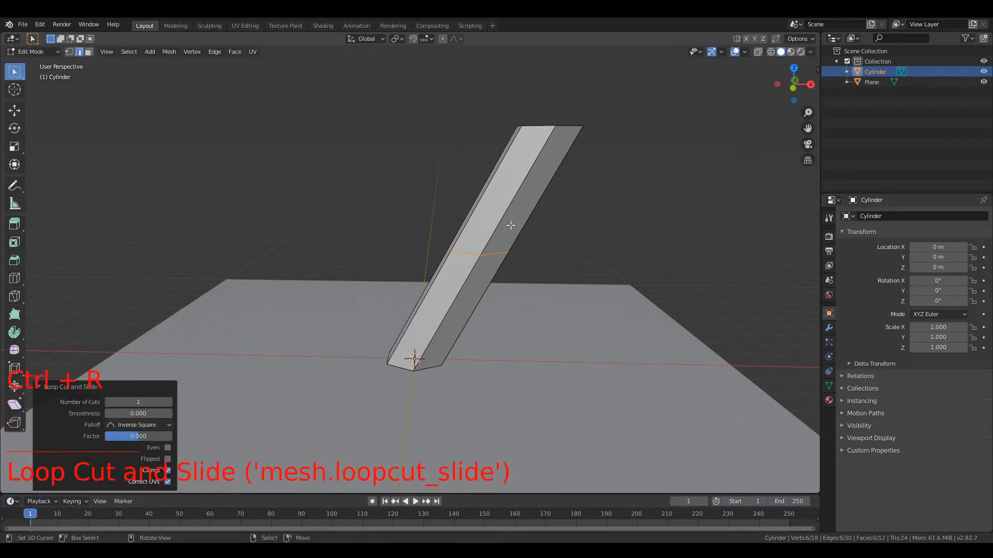
key(g)
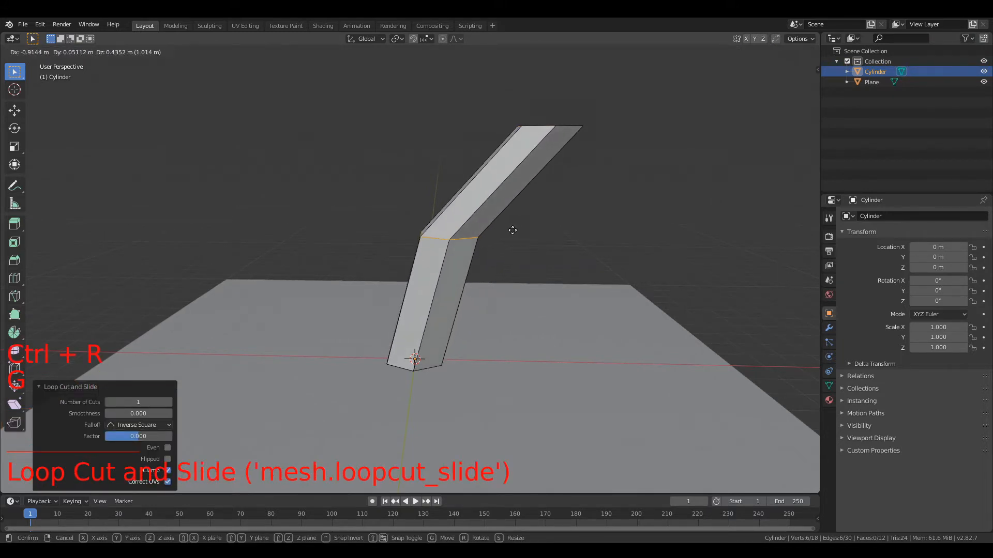
click(512, 228)
Rotate the trunk's middle edge loop about 19.4° in front view to follow the bend
key(space)
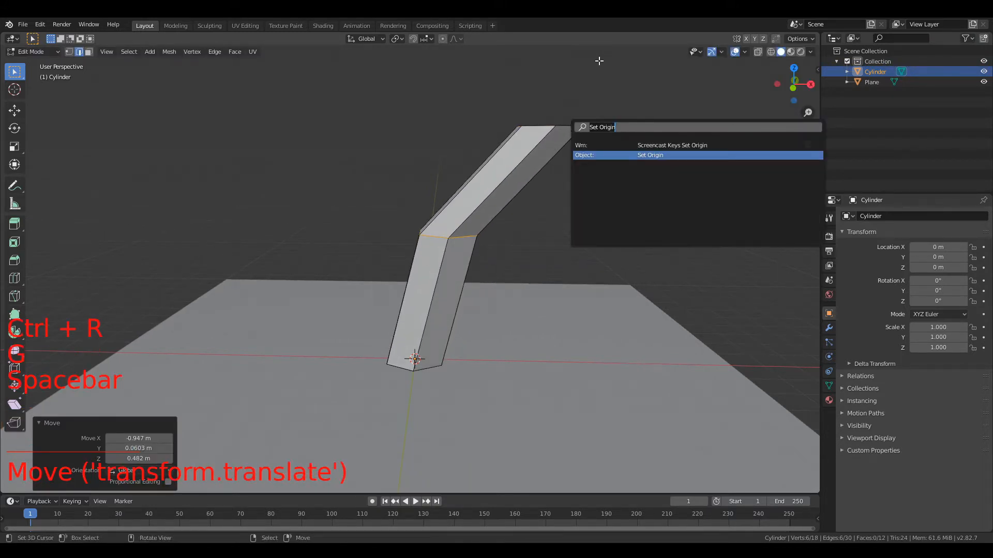
key(KP_1)
key(r)
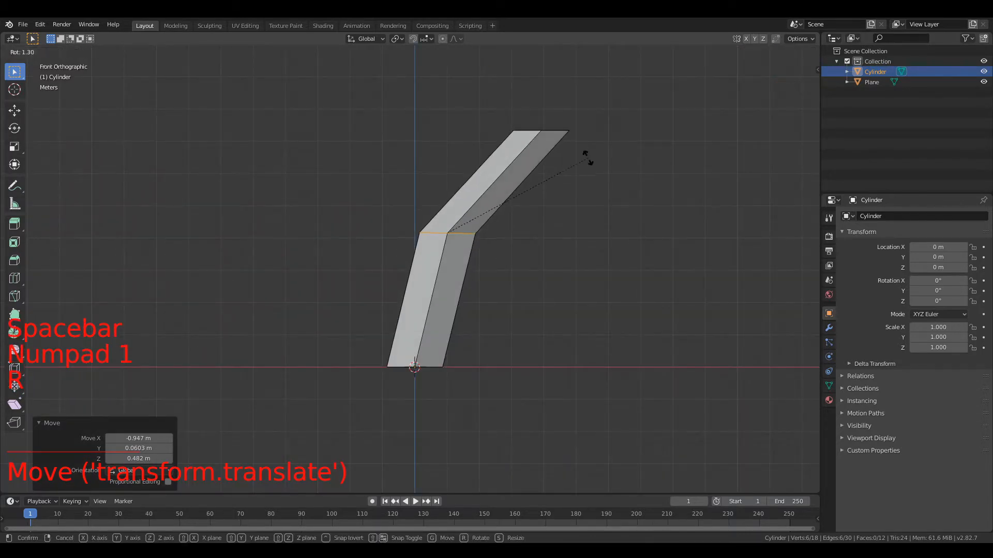
click(592, 207)
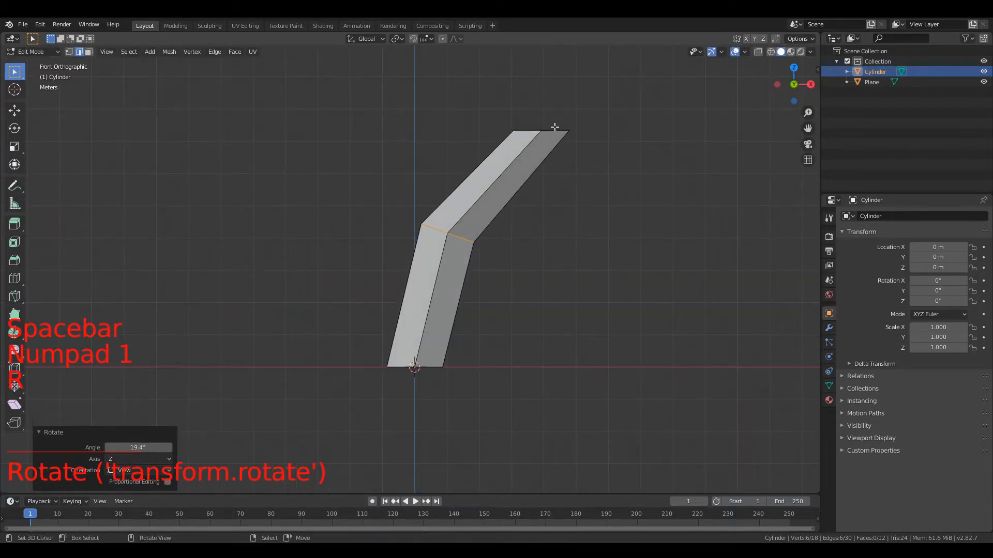
Select the trunk's top edge loop and rotate it clockwise in front view to follow the slope of the upper segment
alt+right_click(555, 127)
key(r)
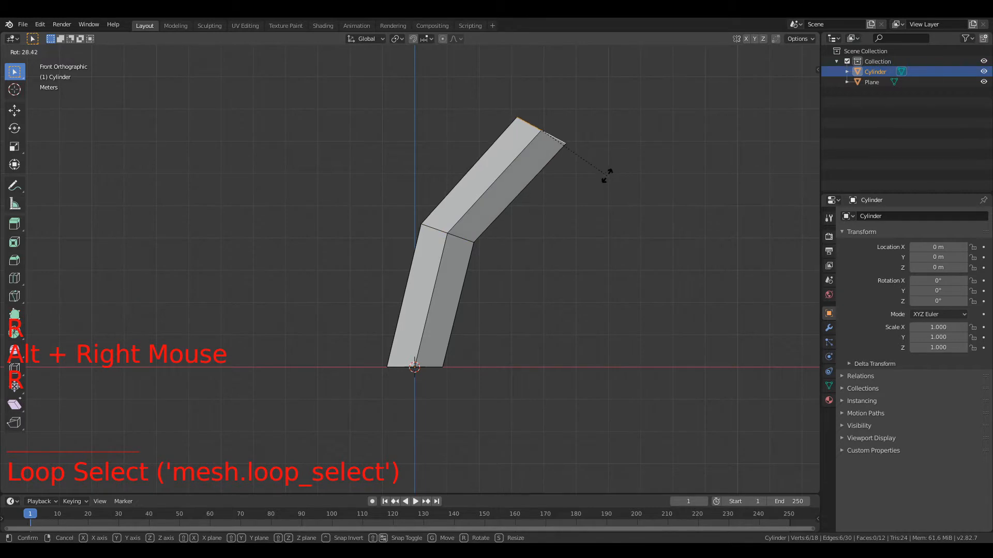
click(594, 181)
key(Tab)
middle_drag(585, 186, 508, 286)
Extrude the top edge loop about 1.23 m in X and 2.23 m in Z, and rotate the new end about -25°
key(Tab)
key(KP_1)
key(e)
click(646, 191)
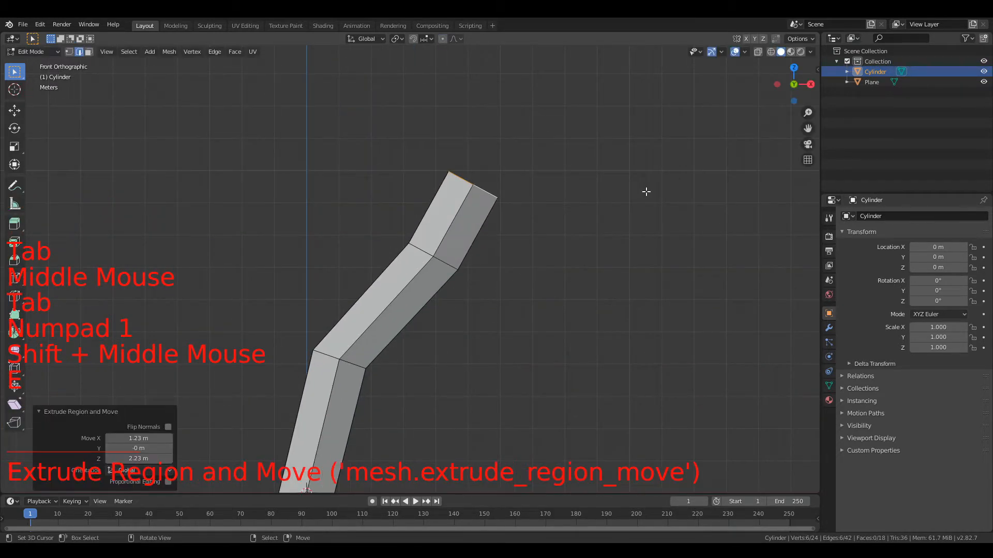
key(r)
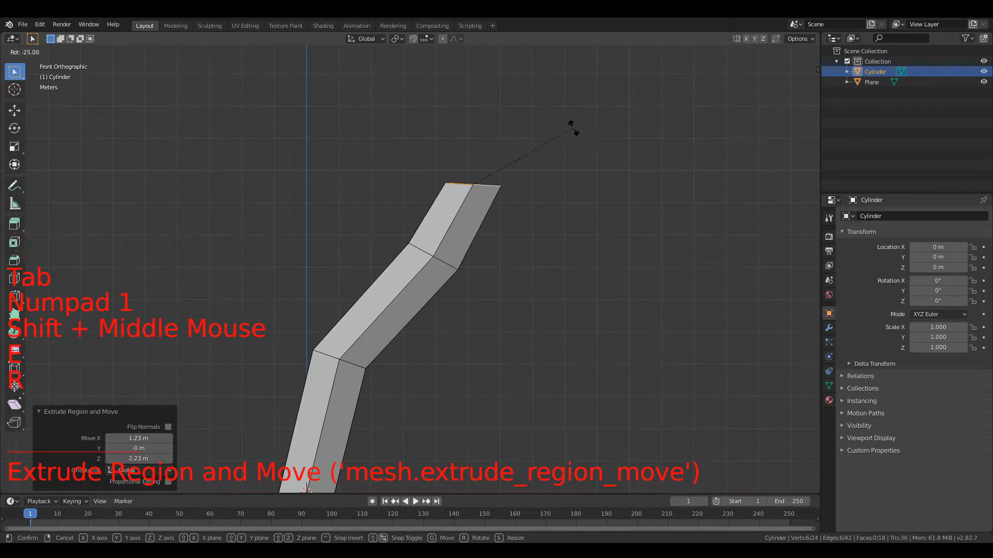
click(572, 127)
scroll(501, 228, down, 2)
shift+middle_drag(501, 228, 527, 203)
key(Tab)
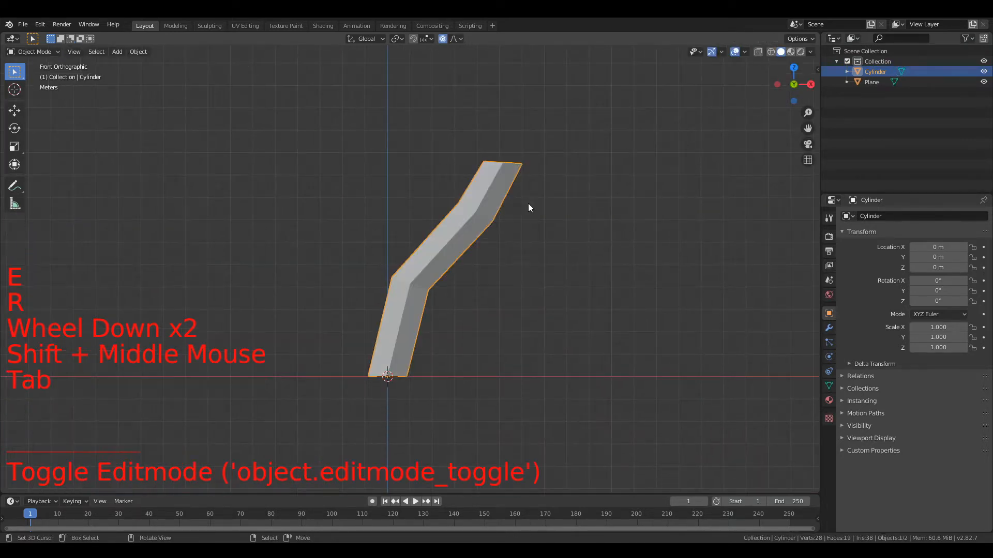
Duplicate the whole trunk mesh in place and separate the copy into its own object
key(Tab)
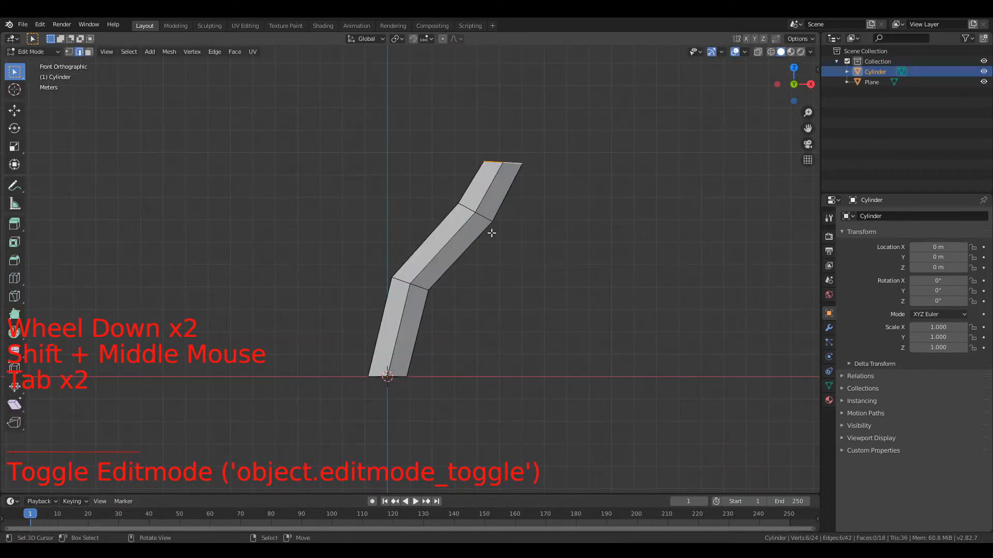
key(a)
key(shift+d)
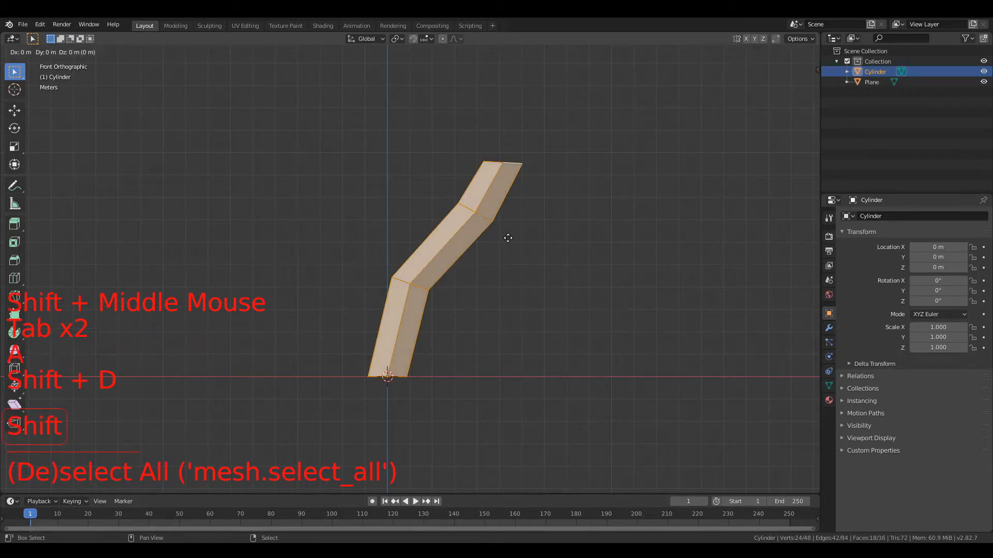
right_click(507, 239)
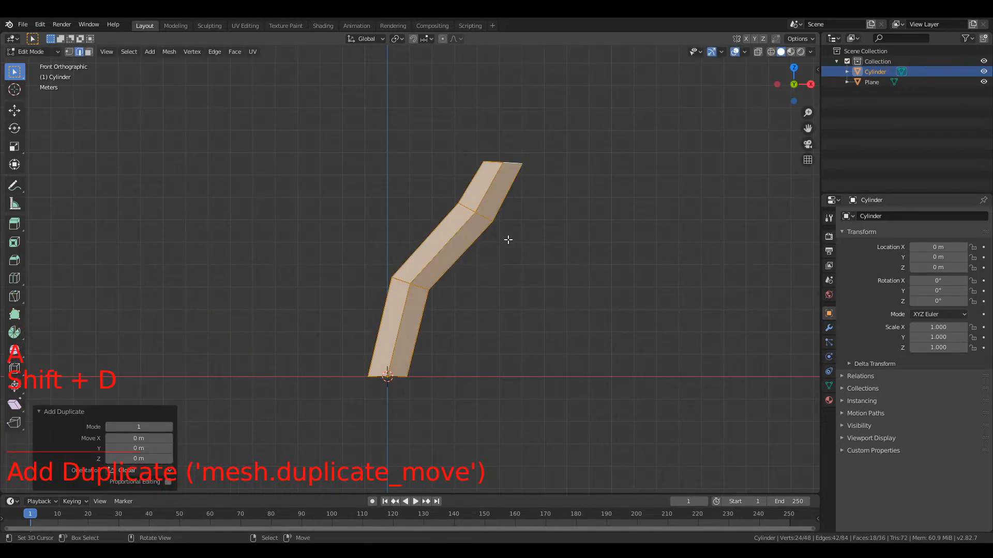
key(p)
click(508, 240)
key(Tab)
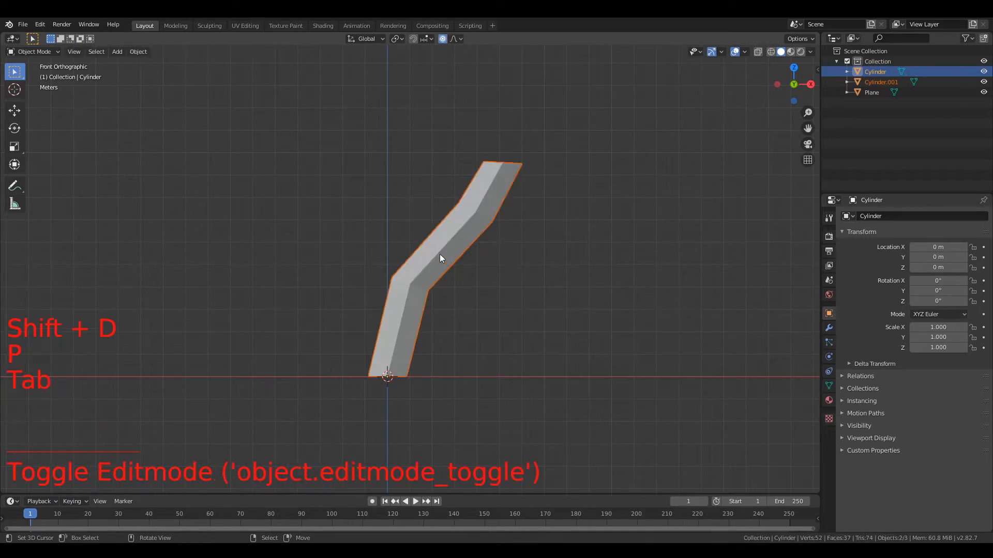
Select one of the two overlapping trunks and scale its entire mesh down to branch size
right_click(454, 251)
key(Tab)
key(a)
key(g)
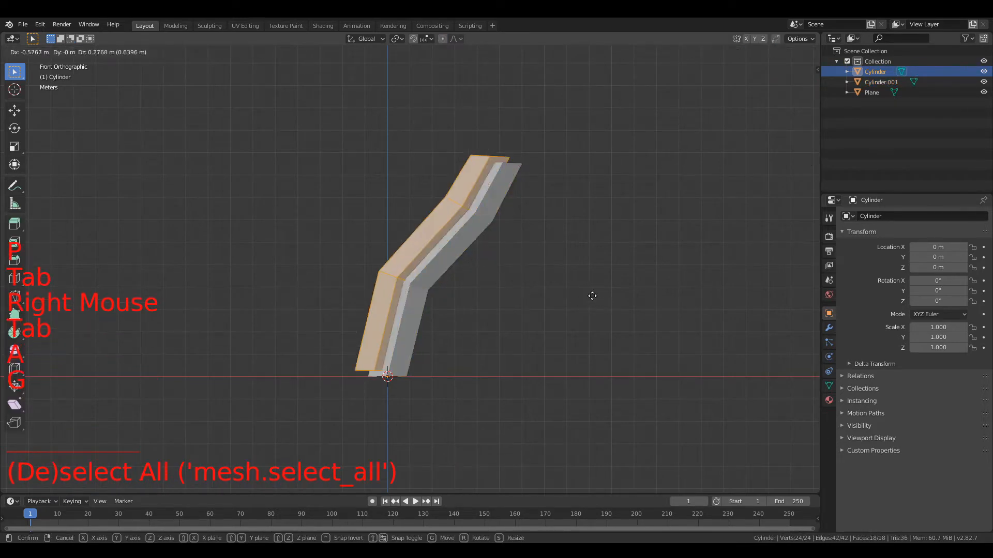
right_click(544, 261)
key(s)
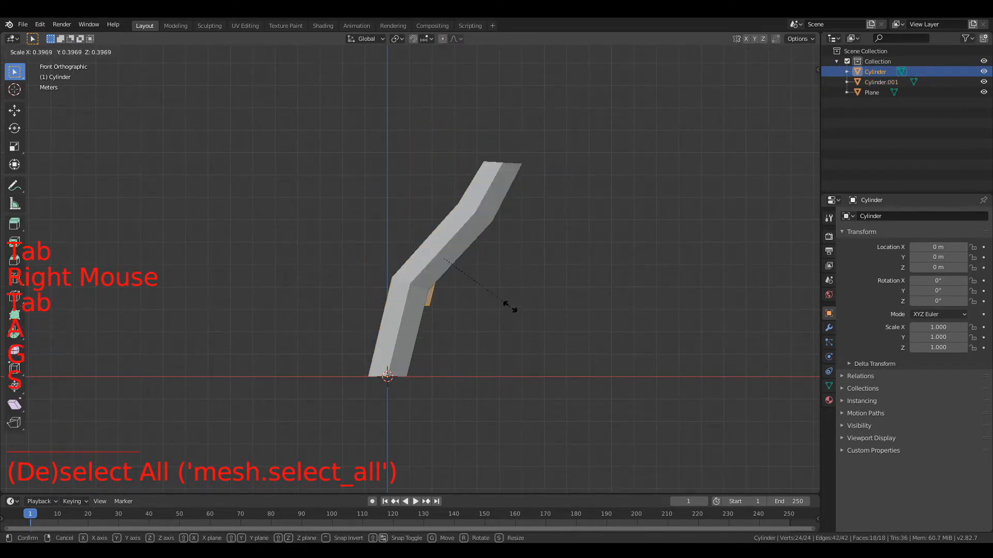
click(585, 266)
Position the small branch on the trunk's lower bend and rotate it about -42.1° in front view
key(g)
click(629, 248)
key(r)
click(515, 179)
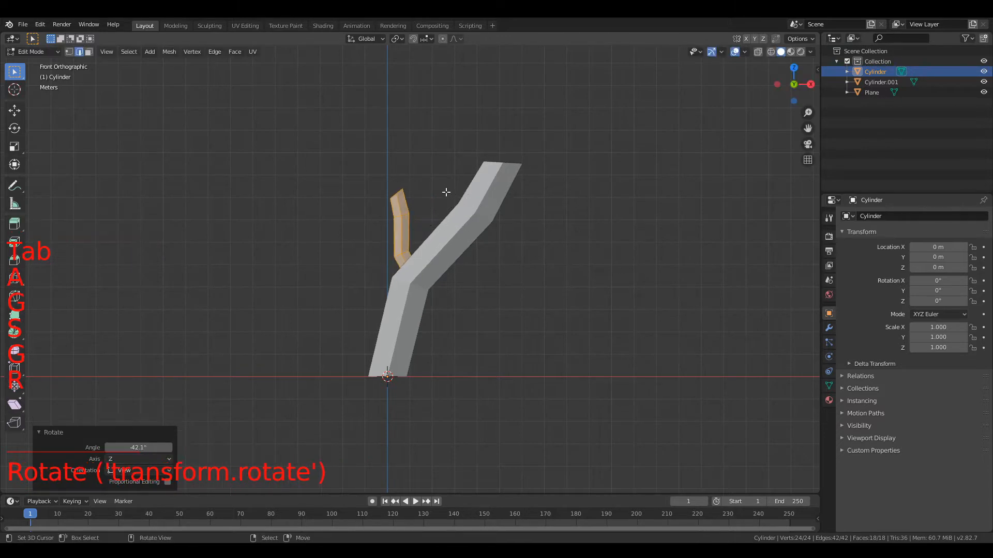
shift+middle_drag(447, 192, 485, 245)
scroll(618, 306, up, 3)
key(g)
click(614, 295)
Rotate the branch about -30.9° as seen from the side and move its base against the trunk's flank
middle_drag(613, 295, 591, 397)
middle_drag(569, 289, 589, 150)
key(r)
click(523, 116)
key(g)
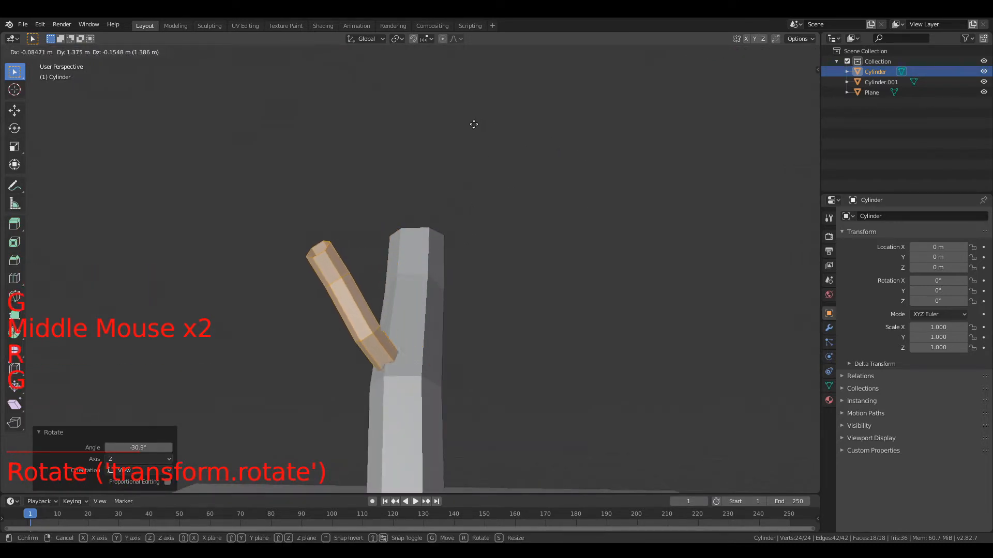
click(468, 123)
middle_drag(470, 201, 561, 215)
key(Tab)
Duplicate the branch as a new object, rotate its mesh outward and move it about 0.491, -3.31, 0.306 m to the trunk's opposite side
scroll(457, 218, down, 5)
scroll(466, 225, up, 4)
middle_drag(483, 278, 486, 269)
key(shift+d)
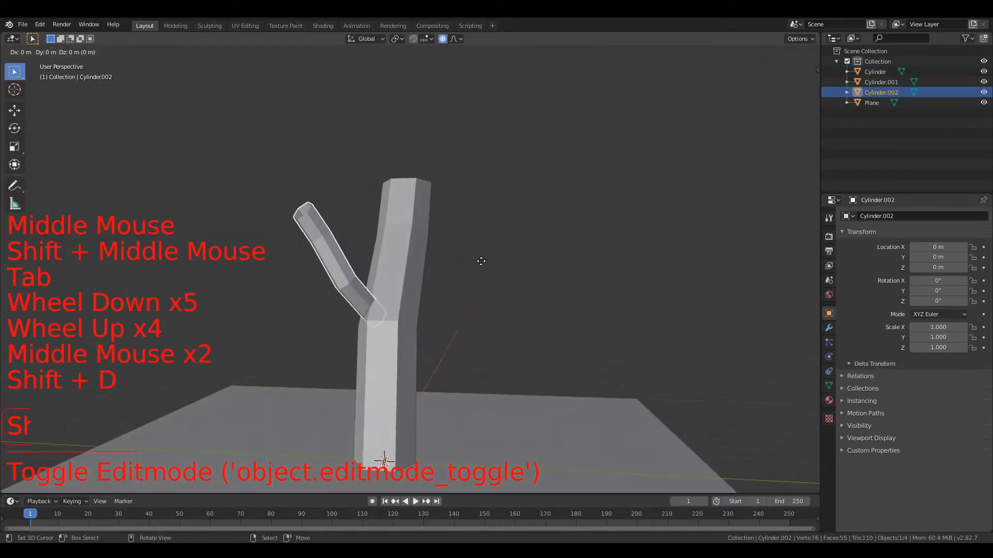
key(Tab)
key(a)
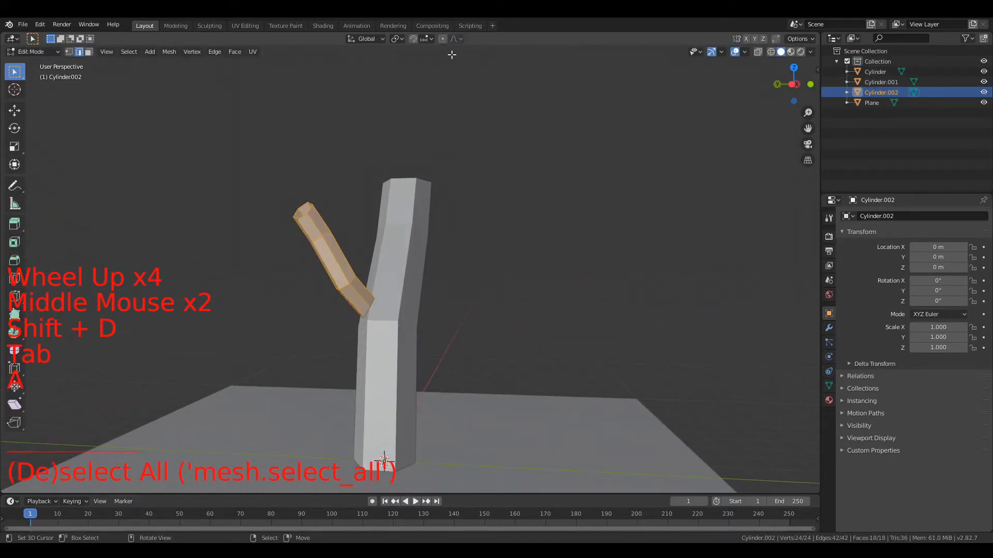
key(r)
click(483, 281)
key(g)
middle_click(538, 261)
click(545, 258)
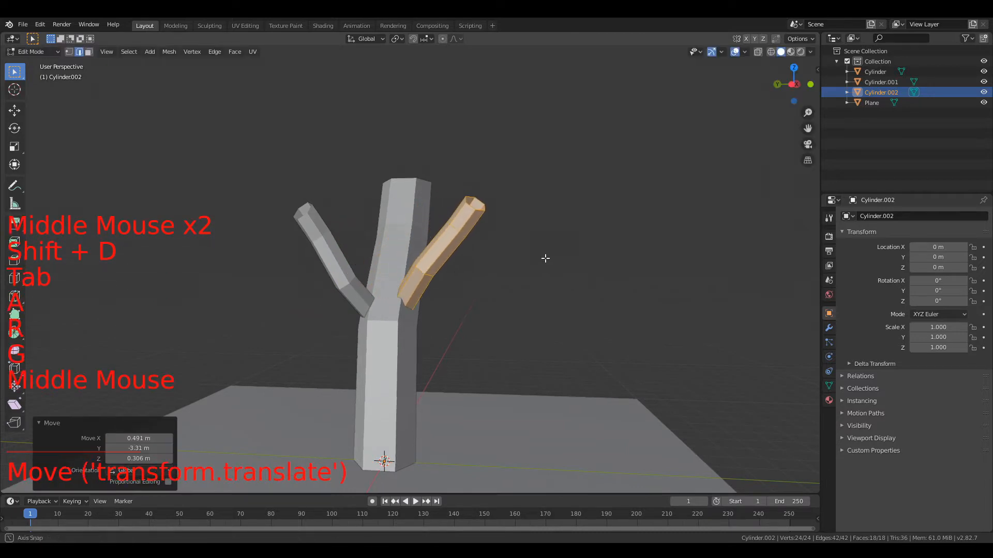
Rotate the second branch about 56.9° in a side view, and keep turning it from another angle to lean away from the trunk
middle_drag(545, 258, 440, 235)
key(r)
click(576, 295)
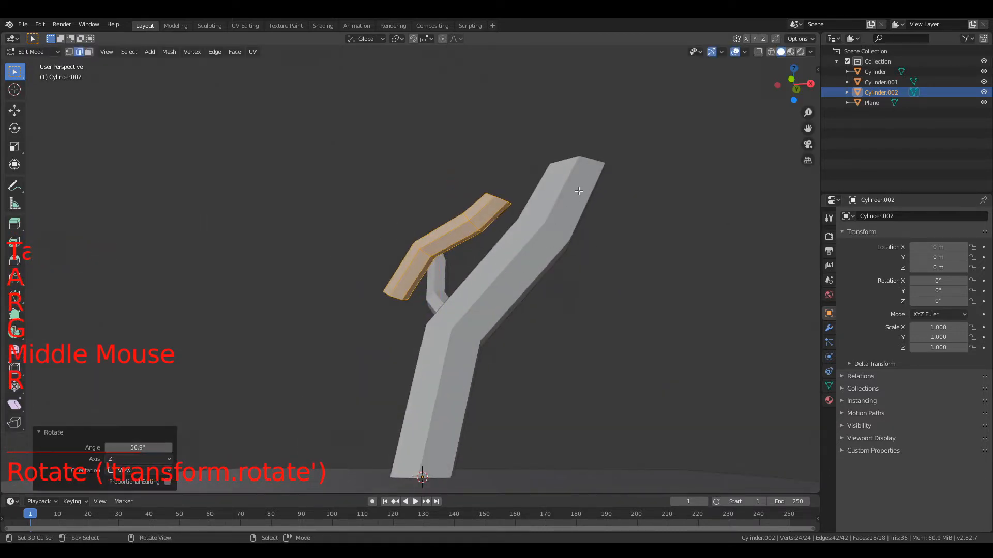
middle_drag(576, 294, 519, 232)
key(r)
click(414, 371)
key(r)
click(519, 196)
key(r)
click(541, 119)
Refine the second branch's rotation and shift it toward the trunk, ending with a move of about 0.375, 0.644, 0.394 m
middle_drag(541, 119, 598, 228)
key(r)
click(413, 334)
scroll(588, 246, up, 1)
key(r)
click(536, 370)
key(g)
click(527, 341)
middle_drag(526, 342, 440, 313)
key(g)
click(507, 271)
scroll(494, 273, down, 6)
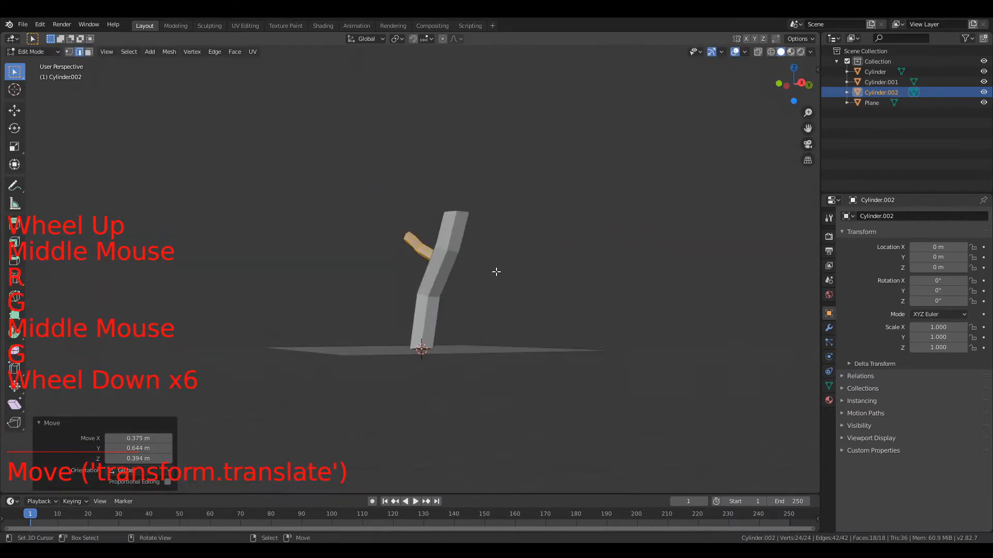
Move the second branch about 0.519, -0.193, 1.43 m up to the trunk's upper bend
middle_drag(495, 272, 517, 274)
scroll(517, 274, up, 3)
middle_drag(517, 274, 481, 280)
key(g)
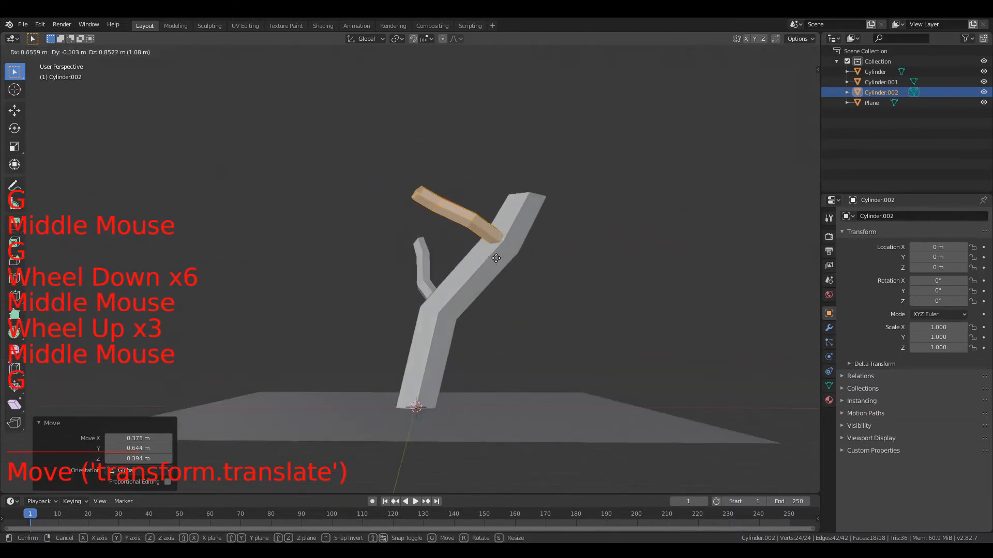
click(496, 238)
shift+middle_drag(496, 238, 484, 256)
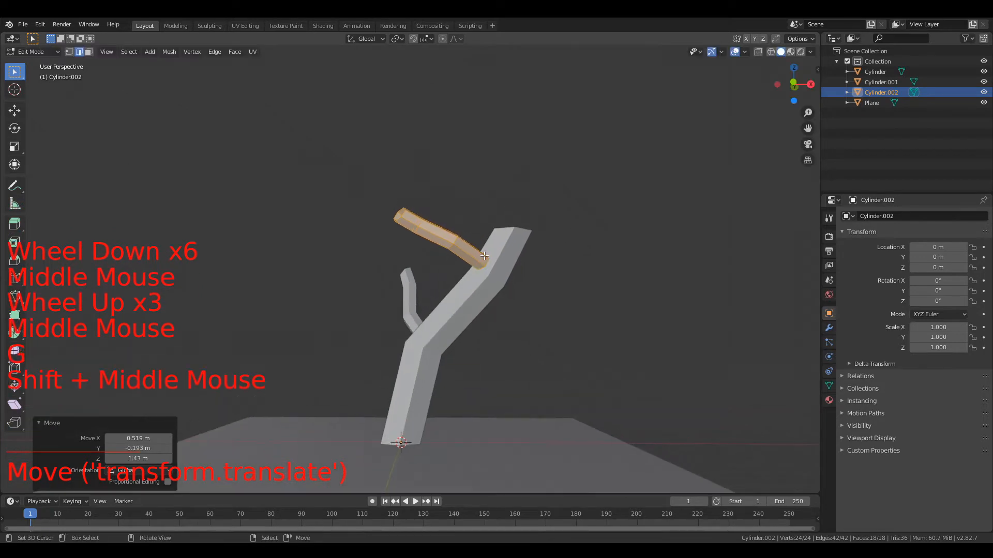
Rotate the second branch about 23° to stand steeper and move its base into the trunk
scroll(482, 248, up, 3)
key(r)
click(609, 298)
key(g)
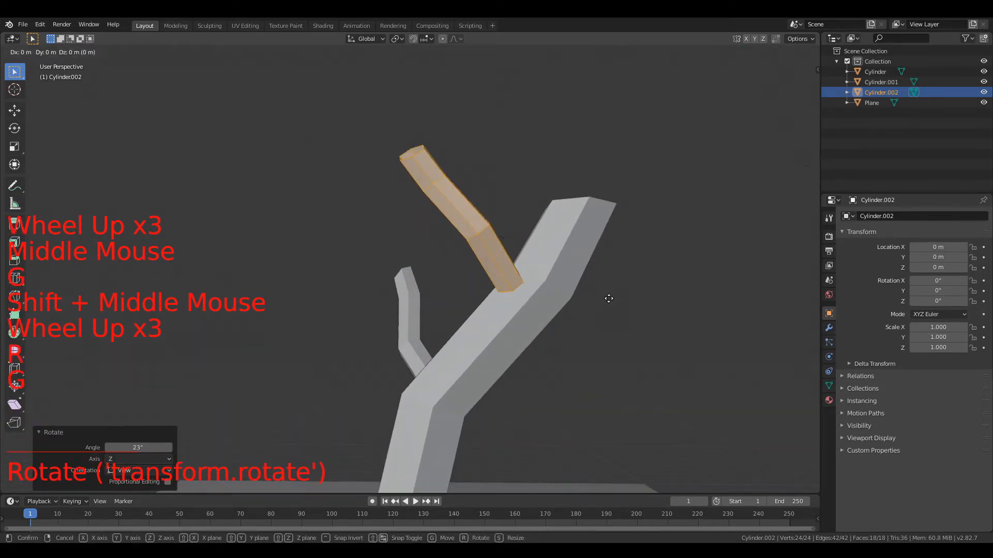
click(610, 308)
middle_drag(609, 308, 557, 197)
key(Tab)
Move the upper branch's edge loop nearest its tip about 0.128, -0.327, -0.131 m and rotate it to follow the bend
key(Tab)
alt+right_click(443, 206)
key(g)
click(543, 206)
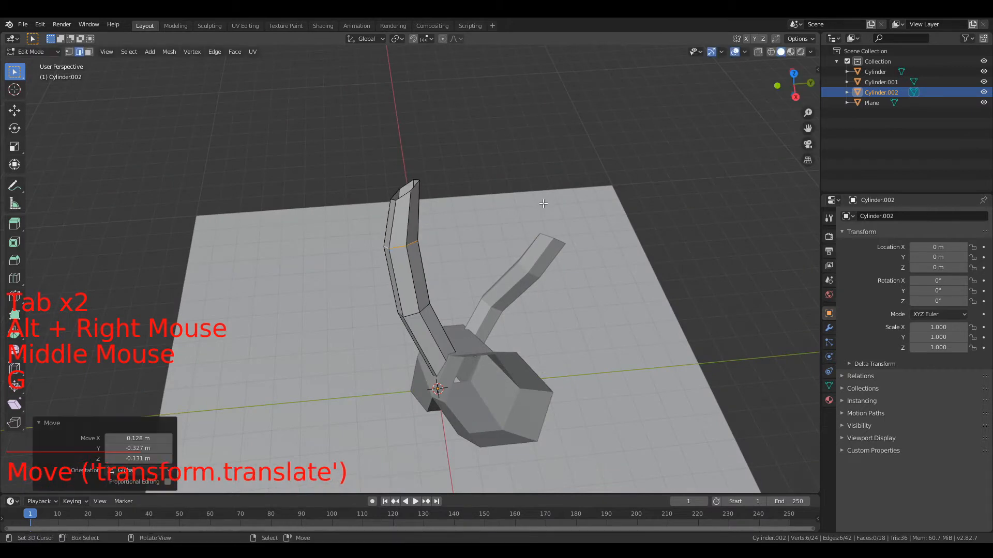
key(r)
click(438, 202)
Select the edge loop at the upper branch's open tip and rotate it about 39°
alt+right_click(417, 185)
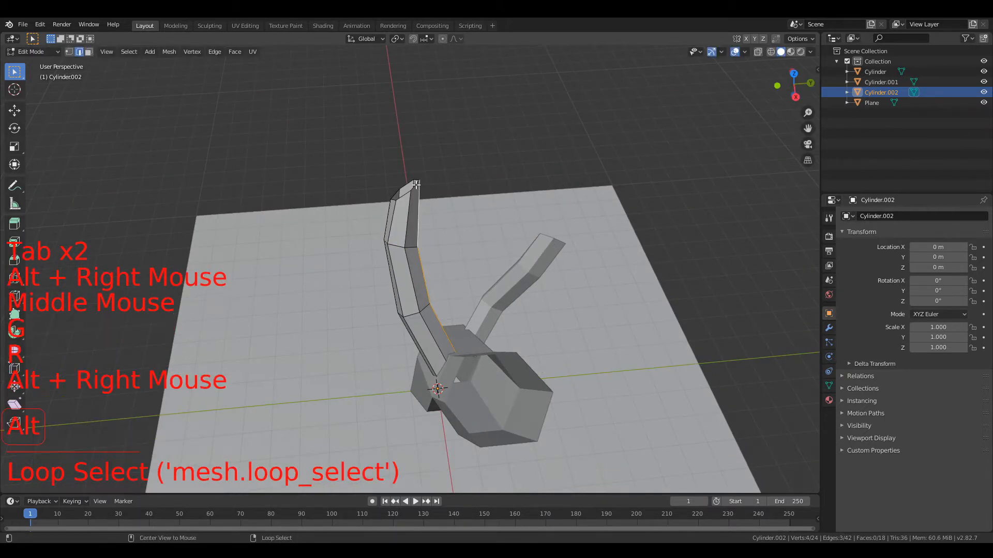
key(r)
click(454, 288)
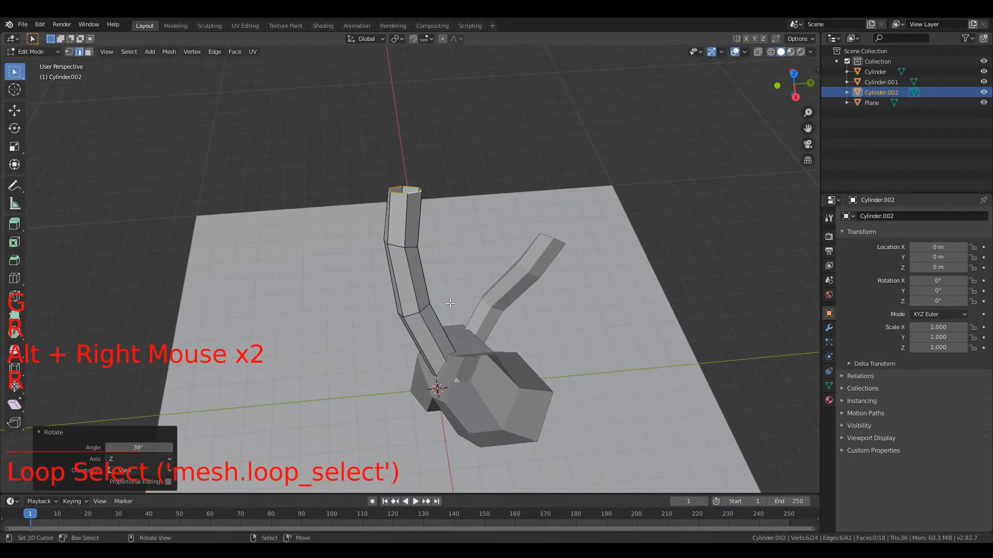
scroll(519, 280, down, 1)
scroll(520, 280, down, 5)
key(Tab)
Duplicate the upper branch as a new object and move its entire mesh down beside the trunk's lower part
middle_drag(520, 281, 459, 182)
scroll(476, 277, up, 4)
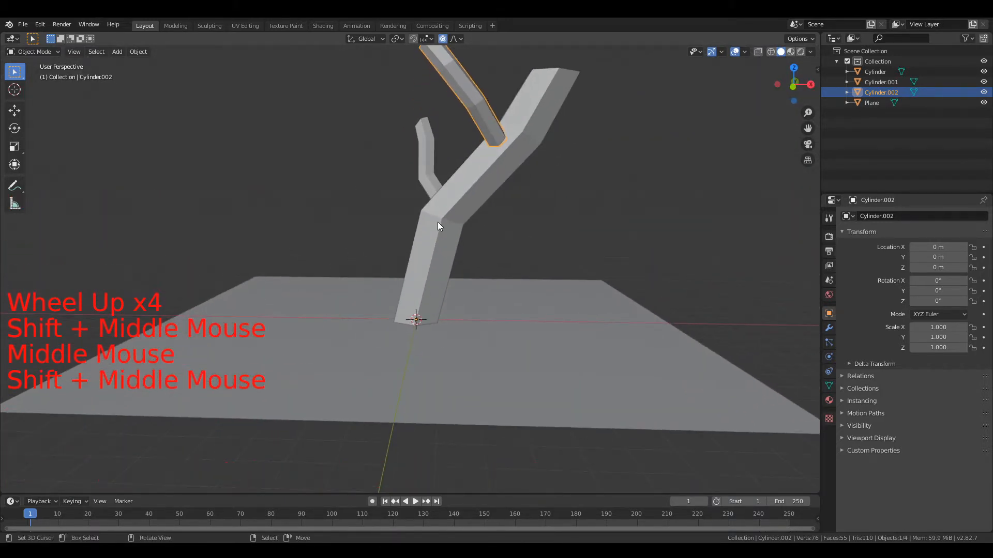
key(Tab)
key(Tab)
key(Tab)
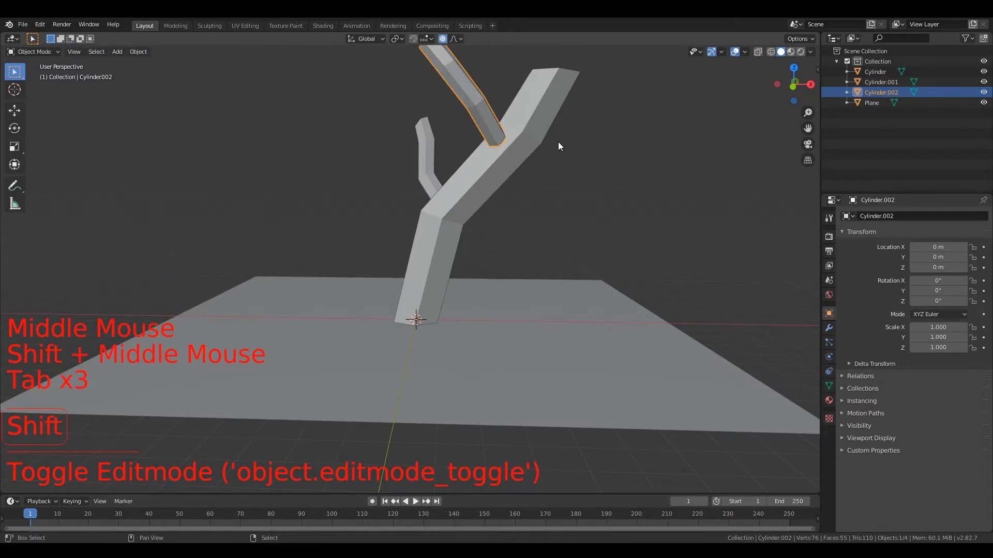
key(shift+d)
right_click(431, 157)
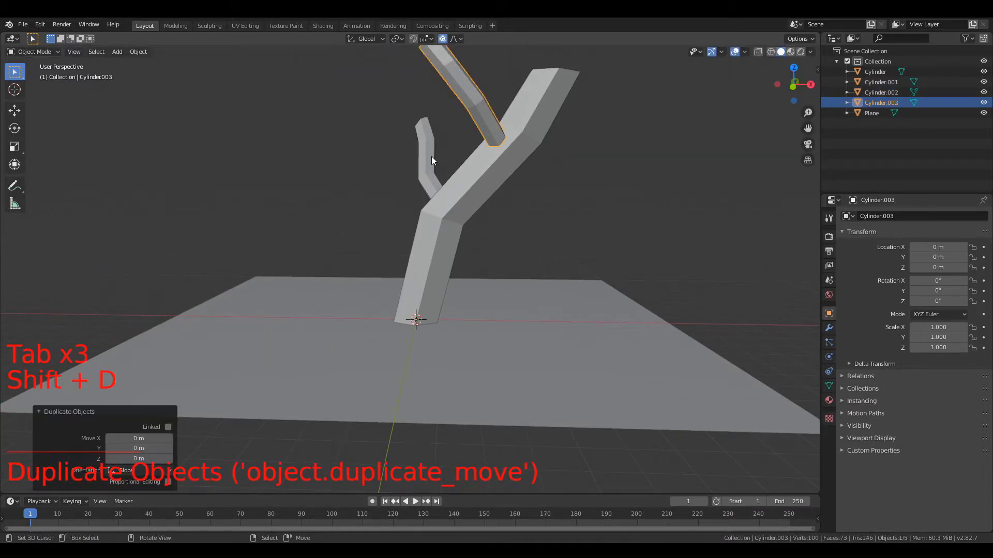
key(Tab)
key(a)
middle_drag(580, 128, 473, 134)
key(g)
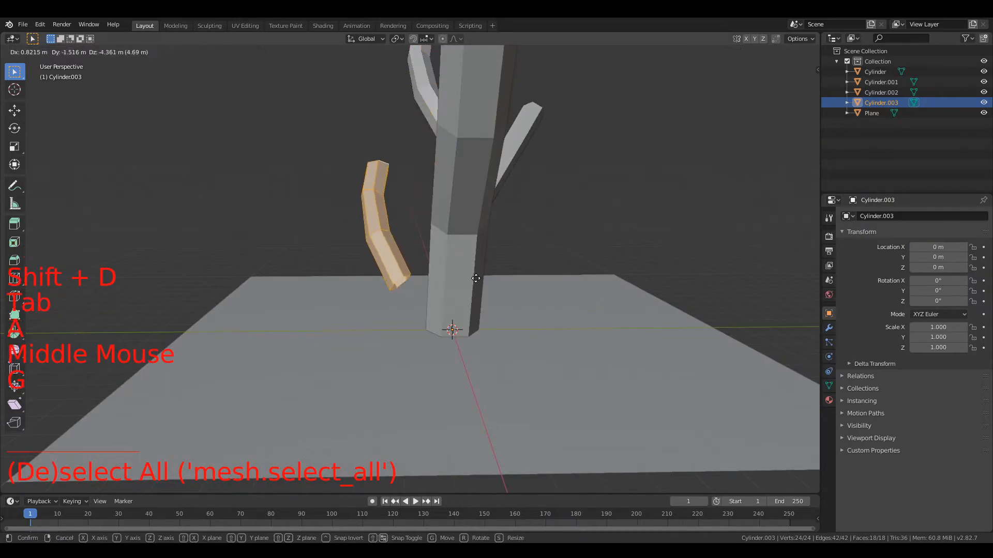
click(414, 267)
Rotate the new copy to point downward and move it about -0.554, 1.61, -2.63 m to the ground as a root
middle_drag(520, 190, 656, 221)
key(r)
click(518, 402)
middle_drag(518, 402, 448, 332)
key(g)
click(448, 333)
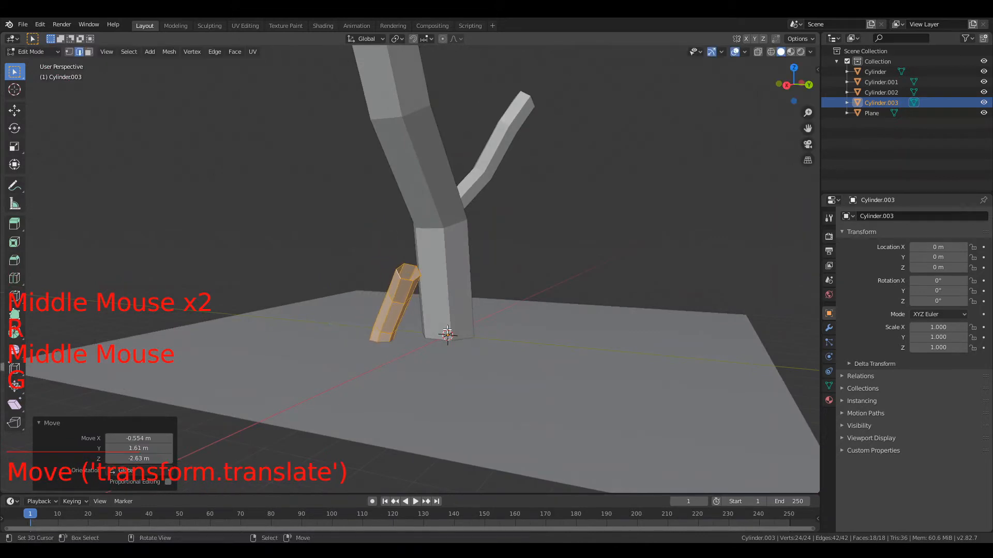
Select the edge loop at the root's upper end and move it to adjust the curve
alt+right_click(404, 282)
middle_drag(405, 282, 510, 323)
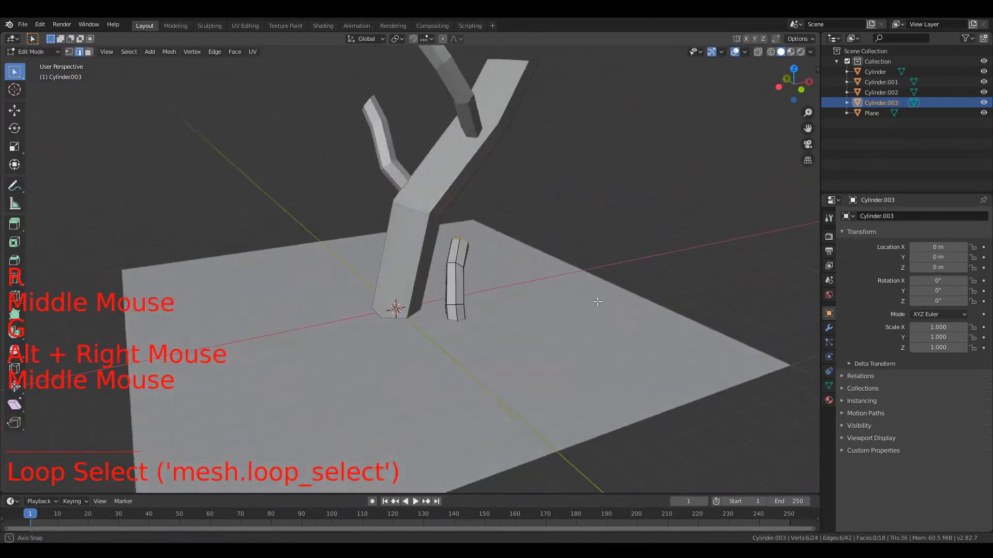
key(g)
click(526, 320)
Rotate the whole root to lie nearly flat and move it about -0.474, -0.0151, -0.629 m against the trunk base
key(a)
key(r)
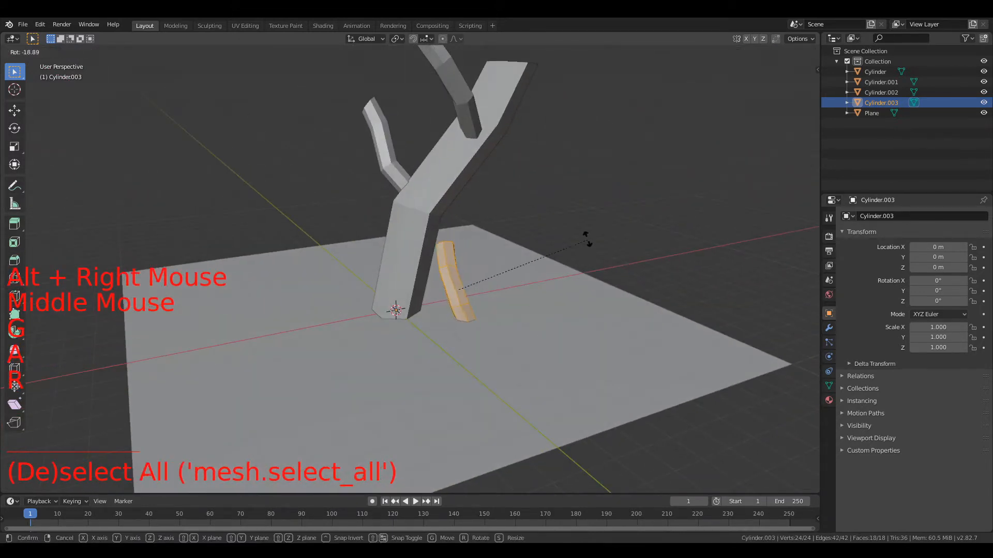
click(529, 104)
key(g)
click(520, 126)
scroll(539, 195, up, 3)
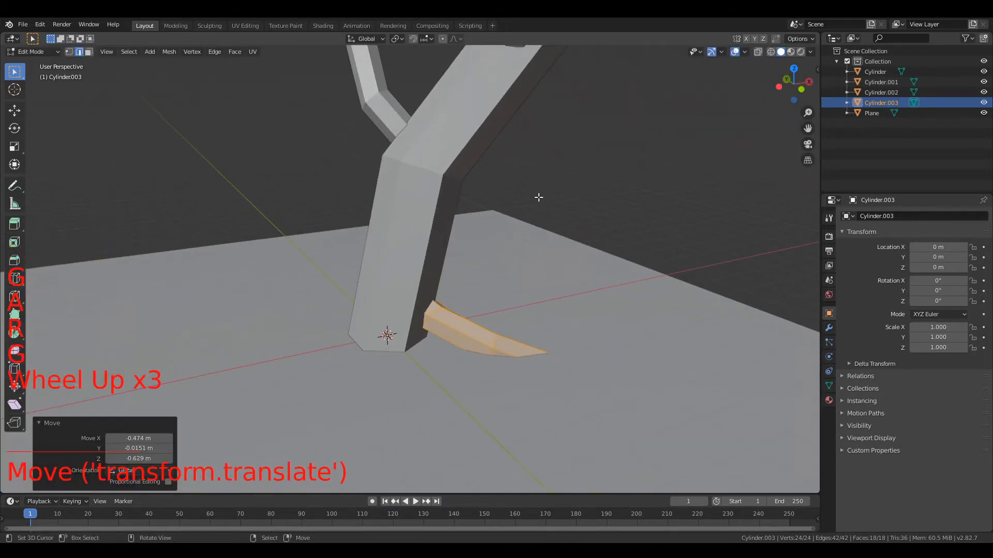
Switch to wireframe shading, and move and rotate the root's inner end loop within the trunk base
mouse_move(538, 195)
middle_down()
mouse_move(407, 179)
mouse_move(413, 217)
middle_up()
scroll(414, 218, up, 2)
key(z)
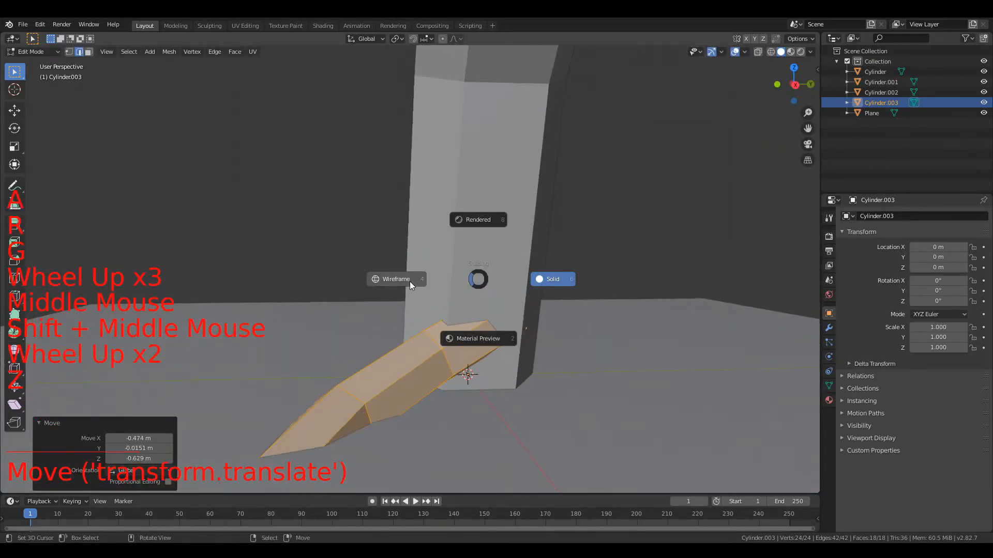
click(410, 282)
middle_drag(409, 281, 431, 310)
alt+right_click(515, 324)
middle_drag(516, 324, 519, 326)
key(g)
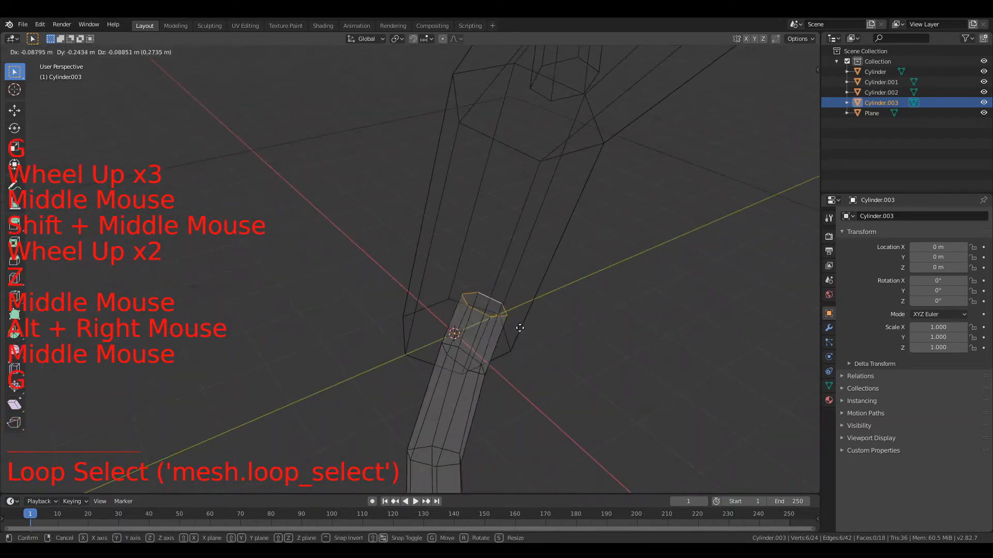
click(543, 269)
key(r)
click(473, 361)
Select the root's second edge loop from the trunk end and move it about -0.143, -0.346, -0.103 m
alt+right_click(470, 350)
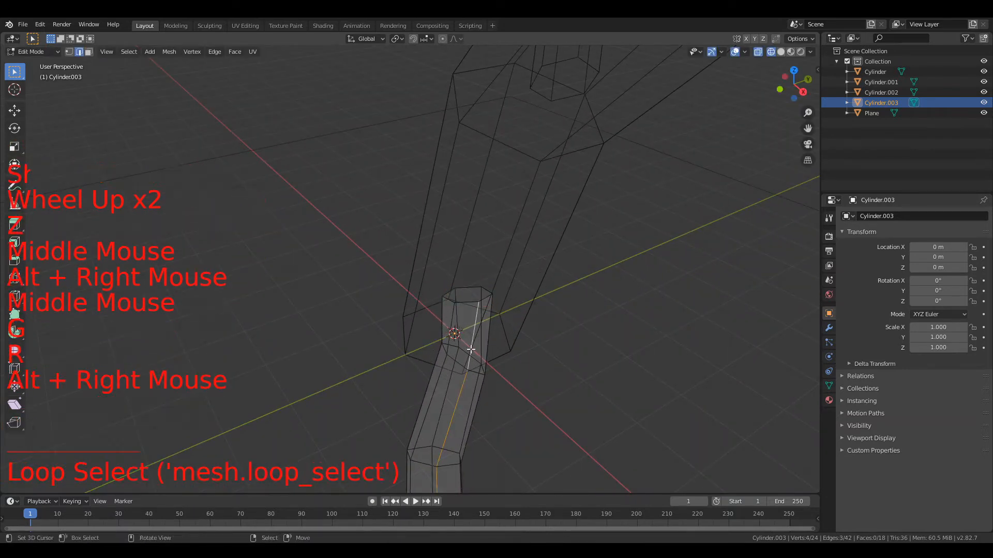
key(g)
click(510, 343)
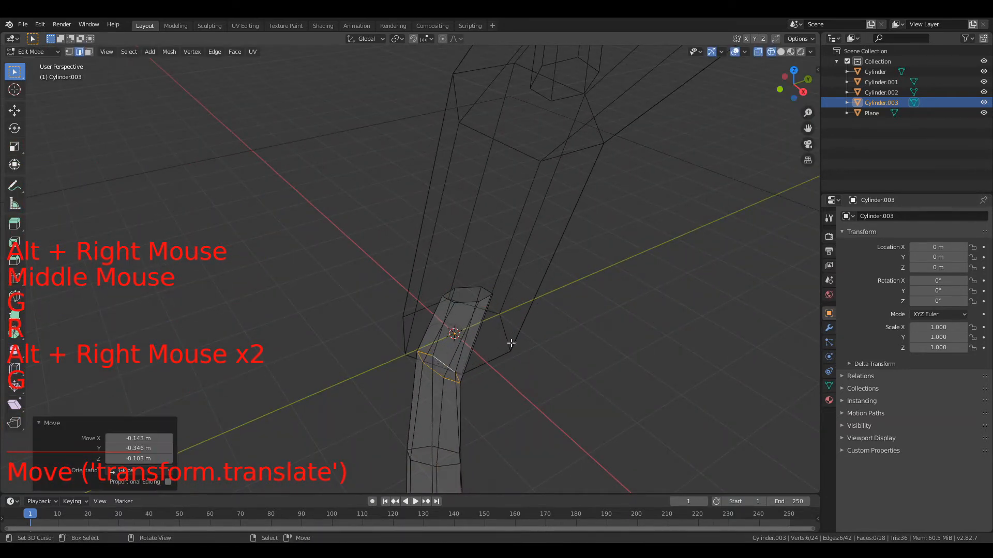
middle_drag(510, 343, 538, 315)
Rotate the root's inner end loop about 44.9°, move it about 0.635, -0.386, 1.03 m up the trunk, and restore solid shading
alt+right_click(404, 307)
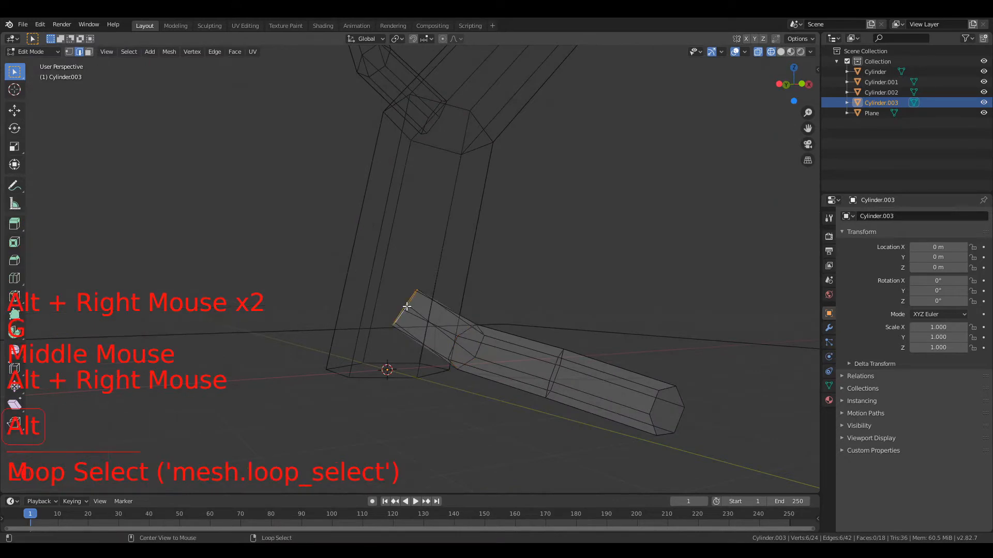
key(r)
click(484, 335)
key(g)
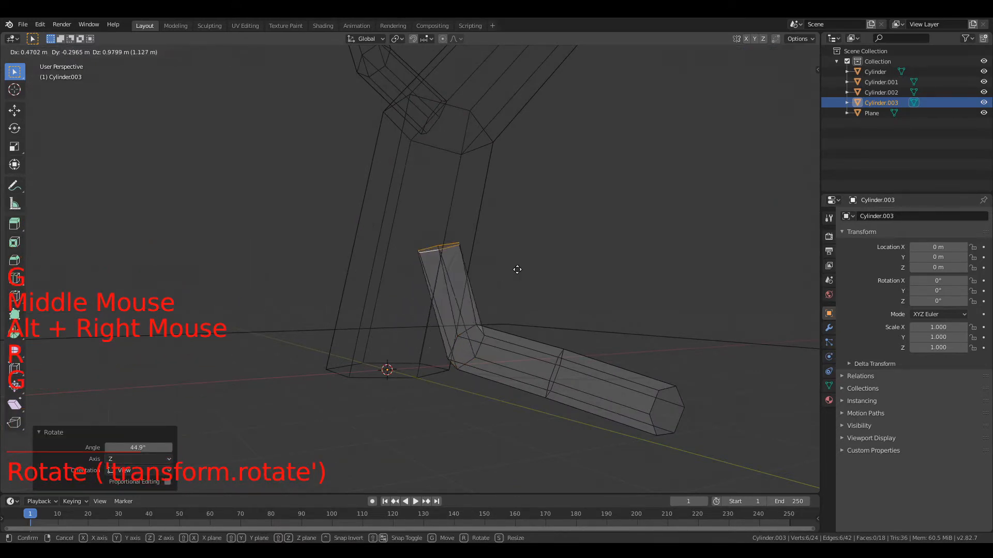
click(511, 311)
key(z)
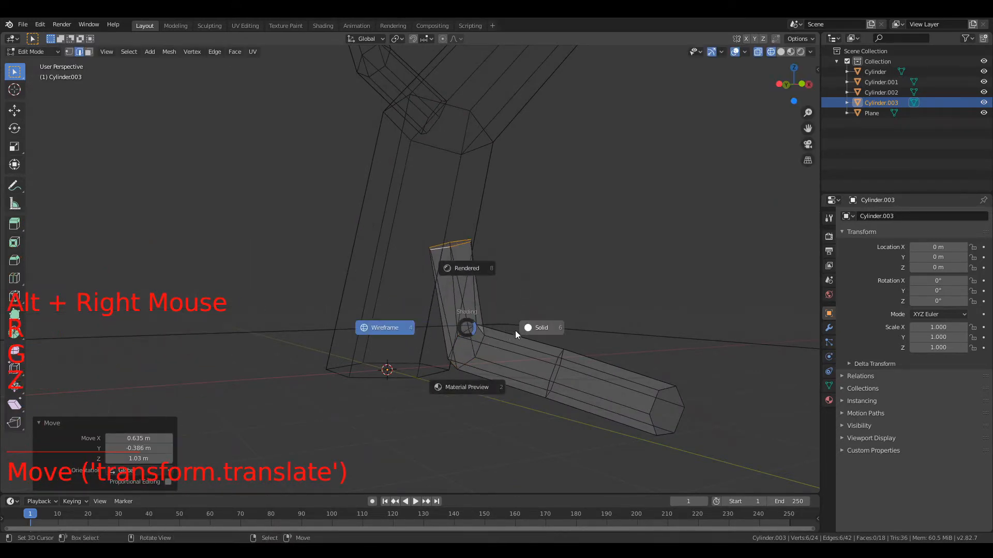
click(538, 327)
Select the root's bend loop beside the trunk, move it about 0.0103, -0.0317, 0.551 m, and scale it up
alt+right_click(464, 323)
key(g)
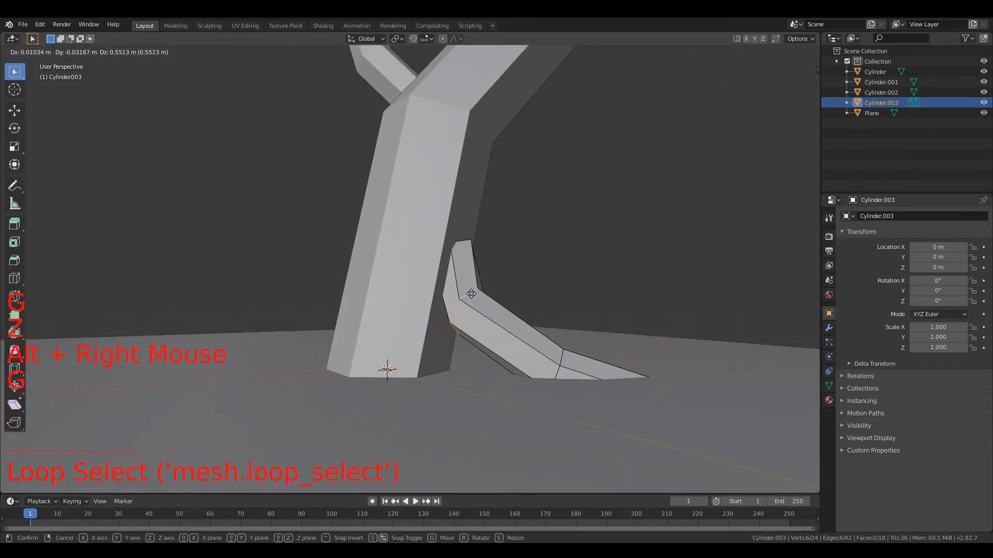
click(554, 354)
key(s)
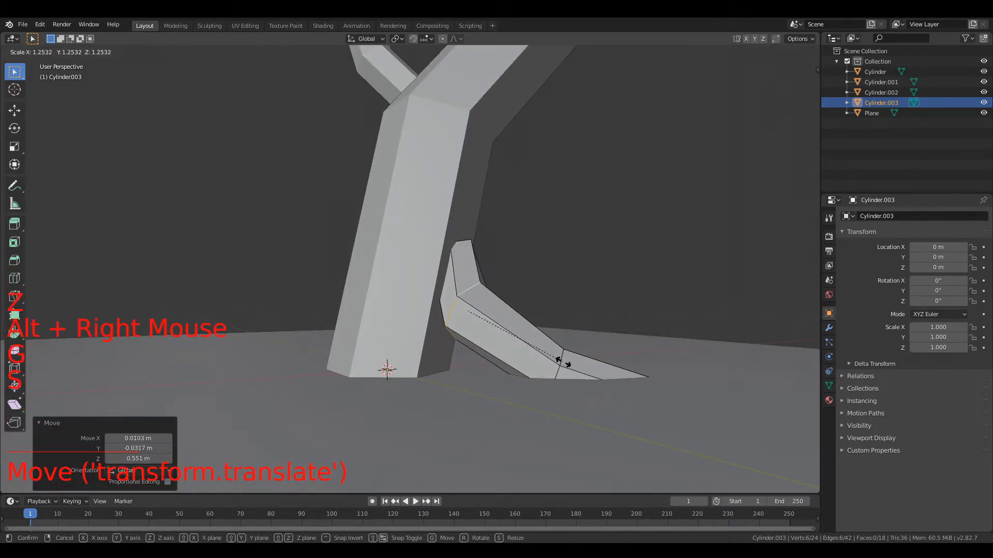
click(569, 365)
Select the root's loop nearer the tip, scale it about 1.267, and shift it slightly toward the trunk
alt+right_click(564, 355)
key(s)
click(553, 362)
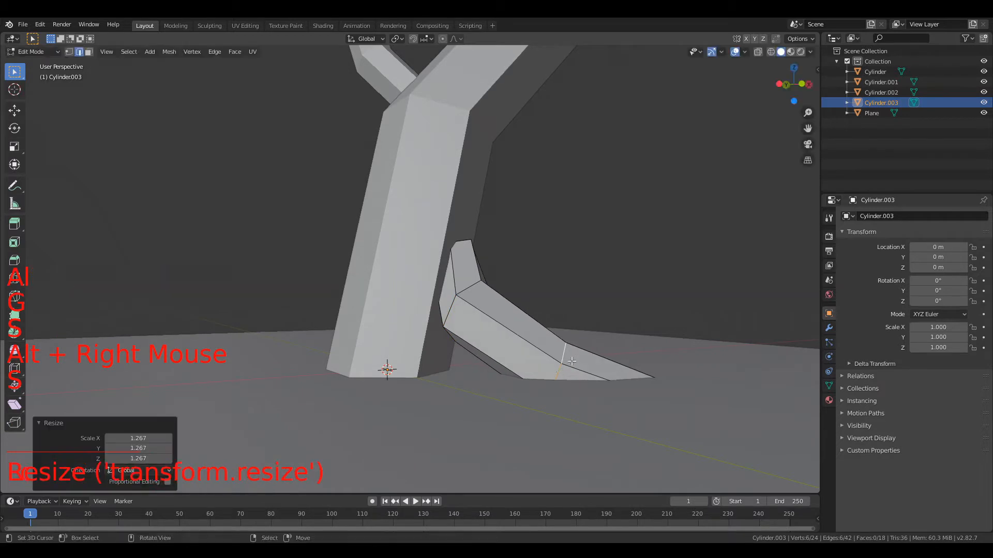
key(g)
click(557, 358)
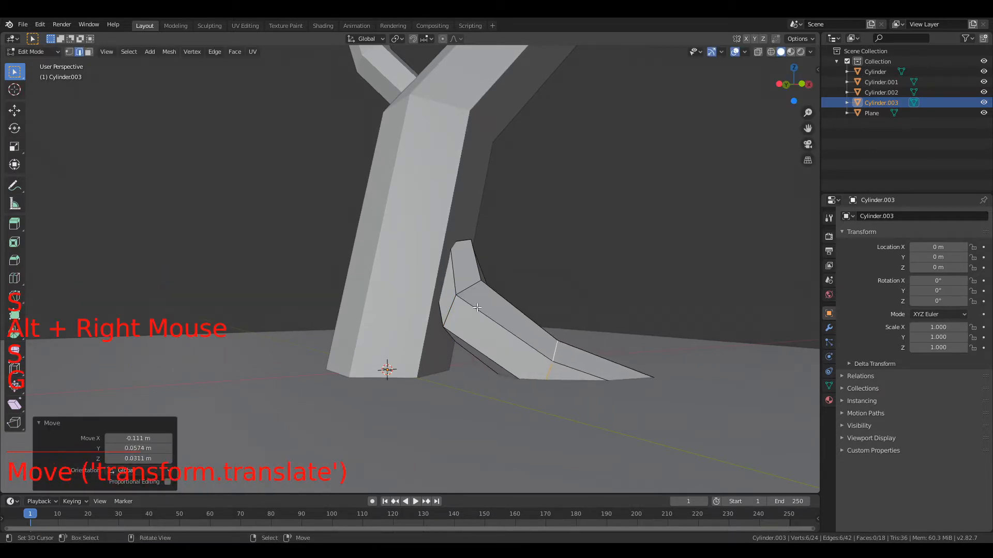
Select the root's inner end and bend loops together, lower them about 0.39 m, and leave Edit Mode
alt+shift+right_click(472, 291)
key(alt+a)
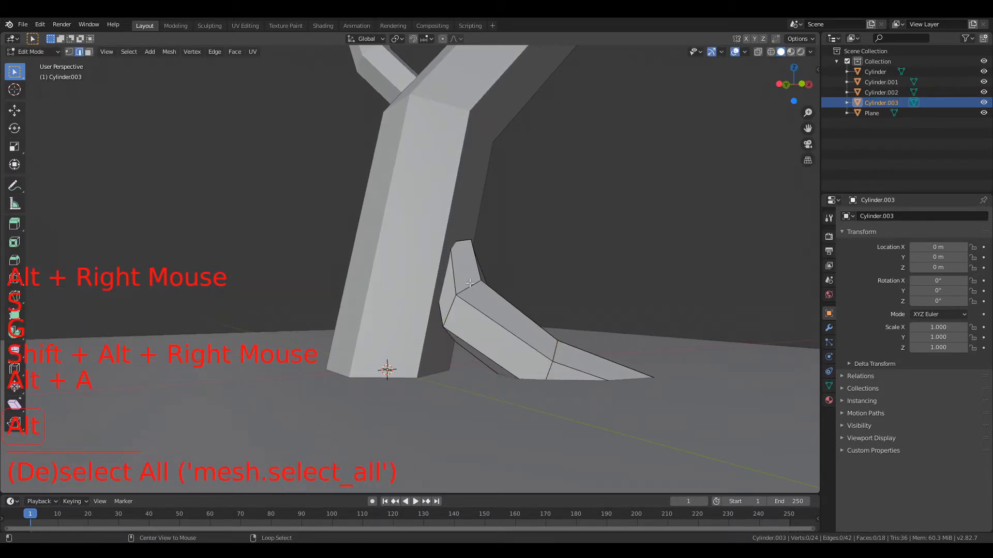
alt+right_click(466, 283)
alt+shift+right_click(449, 310)
key(g)
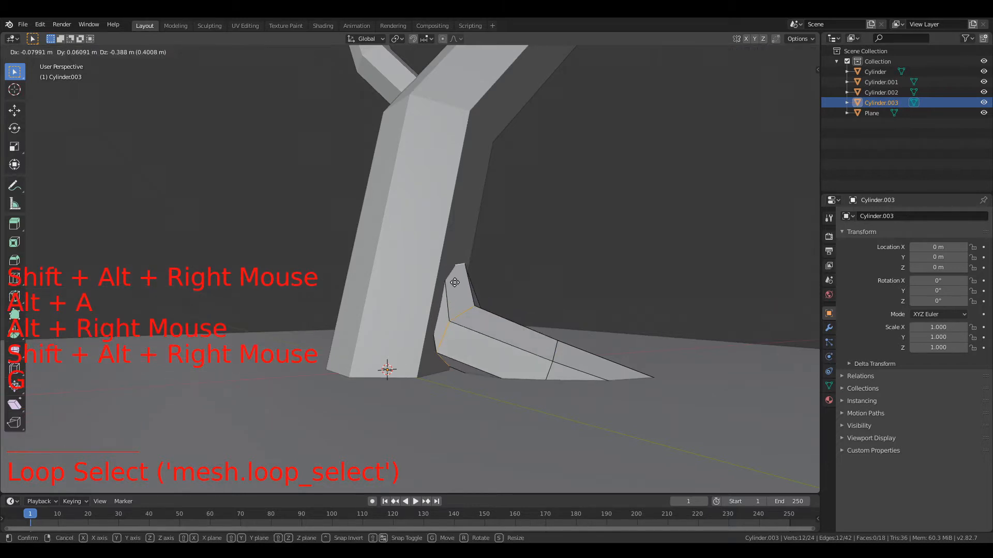
scroll(457, 305, down, 1)
key(Tab)
In top view, duplicate the whole root about -1.64, -0.0934 m and rotate the copy about 61.8°
middle_drag(457, 305, 491, 349)
key(alt+a)
key(Tab)
key(a)
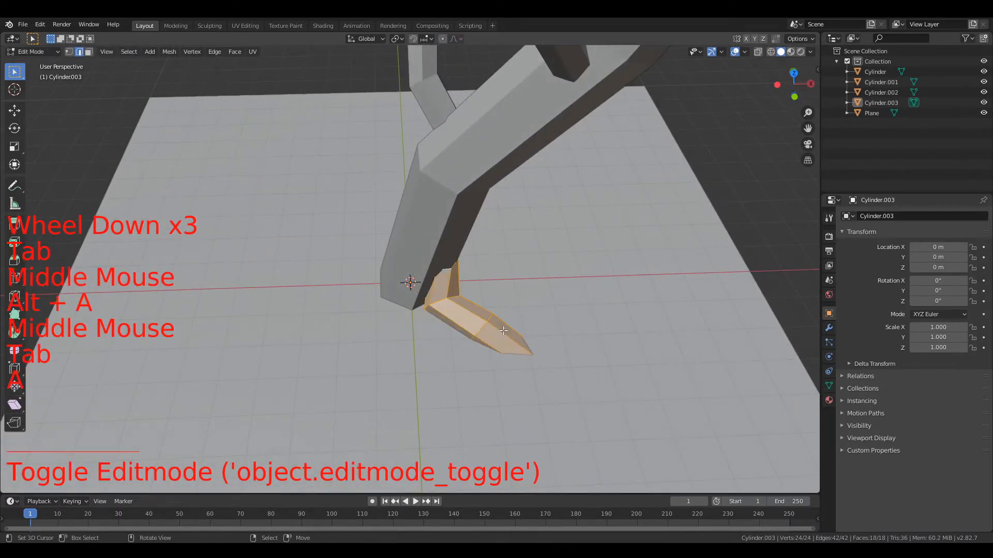
key(KP_7)
key(shift+d)
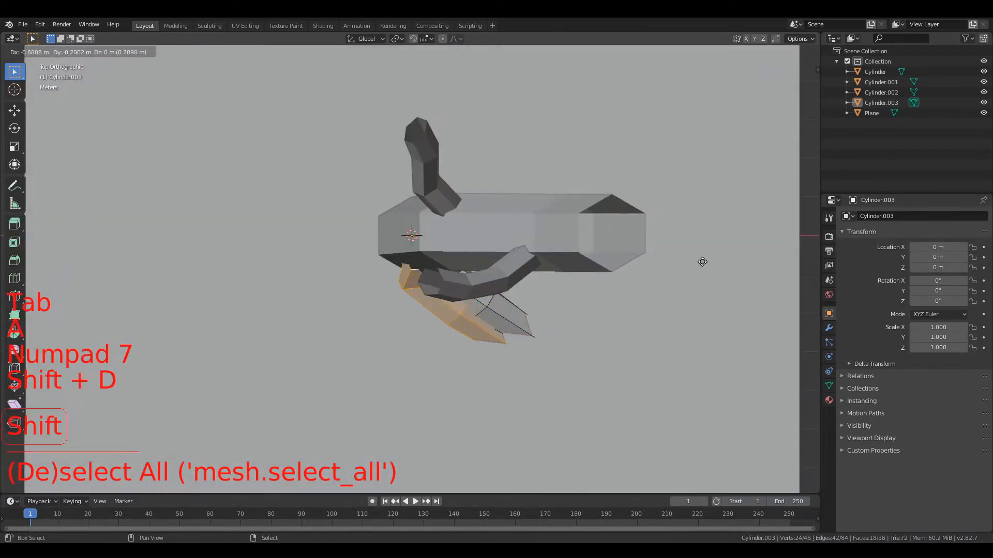
click(489, 323)
key(r)
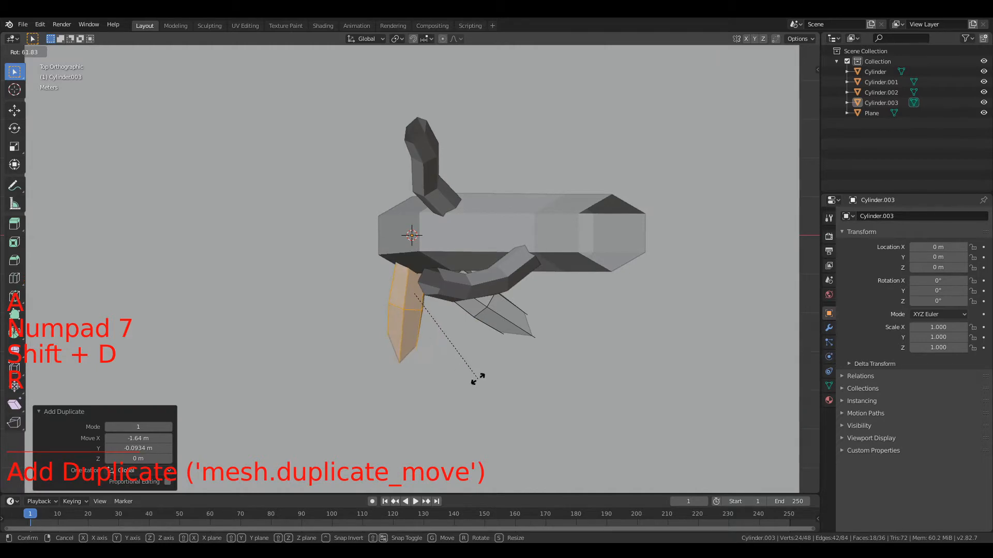
click(477, 379)
Snap the 3D cursor to the second root, and duplicate that root about -1.58, 1.11, -0.0323 m
middle_drag(477, 379, 567, 387)
key(Tab)
key(Tab)
shift+middle_drag(564, 331, 587, 293)
key(shift+s)
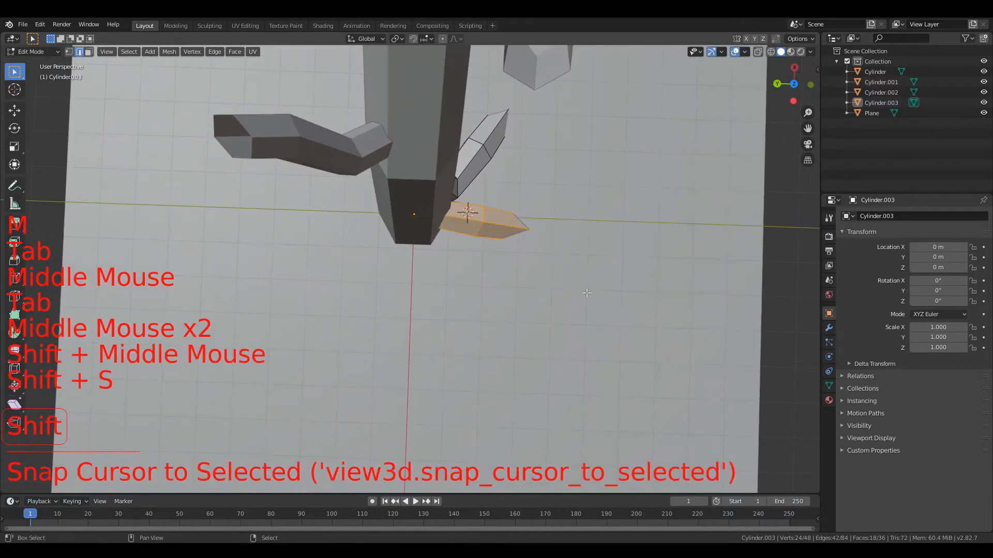
key(shift+d)
click(582, 305)
key(e)
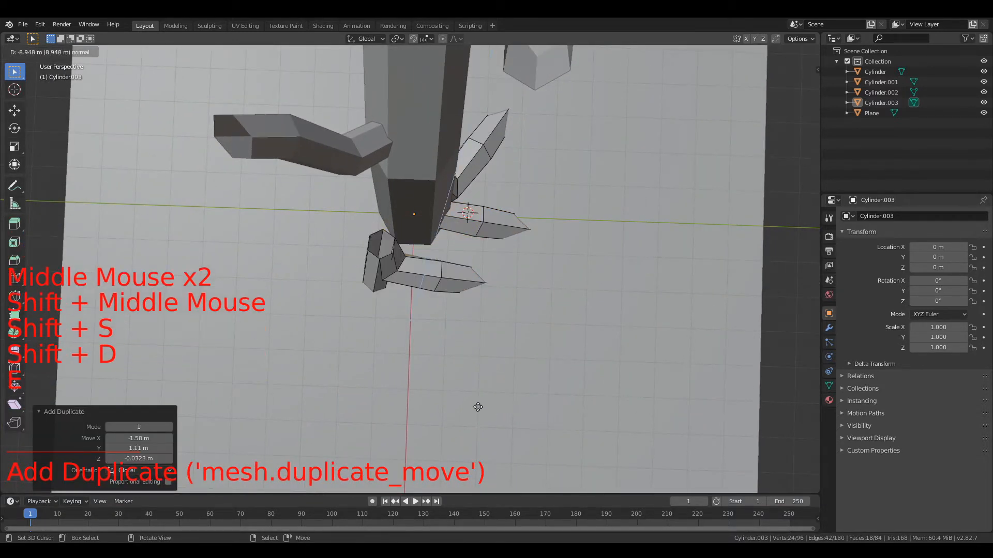
right_click(508, 249)
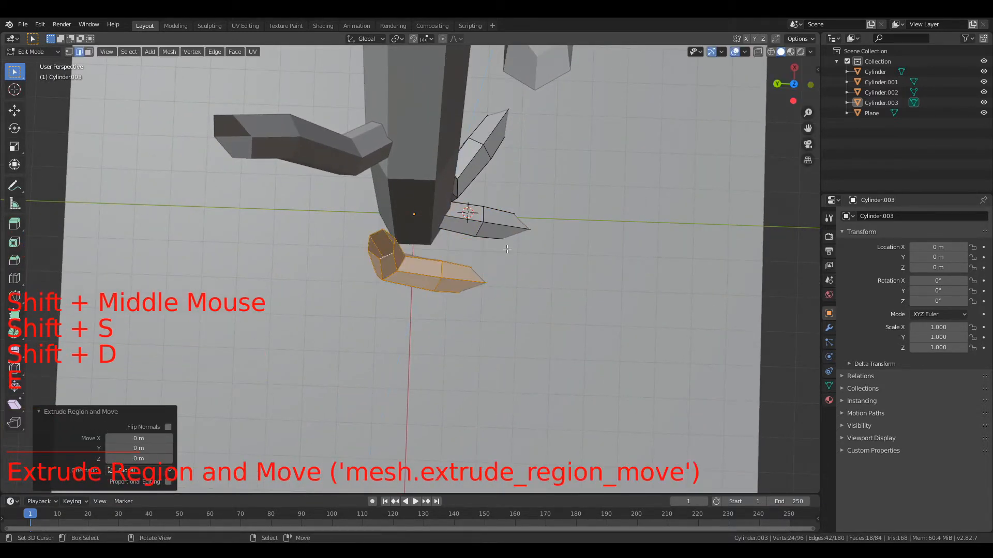
key(ctrl+z)
key(e)
right_click(524, 312)
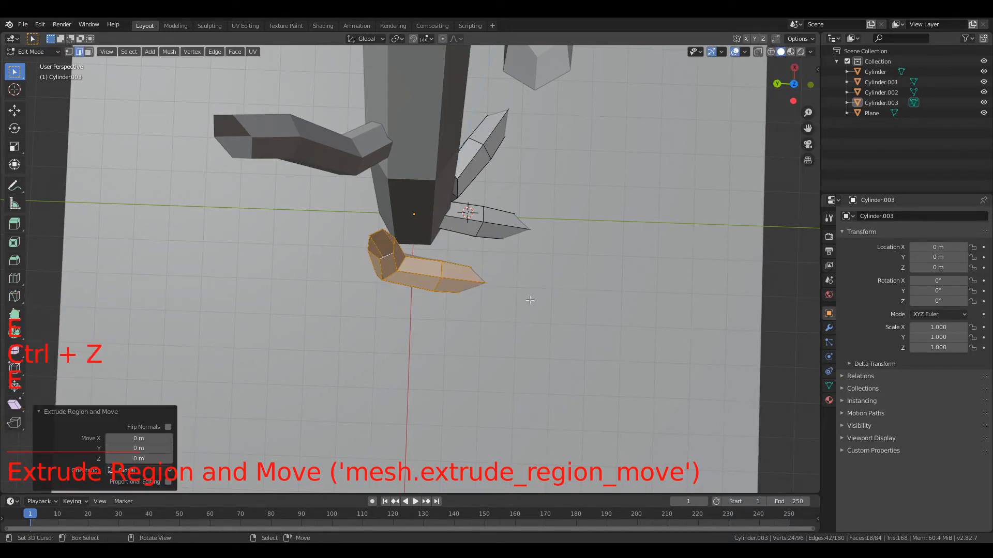
key(ctrl+z)
Rotate the third root about 62.6° and move its inner end loop about 0.121, 0.374, 0.00282 m into the trunk
key(r)
click(490, 344)
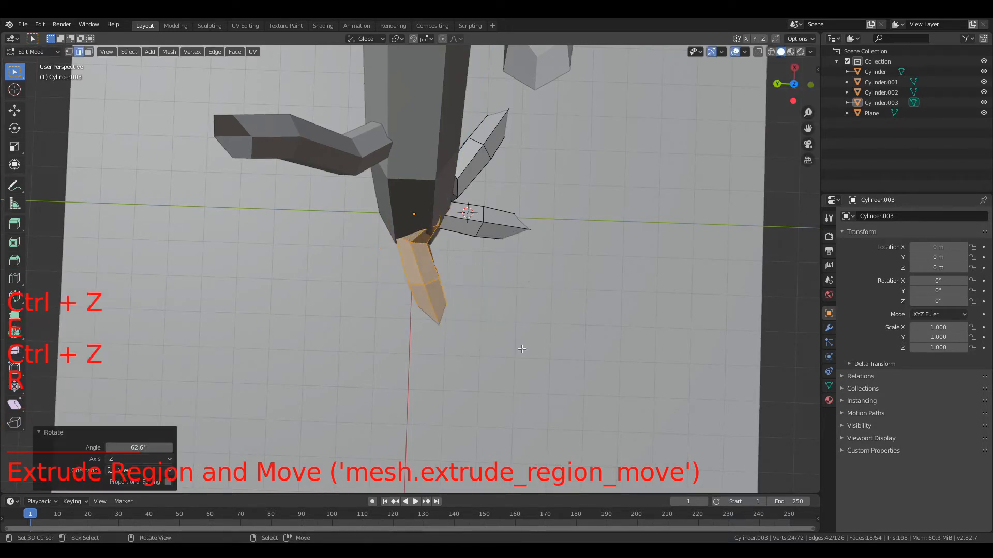
scroll(463, 182, up, 4)
alt+right_click(463, 182)
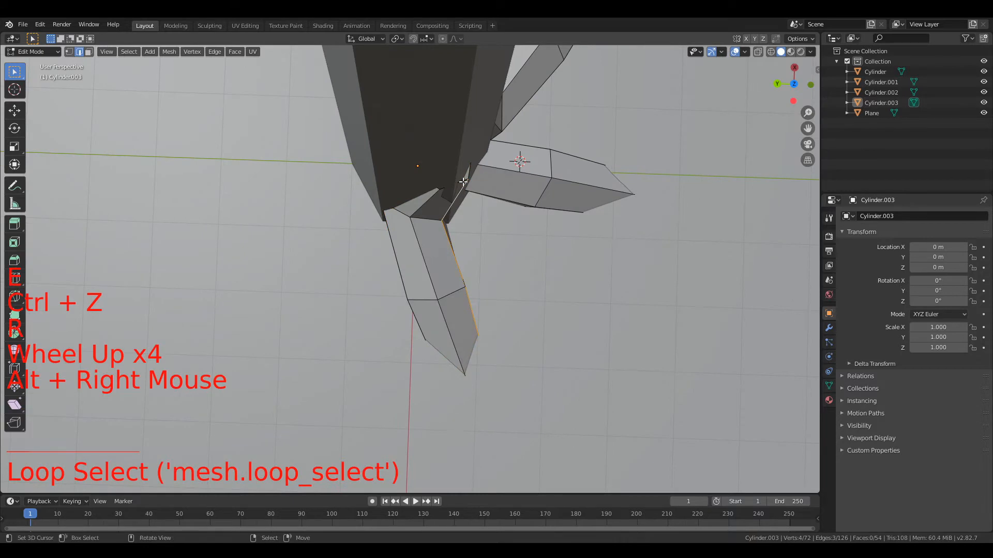
key(g)
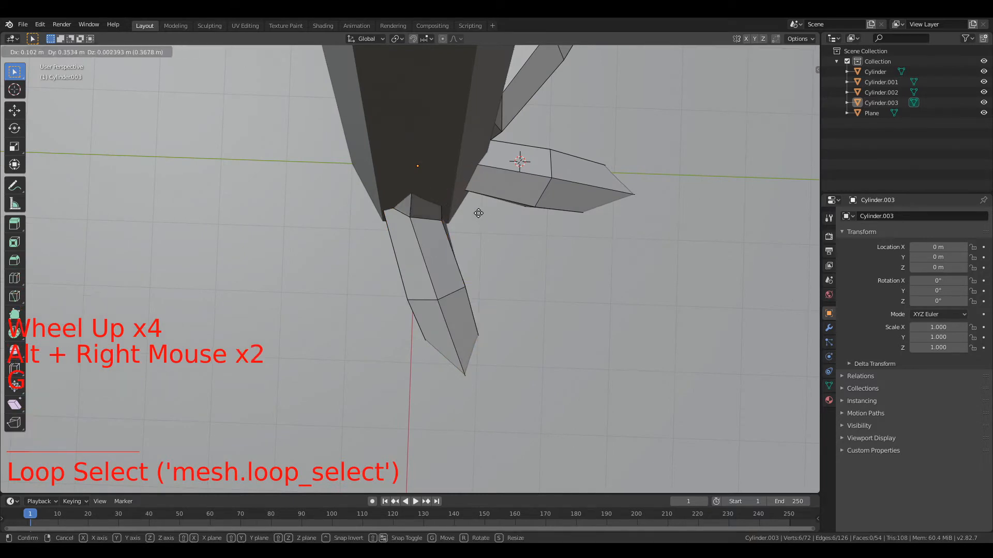
click(478, 213)
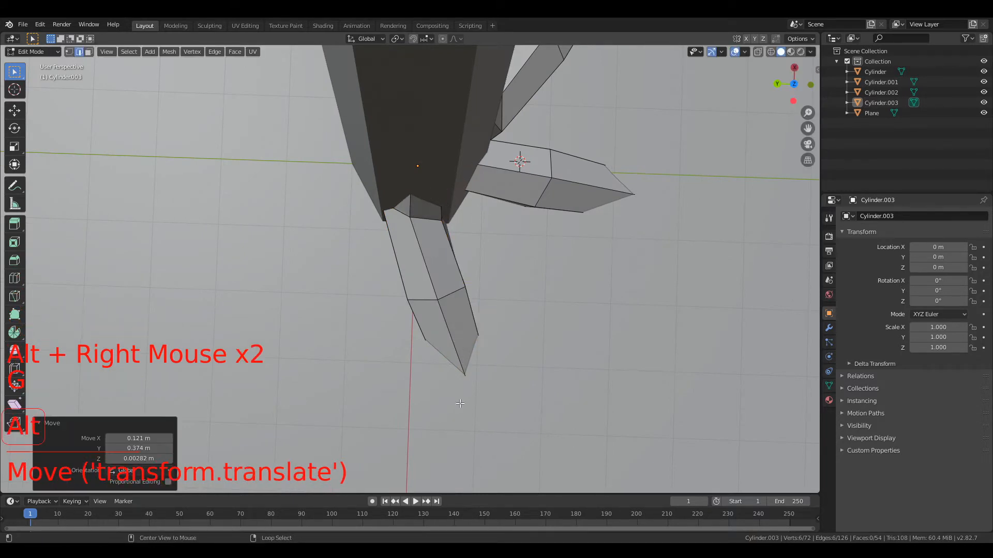
In wireframe shading, move the third root's outer end loop, rotate it about 78.7° and scale it, then restore solid shading
key(z)
key(4)
alt+right_click(455, 380)
key(g)
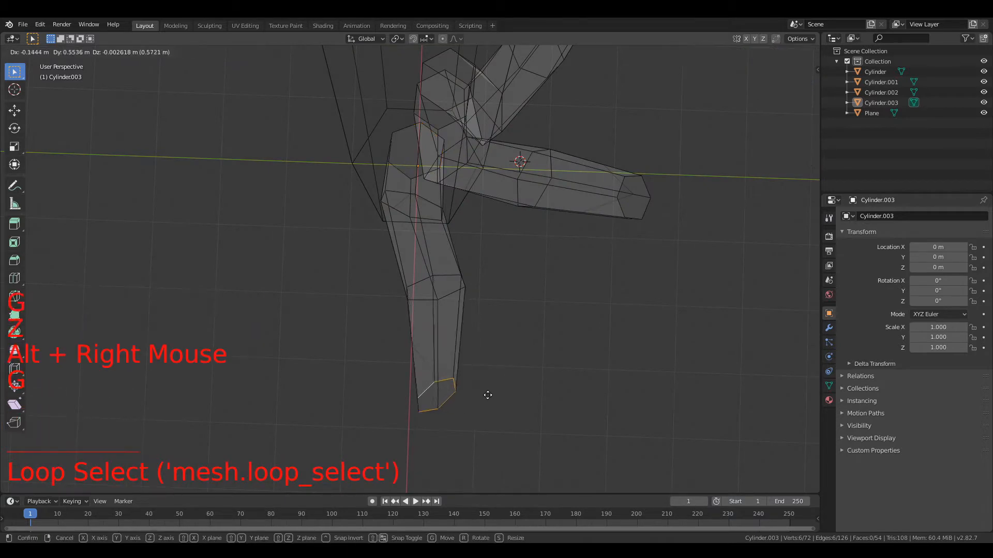
click(454, 381)
key(r)
click(450, 435)
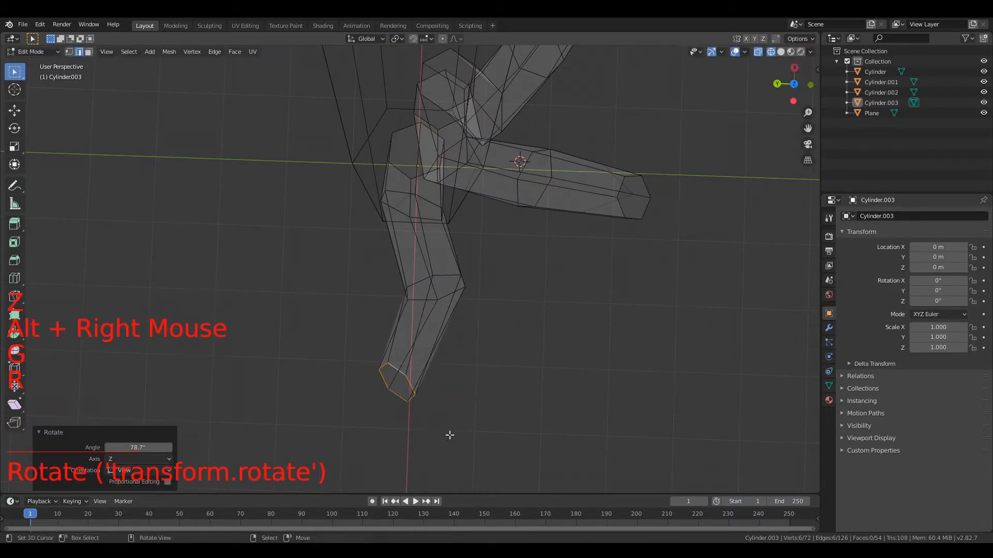
key(s)
click(492, 391)
key(Tab)
key(z)
click(535, 387)
In top view, duplicate only the bent third root, rotate the copy, and move it about 1.91, 2.52 m to the trunk's opposite side
mouse_move(466, 362)
shift+middle_down()
mouse_move(553, 317)
mouse_move(435, 253)
shift+middle_up()
right_click(553, 316)
scroll(542, 315, down, 4)
key(Tab)
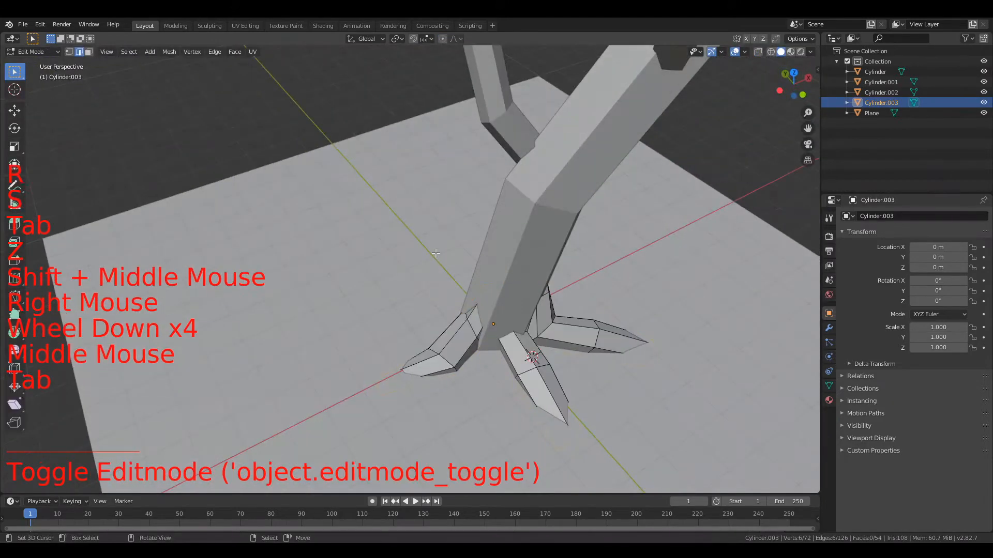
key(KP_7)
key(a)
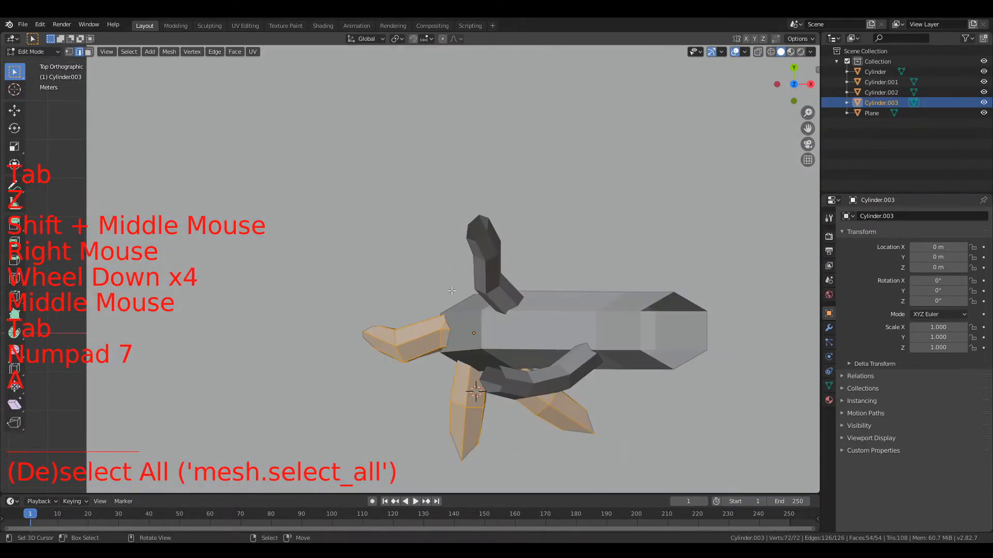
key(l)
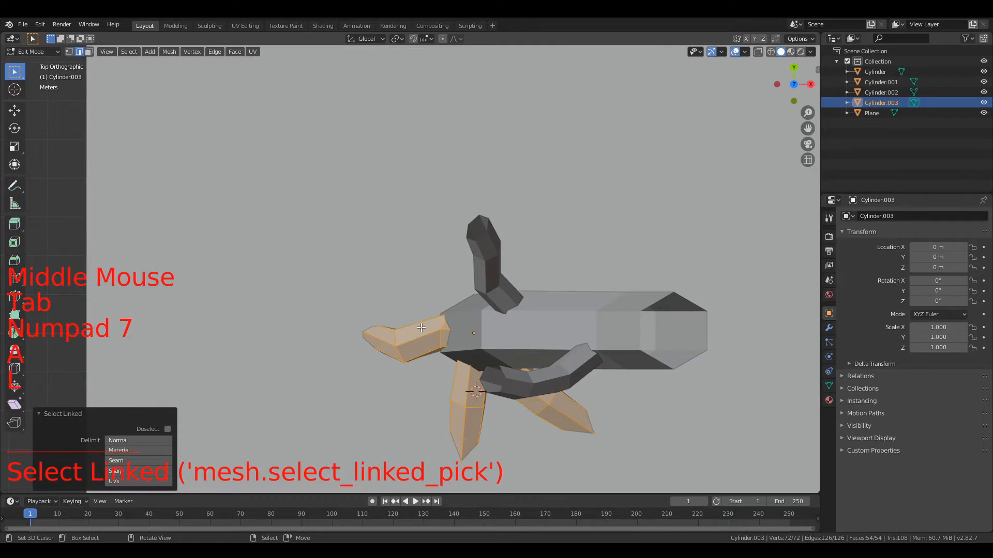
key(alt+a)
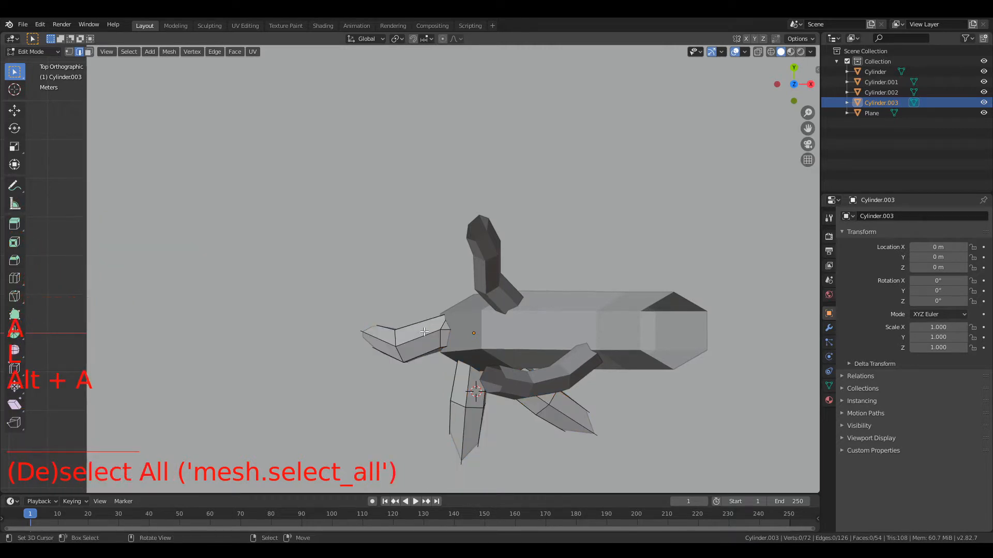
key(l)
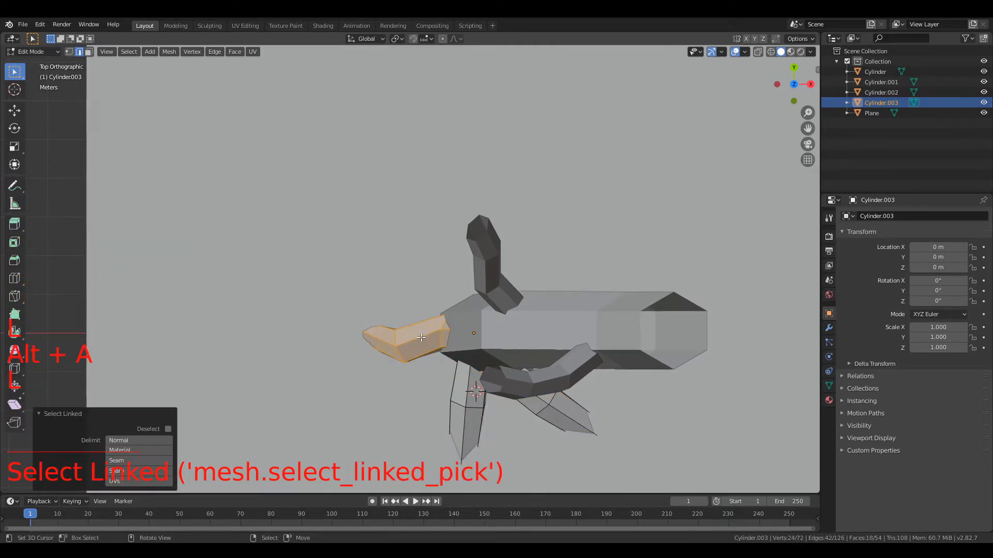
key(shift+d)
key(r)
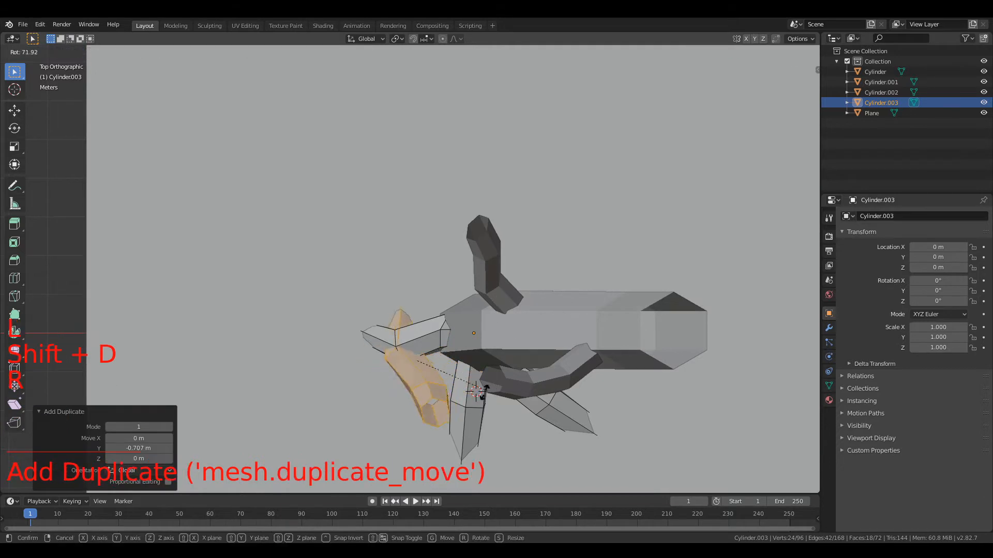
click(450, 408)
key(g)
click(526, 308)
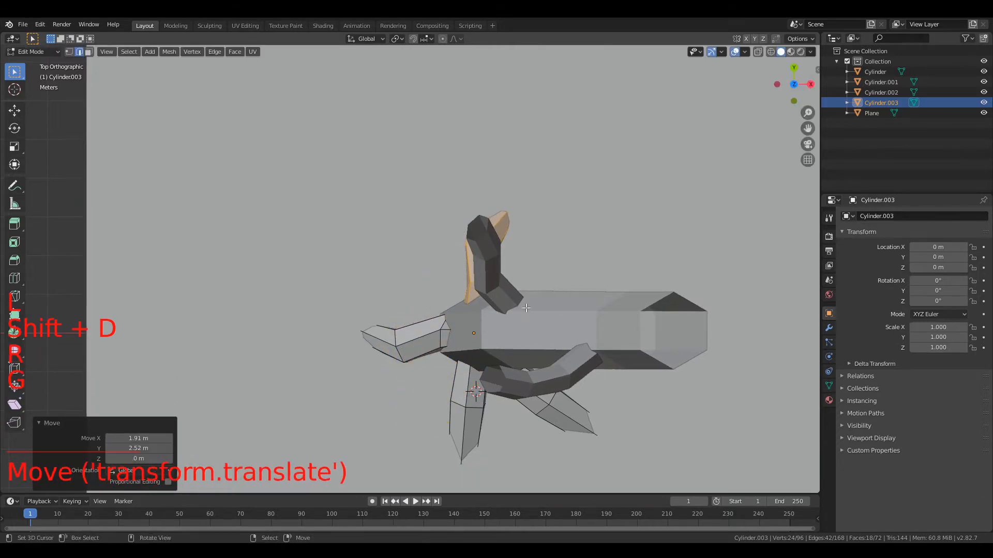
Duplicate the fourth root in place, rotate the copy, and move it about 1.24, -1.31 m under the leaning trunk
key(shift+d)
right_click(536, 248)
key(r)
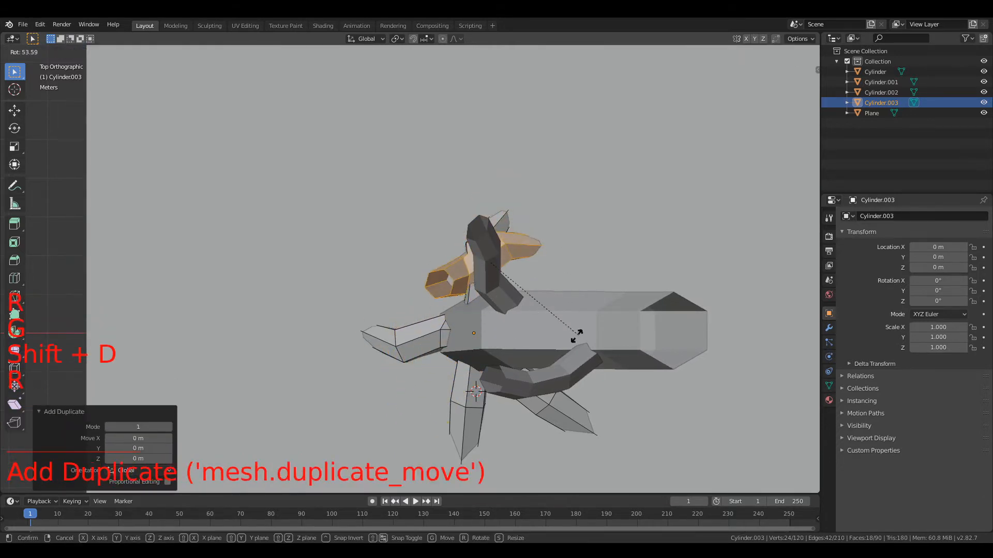
click(572, 347)
key(g)
click(619, 398)
Duplicate the fifth root about -2.59, 0.854 m, rotate the copy about -109.2°, and leave Edit Mode with everything deselected
key(shift+d)
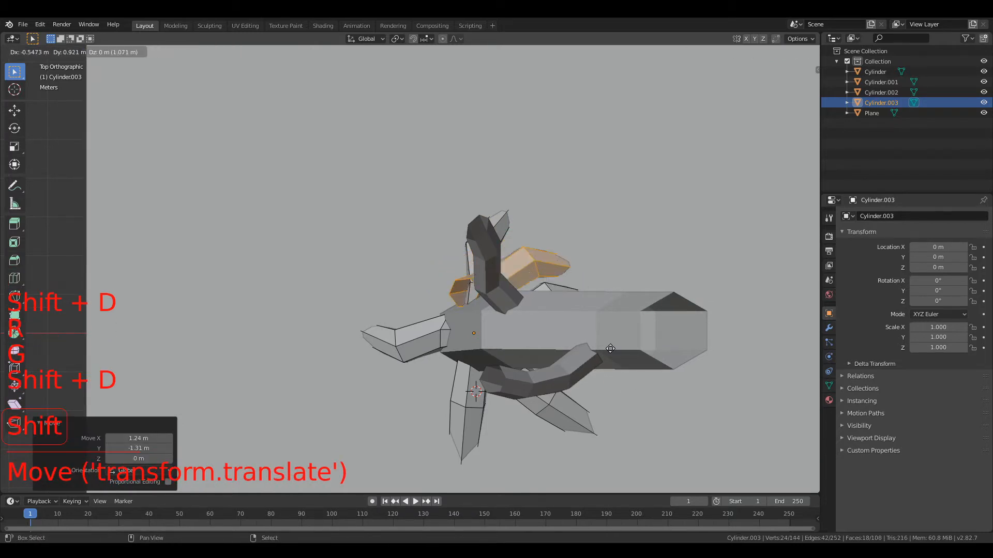
click(615, 362)
key(r)
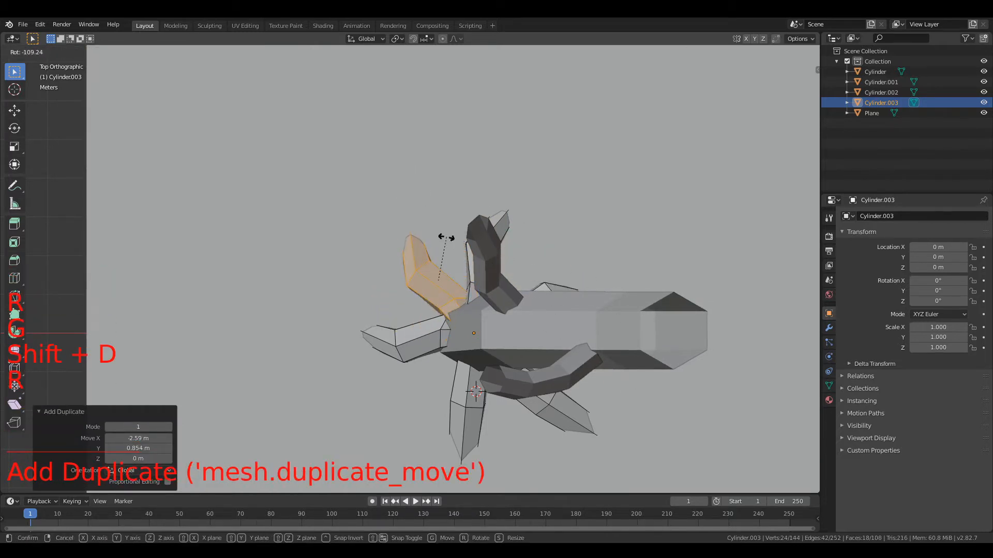
click(446, 238)
scroll(424, 334, down, 4)
key(Tab)
middle_drag(424, 334, 470, 264)
key(alt+a)
Reopen the roots object for editing, duplicate the sixth root in place, and rotate and move the copy in top view
scroll(445, 237, up, 2)
scroll(477, 220, up, 1)
right_click(470, 369)
shift+middle_drag(473, 367, 441, 273)
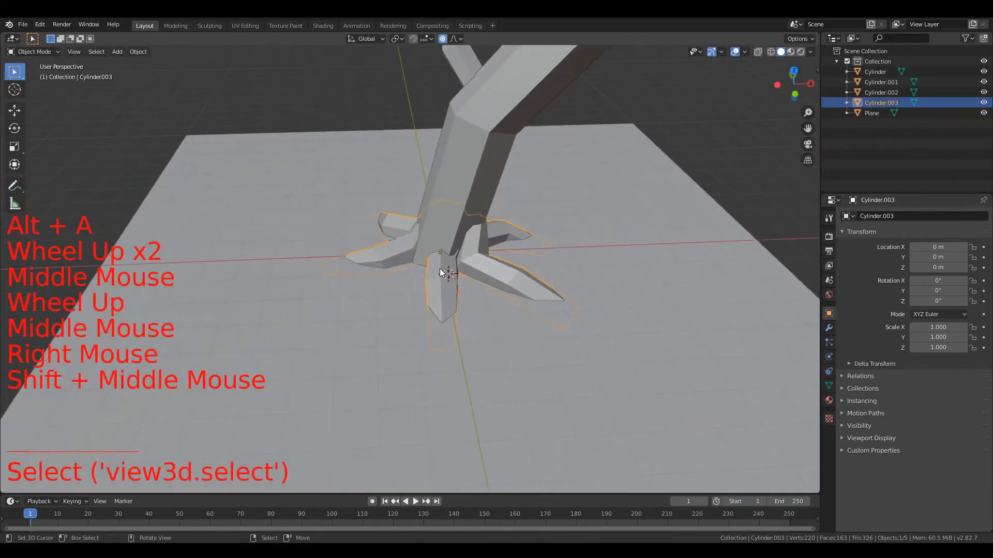
key(Tab)
key(shift+d)
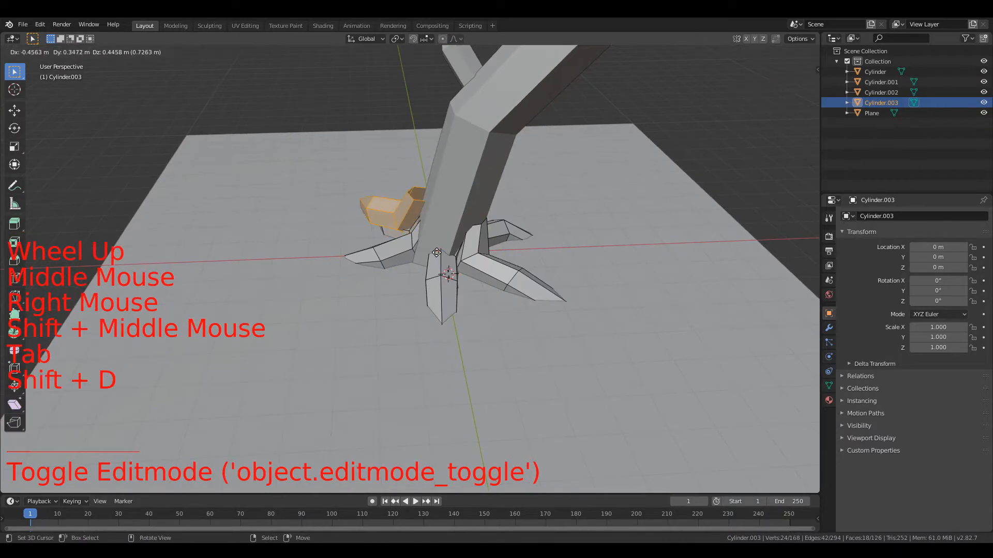
right_click(437, 253)
key(KP_7)
key(r)
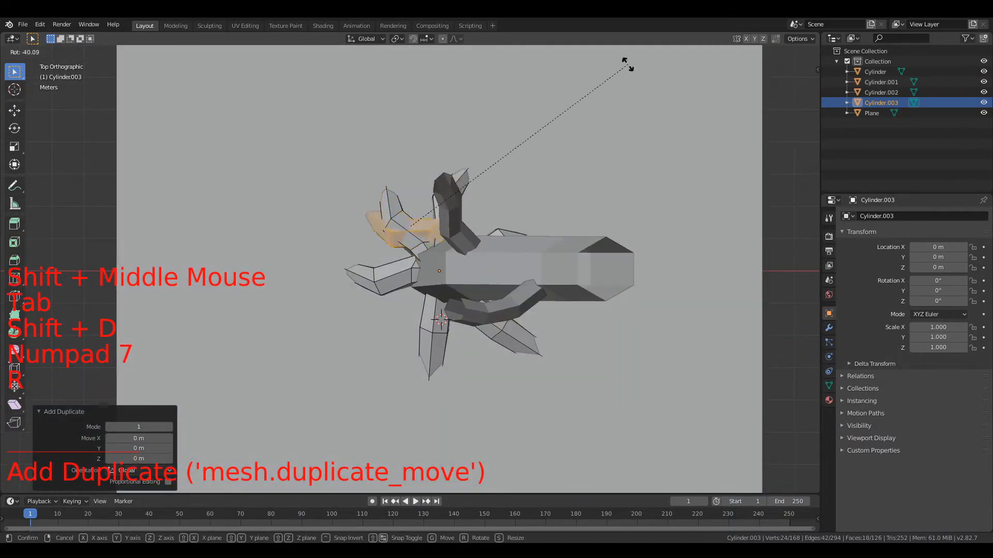
click(416, 442)
key(g)
click(399, 55)
Switch to wireframe shading, select one whole root at the trunk base, and move it about -0.651, -0.241, 0.538 m
middle_drag(404, 259, 406, 171)
scroll(405, 170, up, 2)
key(z)
click(286, 203)
alt+right_click(450, 194)
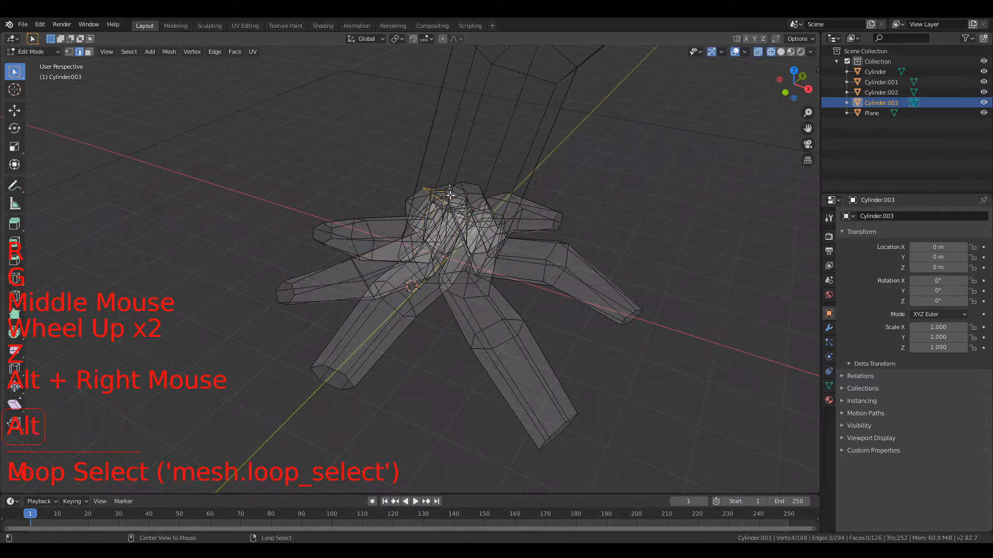
middle_drag(451, 199, 410, 195)
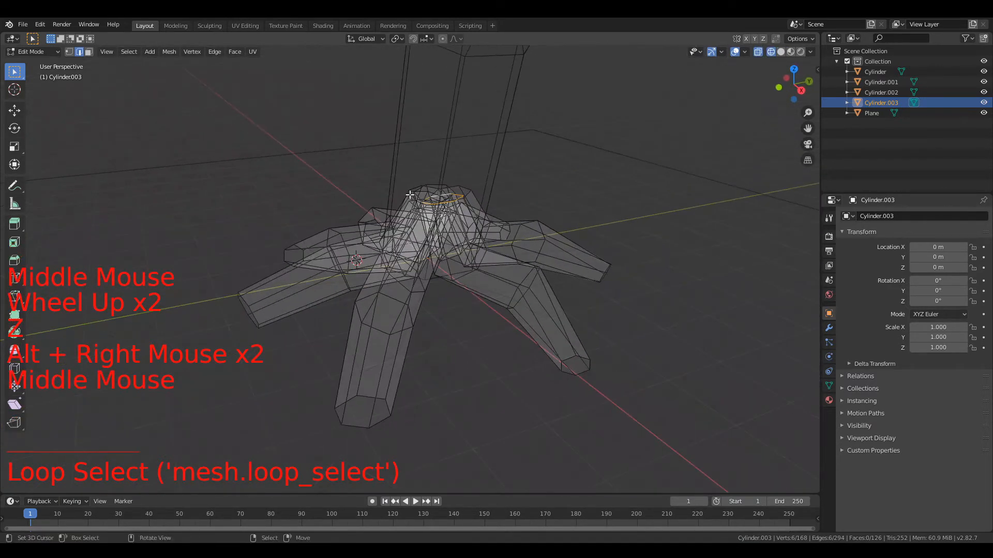
middle_drag(284, 299, 398, 259)
key(l)
key(g)
click(420, 238)
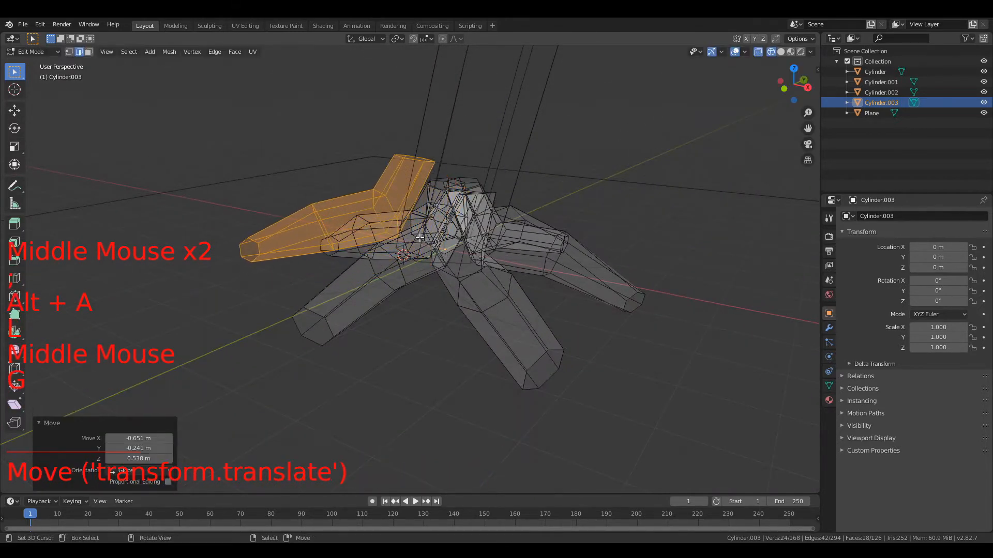
Move the edge loop at the selected root's upper end about 0.355, 0.341, 0.207 m, return to solid shading, and refine its position against the trunk
alt+right_click(418, 151)
key(g)
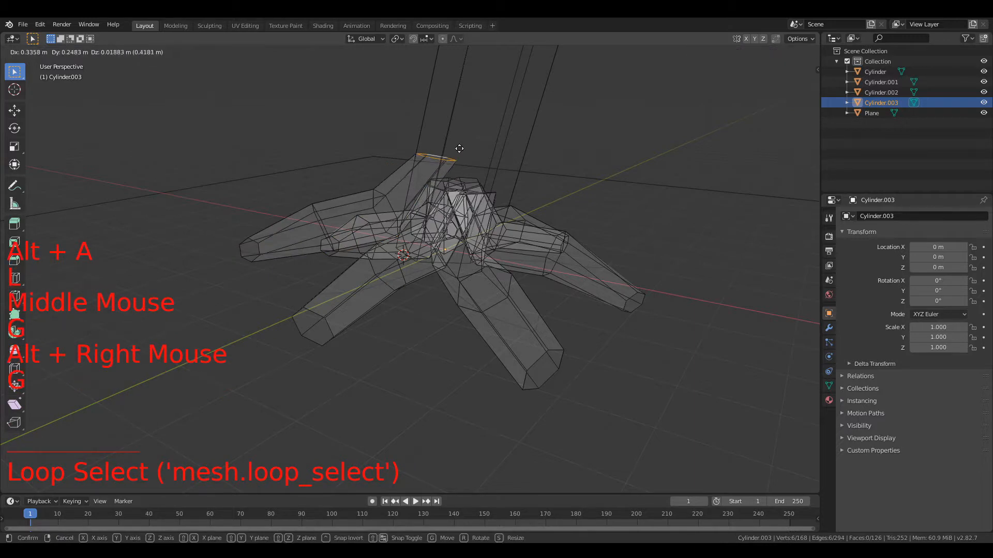
click(461, 144)
key(z)
middle_drag(412, 144, 452, 149)
key(z)
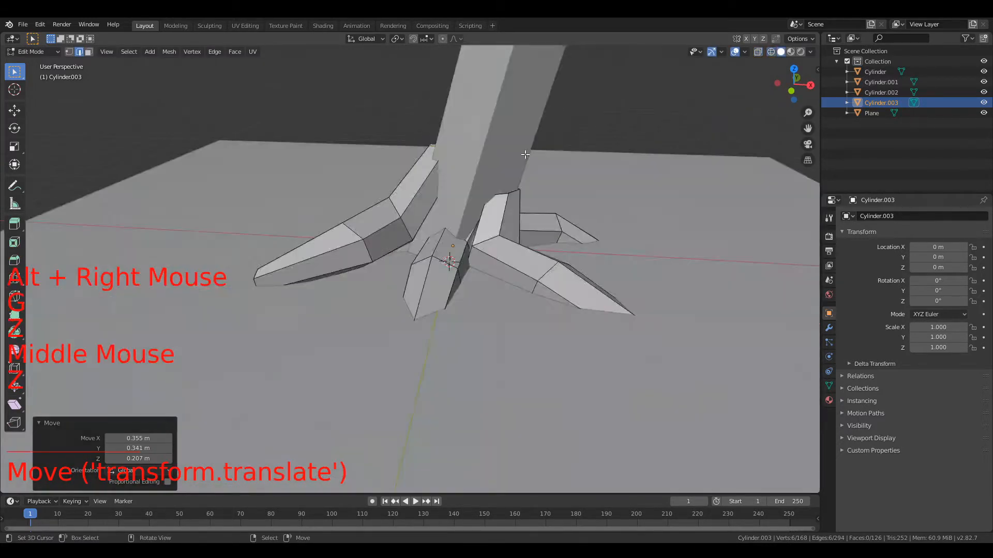
middle_drag(525, 154, 552, 157)
key(g)
click(567, 155)
Scale the next edge loop down that root by about 1.079 and reposition it, finishing with a move of about 0.778, -0.541, -0.119 m
alt+right_click(416, 212)
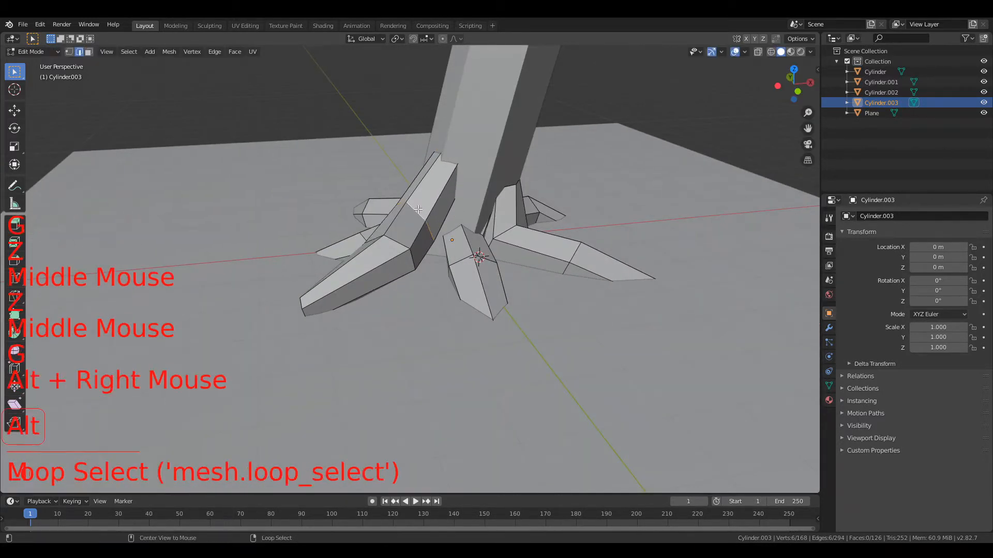
middle_drag(416, 212, 510, 248)
key(s)
click(514, 250)
key(g)
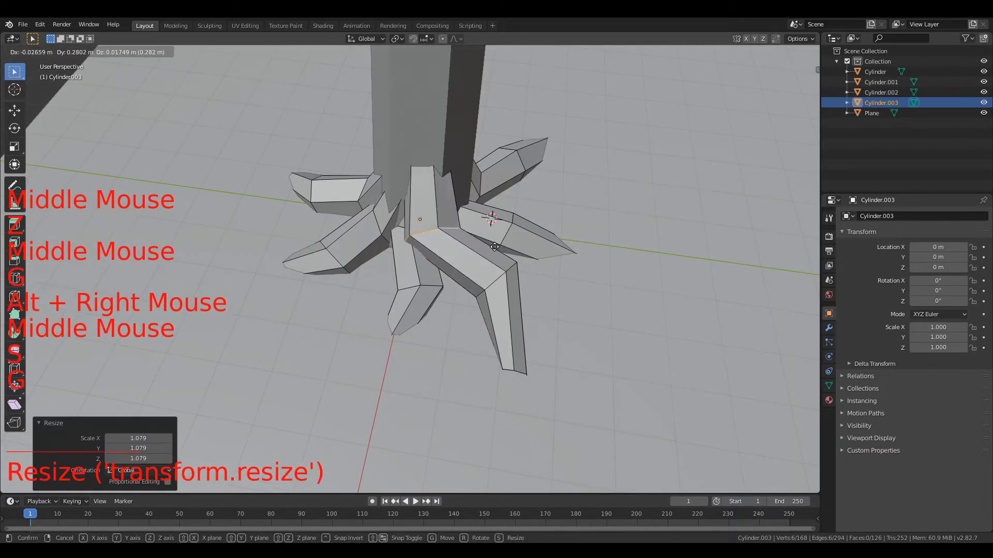
click(489, 244)
middle_drag(494, 276, 455, 266)
key(g)
click(454, 263)
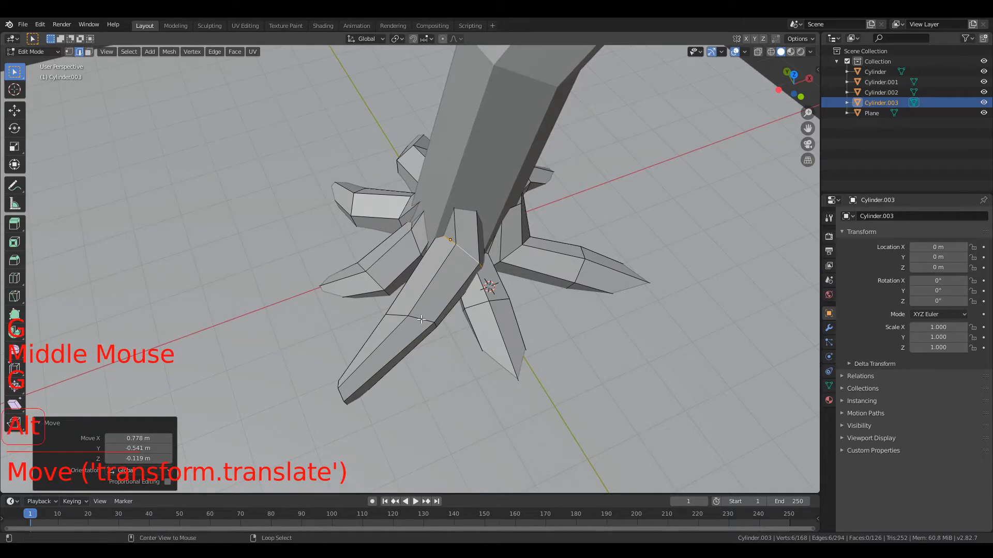
Rotate the same root loop and shift it about -0.224, 0.0405, -0.0103 m
middle_drag(517, 293, 532, 287)
key(r)
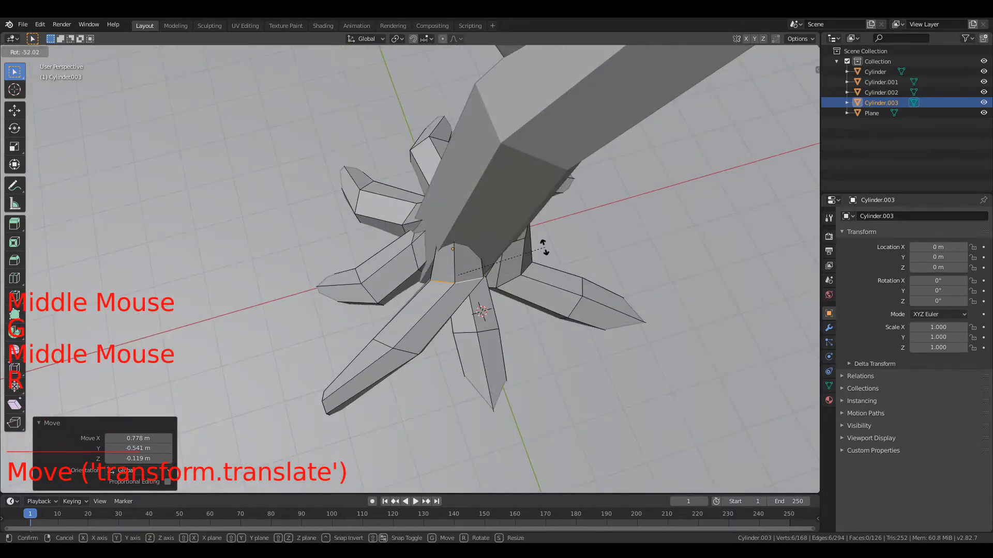
click(538, 270)
key(g)
click(526, 276)
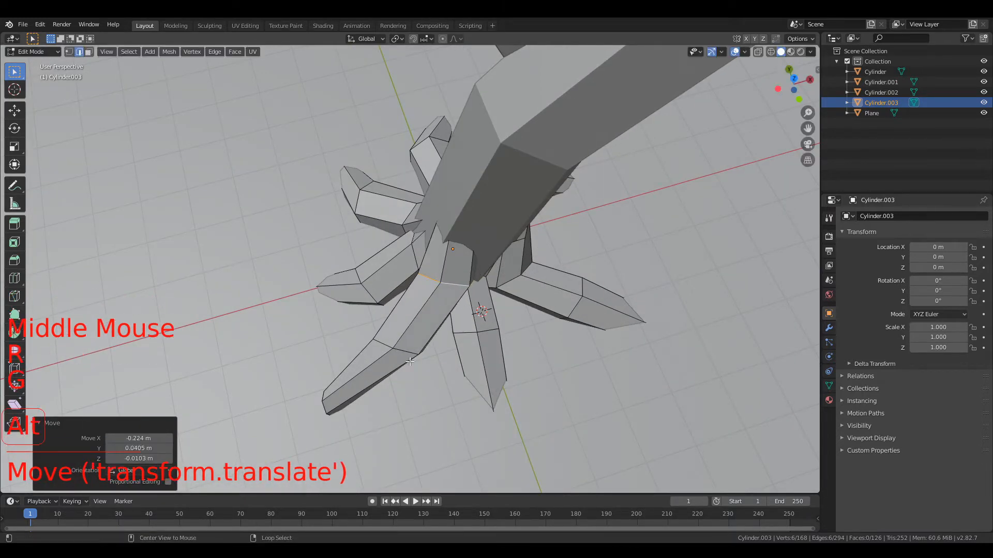
Rotate the root's outer bend loop about -30.3° and move it about 1.59, -0.789, -0.106 m
alt+right_click(410, 362)
key(r)
click(507, 305)
key(g)
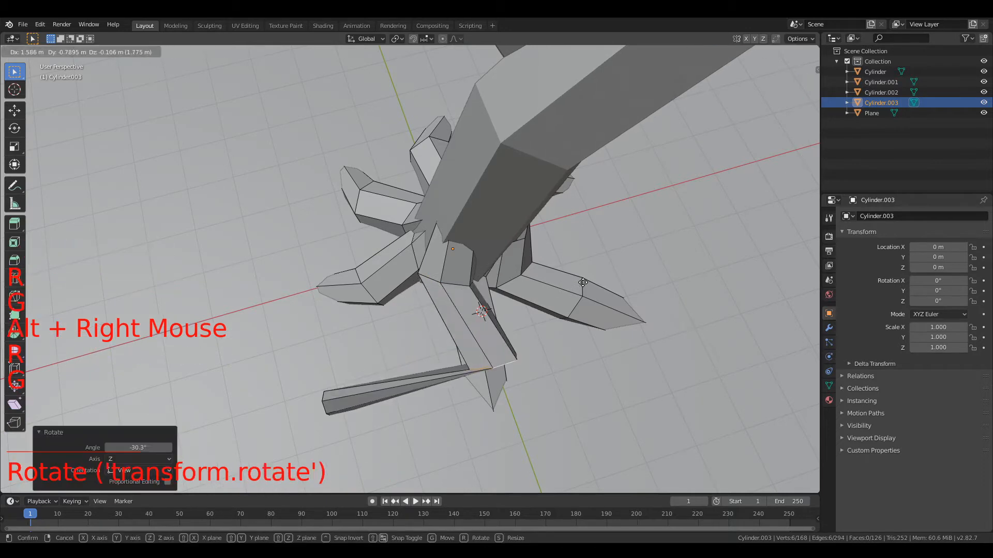
click(583, 282)
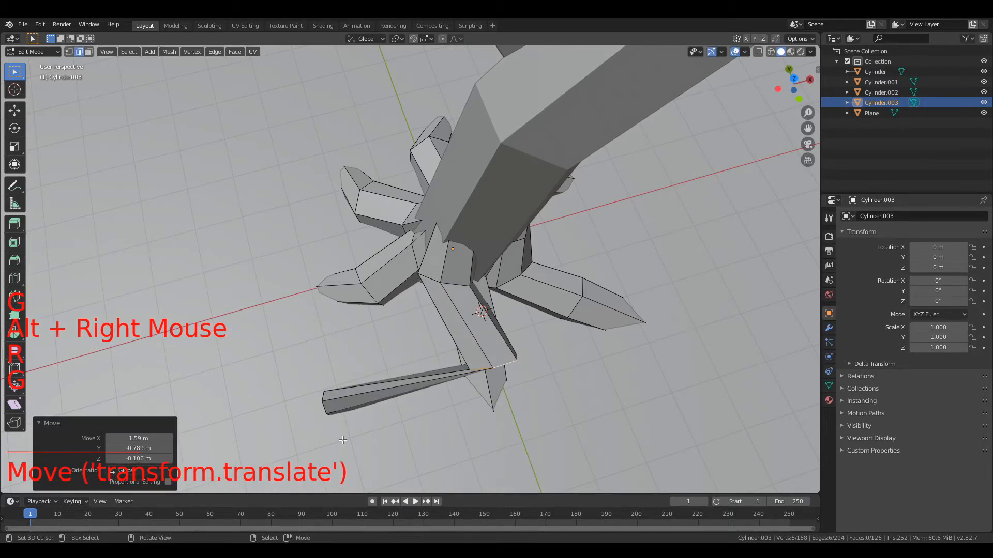
Rotate the root's tip loop about -95.4°, move it in line with the bent root, and leave Edit Mode with everything deselected
alt+right_click(325, 407)
key(r)
click(299, 279)
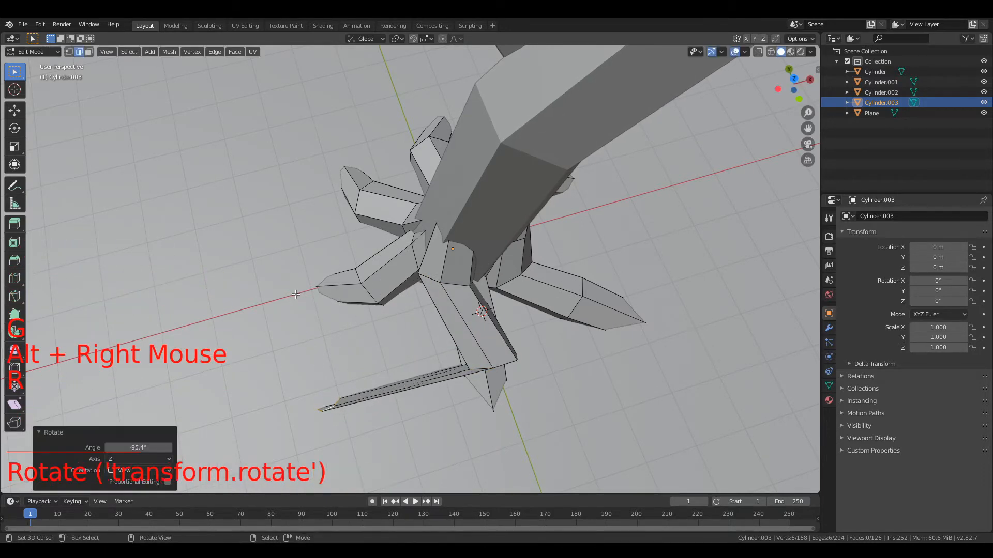
key(g)
click(512, 305)
middle_drag(512, 305, 408, 367)
key(g)
click(405, 269)
scroll(405, 269, down, 5)
key(Tab)
key(alt+a)
Add an ico sphere with 2 subdivisions and a 1 m radius at the 3D cursor
scroll(463, 309, up, 4)
scroll(487, 316, up, 1)
scroll(411, 352, down, 6)
scroll(410, 353, down, 1)
middle_drag(472, 281, 472, 263)
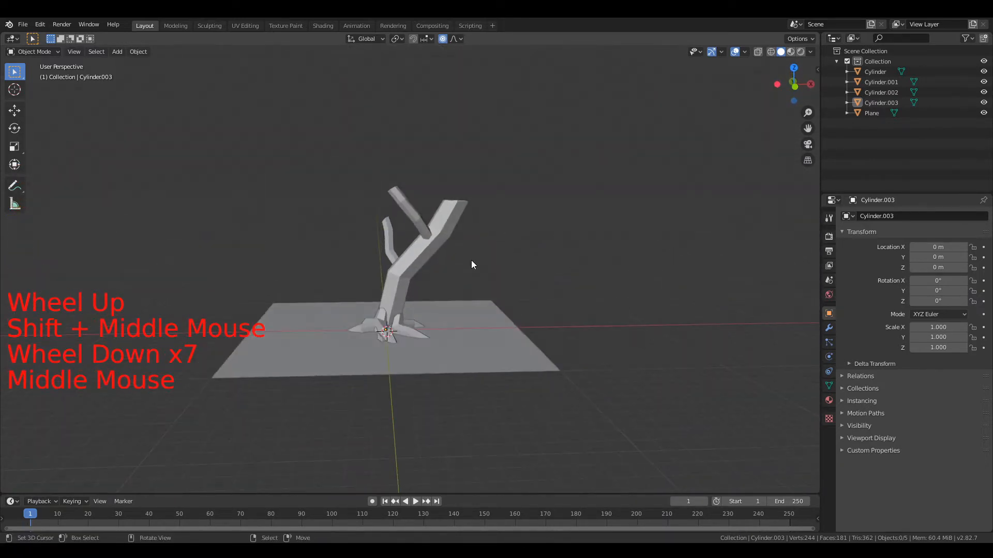
key(shift+a)
mouse_move(470, 263)
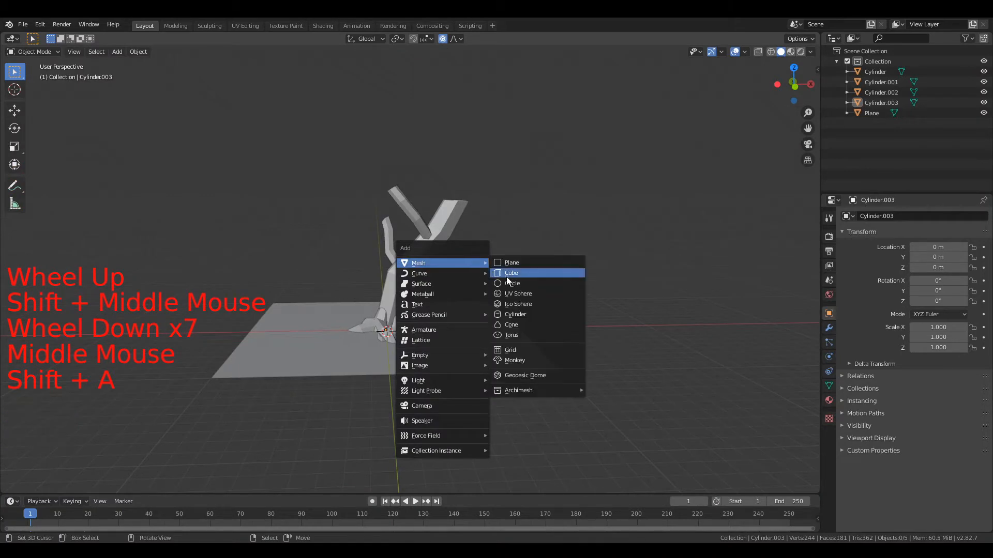
click(529, 304)
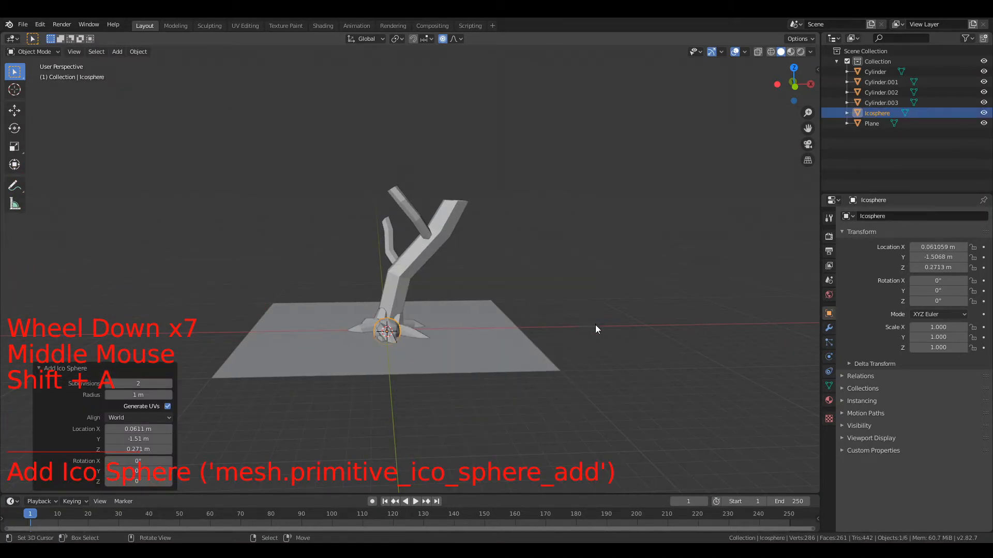
In front view, edit the whole ico sphere, move it above the upper branch, and scale it about 5.184 times
key(KP_1)
key(Tab)
key(a)
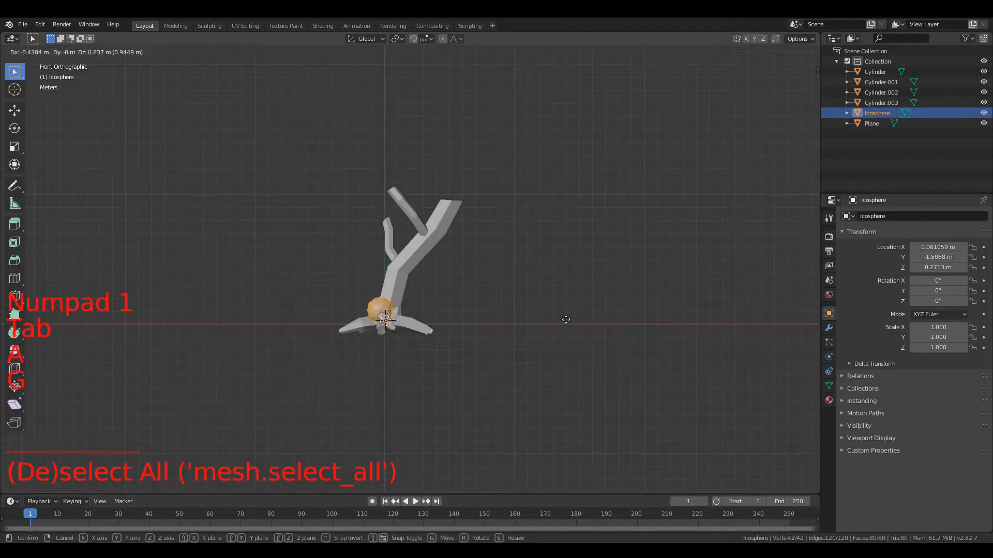
key(g)
click(540, 162)
key(s)
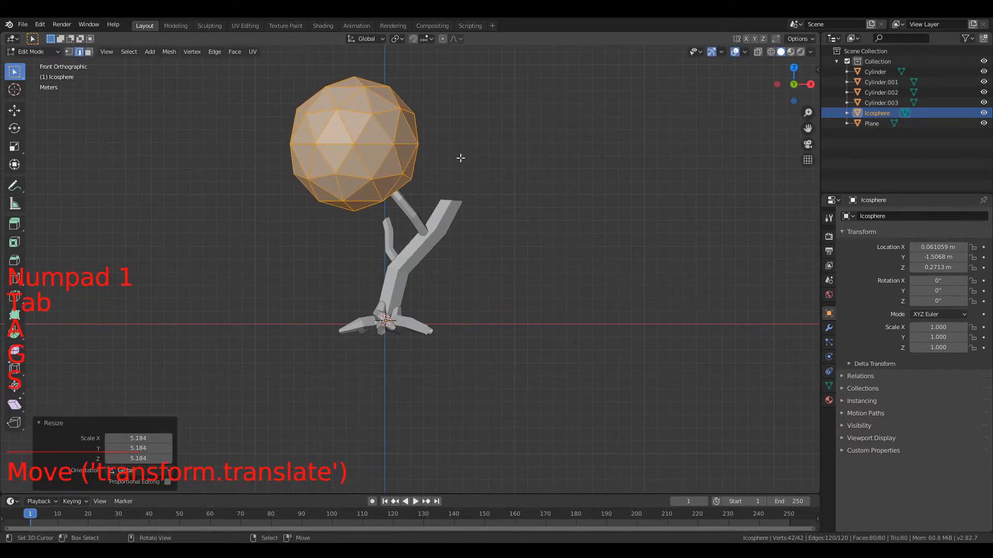
click(459, 156)
Turn on proportional editing and move the sphere's top vertex about 0.598, 0, -1.66 m with an influence size of about 8.14
scroll(287, 127, up, 3)
shift+middle_drag(287, 127, 345, 247)
scroll(444, 243, down, 2)
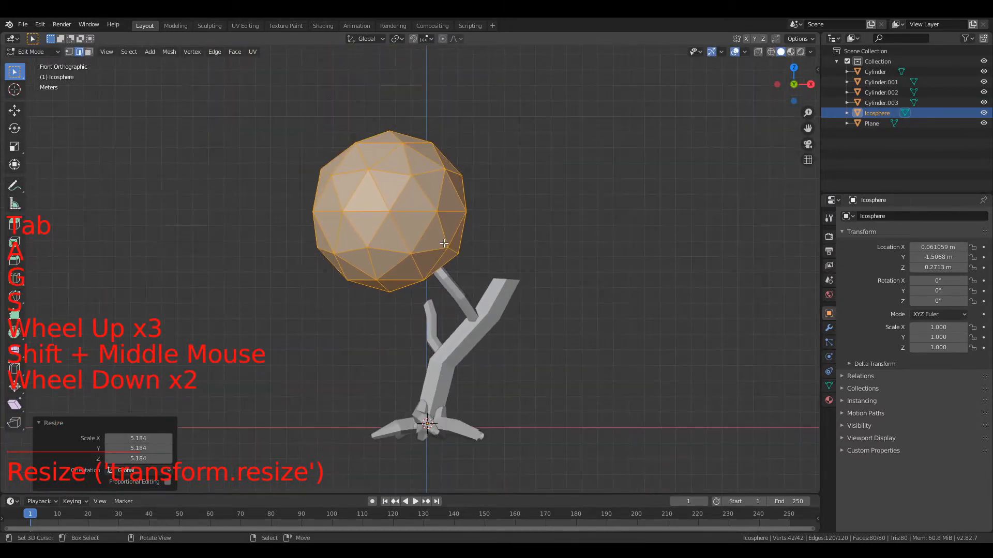
key(o)
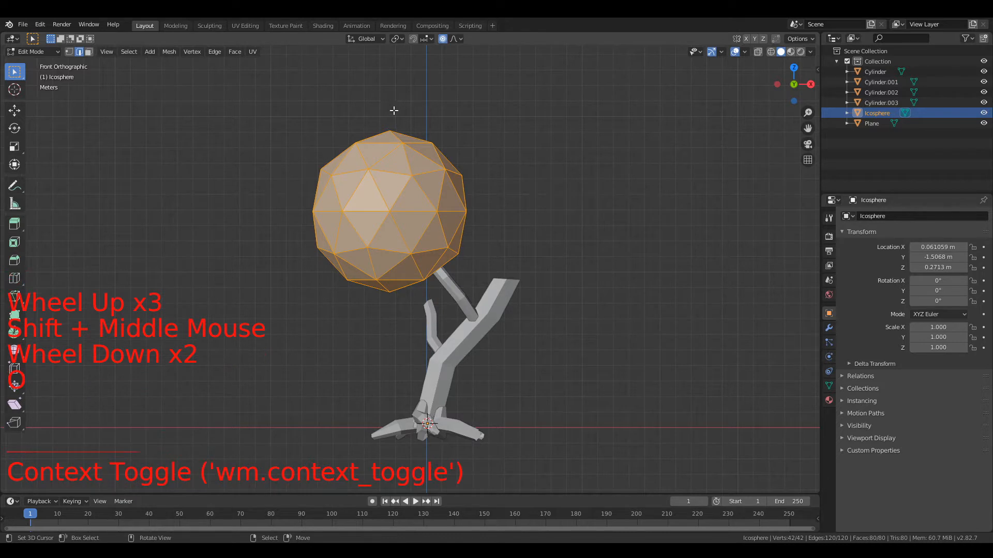
click(69, 51)
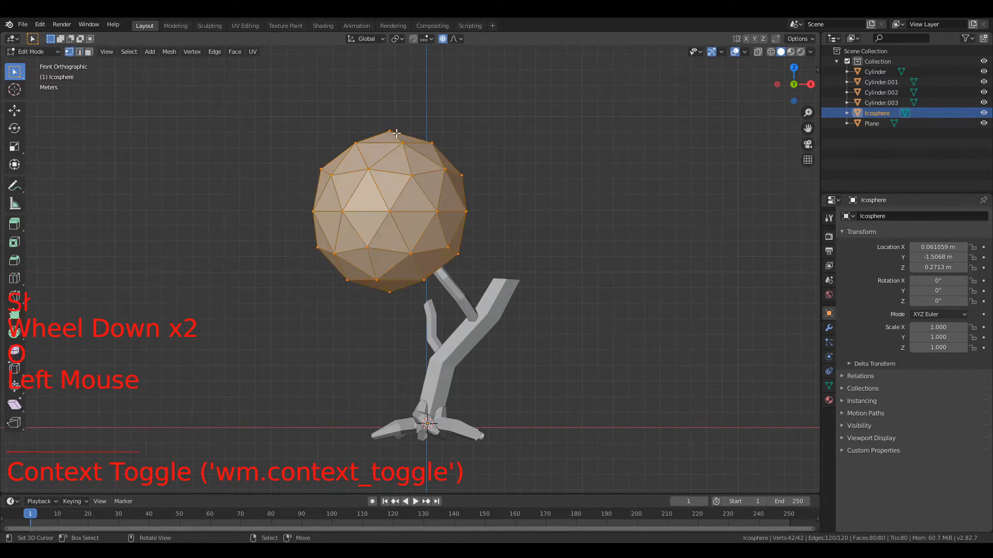
right_click(400, 134)
key(g)
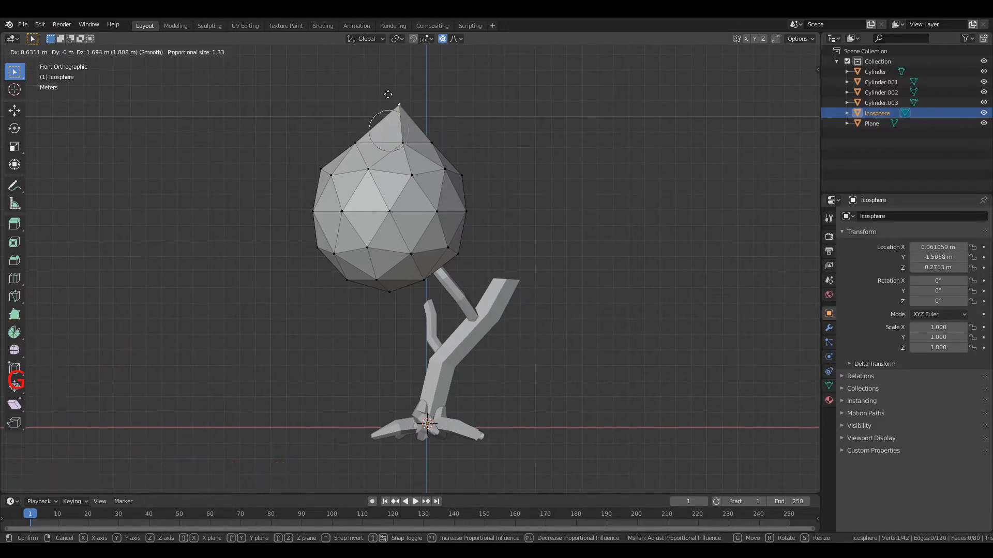
scroll(389, 96, down, 5)
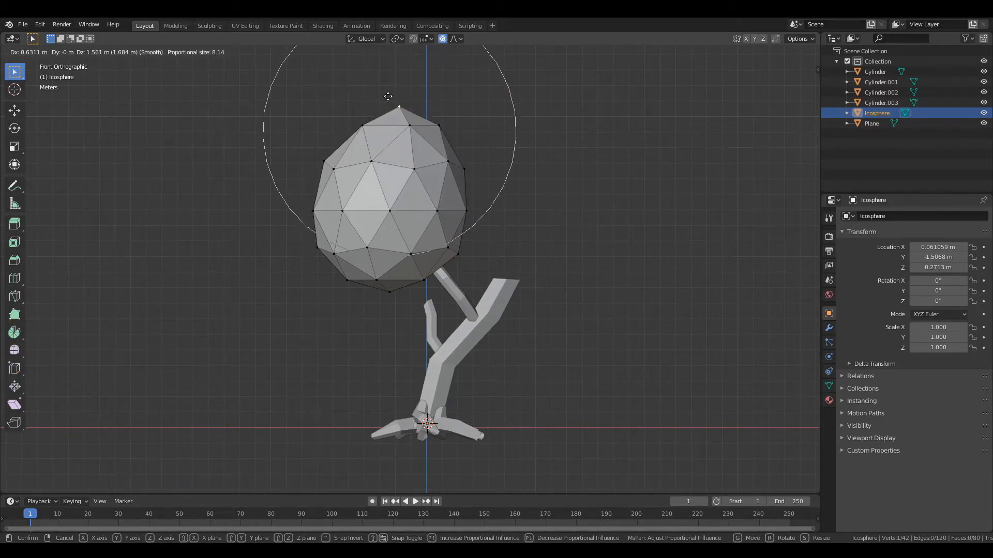
click(387, 159)
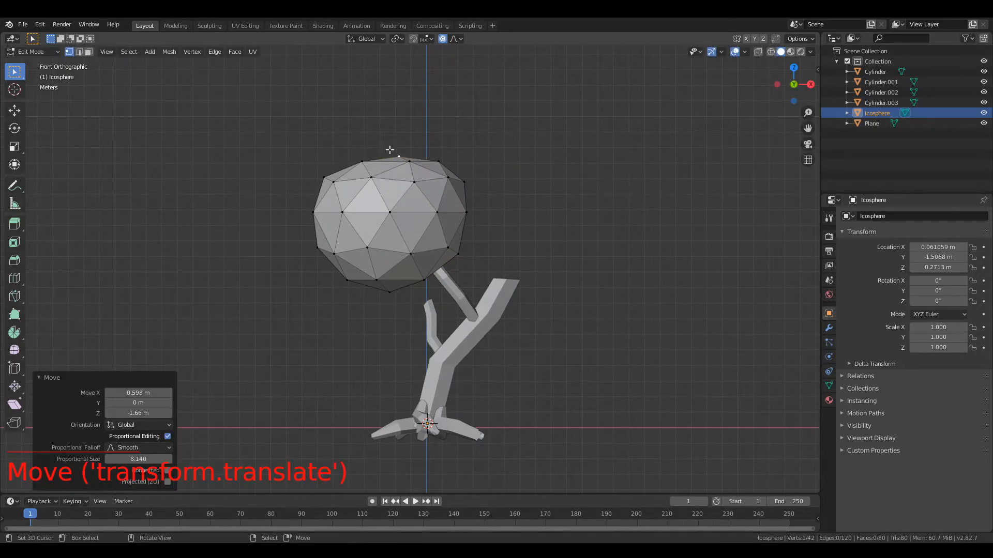
Move the crown's lower-right vertex about 1.33, 0, -1.72 m, and push its upper-left vertex inward and down
scroll(494, 237, up, 2)
right_click(493, 237)
key(g)
click(494, 263)
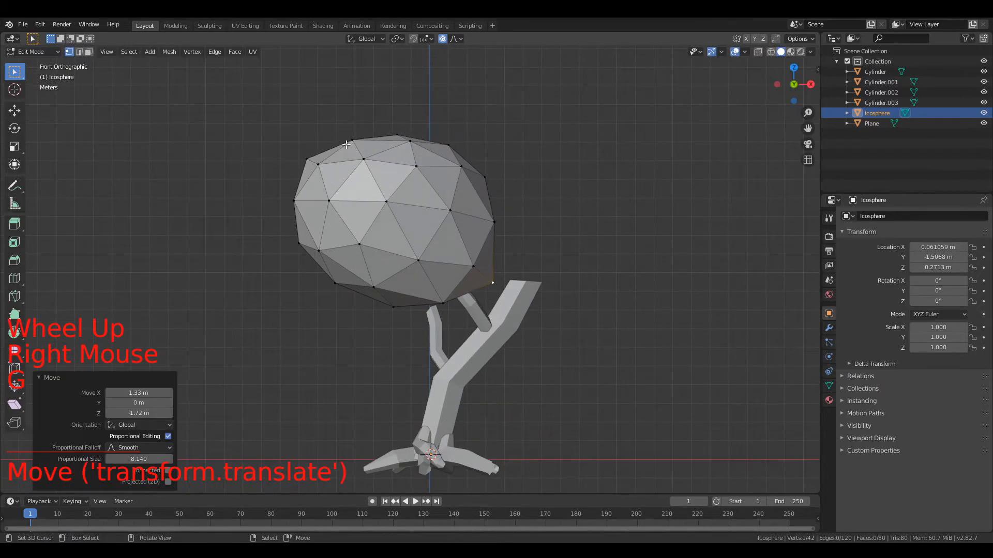
right_click(308, 161)
key(g)
click(349, 202)
Lower the crown's upper-right vertex and shift two left-side vertices inward, the last about 0.581, 0, -0.138 m
right_click(443, 133)
key(g)
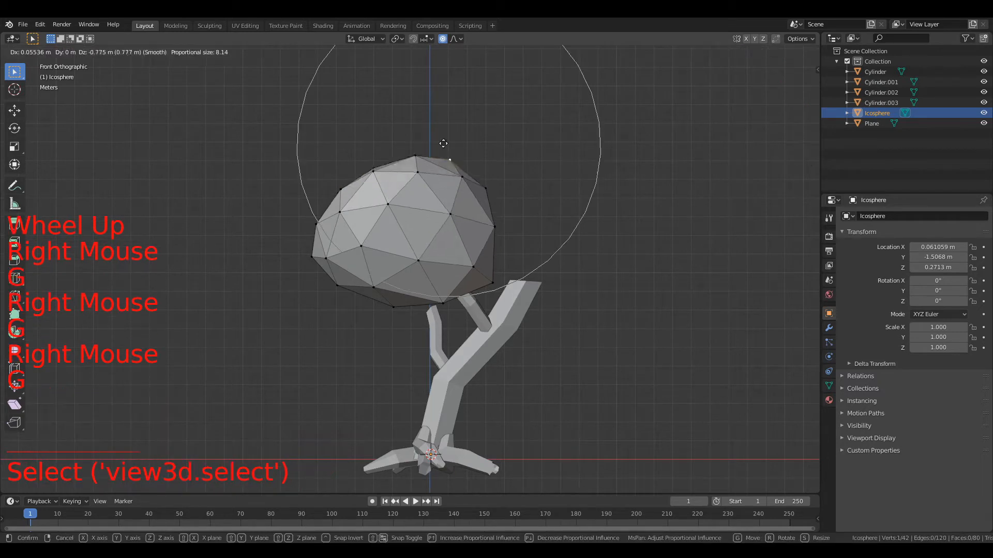
click(443, 159)
right_click(364, 284)
key(g)
click(382, 284)
right_click(318, 235)
key(g)
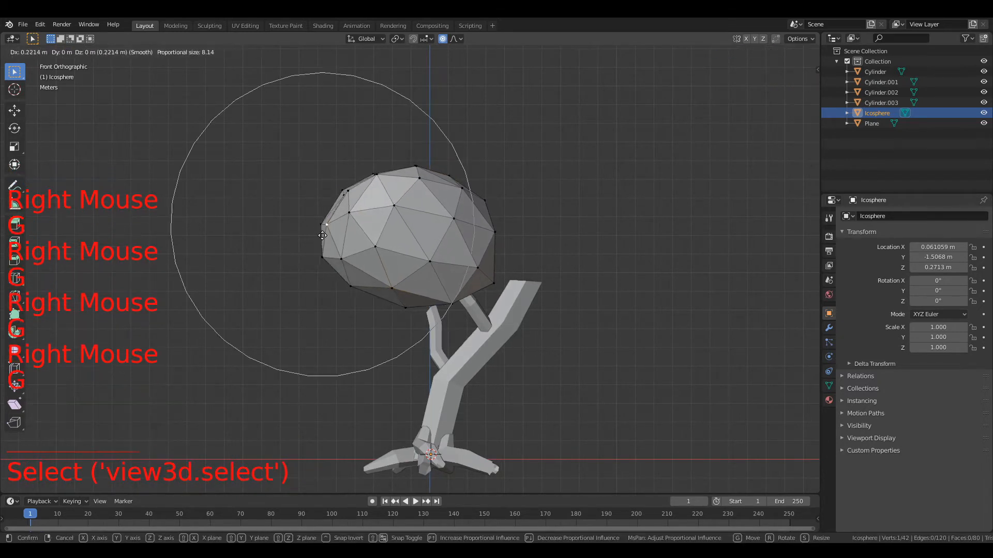
click(342, 239)
From the side, narrow the crown by moving opposite outer vertices about -0.0808, -1.95, -0.293 m and 0.0782, 1.42, -0.178 m
middle_drag(402, 240, 496, 243)
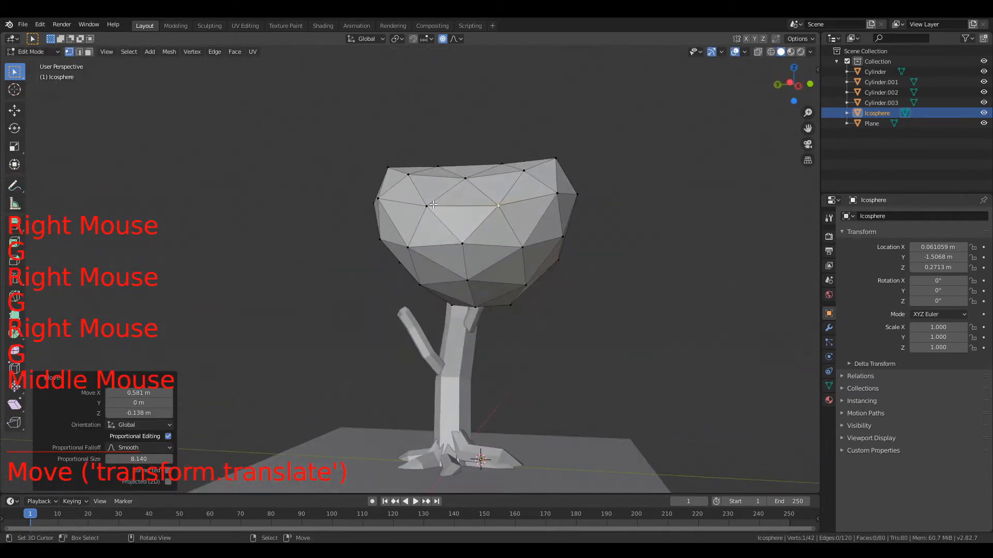
right_click(394, 205)
right_click(377, 203)
middle_drag(372, 208, 394, 212)
key(g)
click(431, 212)
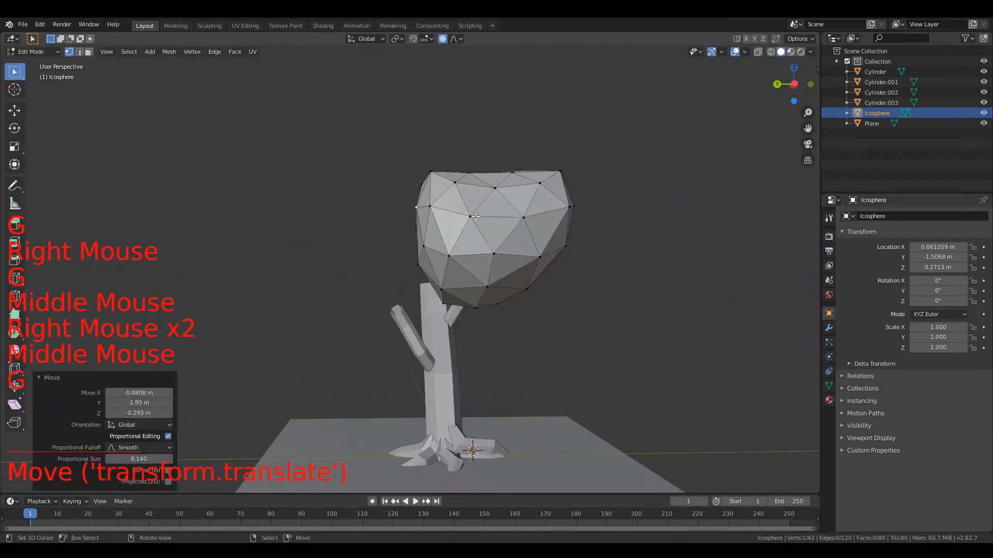
right_click(569, 208)
key(g)
click(515, 213)
middle_drag(515, 213, 383, 189)
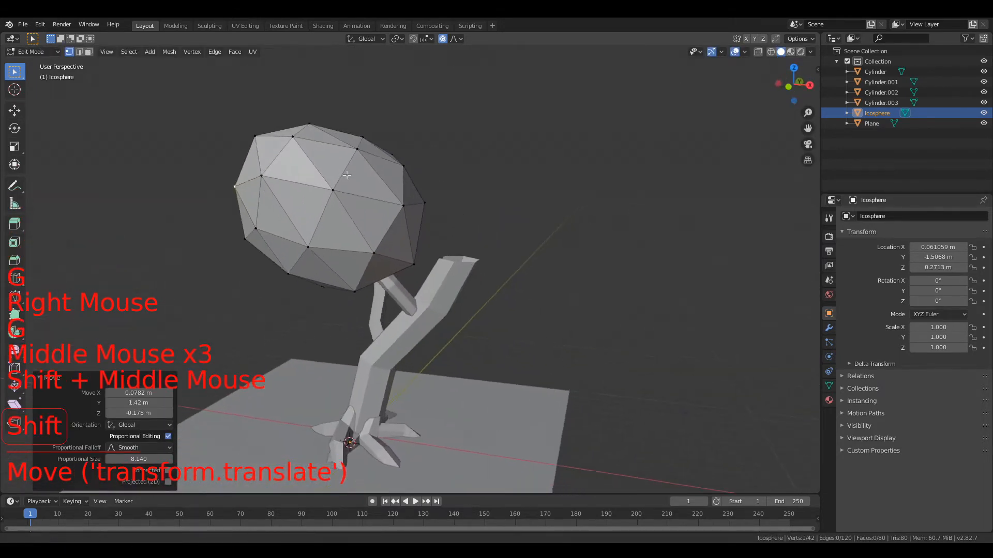
Duplicate the crown object in place and move the copy's whole mesh about 5.71, 1.87, -0.434 m over the trunk's end
key(Tab)
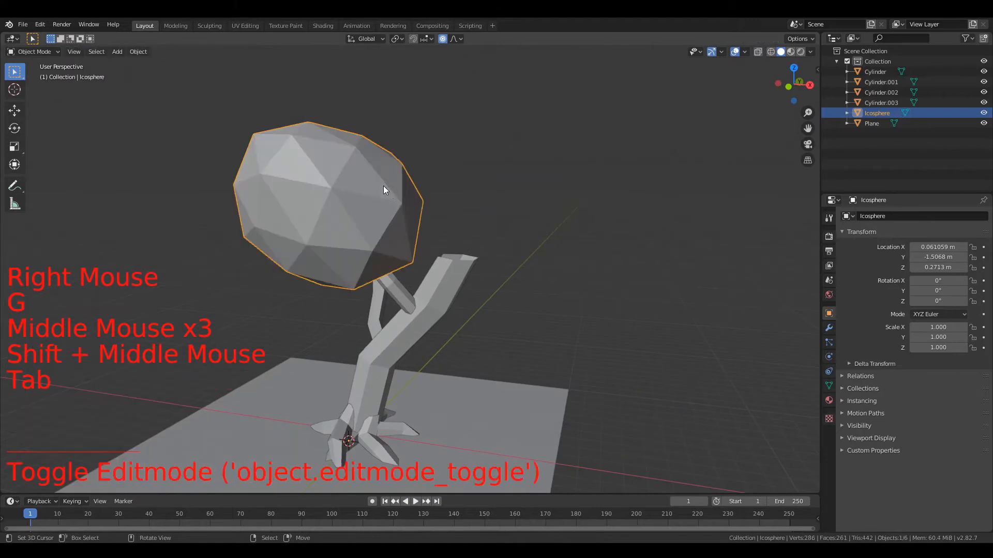
key(shift+d)
right_click(414, 211)
key(Tab)
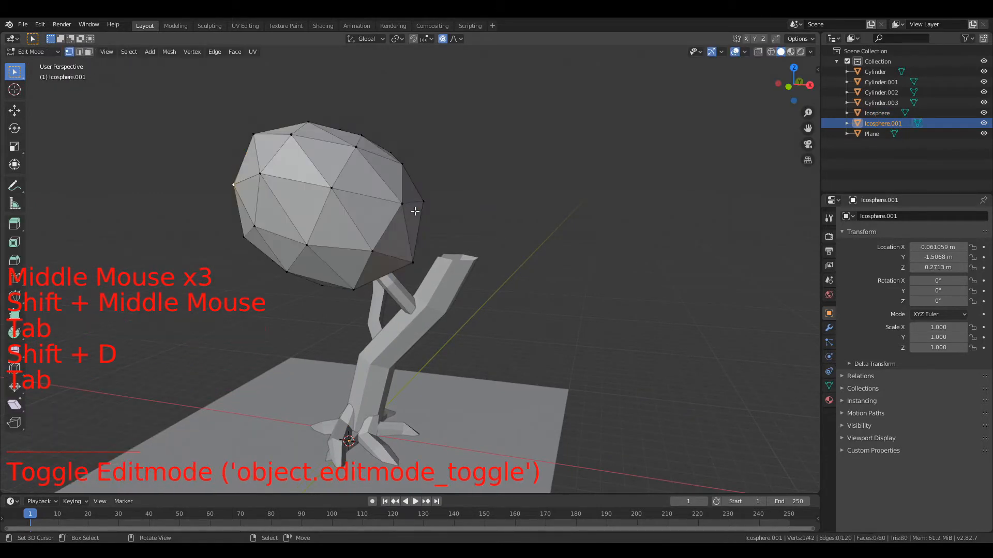
key(a)
key(g)
click(535, 219)
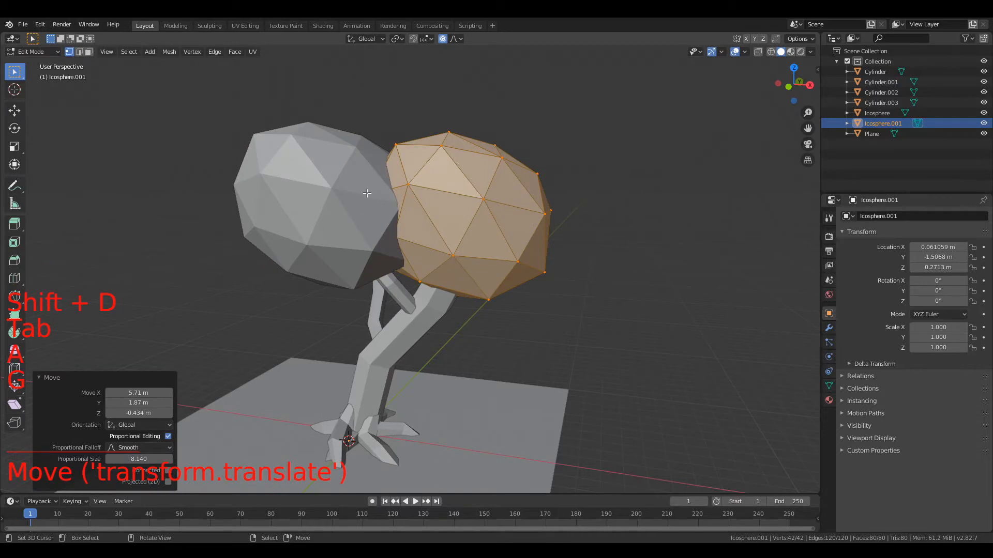
Reshape the top of the second crown by moving individual upper vertices, one about 0.338, 0.0685, 0.113 m, and pulling another upward
right_click(449, 132)
middle_drag(449, 132, 465, 124)
scroll(466, 124, up, 1)
key(g)
right_click(581, 69)
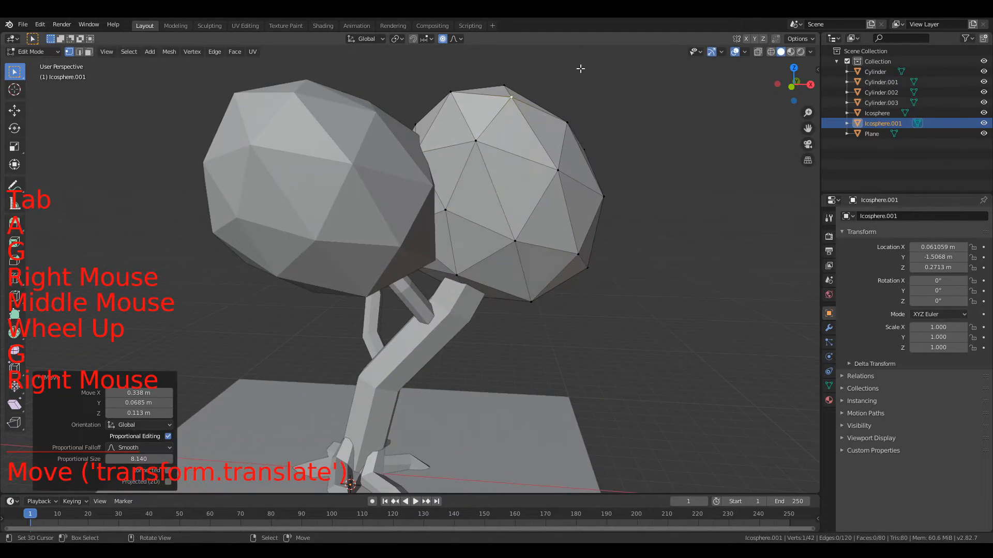
key(g)
scroll(528, 142, down, 2)
middle_drag(495, 169, 461, 160)
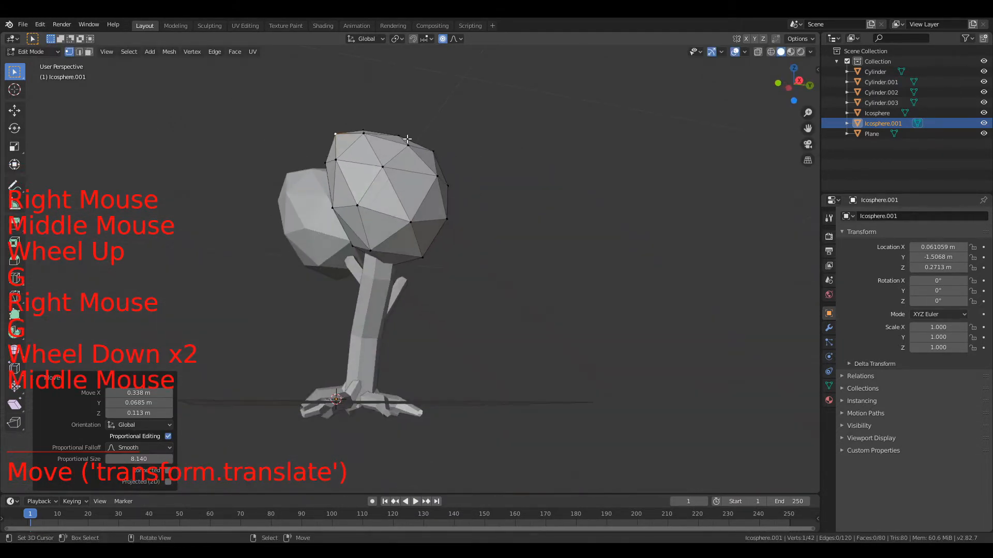
right_click(460, 160)
key(g)
click(453, 108)
Stretch the second crown by pulling its outer vertices away from the trunk, then leave Edit Mode and check it from above
middle_drag(453, 109, 441, 135)
right_click(441, 135)
key(g)
click(546, 142)
right_click(547, 147)
key(g)
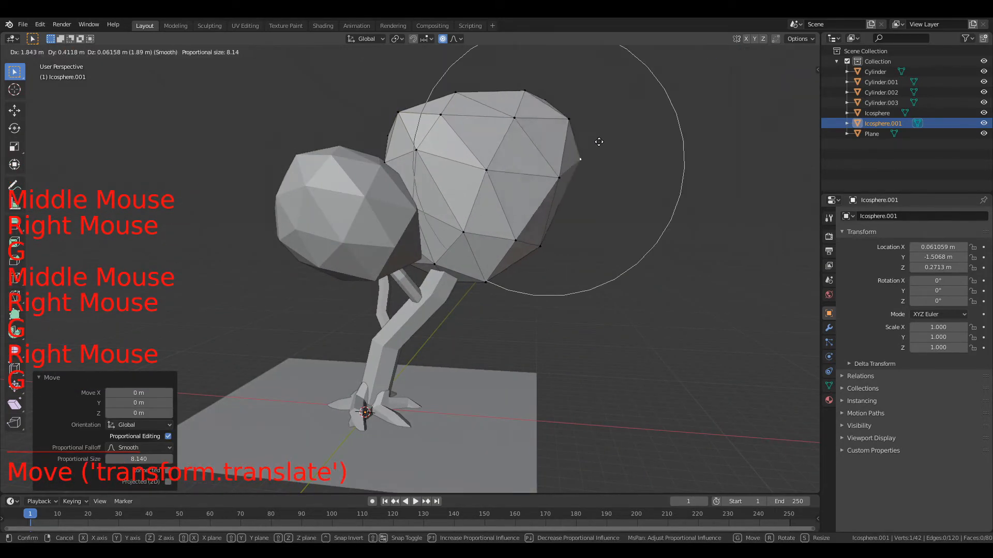
click(618, 151)
scroll(428, 232, down, 5)
key(Tab)
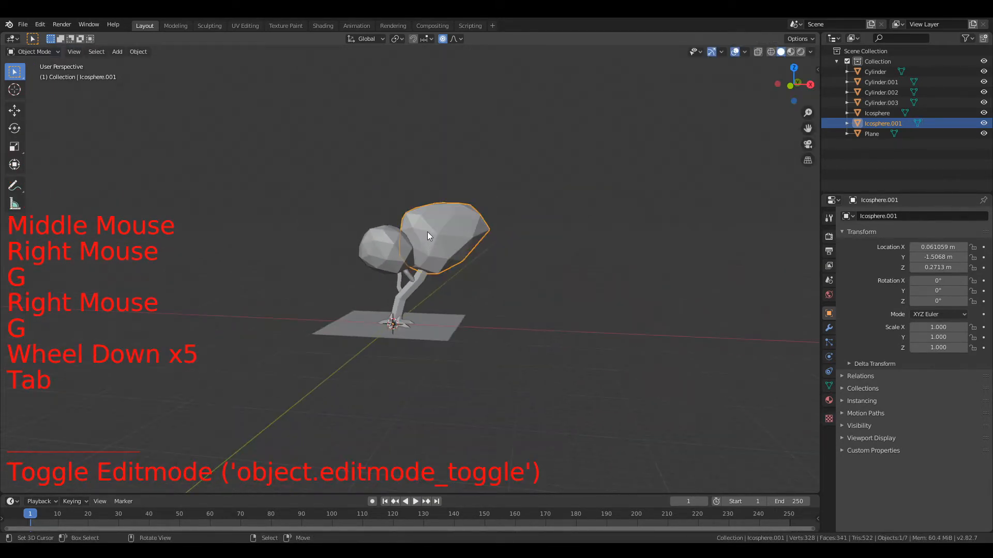
middle_drag(427, 232, 525, 309)
scroll(461, 209, up, 6)
scroll(525, 309, down, 2)
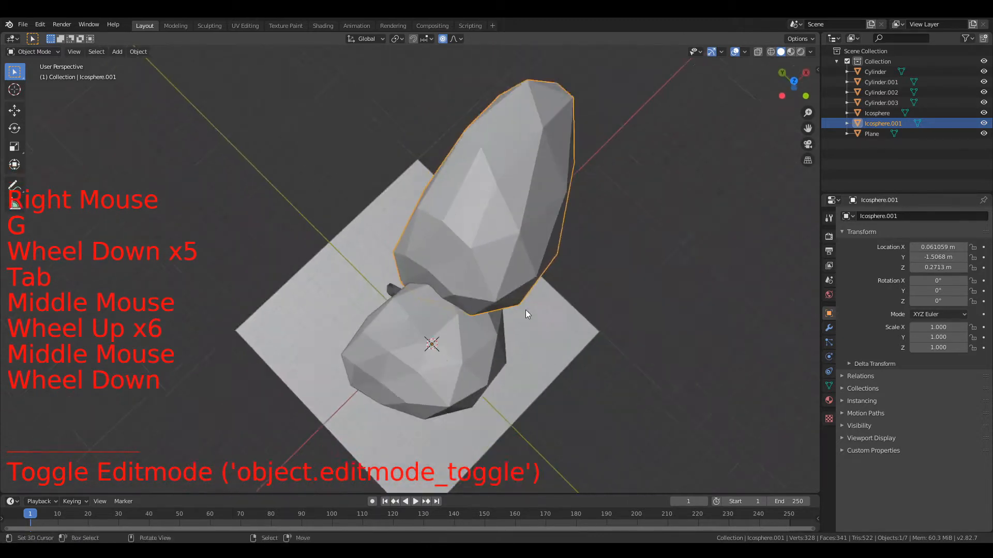
Widen the second crown by pulling two vertices on one side outward, moving the second about 2, 2.19, 0.281 m
key(Tab)
middle_drag(446, 227, 403, 207)
right_click(499, 99)
key(g)
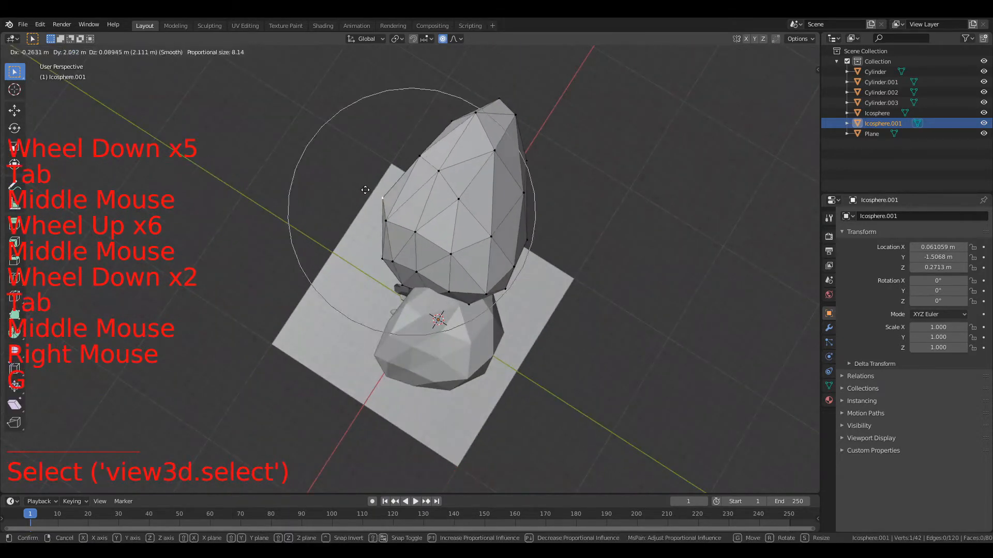
click(468, 82)
right_click(414, 113)
key(g)
click(403, 83)
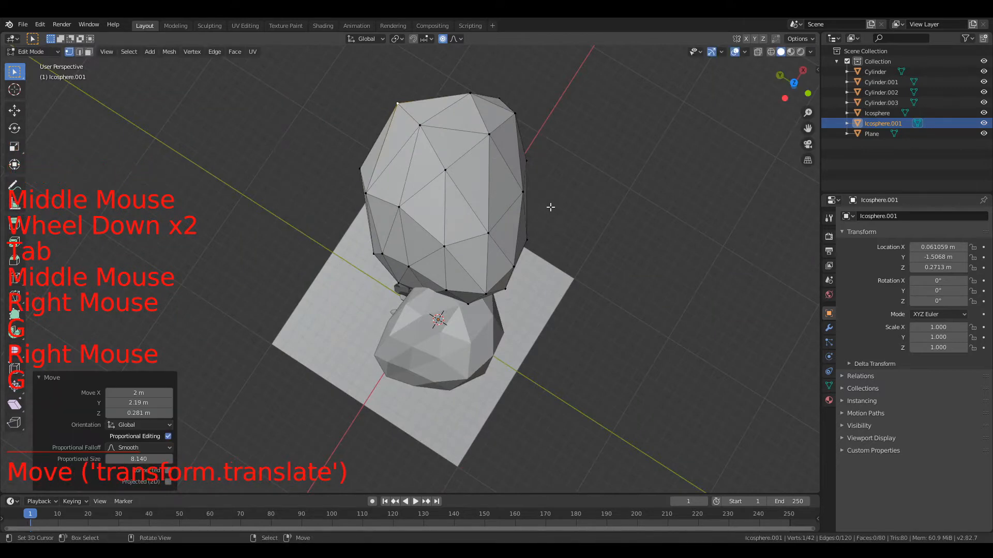
Pull a vertex on the second crown's opposite side outward, leave Edit Mode, and deselect everything
right_click(522, 192)
key(g)
click(569, 201)
scroll(547, 235, down, 3)
key(Tab)
middle_drag(546, 235, 410, 144)
key(alt+a)
scroll(410, 144, up, 3)
Duplicate the second crown in place and scale the copy's whole mesh down to a small crown
right_click(478, 191)
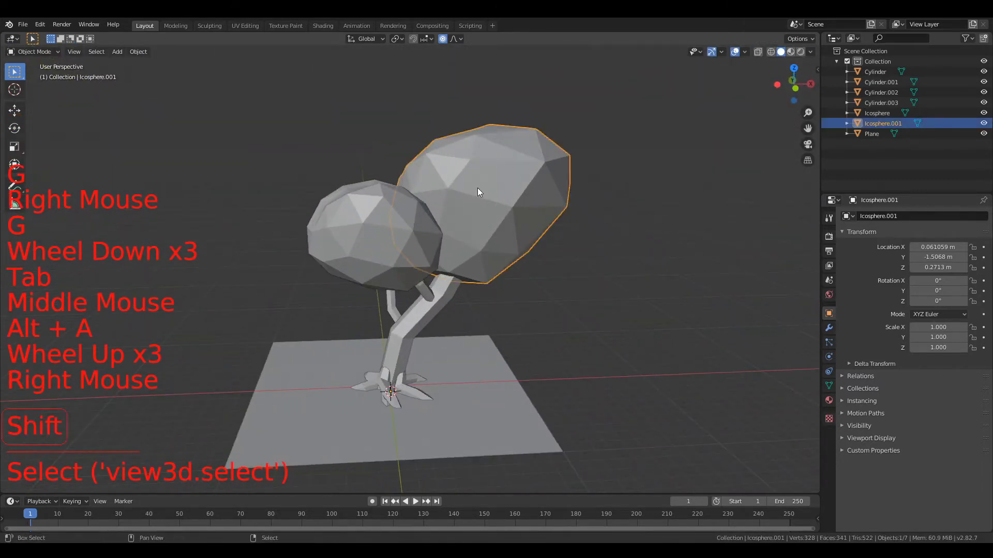
key(shift+d)
click(476, 188)
key(Tab)
key(a)
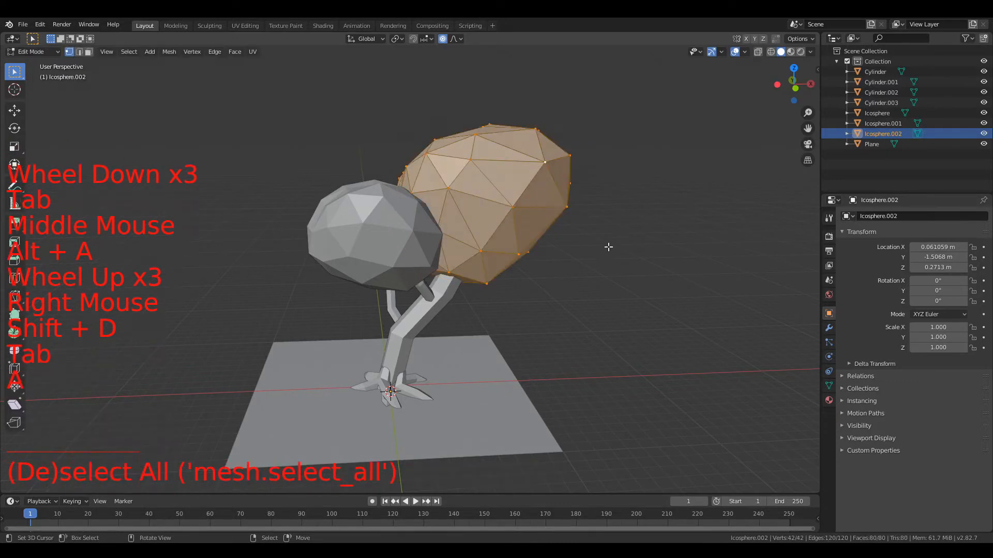
key(s)
click(509, 242)
Move the small crown's mesh over the thin side branch, about -6.58, 0.654, 0.22 m, then -0.511, -0.919, -6.04 m, and adjust it onto the tip
key(g)
click(423, 238)
middle_drag(423, 238, 720, 215)
key(g)
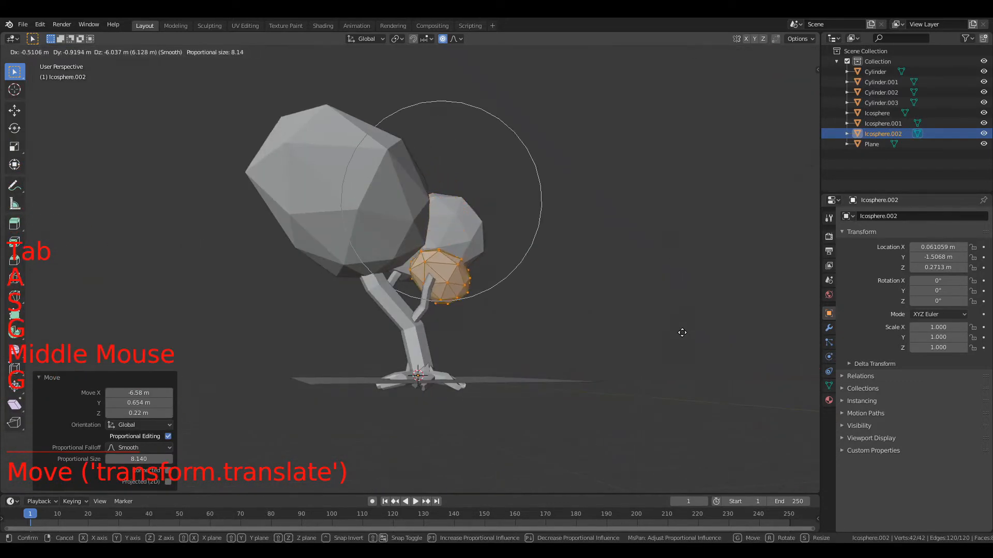
click(682, 332)
scroll(571, 298, up, 3)
middle_drag(570, 297, 463, 280)
scroll(395, 255, up, 1)
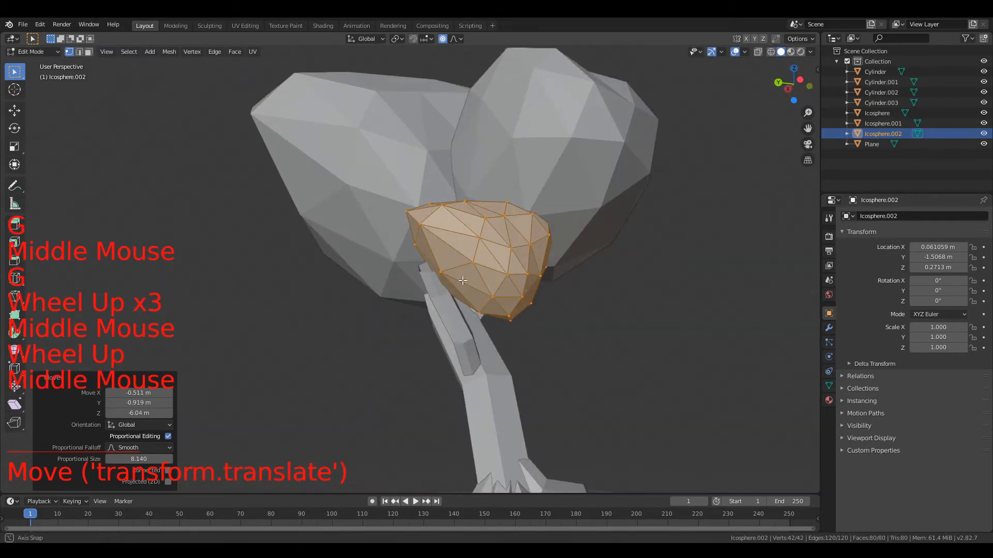
key(g)
click(393, 258)
Reshape the small crown by moving an outer and an upper vertex with proportional editing, leave Edit Mode, and deselect everything
right_click(354, 210)
key(g)
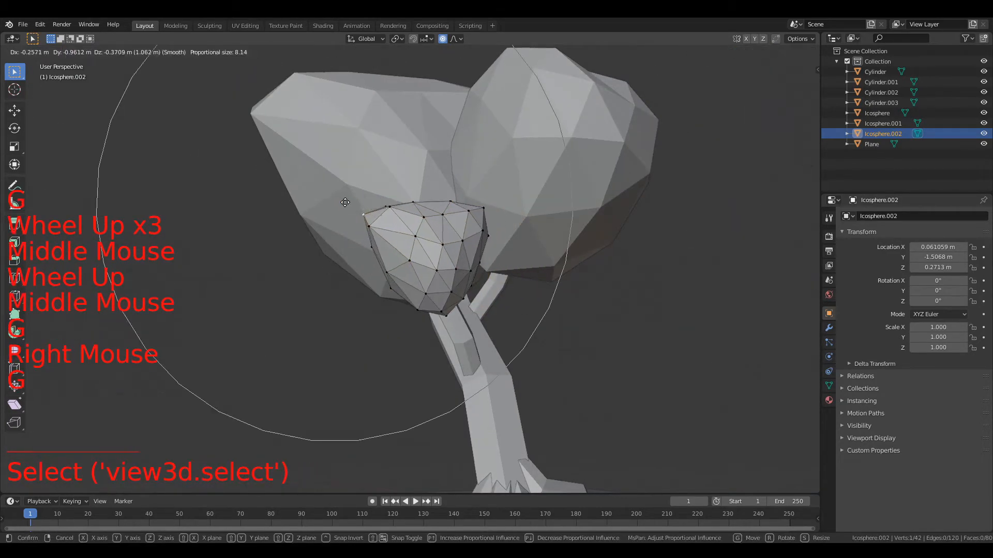
click(355, 209)
right_click(458, 212)
key(g)
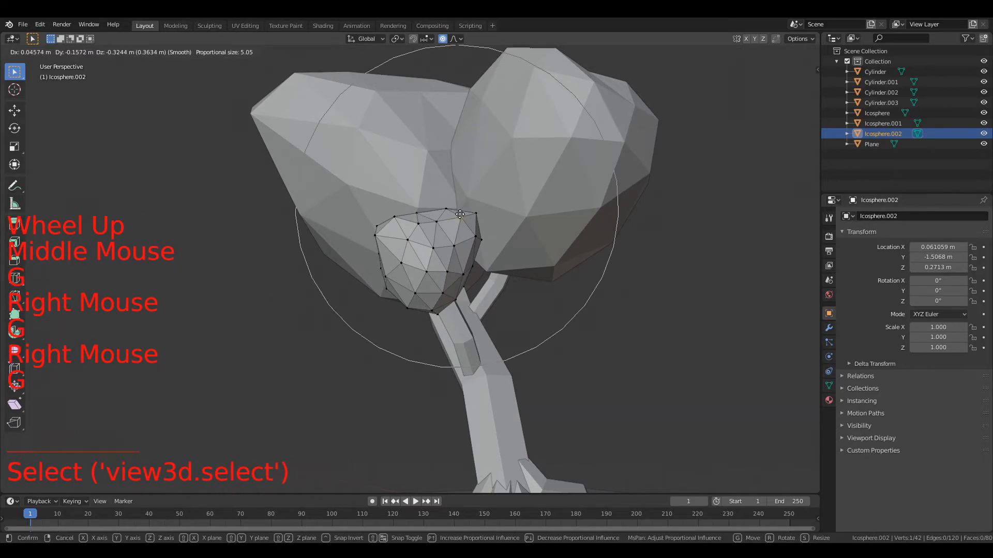
click(459, 214)
scroll(468, 234, down, 3)
key(Tab)
middle_drag(467, 233, 428, 249)
key(alt+a)
scroll(382, 294, down, 3)
scroll(396, 261, up, 5)
Add a loop cut across the trunk's upper slanted section and move it about -0.41, -0.0177, 0.328 m to curve the trunk
right_click(416, 281)
scroll(412, 279, up, 2)
scroll(412, 279, down, 4)
scroll(430, 248, up, 4)
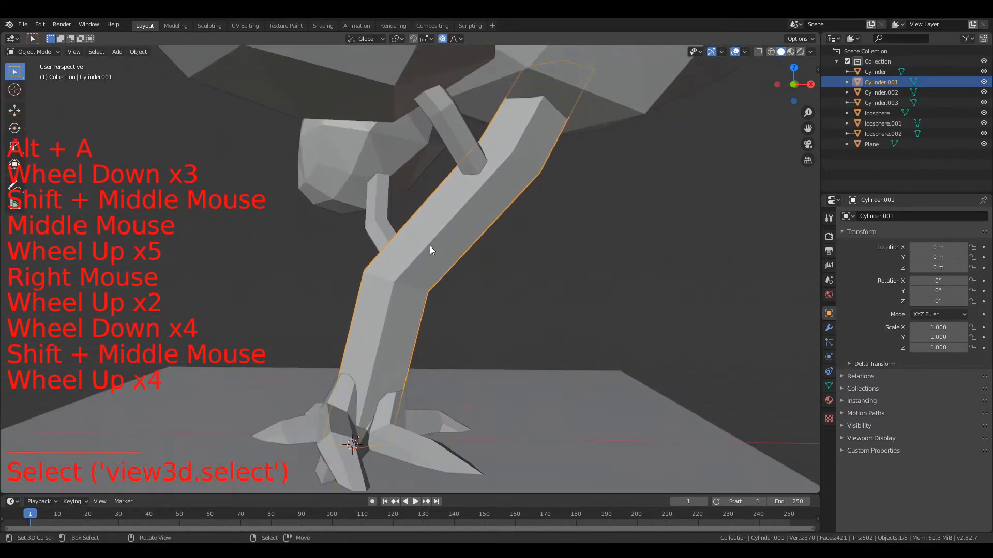
key(Tab)
key(ctrl+r)
click(472, 229)
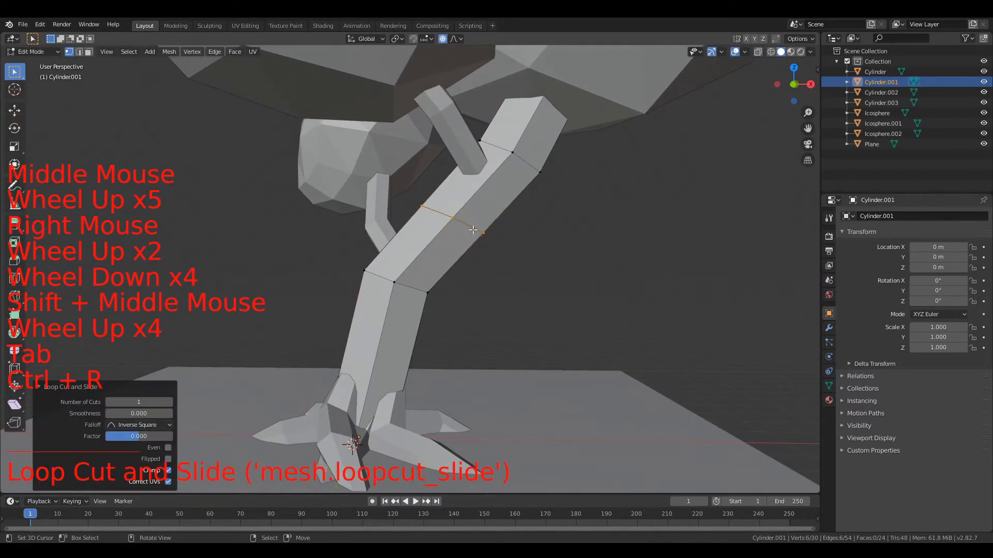
key(g)
click(458, 218)
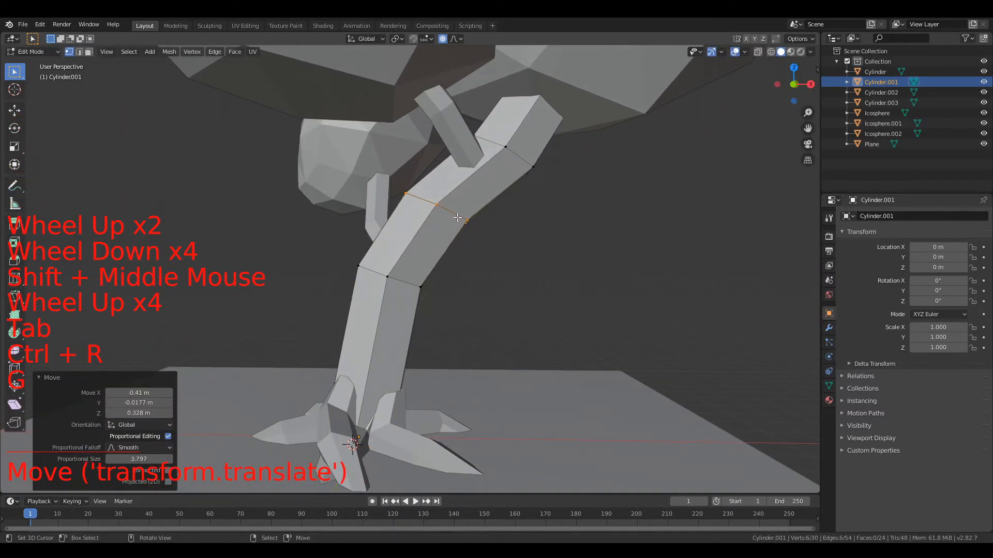
Add a loop cut across the lower trunk, move it about 0.165, 0.00864, 0.0825 m, and leave Edit Mode
key(ctrl+r)
click(404, 324)
key(g)
click(419, 320)
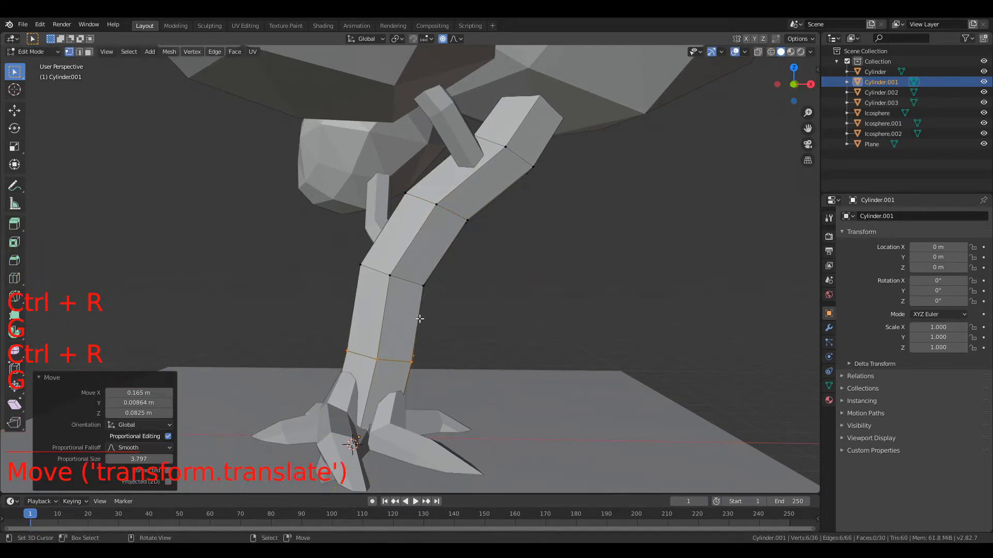
scroll(419, 320, up, 3)
middle_drag(419, 320, 703, 298)
key(Tab)
middle_drag(29, 301, 287, 300)
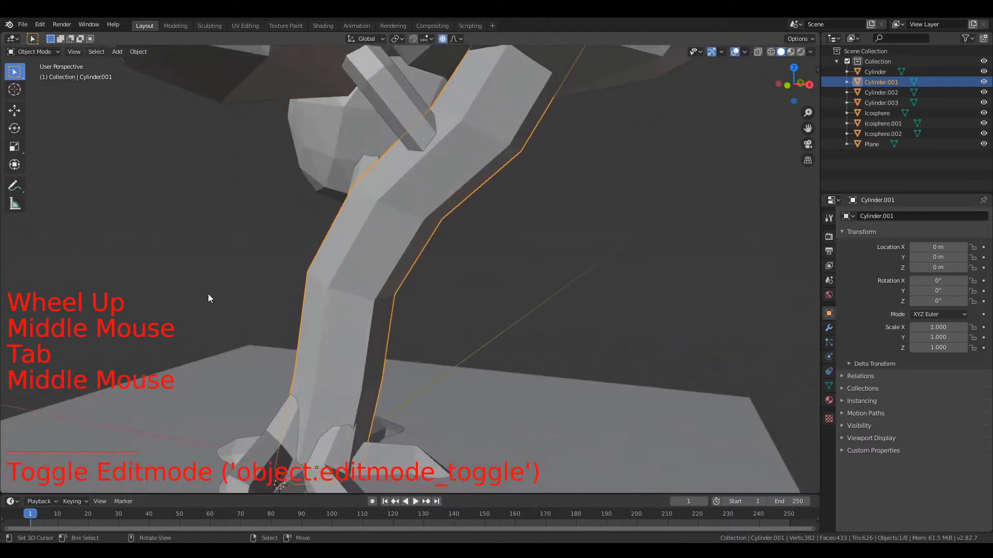
key(Tab)
shift+middle_drag(477, 131, 561, 193)
key(Tab)
Add a loop cut to the upper branch's lower segment, shift the branch's upper edge loop sideways, and leave Edit Mode
right_click(308, 222)
key(Tab)
key(ctrl+r)
click(307, 222)
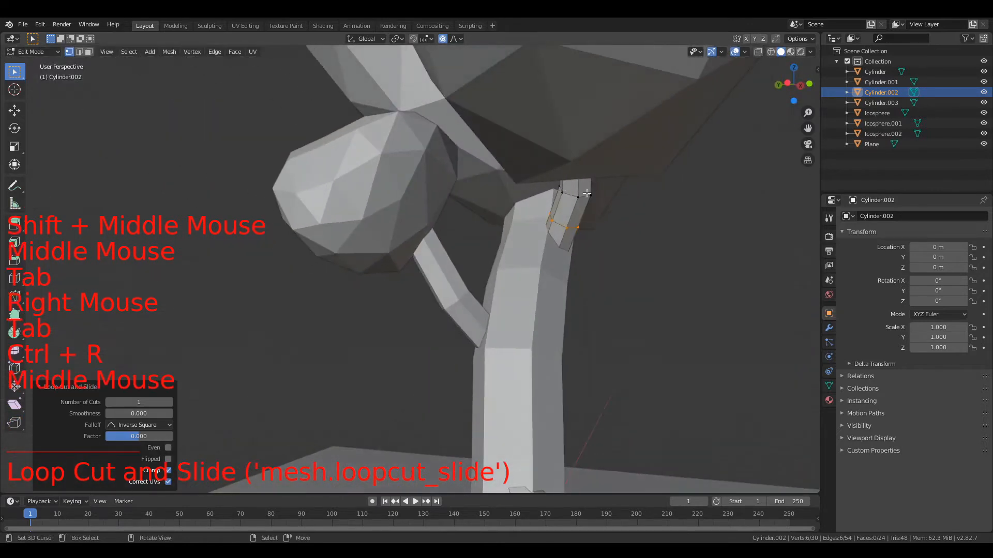
alt+right_click(561, 193)
key(g)
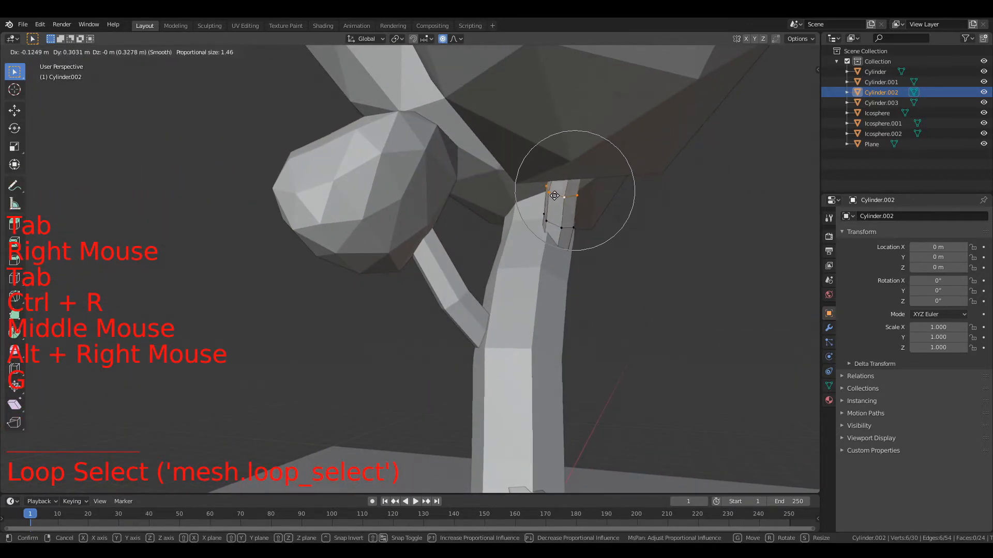
click(542, 195)
key(Tab)
middle_drag(543, 195, 448, 193)
scroll(496, 209, up, 1)
scroll(396, 139, down, 5)
Reposition the whole mesh of the first crown above the upper branch, leave Edit Mode, and deselect everything
right_click(388, 140)
key(Tab)
key(a)
key(g)
key(Tab)
key(alt+a)
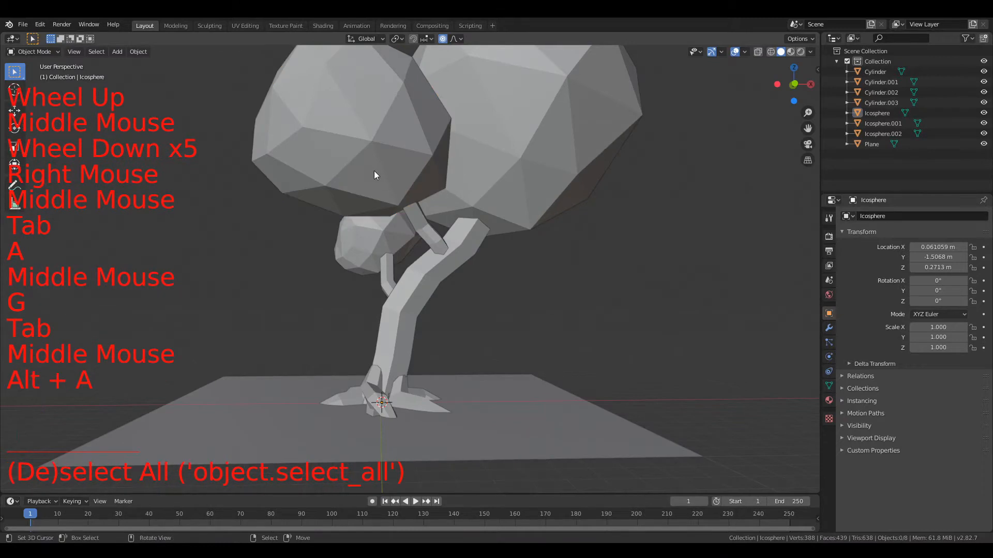
Move an outer side vertex of the first crown inward about 1.96, -0.13, 0.31 m with a proportional size of 5.56
right_click(336, 136)
key(Tab)
right_click(266, 155)
key(g)
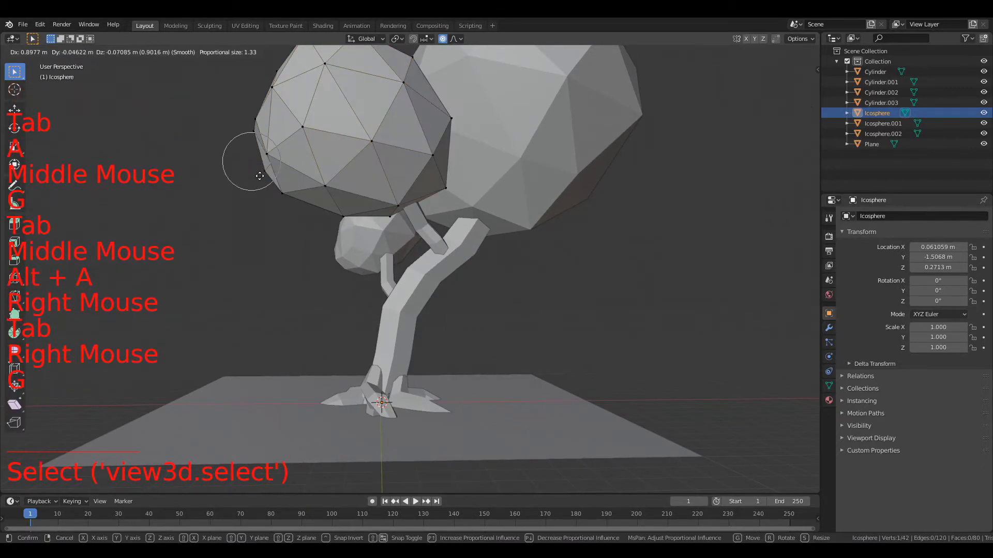
scroll(273, 175, down, 10)
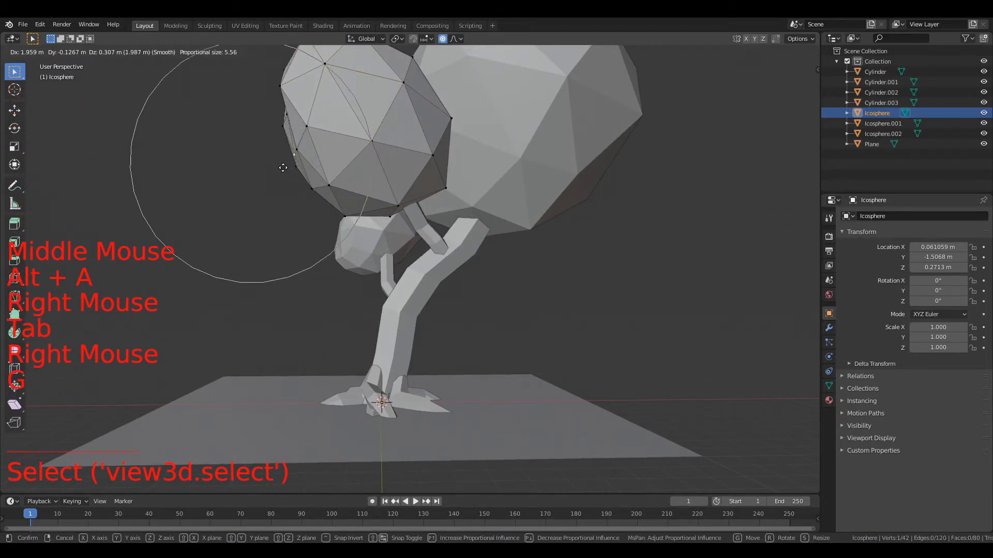
click(284, 165)
Flatten the first crown by lowering three upper vertices, one of them about 0.84, 0.148, -1.37 m, and deselect it in Object Mode
middle_drag(284, 161, 511, 465)
right_click(477, 79)
right_click(477, 79)
key(g)
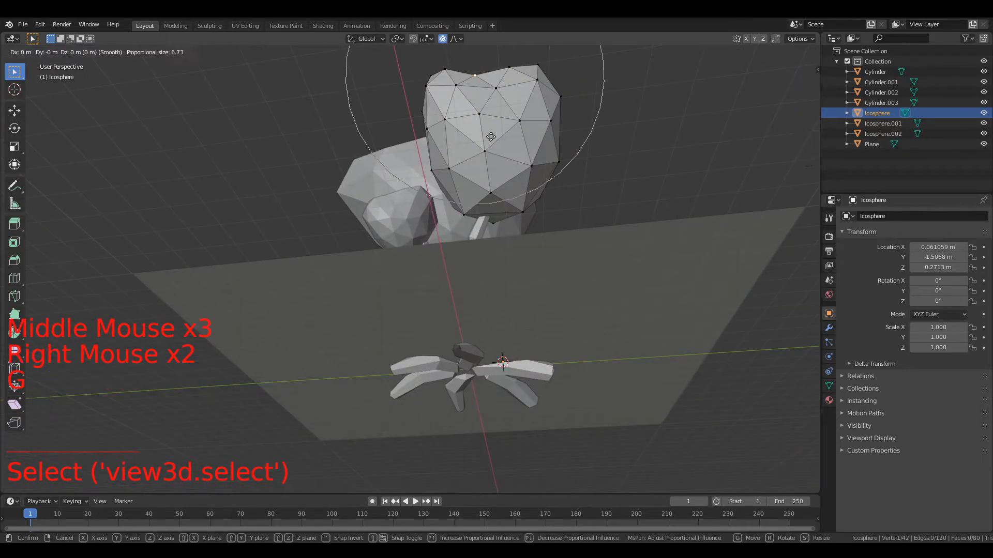
click(491, 132)
right_click(446, 71)
key(g)
click(446, 104)
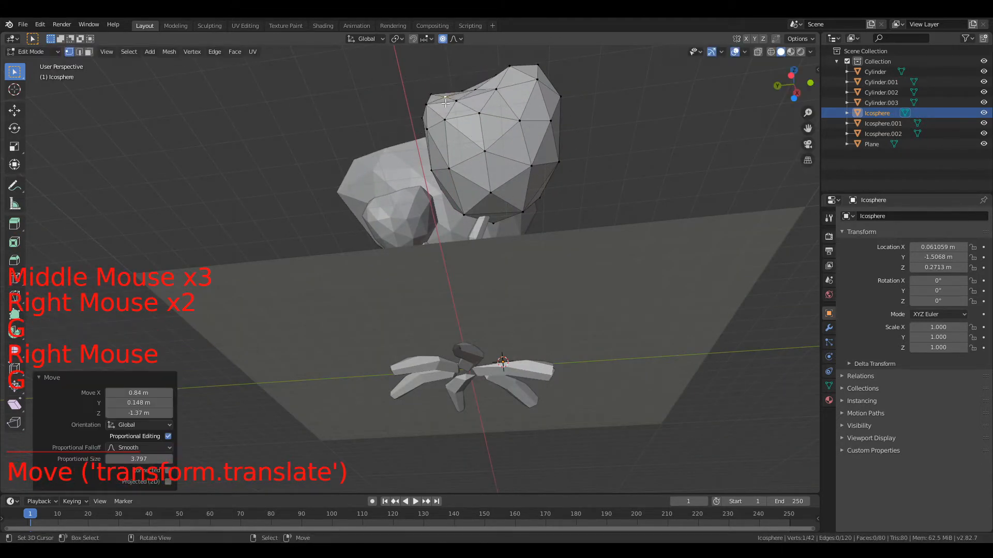
right_click(548, 77)
key(g)
click(549, 98)
middle_drag(549, 97, 471, 185)
key(Tab)
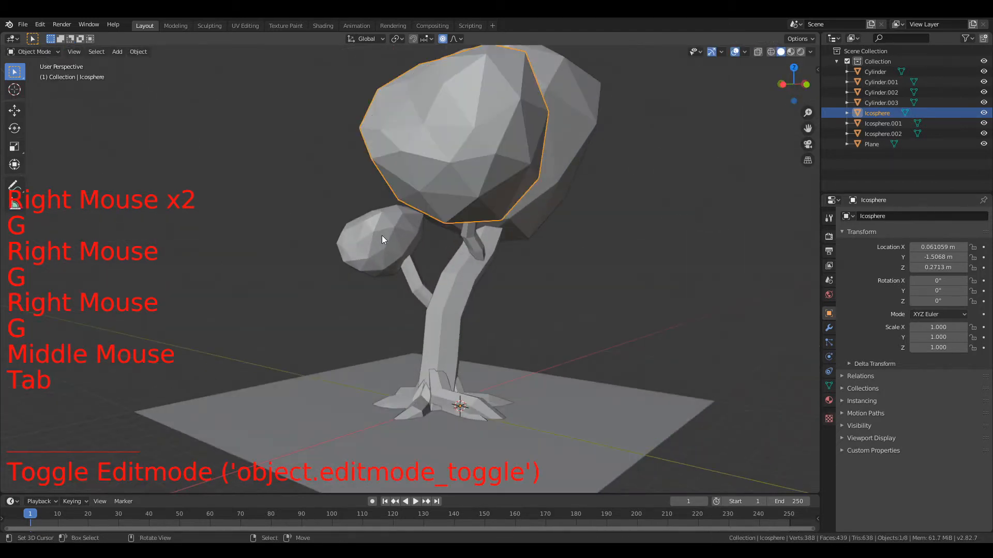
middle_drag(382, 235, 373, 238)
scroll(372, 240, down, 6)
scroll(472, 284, up, 5)
key(alt+a)
middle_drag(472, 284, 480, 184)
Pull a protruding upper outer vertex of the second crown inward and downward, and leave Edit Mode
key(Tab)
right_click(502, 129)
key(Tab)
right_click(504, 123)
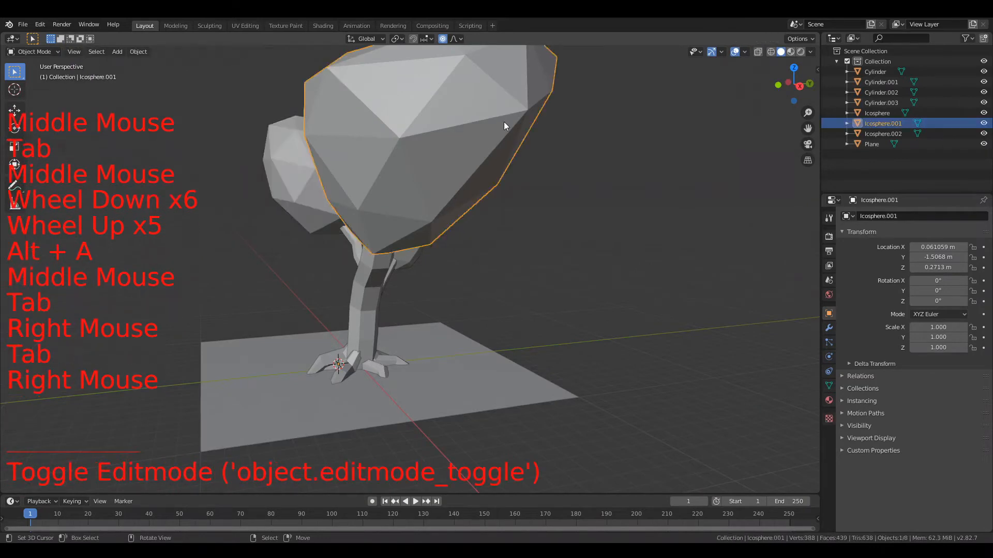
key(Tab)
scroll(504, 126, down, 2)
right_click(518, 137)
key(g)
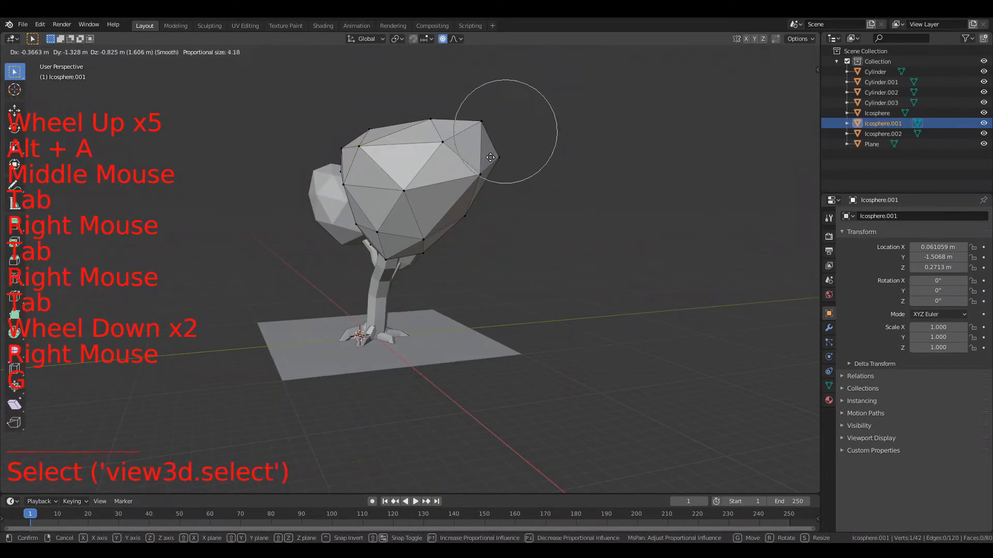
click(488, 159)
middle_drag(486, 160, 516, 227)
key(Tab)
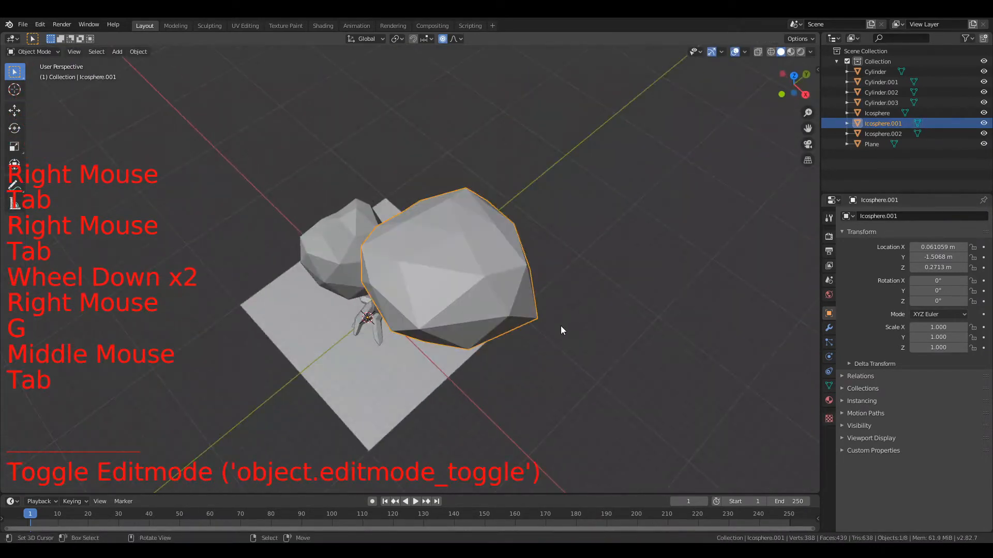
Tuck the sharp outer corner vertex of the second crown closer to the crown, and leave Edit Mode
key(Tab)
right_click(529, 317)
key(h)
key(alt+h)
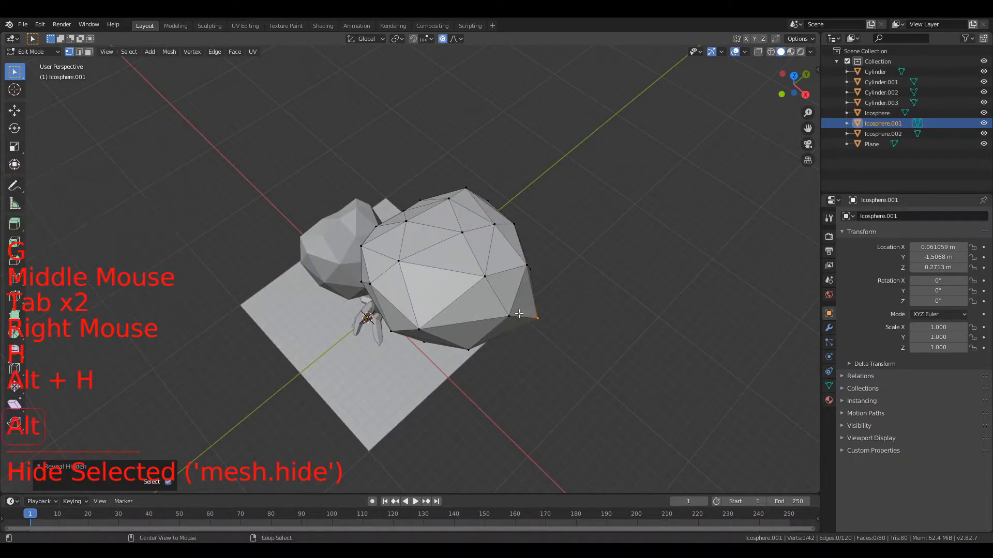
key(g)
click(547, 325)
key(Tab)
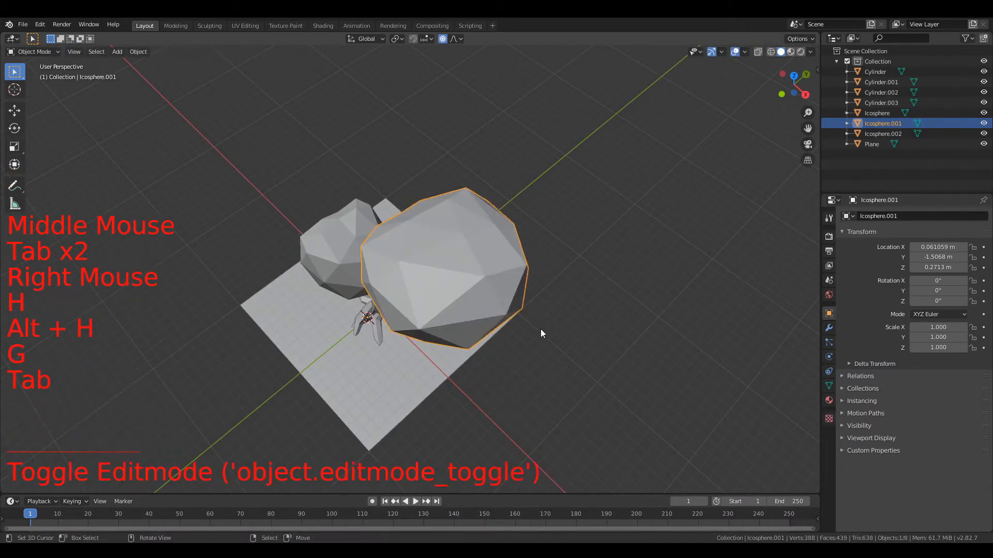
Select the trunk and open the scene's render properties
middle_drag(541, 330, 361, 253)
scroll(370, 294, up, 6)
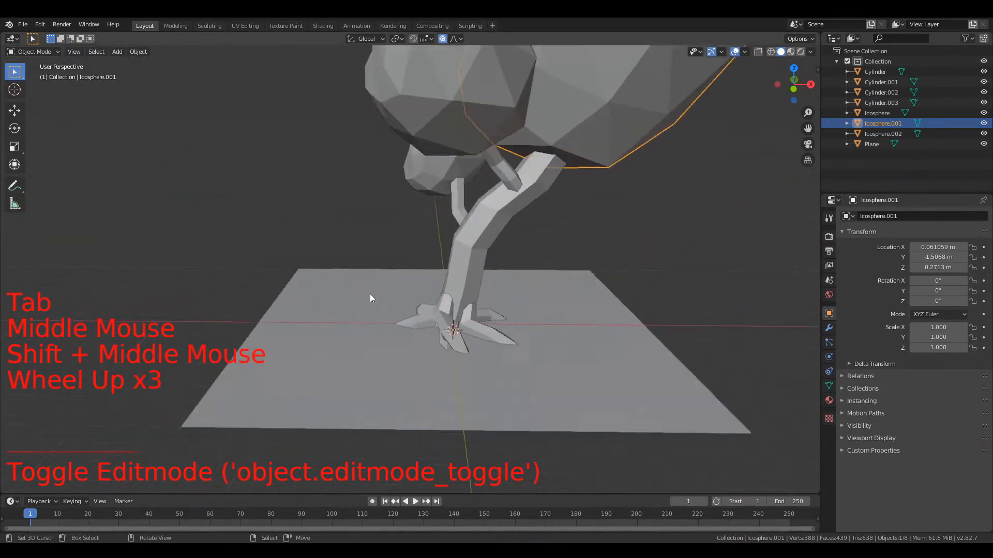
shift+middle_drag(530, 291, 454, 228)
right_click(447, 214)
scroll(448, 217, down, 3)
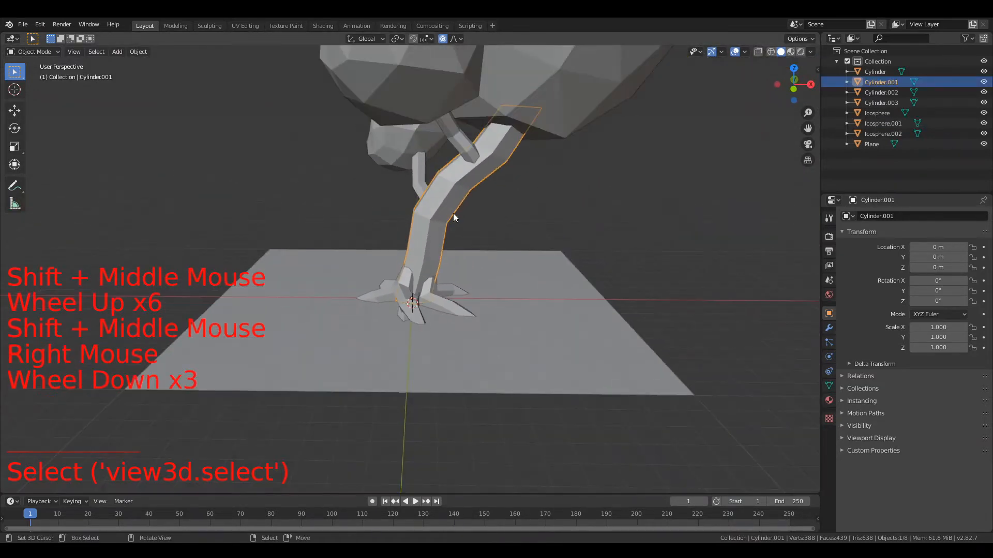
shift+middle_drag(499, 201, 489, 234)
scroll(489, 233, down, 1)
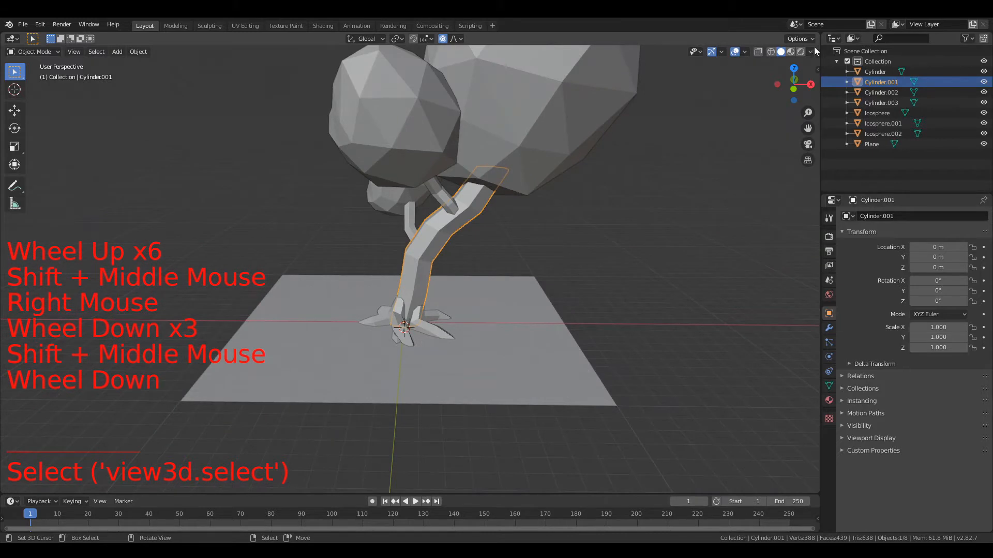
click(829, 219)
click(829, 250)
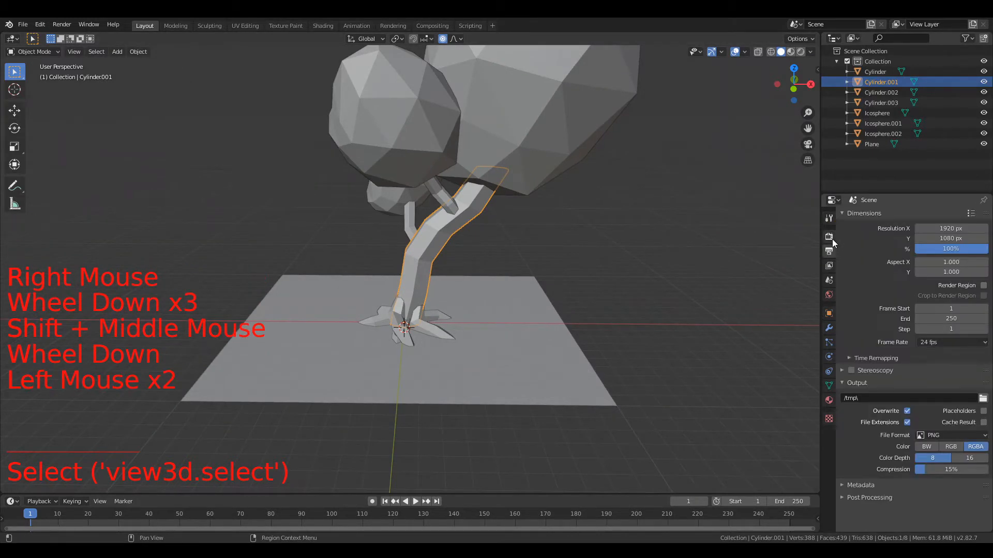
click(830, 238)
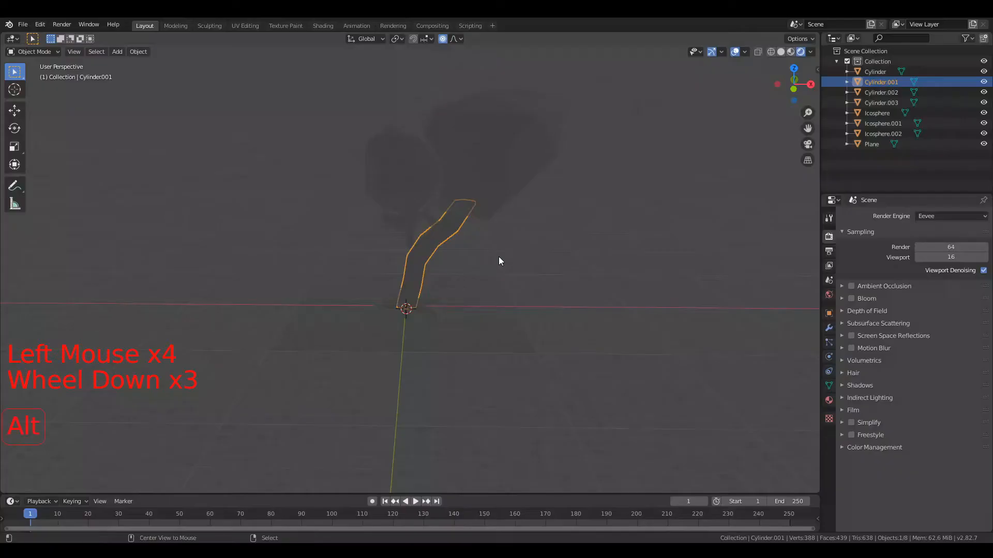
Deselect everything, inspect the tree in rendered shading, and return to solid shading
key(alt+a)
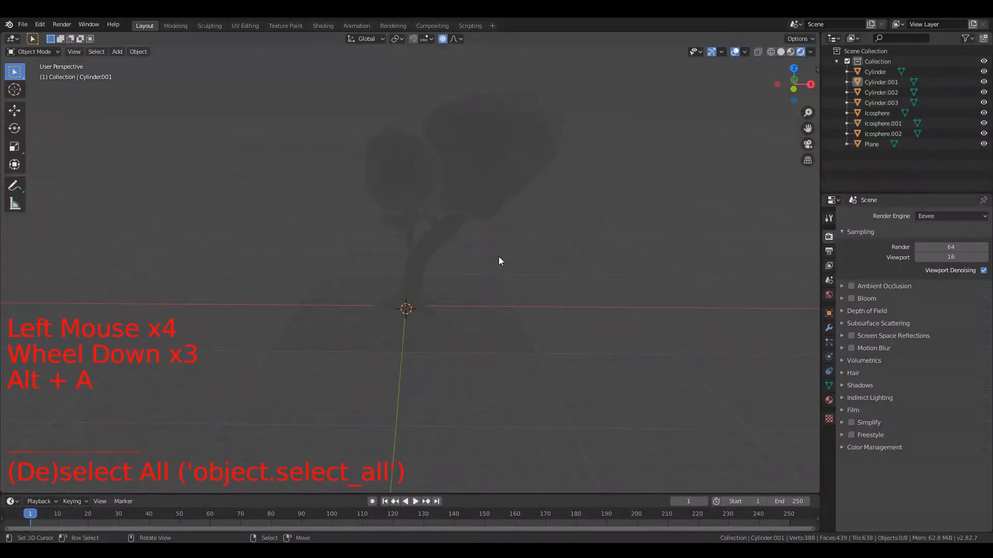
scroll(499, 257, up, 2)
middle_drag(498, 257, 718, 246)
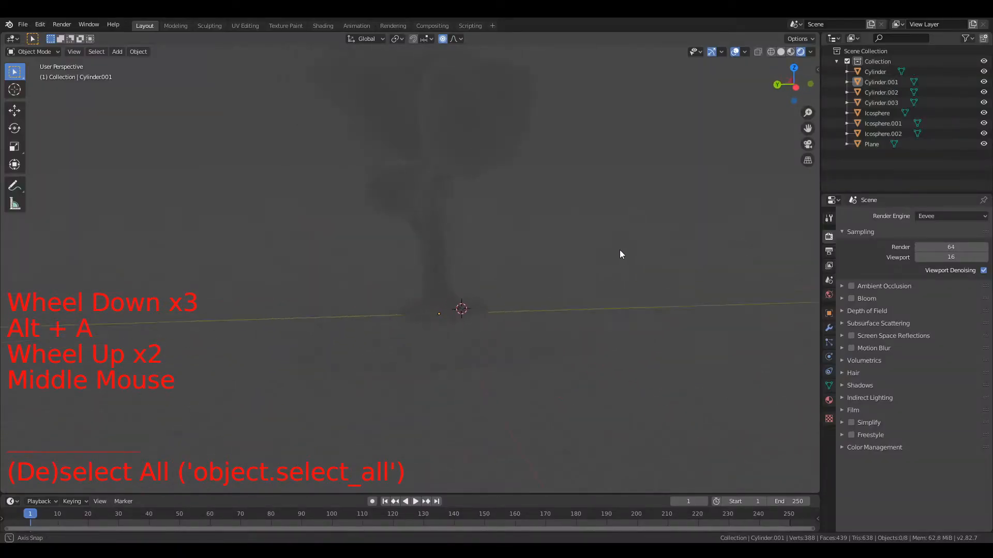
click(782, 52)
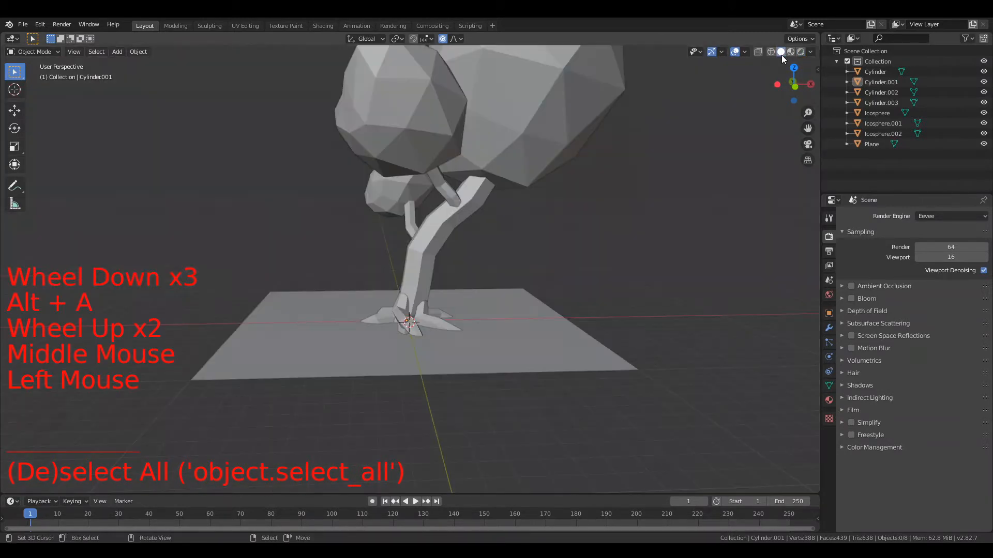
right_click(525, 344)
middle_drag(524, 344, 517, 319)
scroll(517, 319, up, 2)
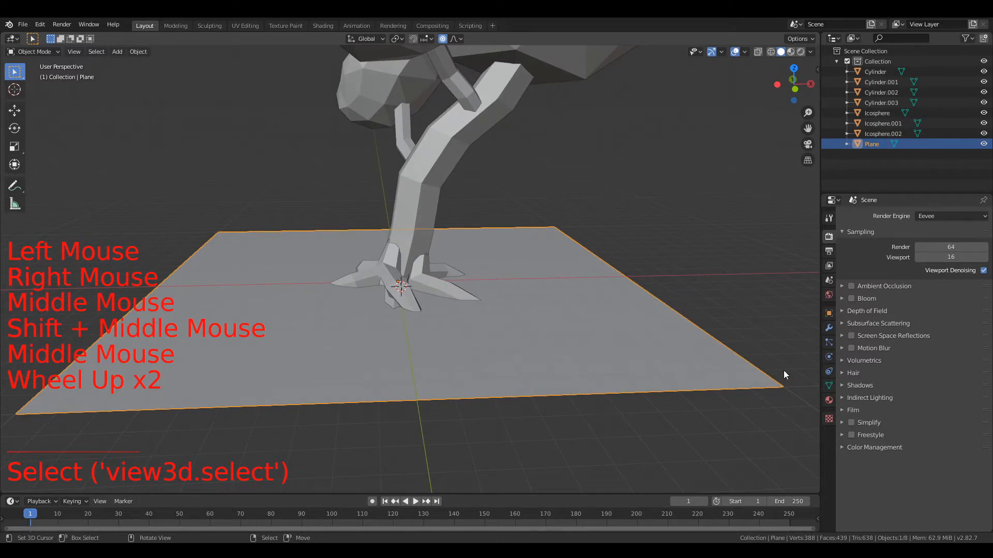
scroll(511, 283, down, 5)
key(alt+a)
shift+middle_drag(492, 327, 450, 296)
scroll(472, 295, up, 3)
scroll(462, 316, up, 1)
scroll(460, 315, up, 1)
right_click(425, 273)
scroll(440, 322, up, 4)
key(Tab)
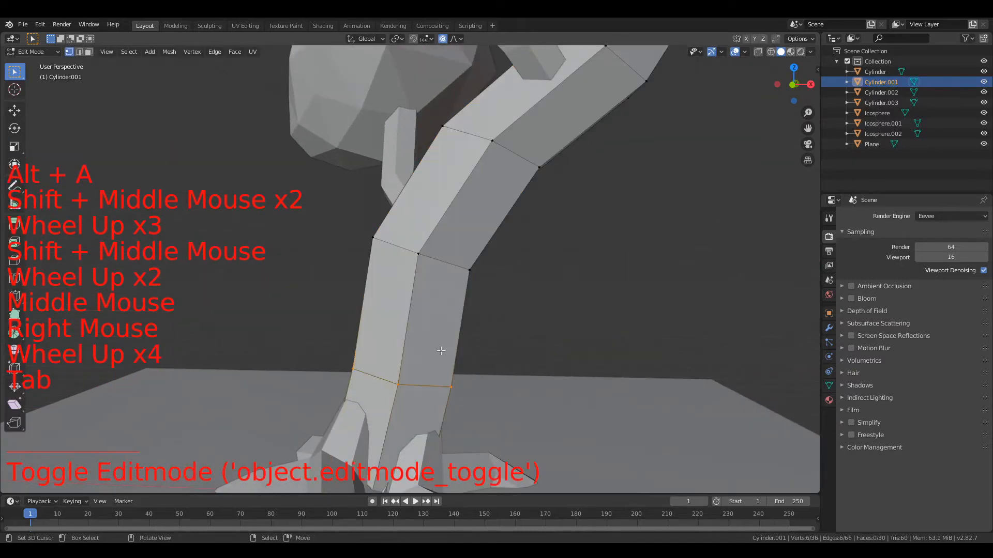
scroll(511, 213, down, 2)
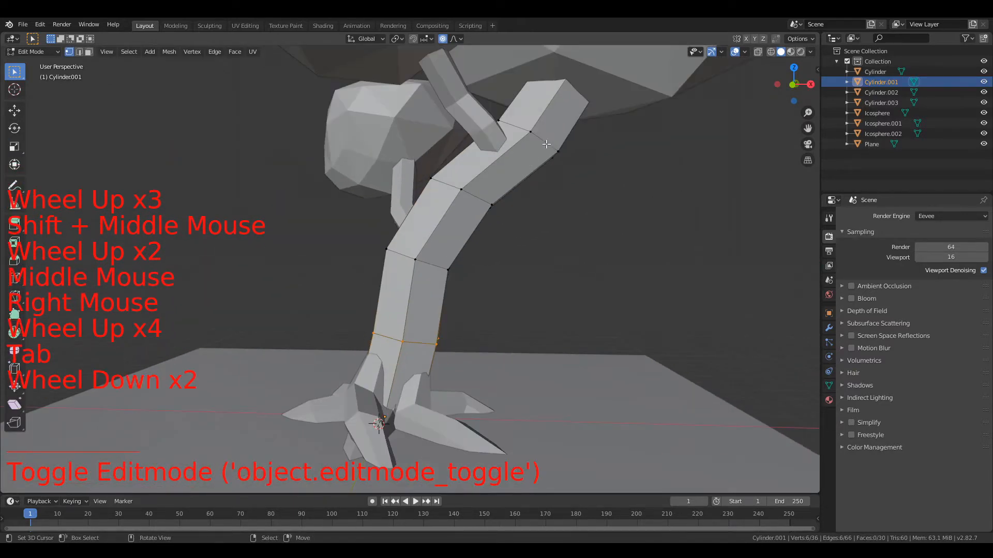
right_click(466, 108)
key(Tab)
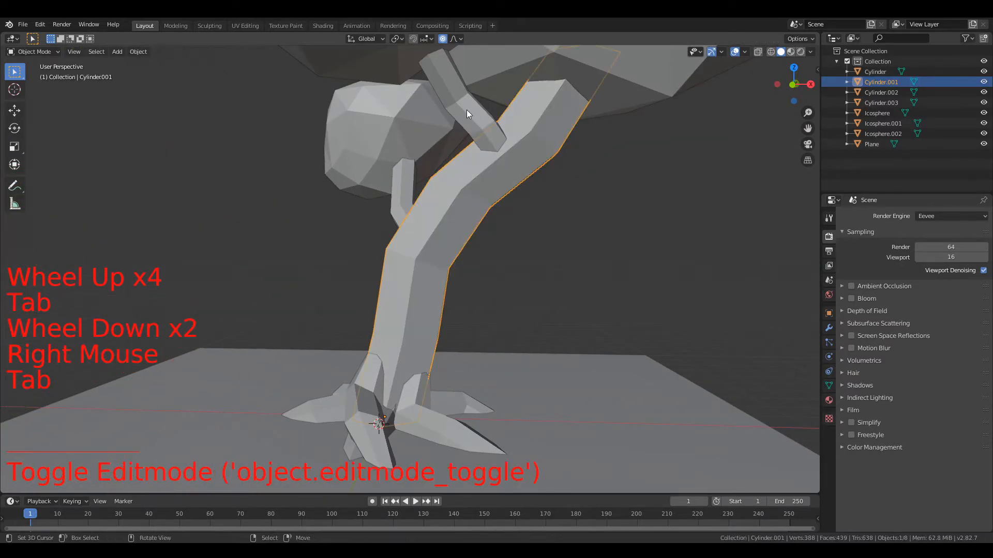
Edit the upper branch in wireframe shading and delete the vertices of its top end loop
right_click(467, 108)
key(Tab)
shift+middle_drag(466, 108, 458, 204)
key(z)
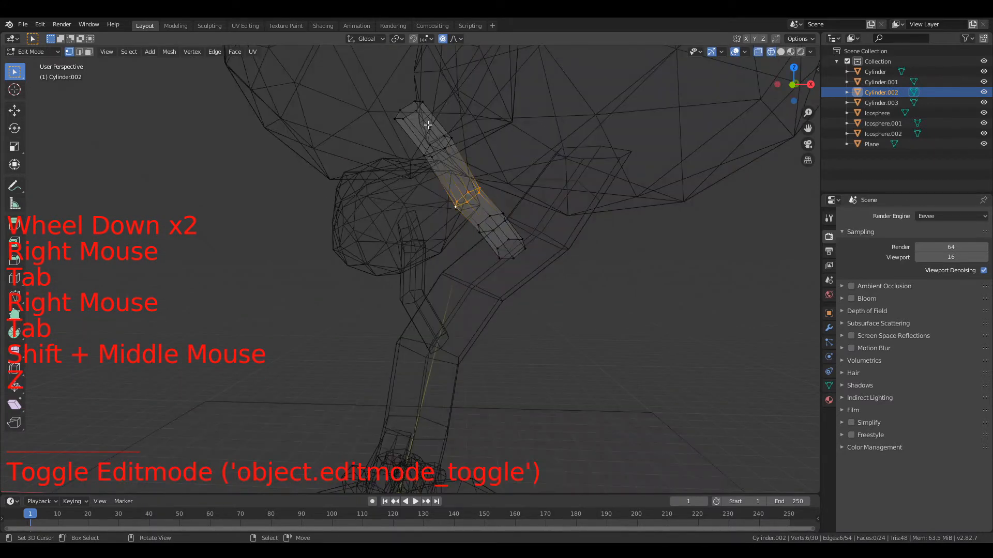
alt+right_click(425, 124)
key(x)
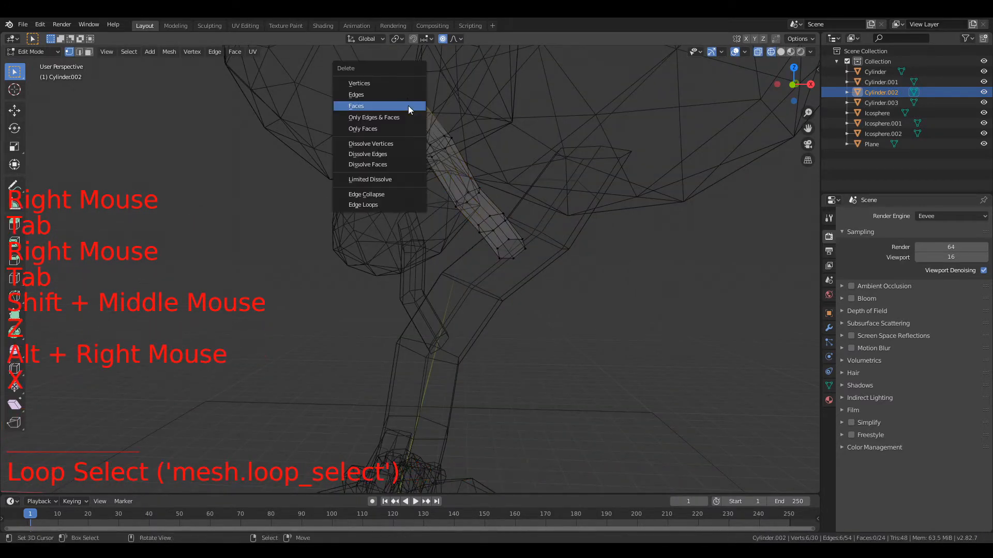
click(392, 82)
Scale the upper branch's new top end loop to about 0.63 with proportional editing, in solid shading, and leave Edit Mode
alt+right_click(442, 158)
key(z)
click(571, 165)
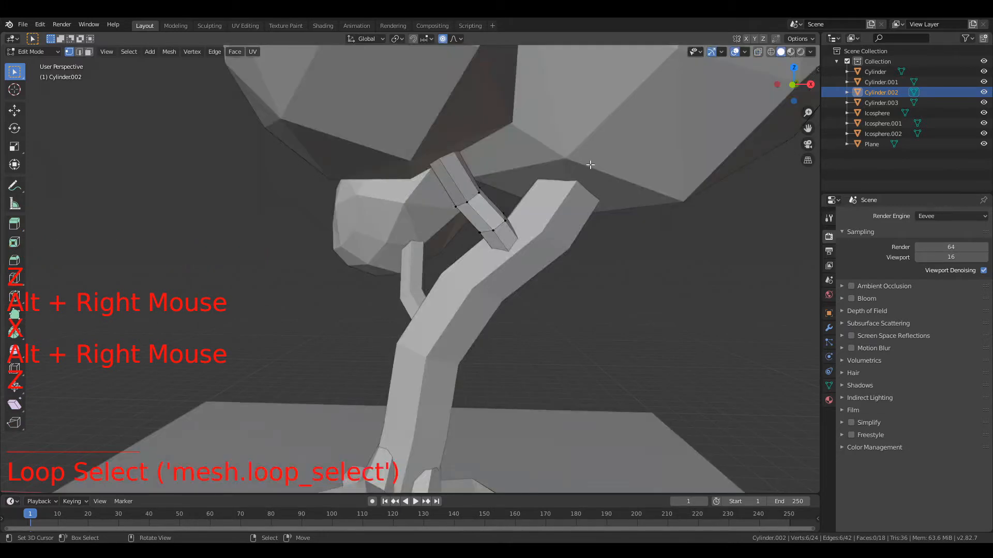
key(s)
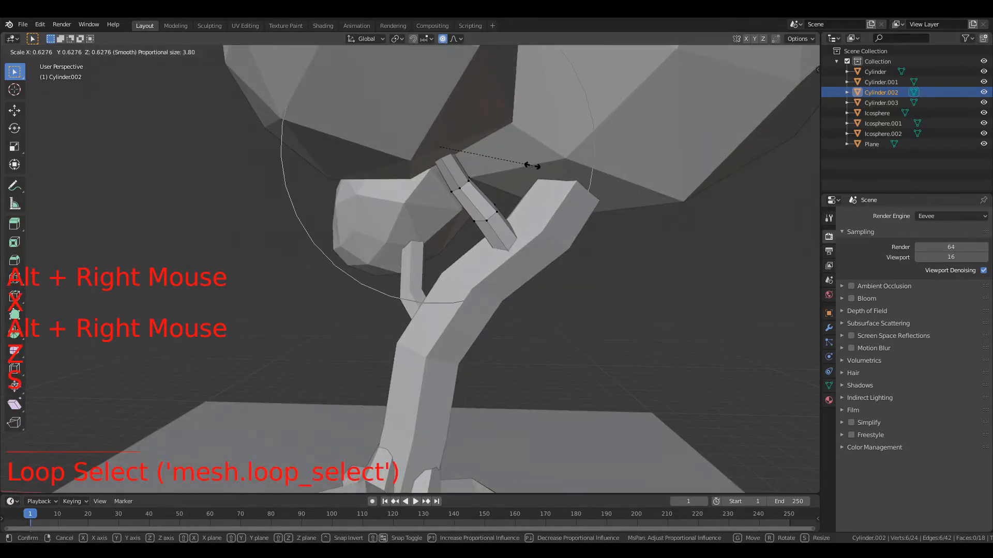
click(533, 165)
key(Tab)
Edit the small lower branch in wireframe and scale its end loop inside the small crown to about 0.58
right_click(410, 278)
middle_drag(411, 277, 523, 276)
key(Tab)
scroll(474, 249, up, 3)
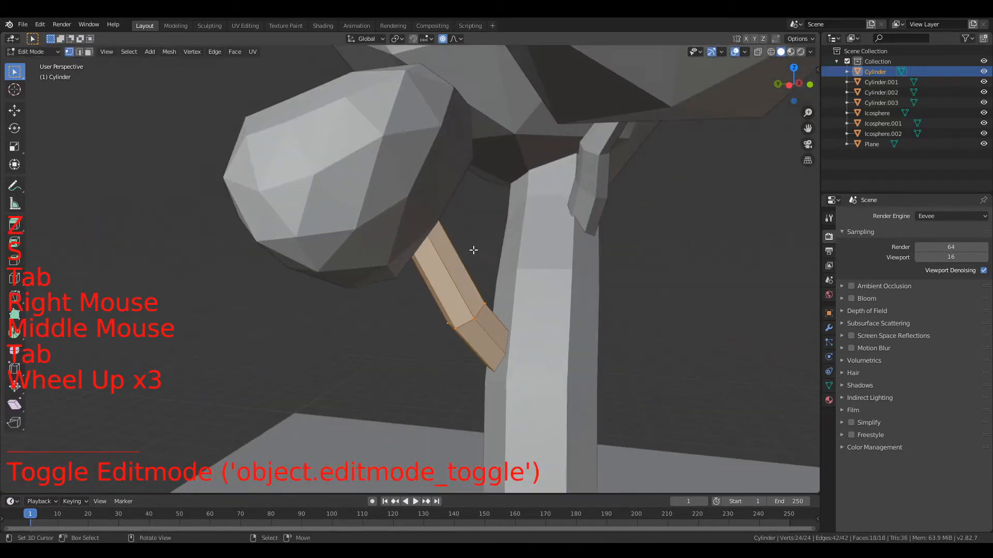
middle_drag(474, 250, 437, 239)
key(z)
alt+right_click(392, 175)
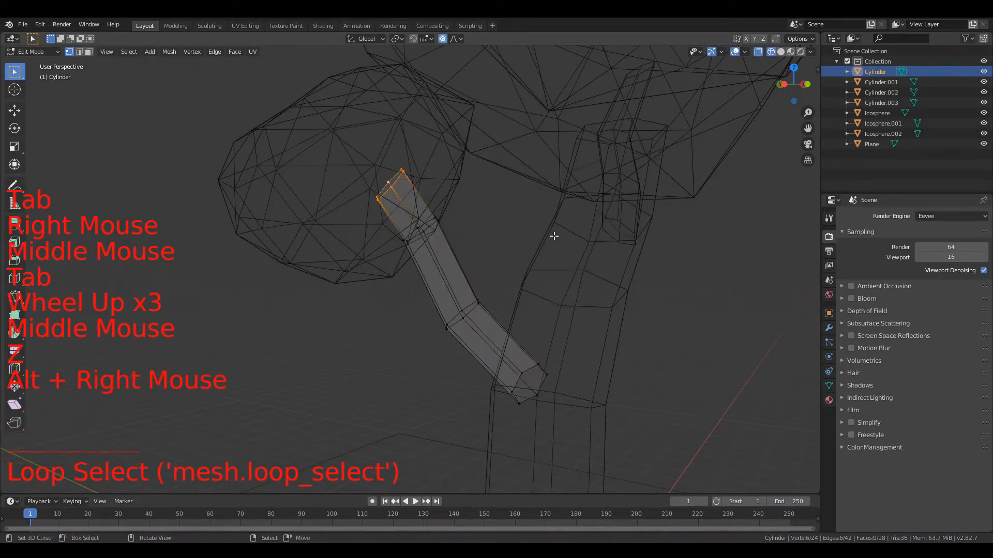
key(s)
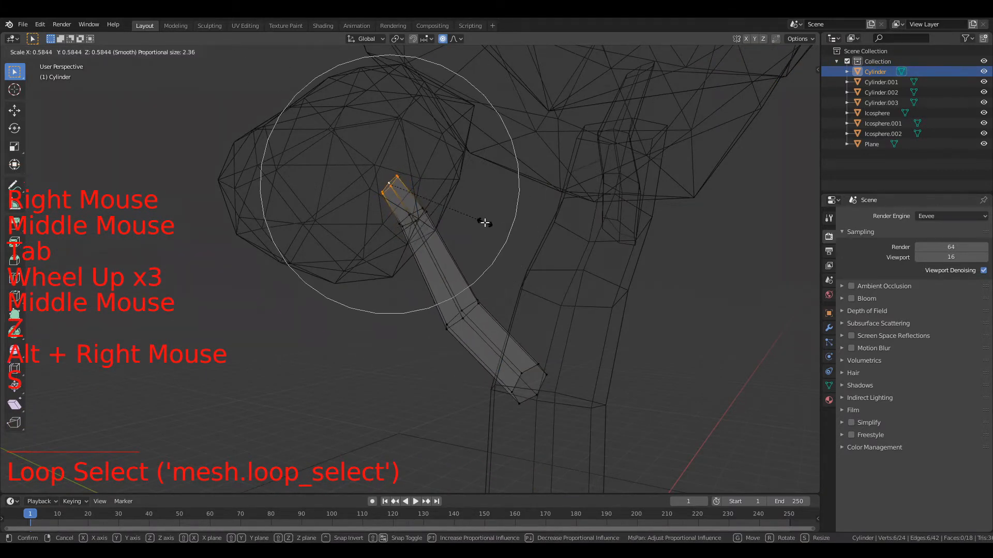
click(484, 222)
Scale the lower branch's bend and base loops together to about 1.36, then leave Edit Mode and return to solid shading
alt+right_click(475, 309)
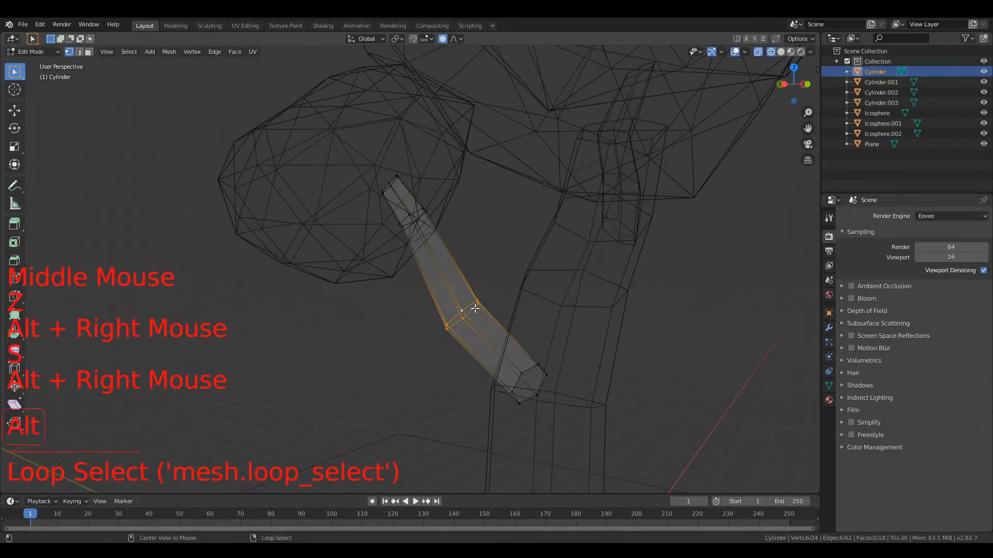
alt+shift+right_click(531, 368)
key(s)
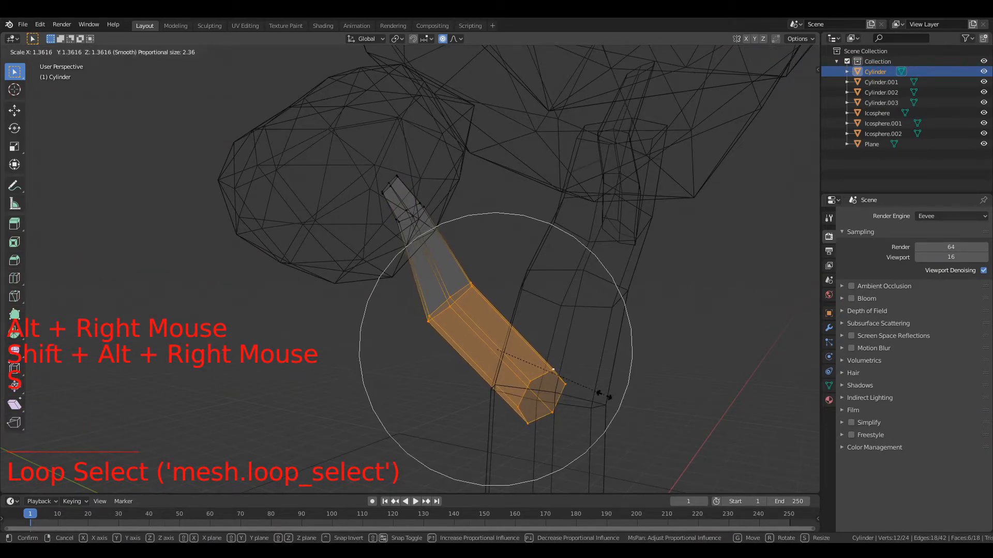
click(600, 391)
key(Tab)
key(z)
scroll(656, 383, down, 4)
middle_drag(656, 384, 526, 338)
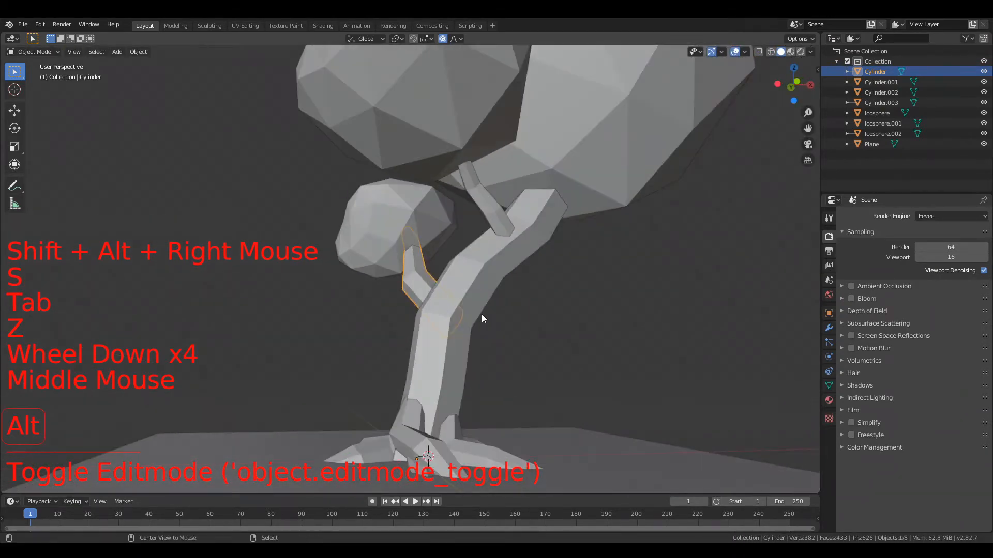
Edit the upper branch again and scale its base loop at the trunk by 1.641 with proportional editing
key(alt+a)
right_click(498, 203)
middle_drag(498, 203, 562, 199)
key(Tab)
scroll(562, 200, up, 4)
key(z)
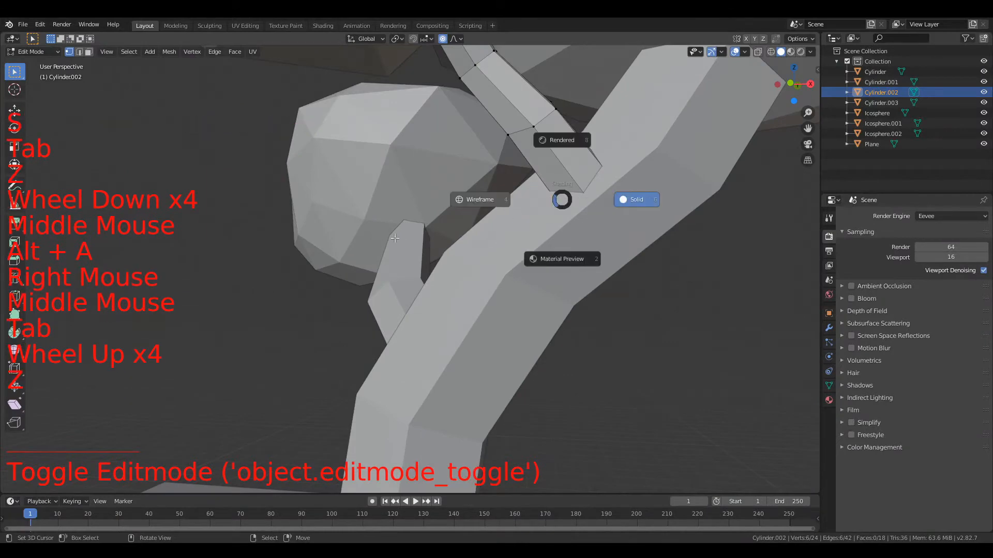
alt+right_click(594, 187)
key(z)
key(s)
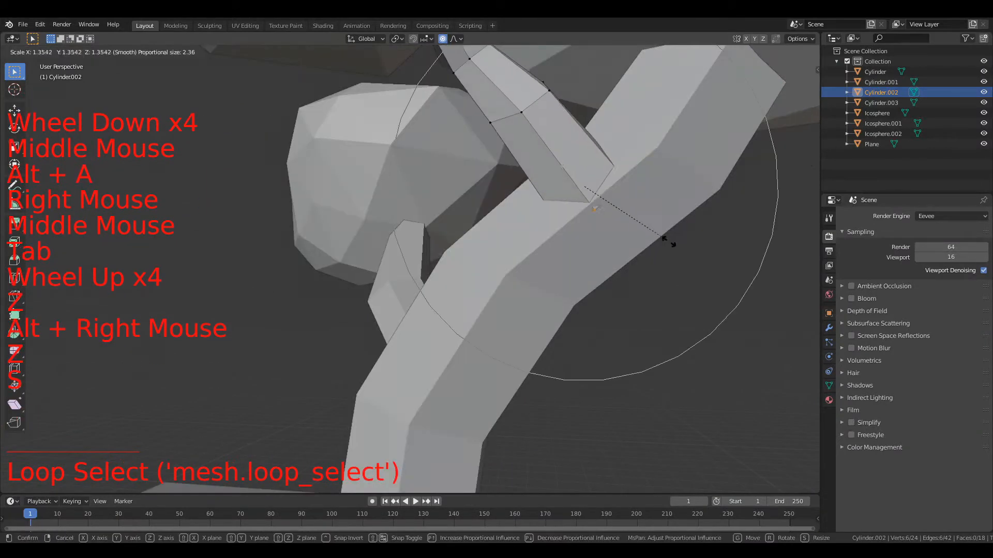
click(686, 255)
Move the upper branch's widened base loop slightly to seat it against the trunk, and leave Edit Mode
middle_drag(686, 255, 750, 247)
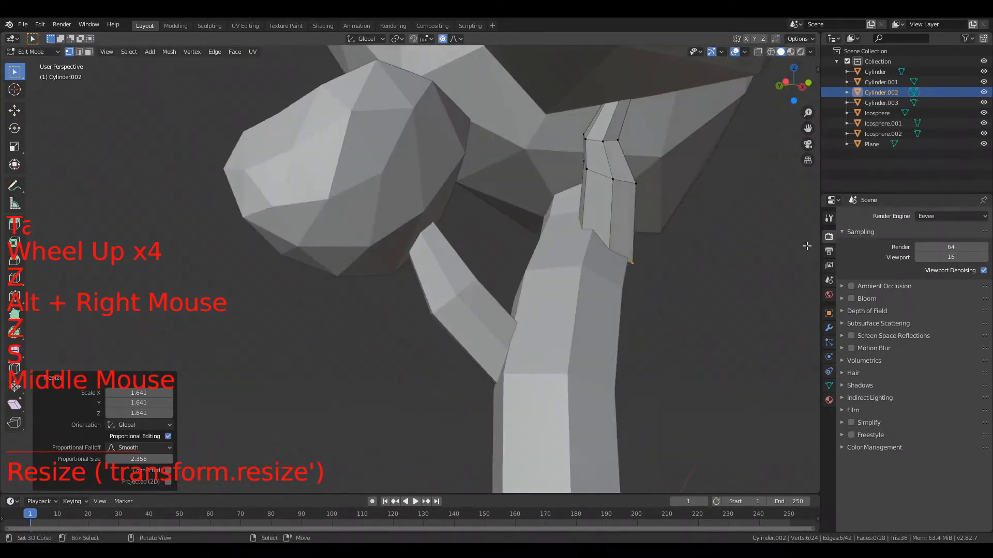
key(g)
click(758, 247)
scroll(758, 248, down, 4)
key(Tab)
middle_drag(661, 262, 542, 277)
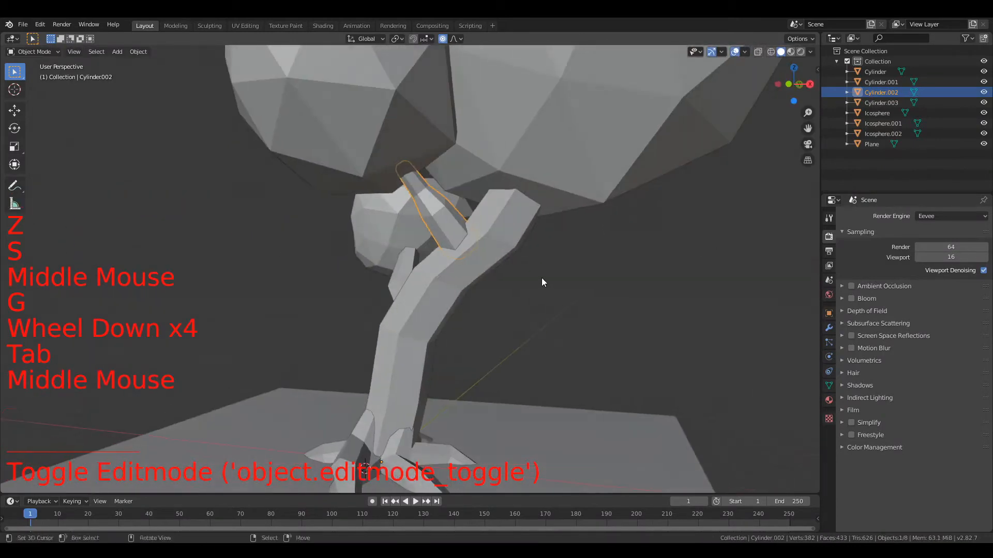
Widen the trunk's loop just above the roots by 1.142 and the next loop up by about 1.1
key(alt+a)
shift+middle_drag(519, 312, 591, 211)
scroll(590, 209, up, 2)
right_click(532, 234)
key(Tab)
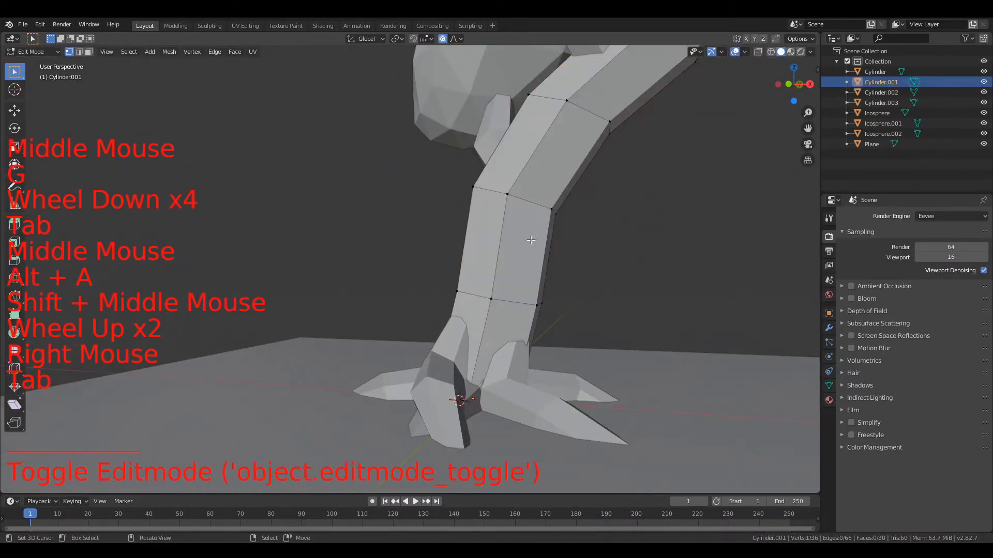
alt+right_click(522, 302)
key(s)
click(615, 336)
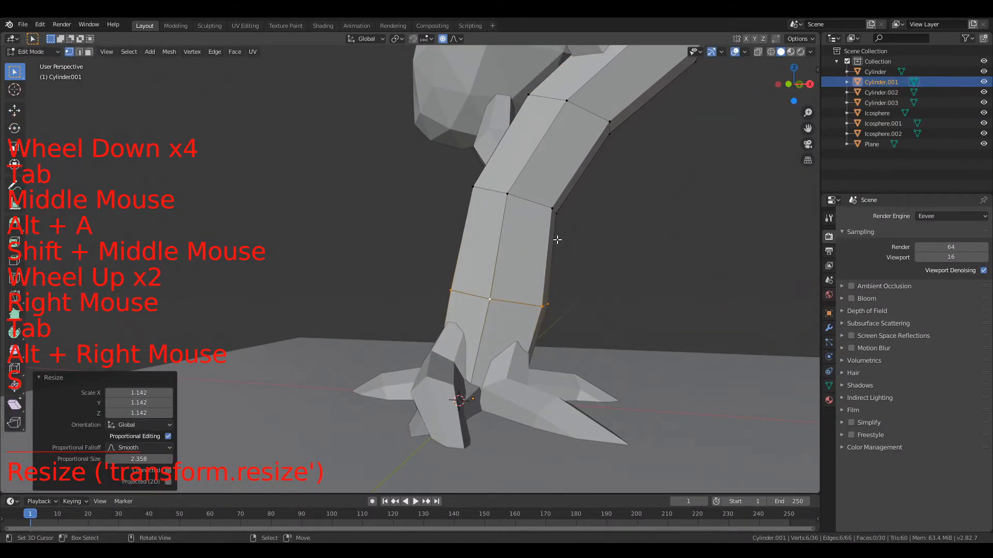
alt+right_click(530, 201)
key(s)
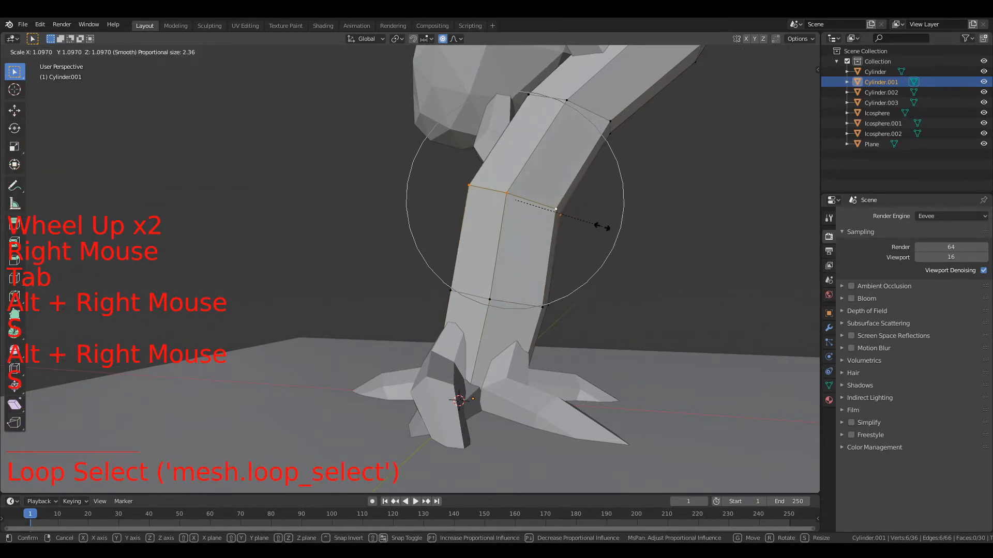
click(602, 227)
Narrow the trunk's middle loop by 0.763 and the loop near the upper branch by 0.694
shift+middle_drag(607, 195, 559, 321)
alt+right_click(546, 237)
key(s)
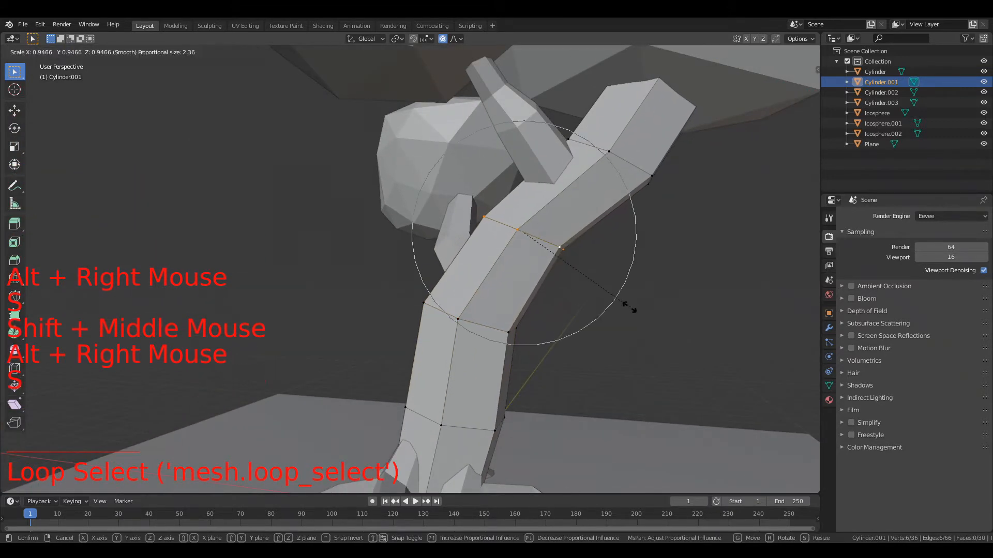
click(603, 292)
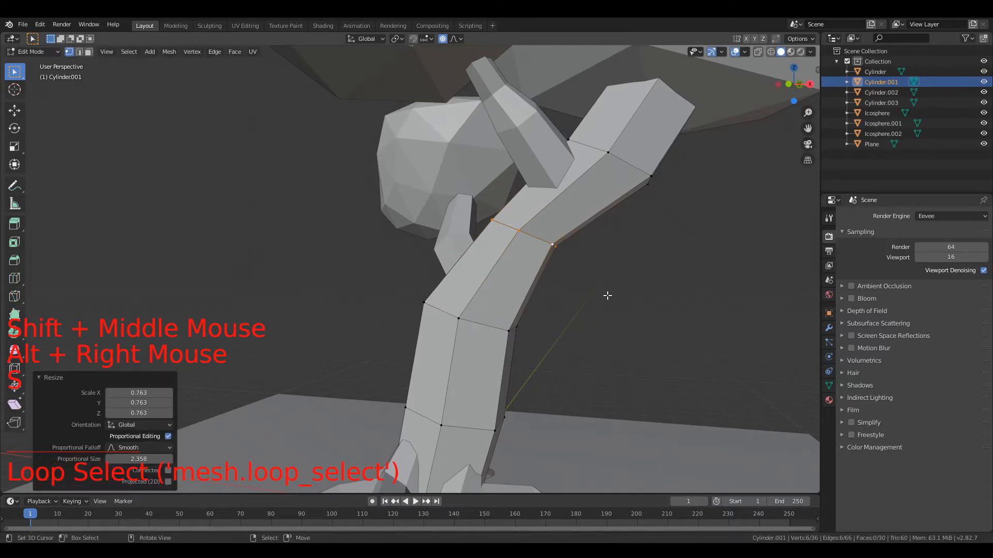
alt+right_click(643, 160)
key(s)
click(671, 216)
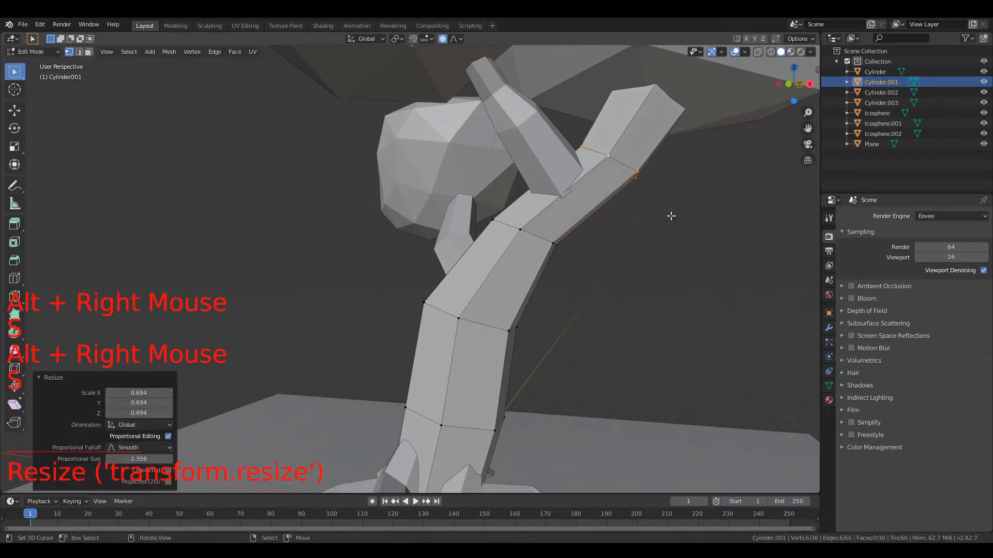
Scale the trunk's top end loop inside the large crown to about 0.745 in wireframe, and return to solid Object Mode
middle_drag(669, 215, 644, 188)
scroll(643, 188, down, 2)
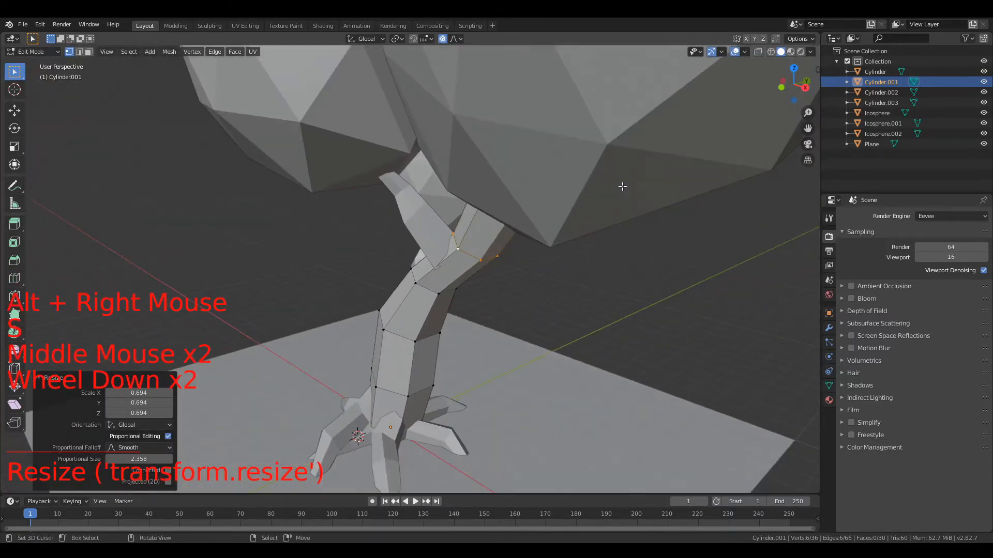
key(z)
alt+right_click(524, 182)
key(s)
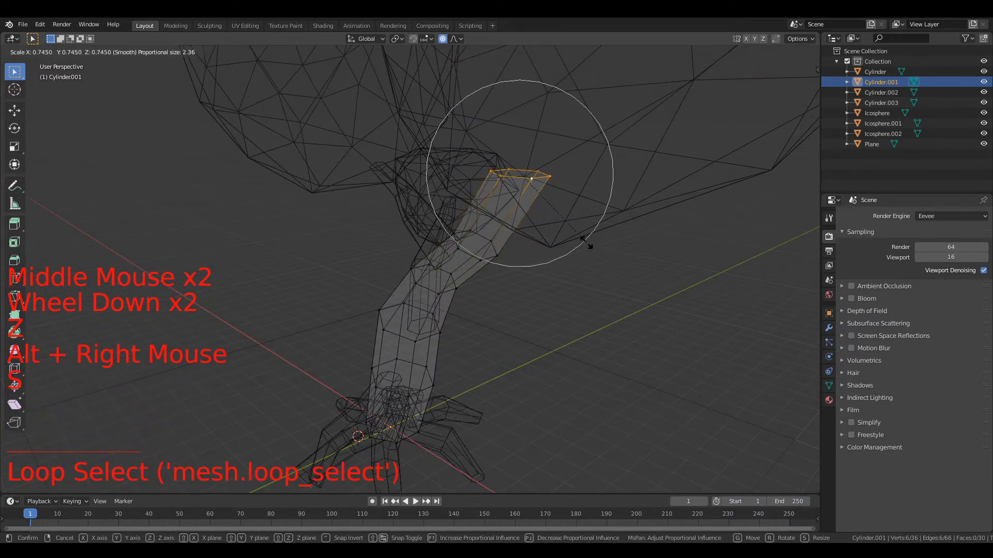
click(586, 242)
key(z)
scroll(623, 248, down, 5)
key(Tab)
Edit the roots in wireframe shading and select the end loop at the tip of the front root
mouse_move(579, 290)
middle_down()
mouse_move(561, 310)
mouse_move(595, 298)
mouse_move(532, 295)
mouse_move(519, 265)
mouse_move(501, 320)
mouse_move(490, 224)
mouse_move(485, 349)
mouse_move(455, 355)
middle_up()
scroll(594, 298, up, 3)
scroll(501, 320, up, 3)
right_click(414, 400)
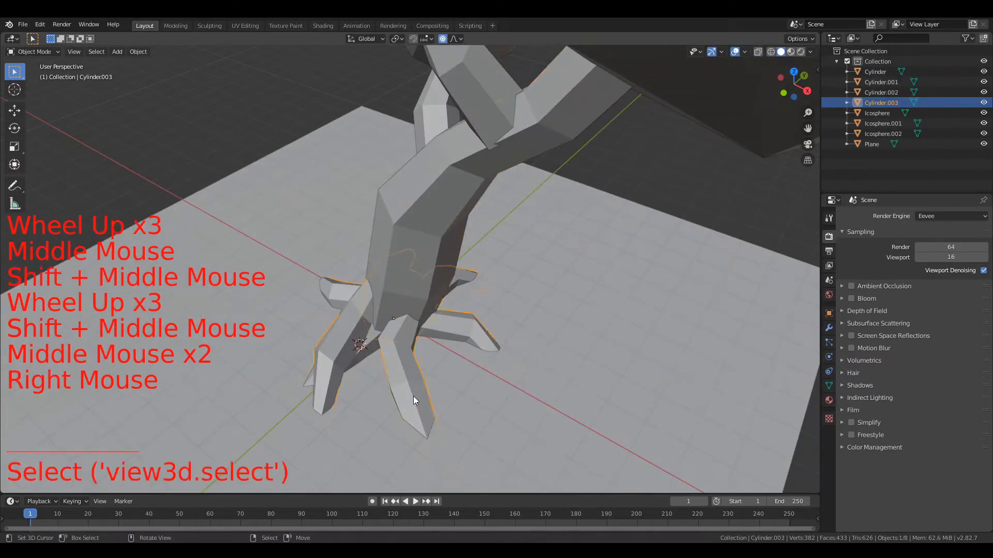
key(Tab)
key(z)
alt+right_click(433, 450)
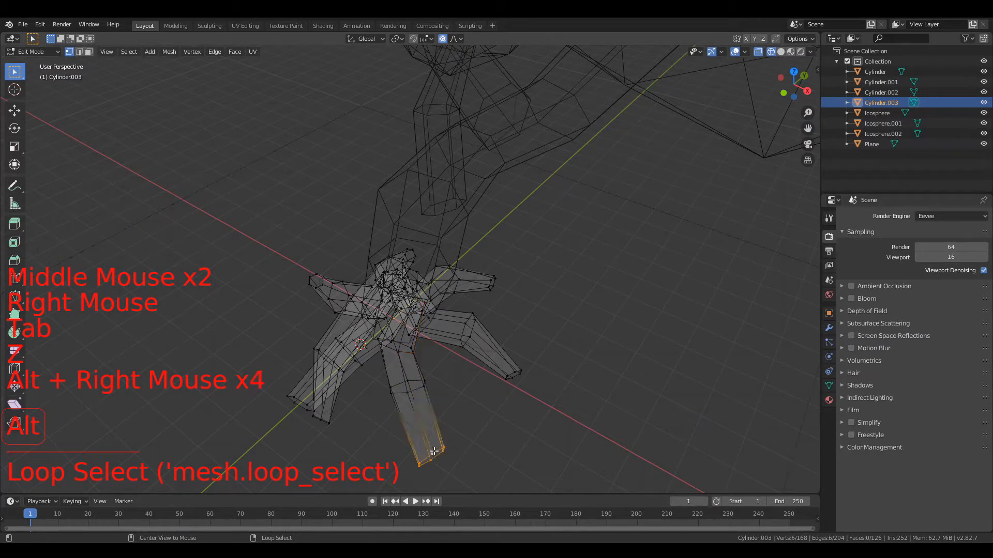
click(455, 40)
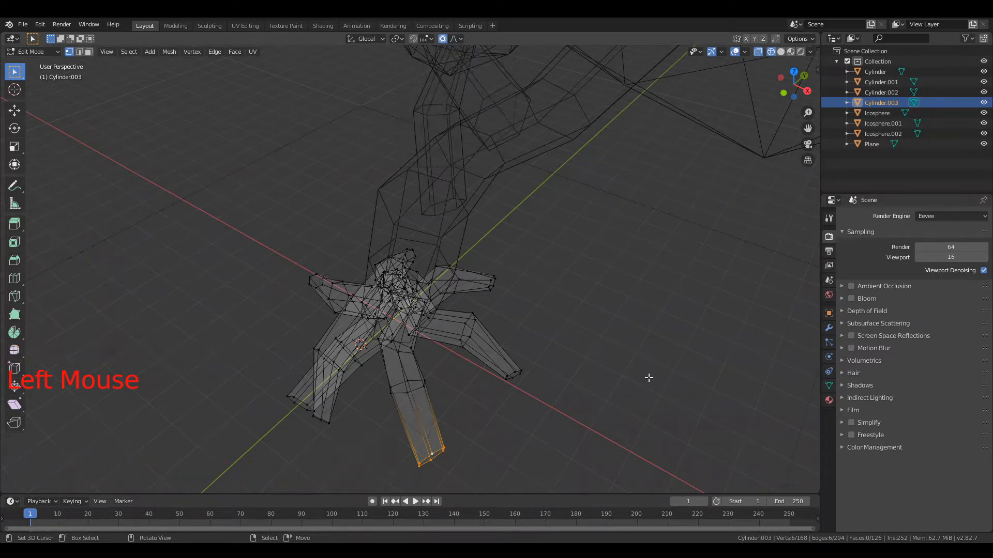
key(s)
scroll(571, 366, down, 5)
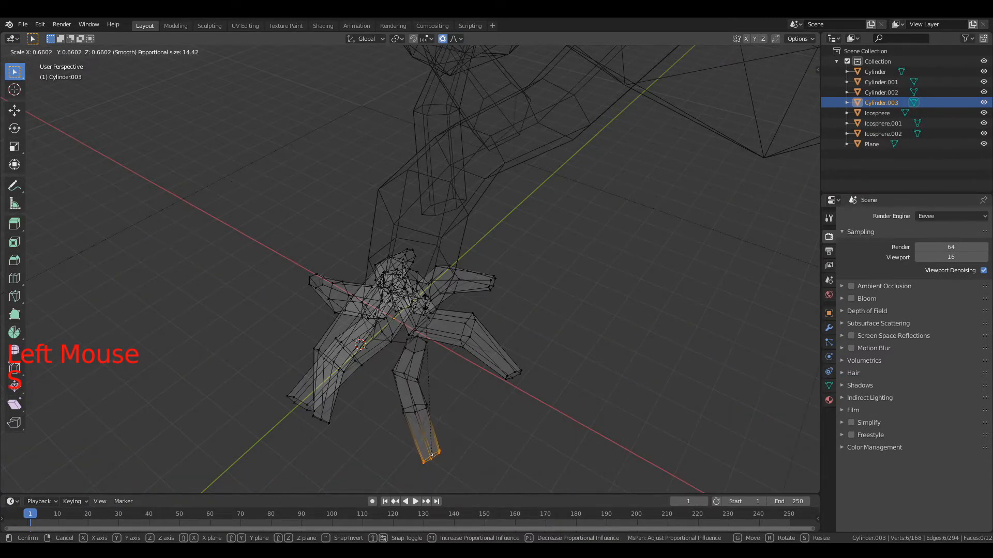
click(595, 350)
Return to solid shading and shrink the front root's tip loop with a proportional size of about 4.18
click(670, 350)
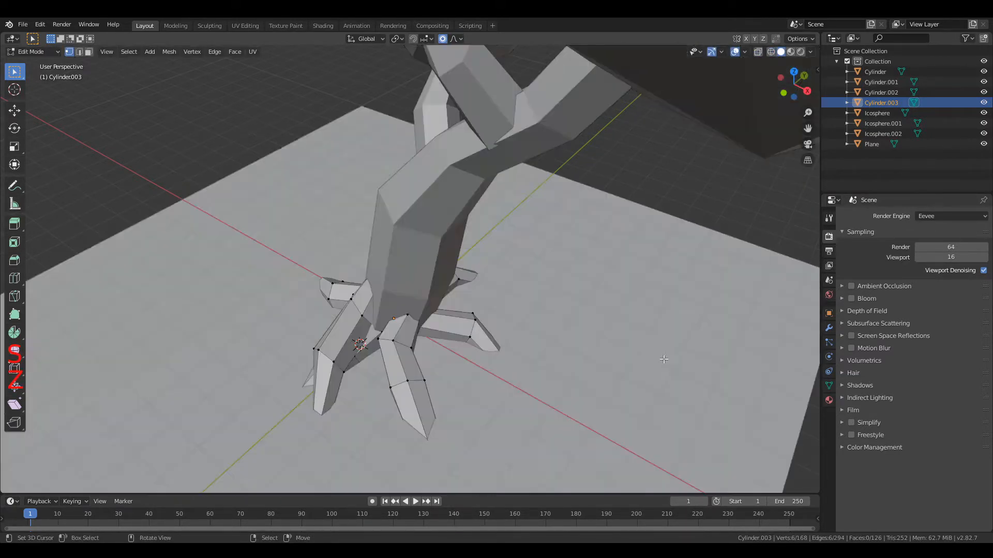
key(s)
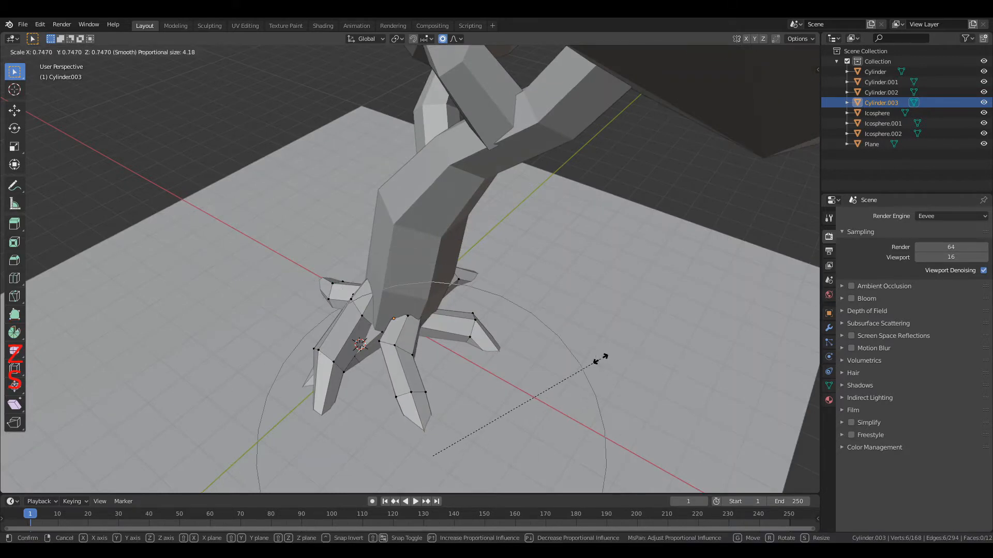
click(574, 361)
Try to scale the bend loop of the root beside the front root, and leave Edit Mode
alt+right_click(337, 379)
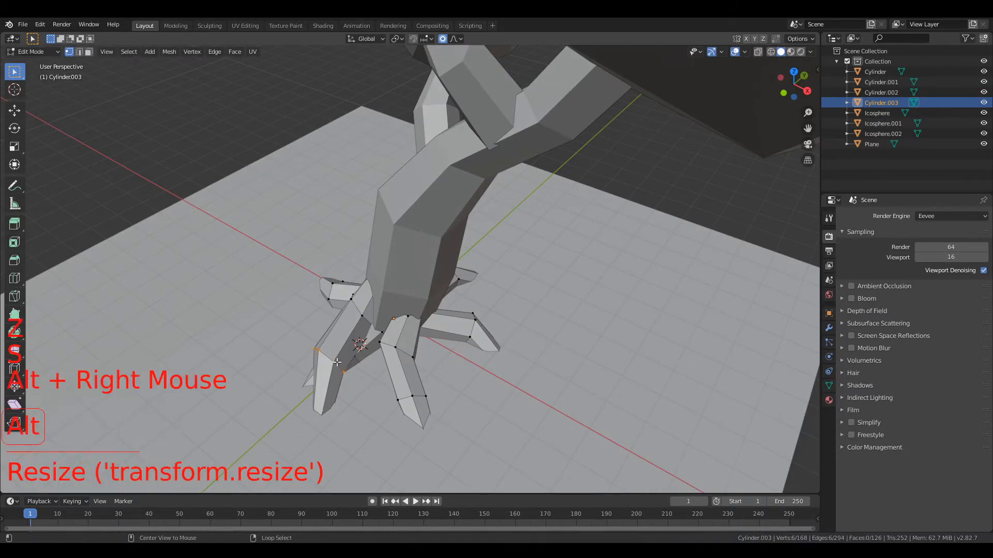
key(s)
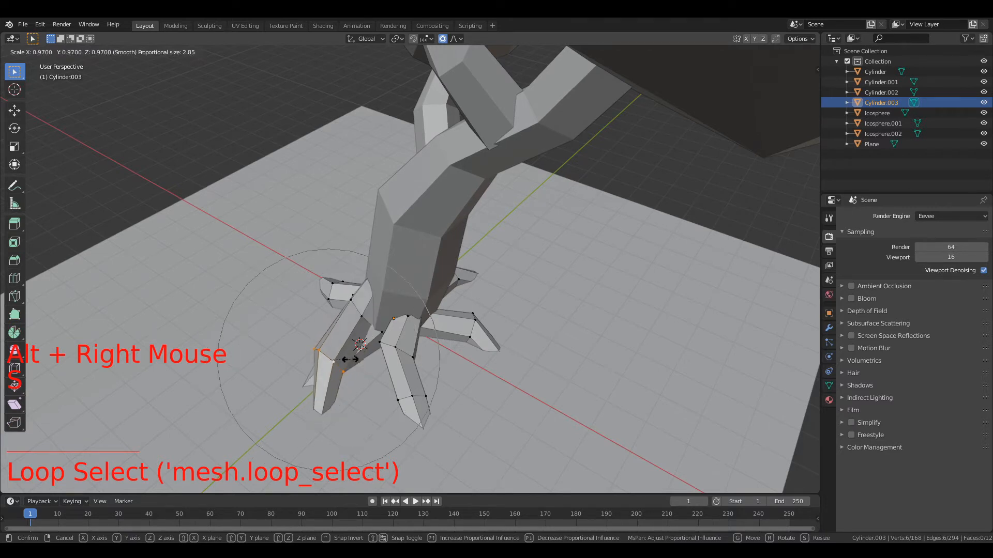
key(Tab)
Edit the roots in wireframe and move a front root's end loop sideways about 0.86 m with proportional size 1.95
middle_drag(412, 365, 451, 296)
scroll(440, 321, up, 3)
key(Tab)
key(z)
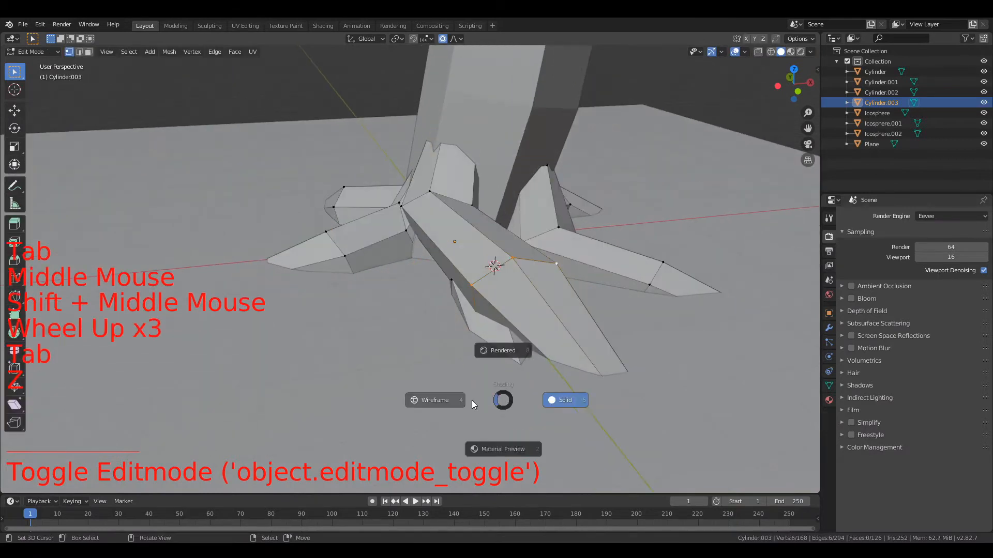
alt+right_click(508, 437)
key(g)
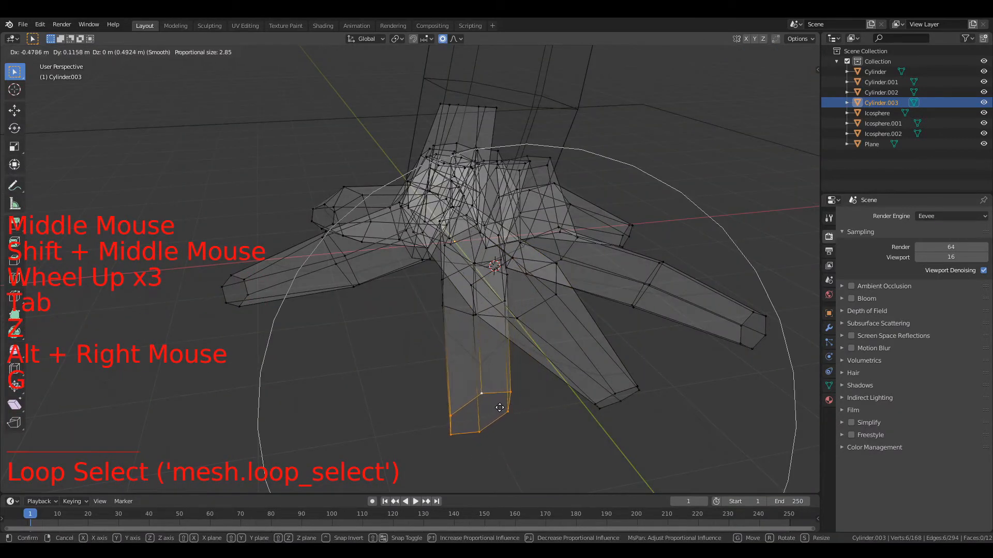
scroll(479, 406, up, 6)
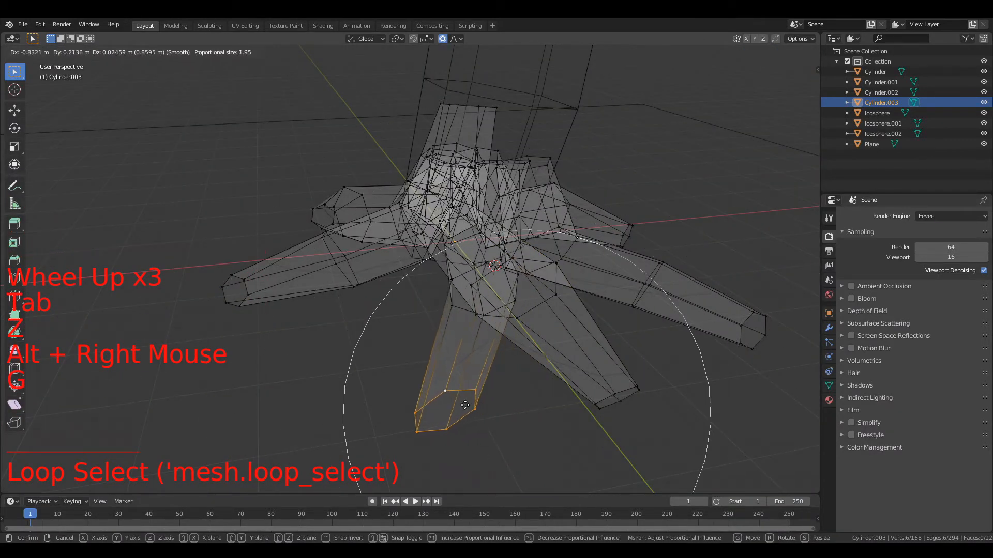
click(465, 405)
Return to solid shading, leave Edit Mode on the roots, and deselect all objects
key(z)
click(493, 395)
scroll(493, 395, down, 4)
key(Tab)
middle_drag(507, 378, 343, 260)
key(alt+a)
scroll(342, 259, down, 4)
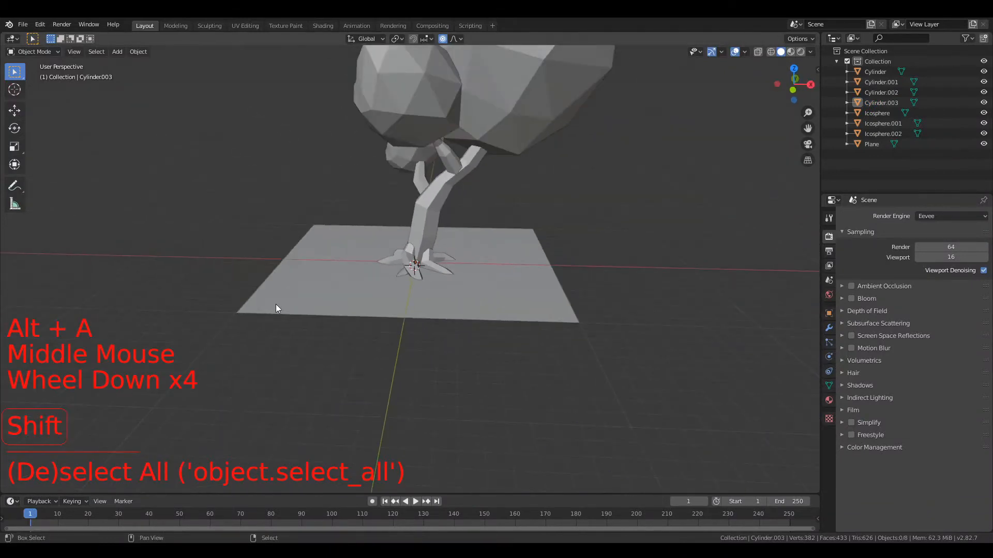
Edit the trunk and move the front vertex of its lowest visible loop sideways about 0.15 m with proportional size 1.21
shift+middle_drag(275, 308, 607, 200)
scroll(485, 144, up, 4)
right_click(455, 165)
right_click(455, 165)
scroll(473, 166, up, 3)
key(Tab)
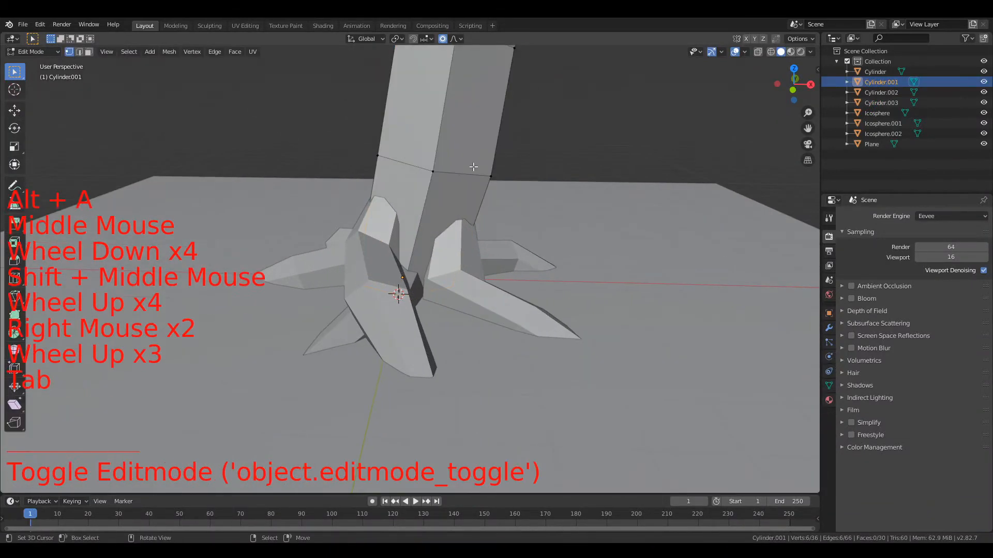
shift+middle_drag(473, 166, 455, 217)
scroll(455, 218, up, 1)
right_click(444, 240)
key(f)
scroll(444, 240, up, 6)
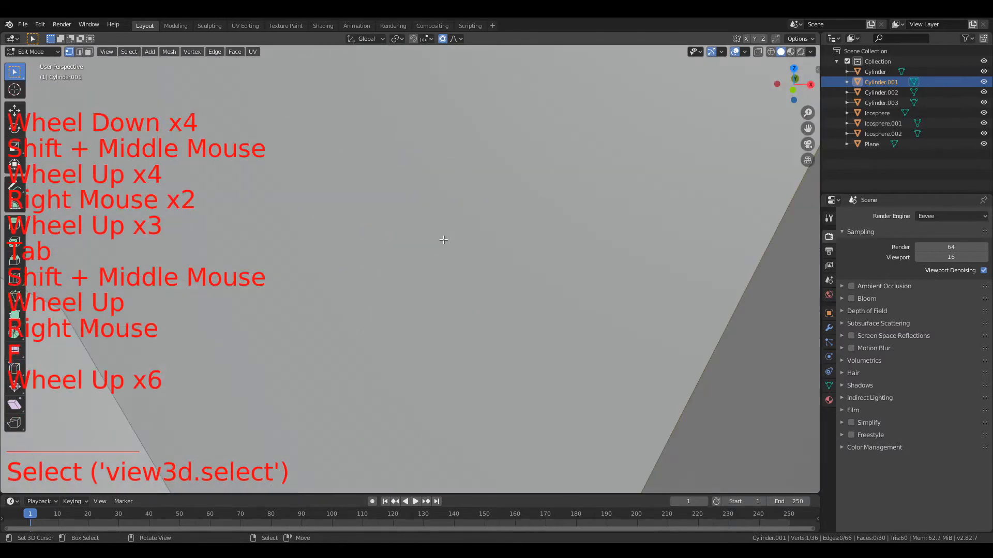
scroll(443, 239, down, 7)
key(g)
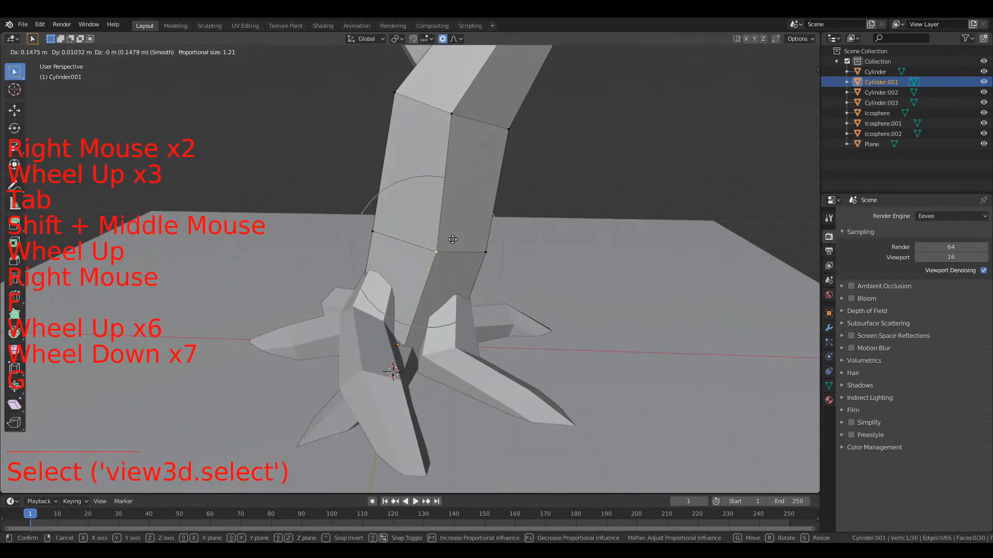
click(453, 239)
Shift vertices of the trunk's bend loop below the branches, moving the front one about 0.13 m
right_click(449, 133)
key(g)
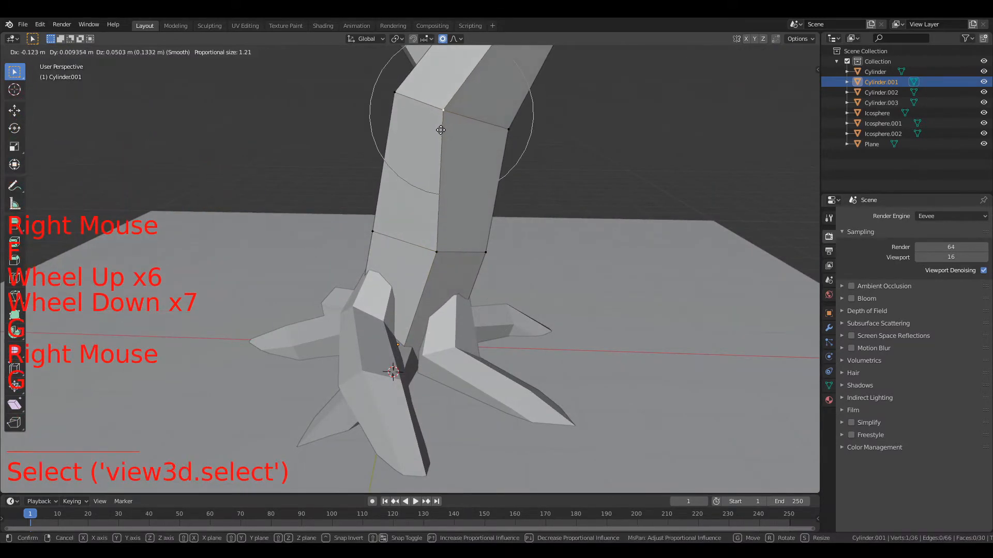
click(441, 130)
shift+middle_drag(441, 129, 517, 114)
right_click(483, 151)
key(g)
click(447, 125)
right_click(447, 126)
key(g)
click(519, 111)
Move the bend-loop vertex beside the side branch about 0.09 m, and adjust two vertices of the trunk loop below
right_click(476, 230)
key(g)
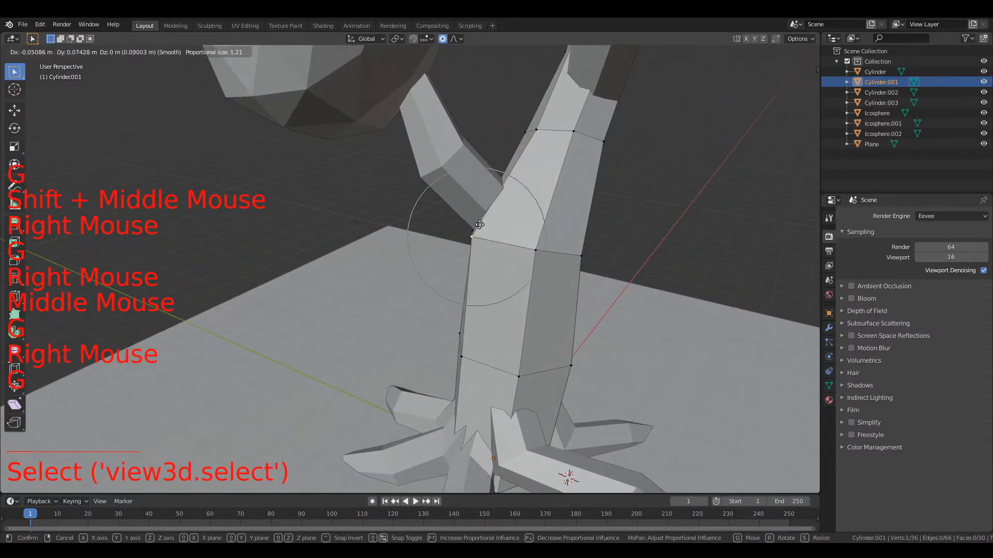
click(479, 225)
right_click(482, 349)
key(g)
click(476, 351)
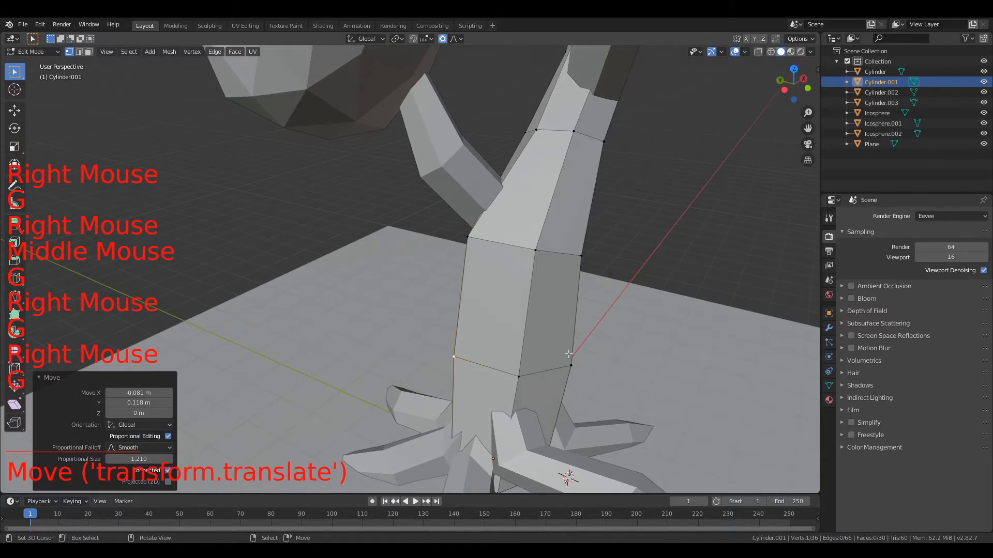
right_click(569, 354)
Reposition two vertices on the trunk's upper loop near the large crown with proportional size 1.21
scroll(561, 218, down, 2)
shift+middle_drag(561, 217, 532, 258)
middle_drag(533, 258, 450, 266)
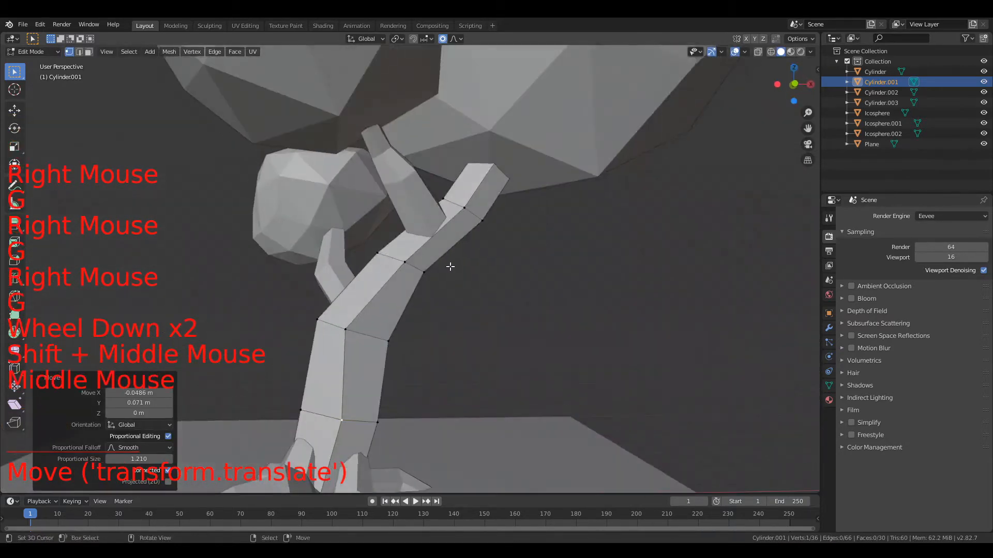
right_click(478, 237)
key(g)
click(482, 223)
right_click(443, 198)
middle_drag(443, 198, 432, 193)
scroll(428, 191, up, 2)
key(g)
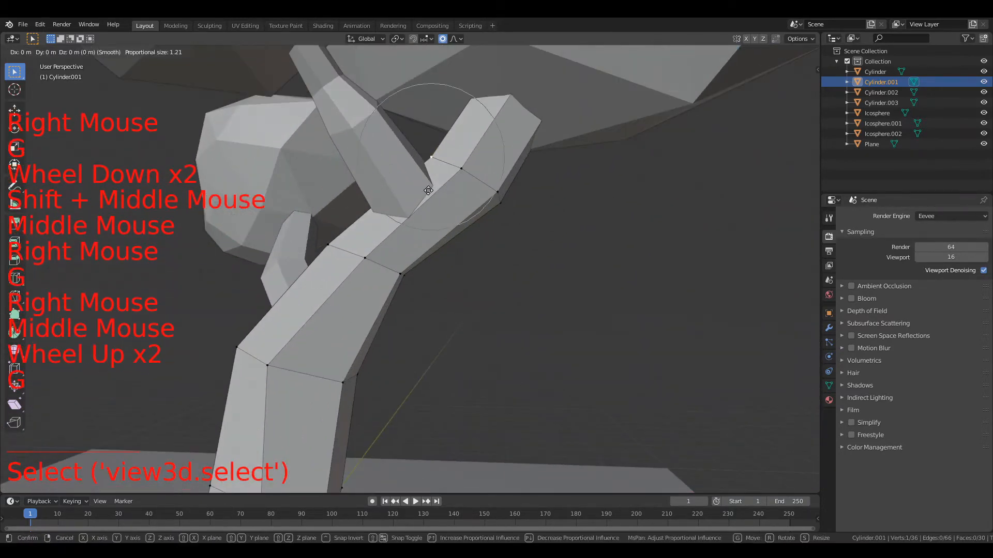
click(423, 190)
Move one more vertex on the upper trunk near the upper branch, and leave Edit Mode
middle_drag(429, 253, 378, 252)
right_click(383, 259)
key(g)
click(357, 256)
key(Tab)
Edit the upper branch and reposition two opposite vertices of its middle bend loop
right_click(384, 255)
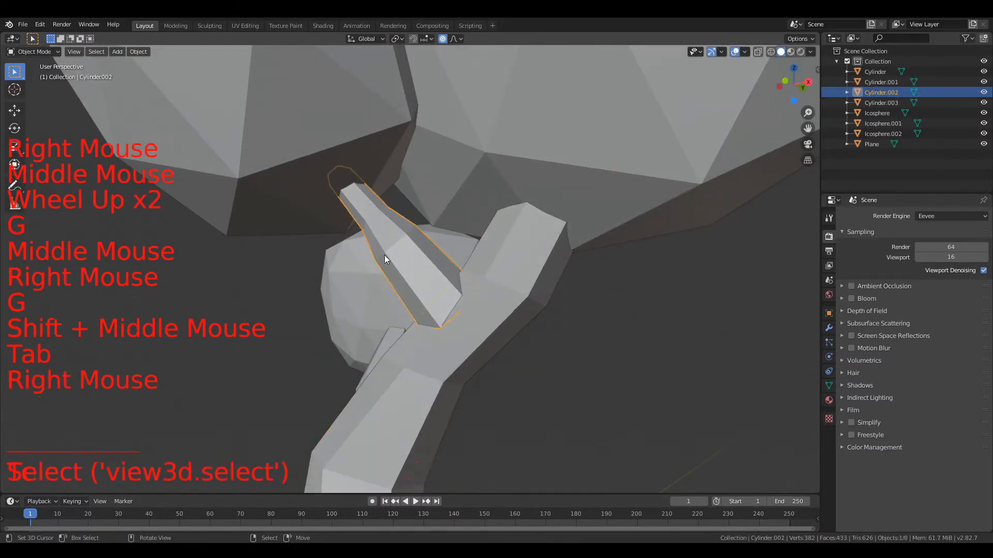
key(Tab)
scroll(387, 252, up, 2)
right_click(398, 199)
key(g)
click(427, 181)
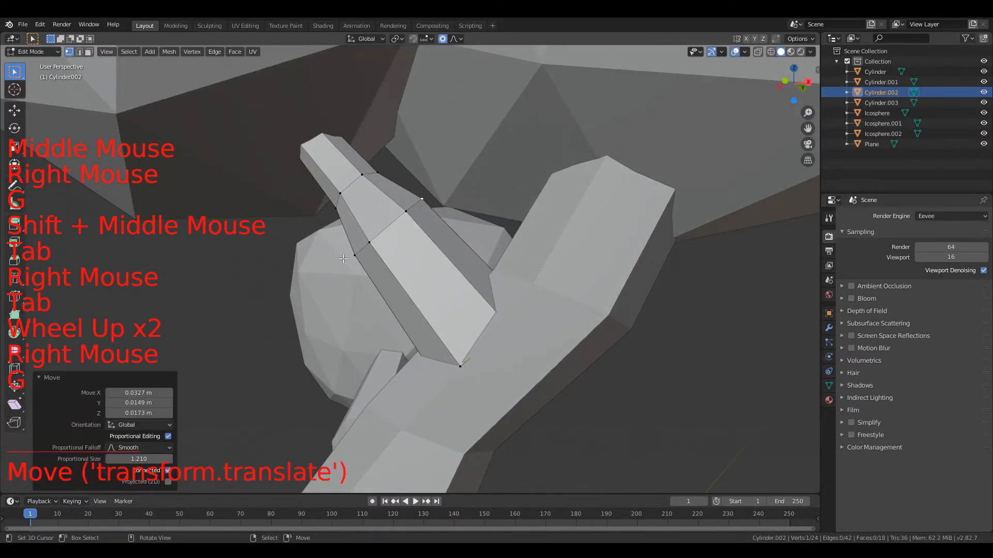
right_click(354, 254)
key(g)
click(351, 247)
Move two vertices of the upper branch's loop nearest the tip, the second about 0.12 m, and leave Edit Mode
right_click(333, 207)
key(g)
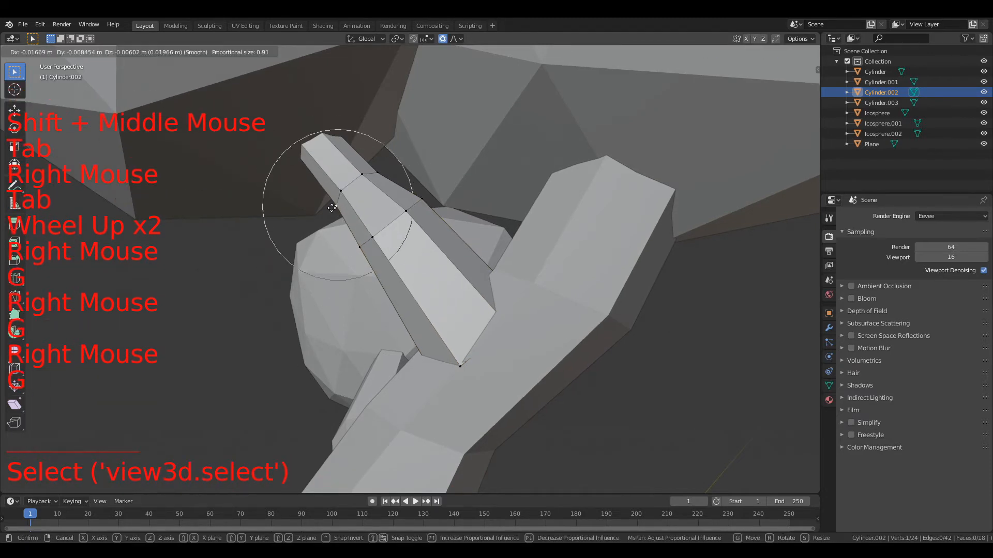
click(324, 209)
right_click(363, 176)
key(g)
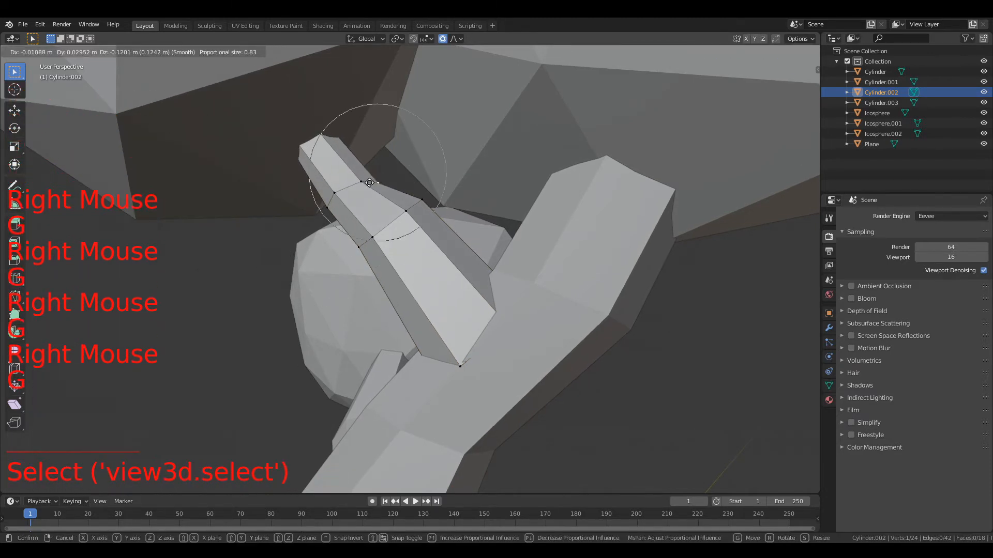
click(369, 182)
scroll(370, 183, down, 4)
key(Tab)
Edit the lower side branch and move its outer bend vertex by 0.024 m in X, -0.0969 m in Y and 0.152 m in Z
middle_drag(369, 183, 491, 261)
scroll(439, 305, up, 3)
shift+middle_drag(439, 305, 387, 249)
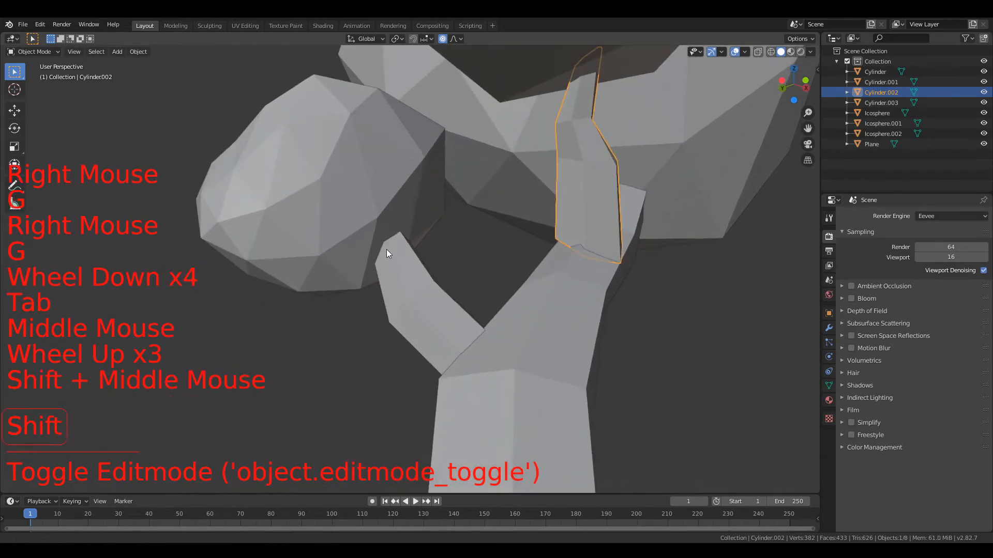
right_click(396, 256)
key(Tab)
scroll(396, 256, up, 3)
right_click(373, 354)
key(g)
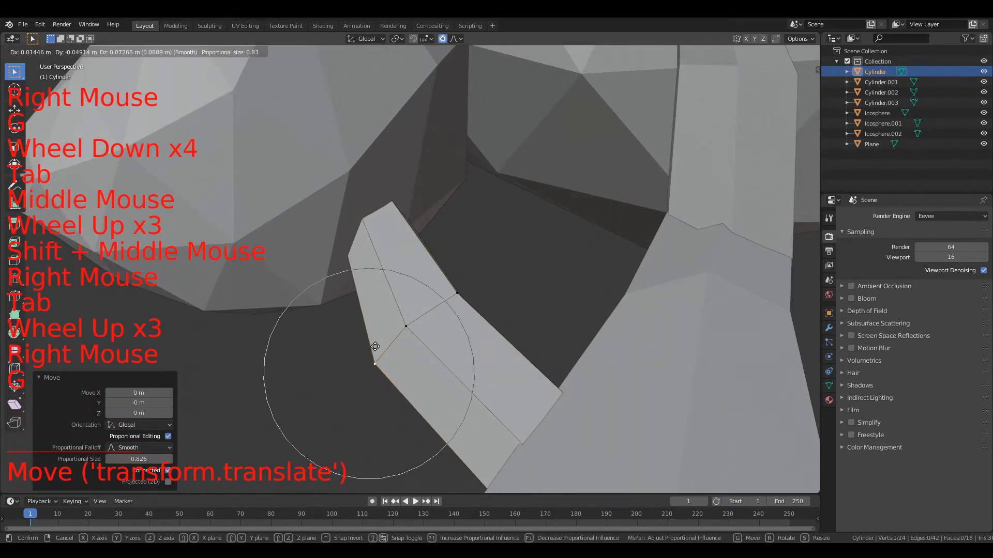
right_click(375, 347)
key(g)
click(374, 346)
Move two more bend-loop vertices of the lower side branch, the second about 0.09 m, and leave Edit Mode
mouse_move(375, 346)
middle_down()
mouse_move(388, 336)
mouse_move(375, 343)
middle_up()
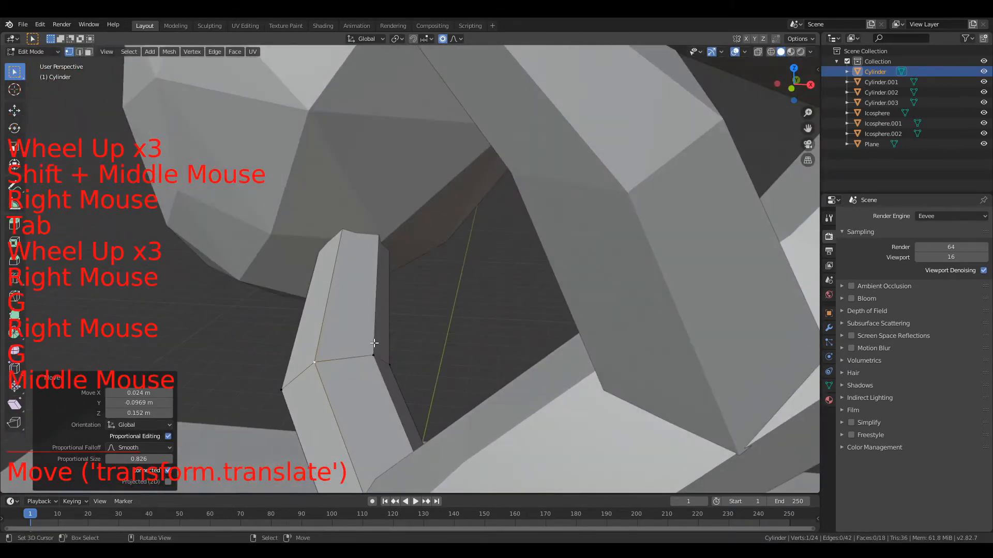
right_click(373, 354)
key(g)
click(376, 351)
right_click(383, 361)
key(g)
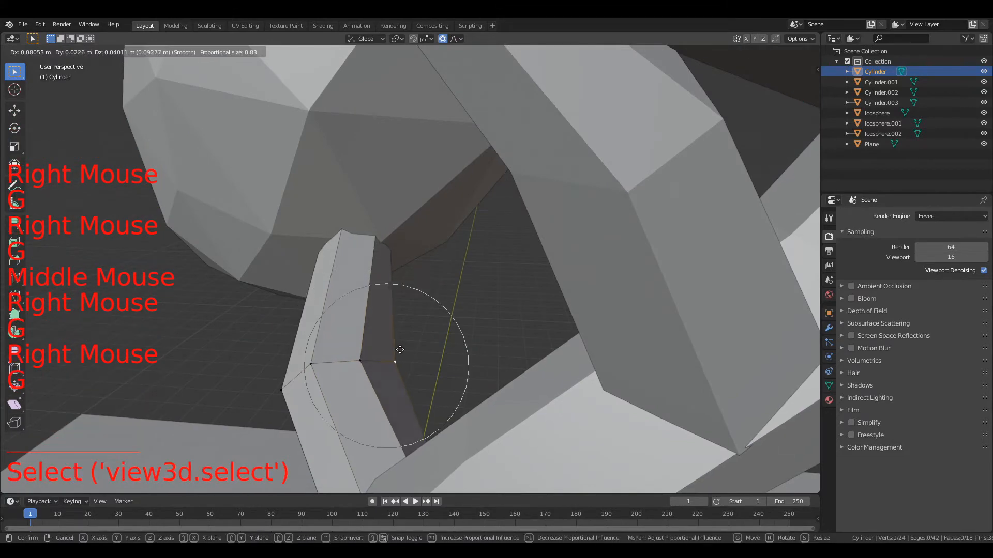
click(400, 349)
scroll(402, 348, down, 4)
key(Tab)
Open the roots in Edit Mode and clear the vertex selection
middle_drag(404, 348, 462, 334)
scroll(472, 334, down, 1)
shift+middle_drag(471, 334, 411, 205)
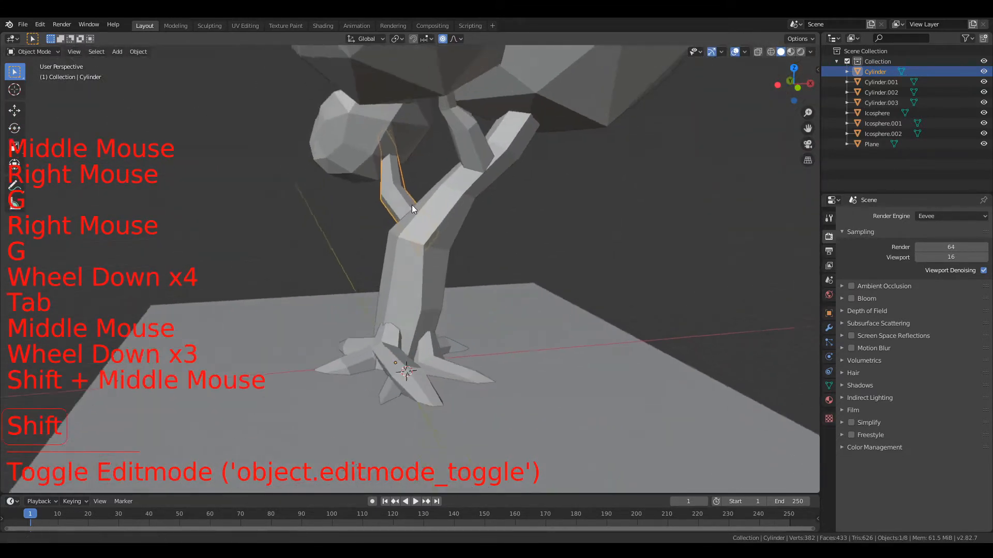
scroll(420, 175, up, 5)
right_click(480, 384)
scroll(480, 383, down, 2)
scroll(480, 383, down, 2)
key(Tab)
middle_drag(480, 383, 434, 372)
scroll(466, 380, up, 1)
click(454, 40)
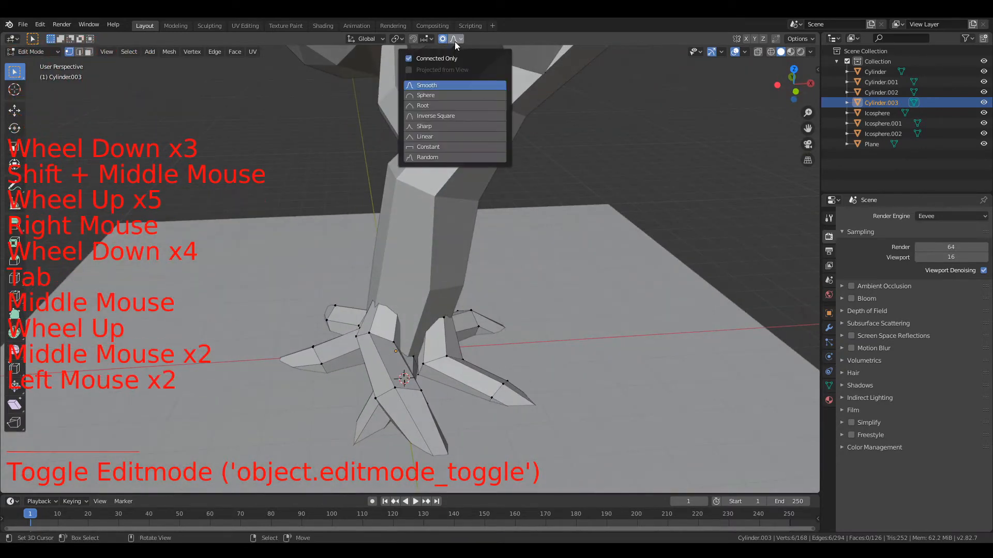
key(alt+a)
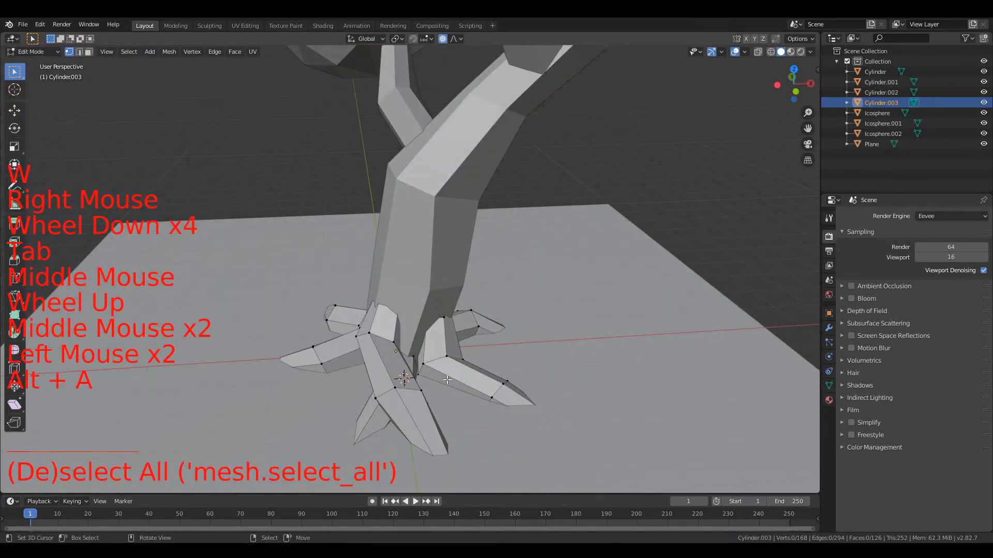
Move the front root's upper bend vertex by -0.087 m in X, and shift the left root's upper bend vertex inward
shift+middle_drag(406, 399, 406, 288)
scroll(406, 288, up, 4)
right_click(366, 330)
key(g)
click(353, 328)
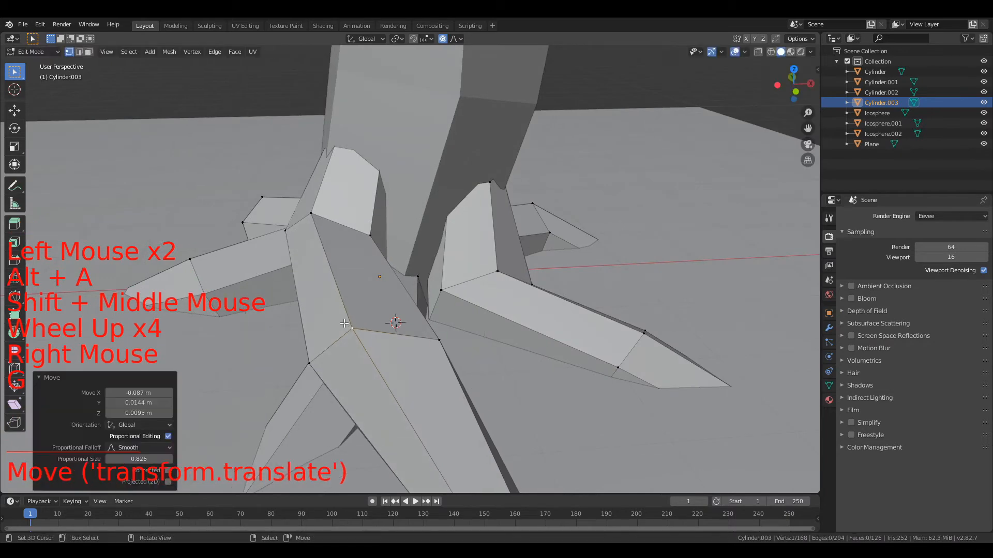
right_click(192, 259)
key(g)
click(207, 267)
Raise the right front root's bend vertex, and move the back right root's bend vertex by 0.248 m in X
right_click(645, 334)
key(g)
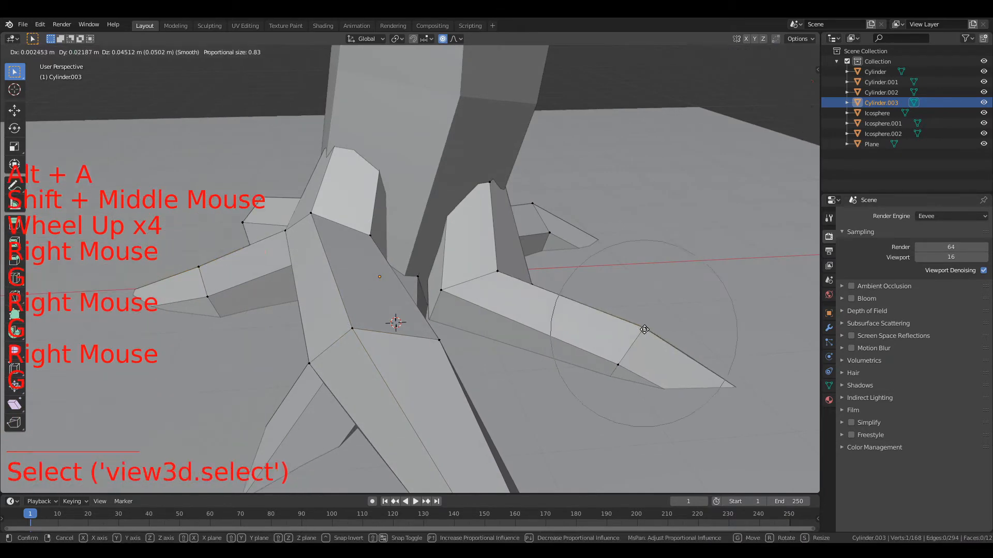
click(638, 314)
right_click(533, 203)
key(g)
click(563, 200)
From below the ground plane, move an end vertex of a front root by 0.136 m in X and 0.383 m in Y
scroll(563, 201, down, 3)
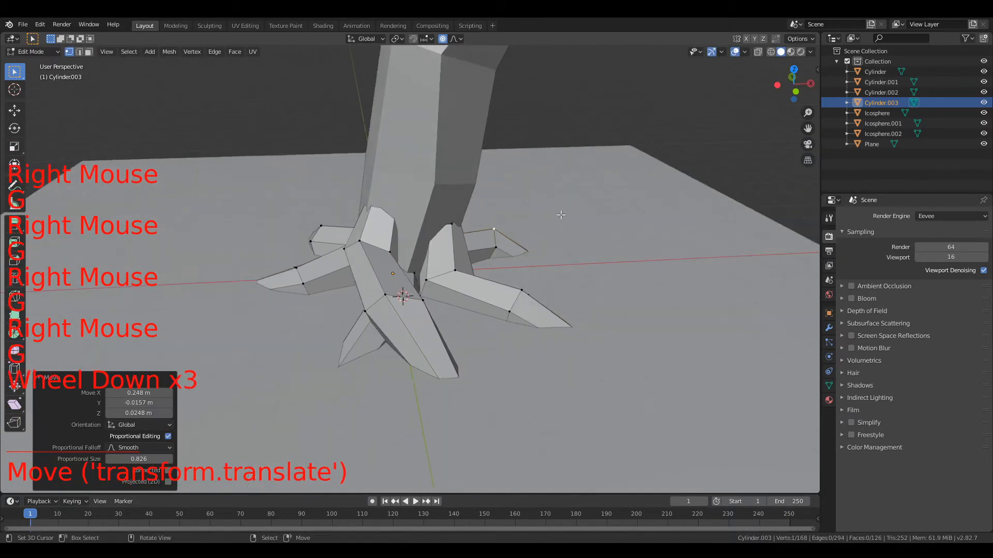
middle_drag(563, 200, 284, 324)
right_click(219, 269)
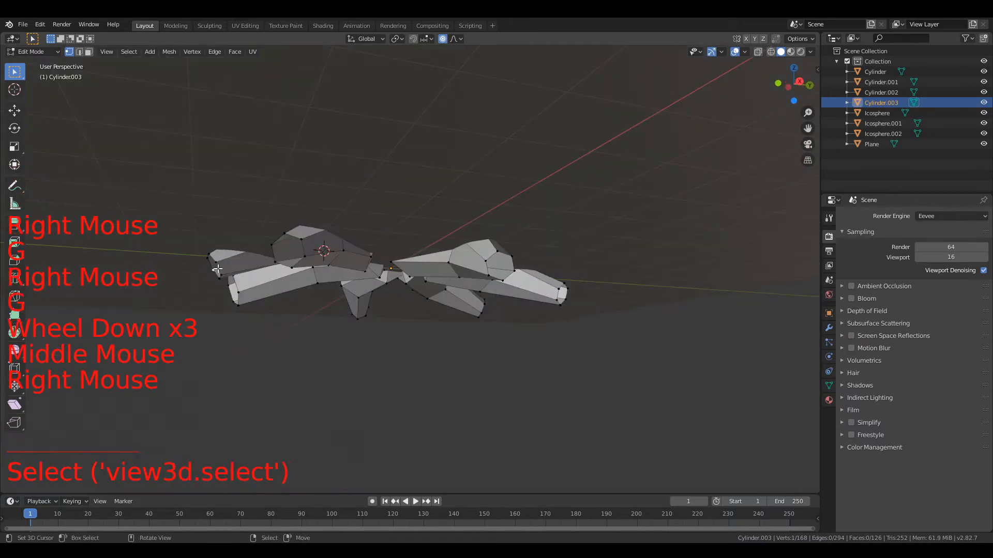
key(g)
click(222, 275)
Adjust the tip vertex of the small root beneath the front root in two moves
middle_drag(221, 275, 389, 393)
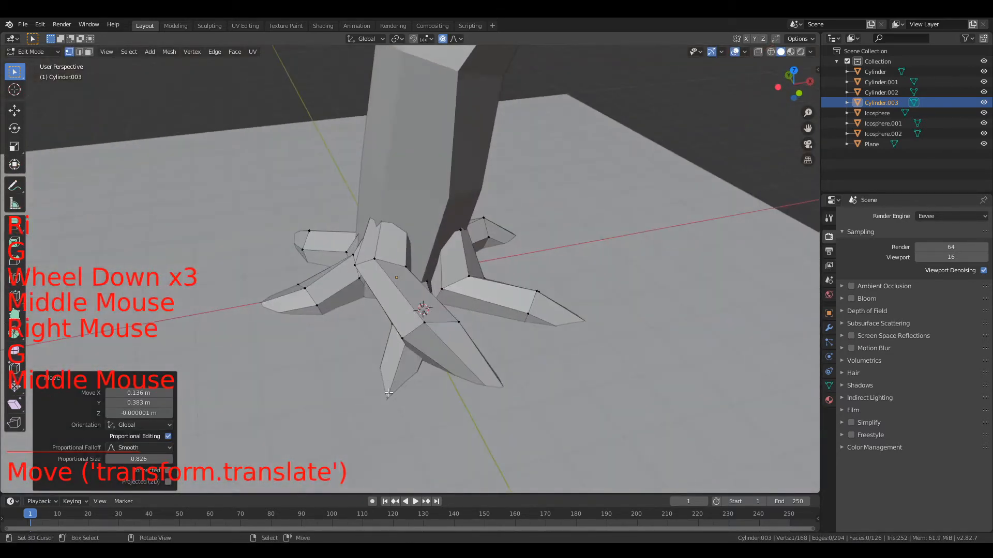
right_click(383, 404)
key(g)
click(383, 395)
key(g)
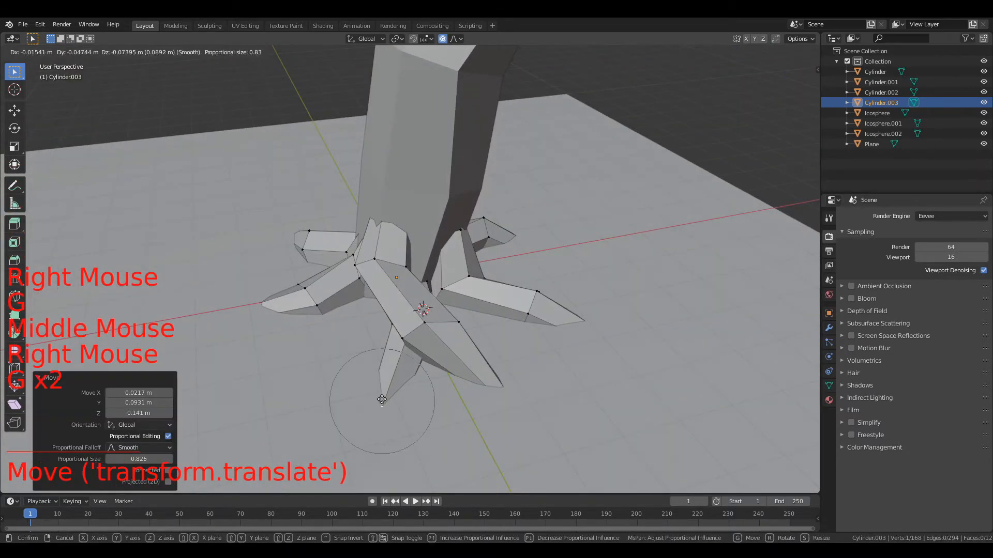
click(381, 400)
Move the small root's bend vertex, and raise the neighbouring left root's upper vertex by 0.237 m in Z
middle_drag(382, 401, 457, 307)
right_click(457, 331)
right_click(457, 325)
scroll(457, 306, up, 2)
key(g)
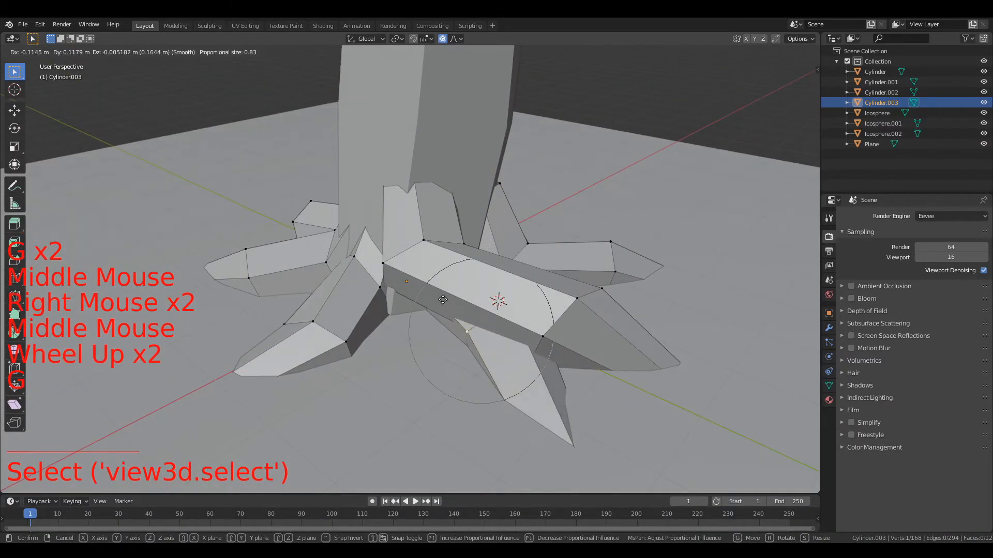
right_click(443, 300)
key(g)
Move two upper bend vertices of the front root by 0.145 m and 0.299 m in X, and leave Edit Mode
right_click(426, 235)
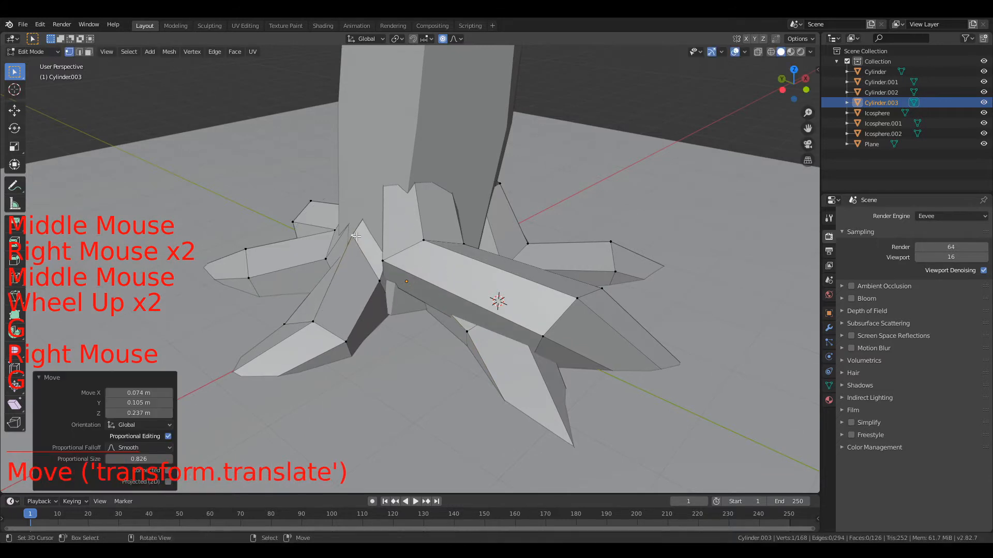
key(g)
click(401, 250)
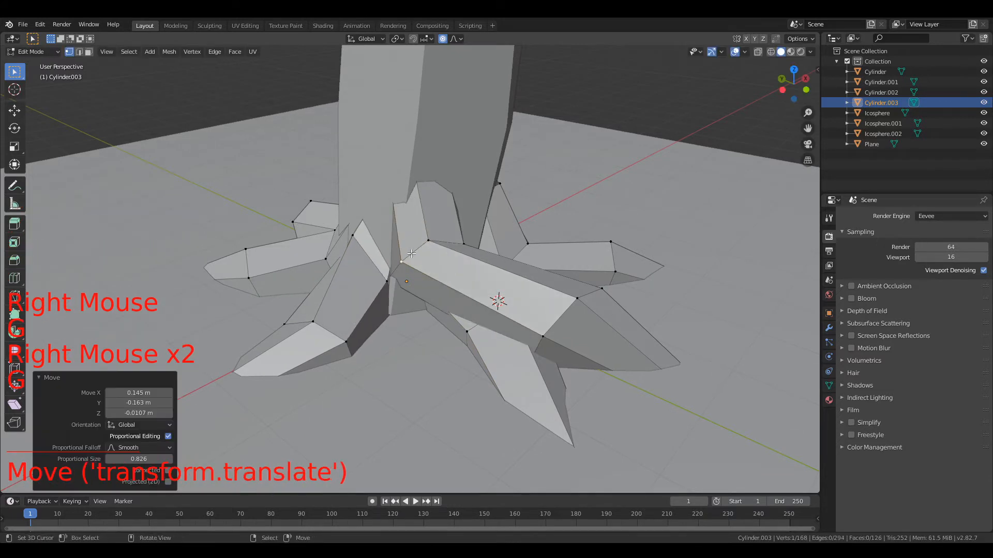
middle_drag(412, 254, 348, 257)
right_click(365, 247)
key(g)
click(368, 247)
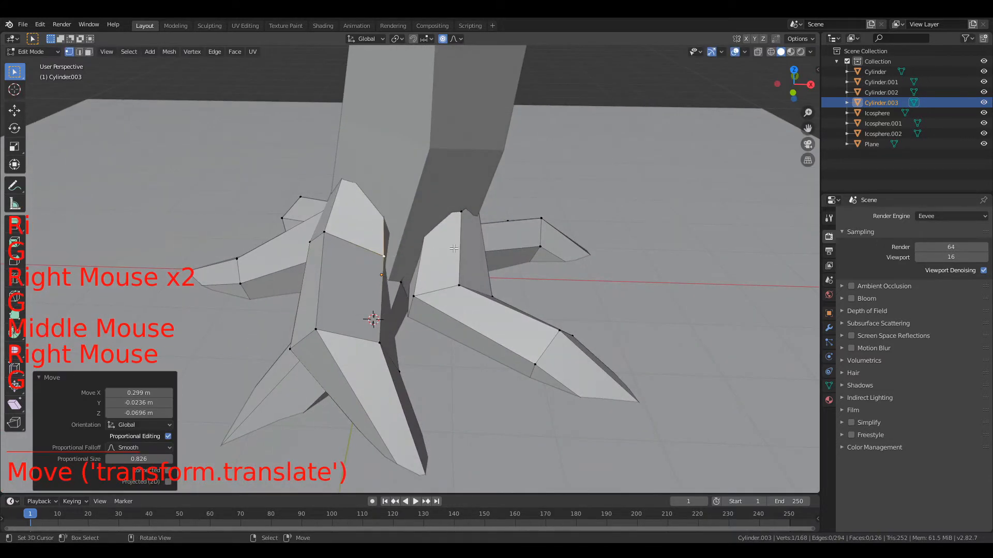
scroll(496, 289, down, 3)
key(Tab)
Edit the trunk and move the outer left vertex of its lower loop by -0.251 m in X and 0.112 m in Y
right_click(379, 140)
key(Tab)
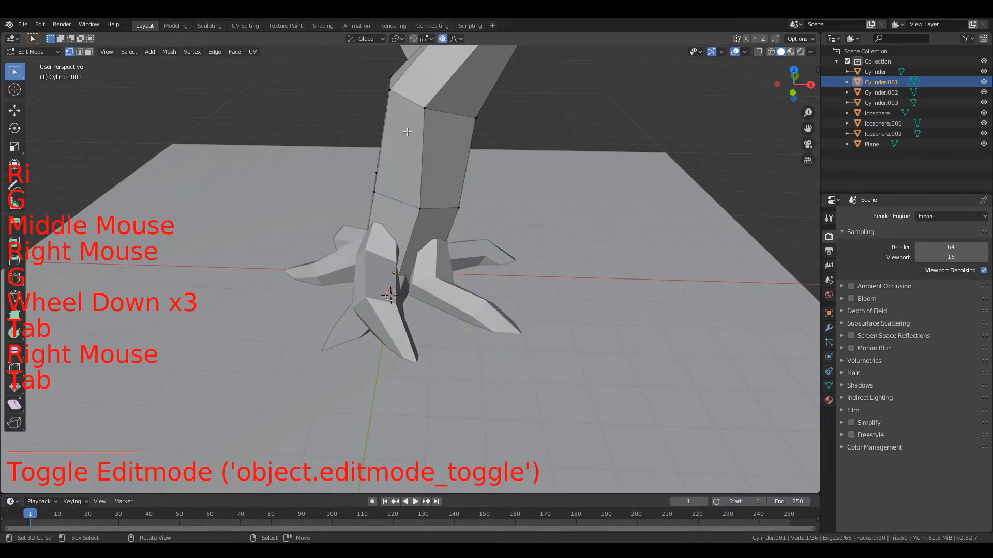
shift+middle_drag(379, 155, 362, 197)
scroll(372, 197, up, 2)
right_click(366, 195)
key(g)
click(355, 195)
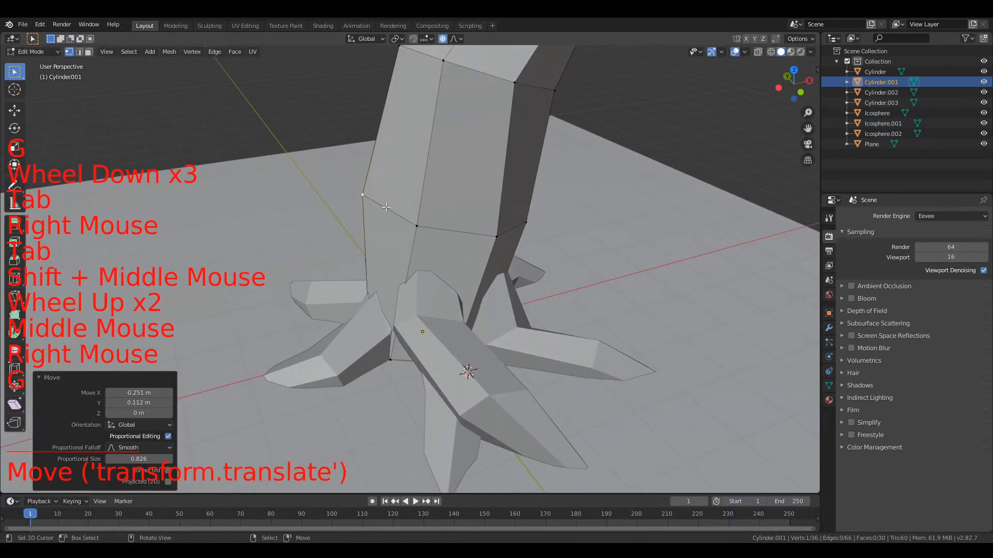
Move the neighbouring vertex of the trunk's lower loop and one more trunk vertex with proportional editing, and leave Edit Mode
right_click(416, 226)
middle_drag(416, 225, 10, 284)
key(g)
click(376, 232)
right_click(448, 149)
key(g)
click(461, 160)
scroll(310, 259, down, 3)
key(Tab)
Examine the reshaped trunk and roots together with the whole tree from several distances
scroll(436, 308, down, 4)
key(Tab)
key(Tab)
key(alt+a)
scroll(471, 256, up, 1)
scroll(472, 257, up, 2)
scroll(491, 258, down, 1)
scroll(513, 249, down, 4)
scroll(430, 259, up, 5)
Open the trunk for editing in wireframe with edge selection mode active and nothing selected
right_click(430, 262)
scroll(429, 262, down, 1)
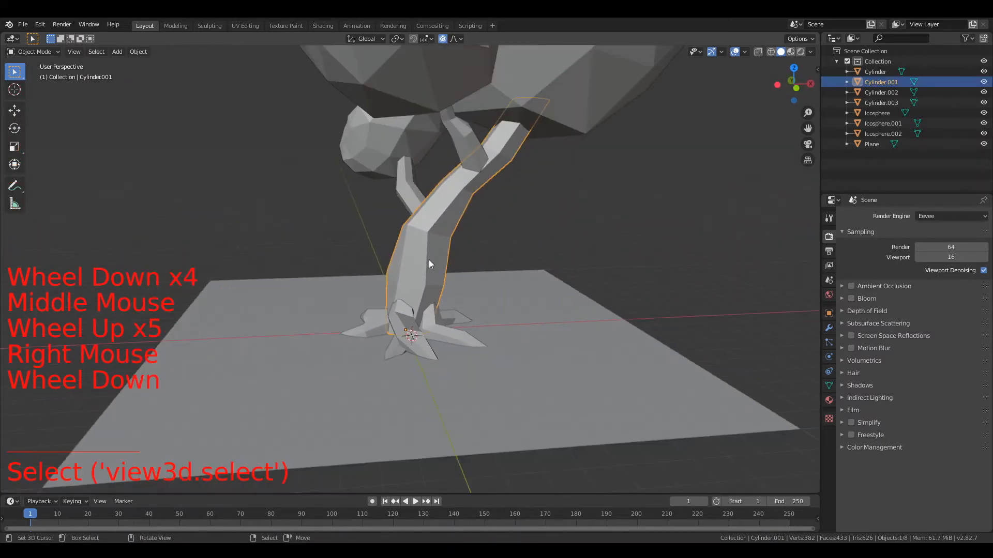
key(Tab)
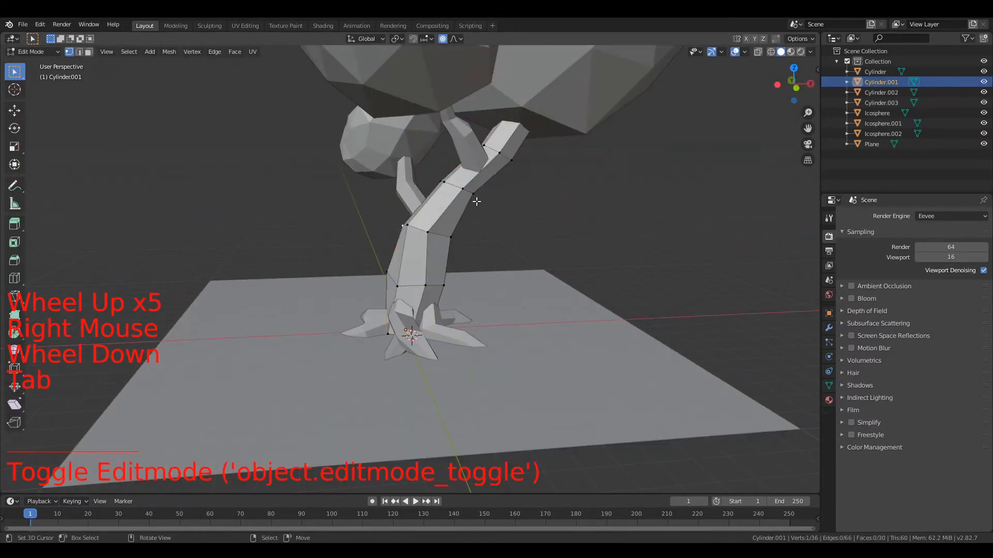
key(z)
key(a)
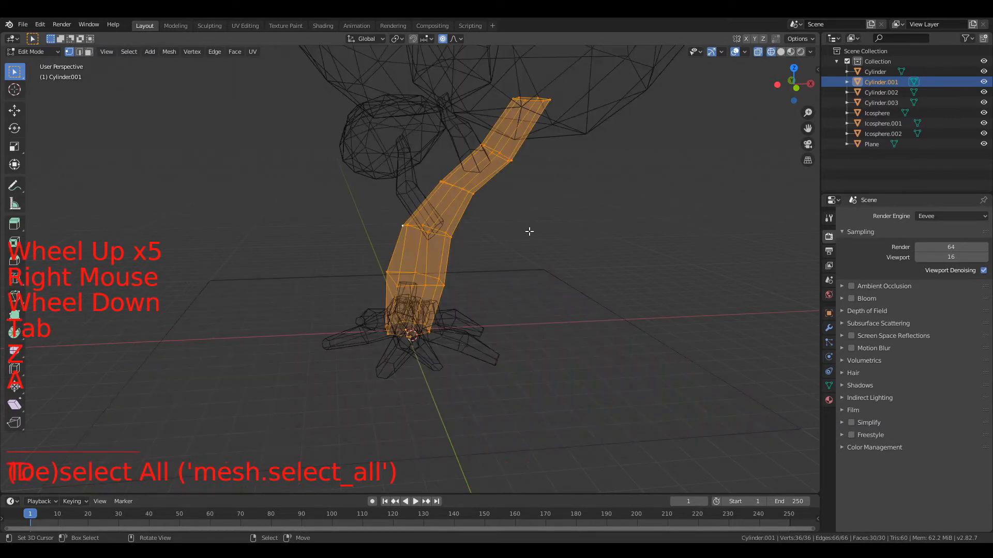
scroll(289, 188, up, 3)
click(79, 52)
scroll(572, 233, down, 2)
key(alt+a)
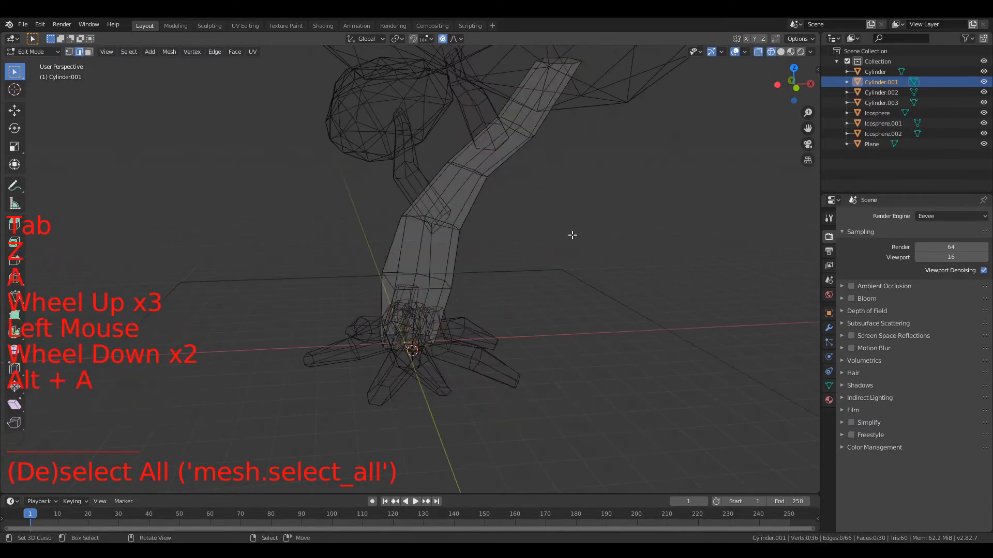
Select the lengthwise edge loop on the trunk's back side and mark it as a seam in solid view
middle_drag(571, 232, 451, 222)
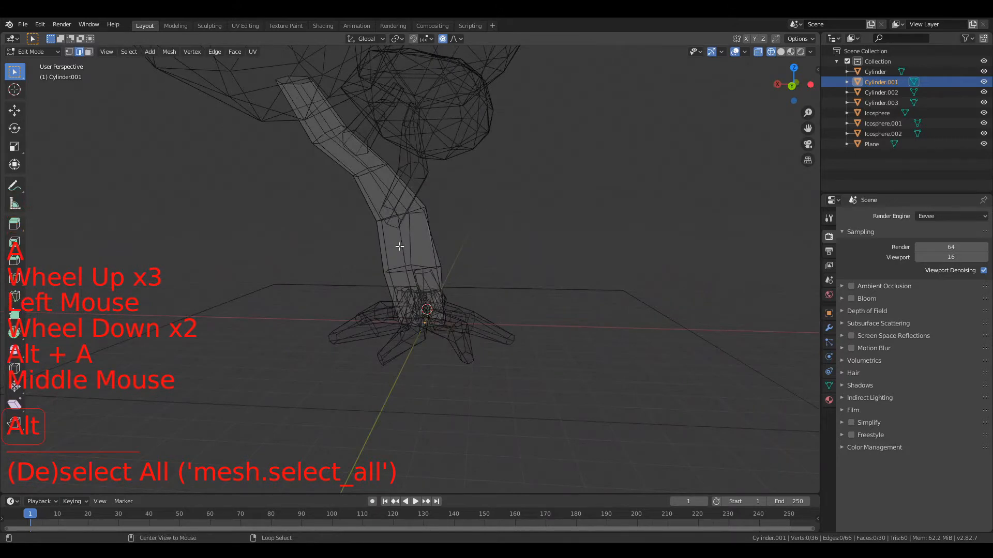
alt+right_click(400, 246)
scroll(400, 246, down, 3)
mouse_move(400, 246)
middle_down()
mouse_move(534, 229)
mouse_move(368, 271)
mouse_move(497, 261)
mouse_move(370, 142)
middle_up()
key(KP_1)
key(z)
scroll(532, 228, up, 4)
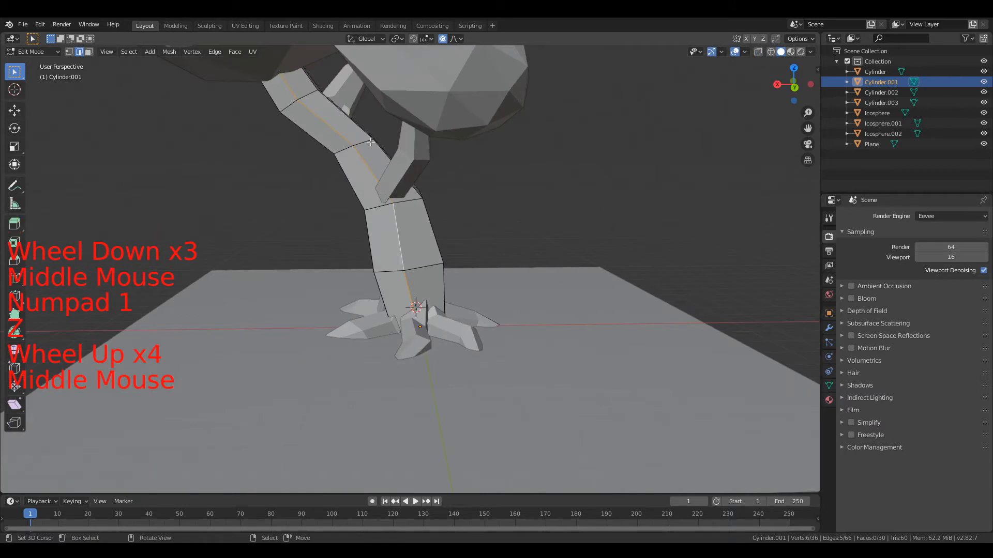
click(214, 52)
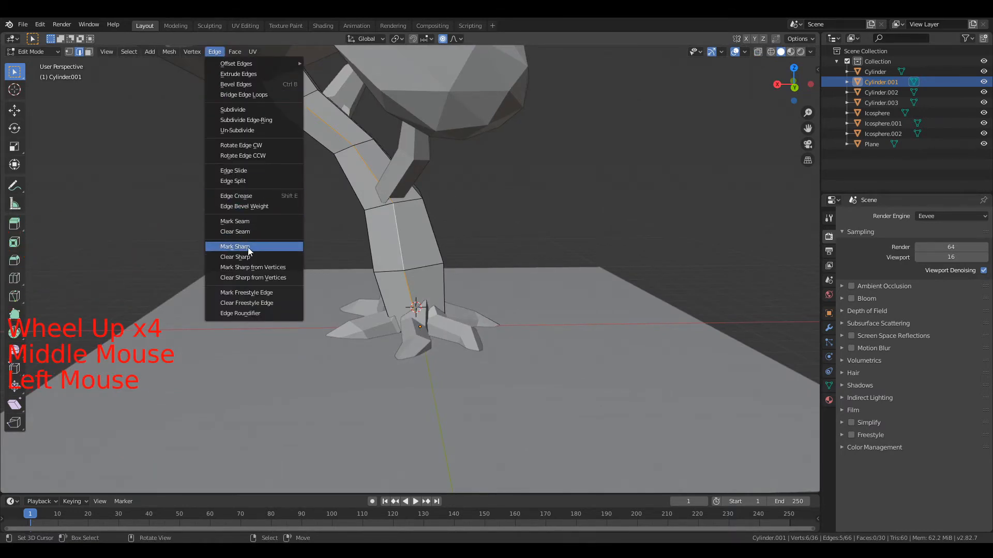
click(242, 222)
scroll(448, 193, down, 2)
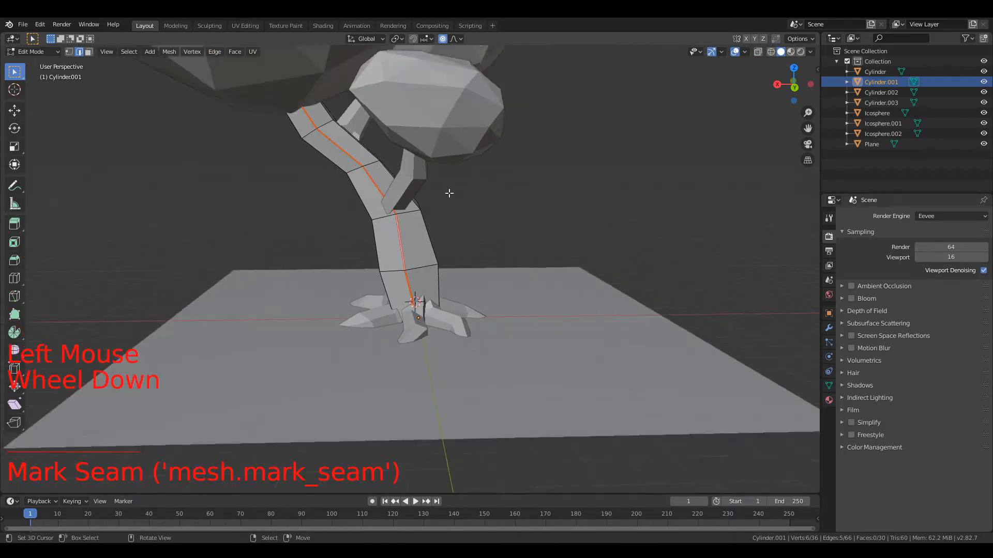
Unwrap the whole trunk mesh and show its layout in the UV Editing workspace
key(a)
key(u)
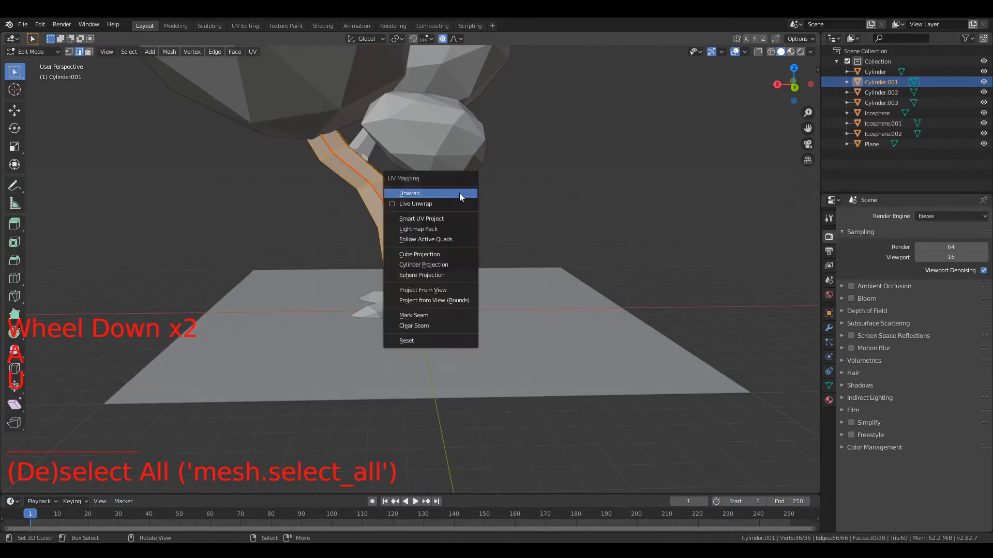
click(459, 193)
click(245, 25)
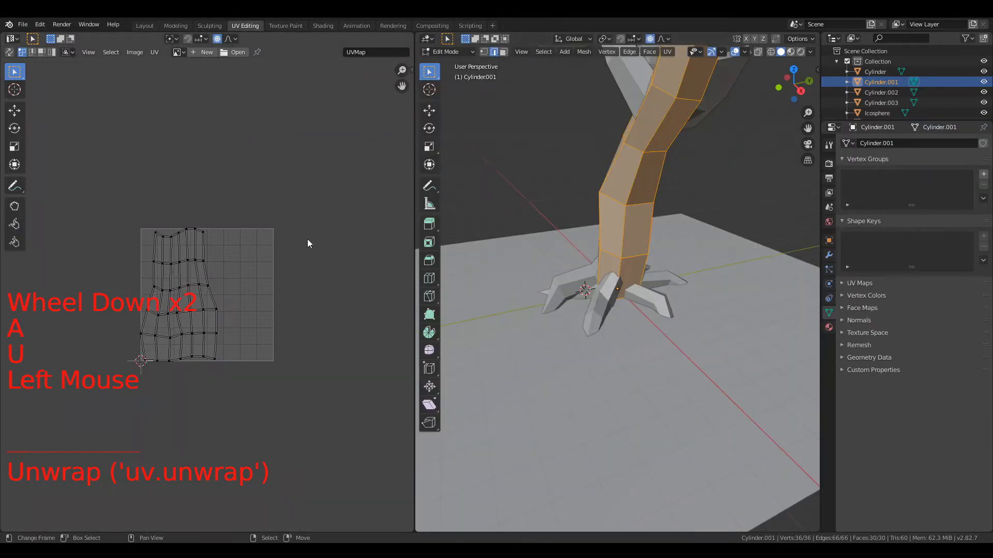
Open the upper branch beside the trunk's top for editing and select its whole mesh
scroll(223, 271, up, 3)
middle_drag(615, 236, 608, 291)
key(Tab)
right_click(690, 69)
key(Tab)
middle_drag(608, 291, 606, 272)
key(a)
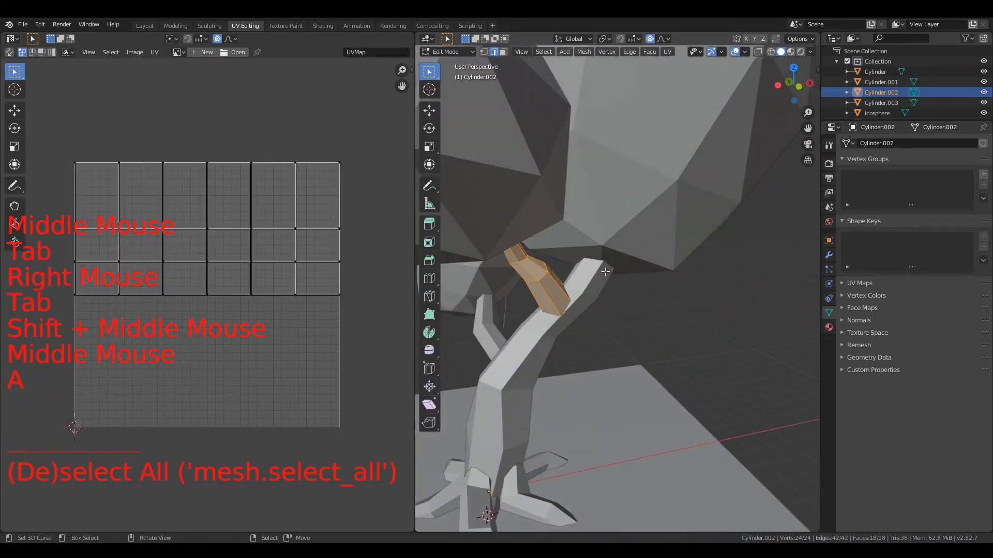
Unwrap the upper branch without any seam
key(u)
click(605, 271)
scroll(167, 309, down, 2)
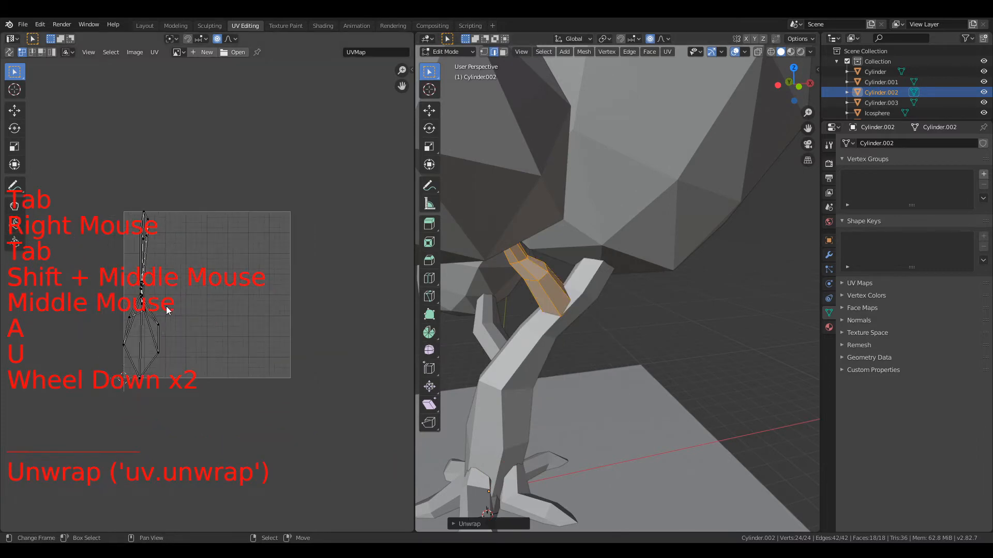
Select an edge near the lower end of the upper branch, try hiding it, and undo the hide
scroll(167, 309, up, 4)
middle_drag(605, 274, 567, 286)
scroll(607, 272, up, 4)
alt+right_click(569, 273)
alt+scroll(569, 273, up, 1)
scroll(621, 269, up, 3)
right_click(681, 255)
key(h)
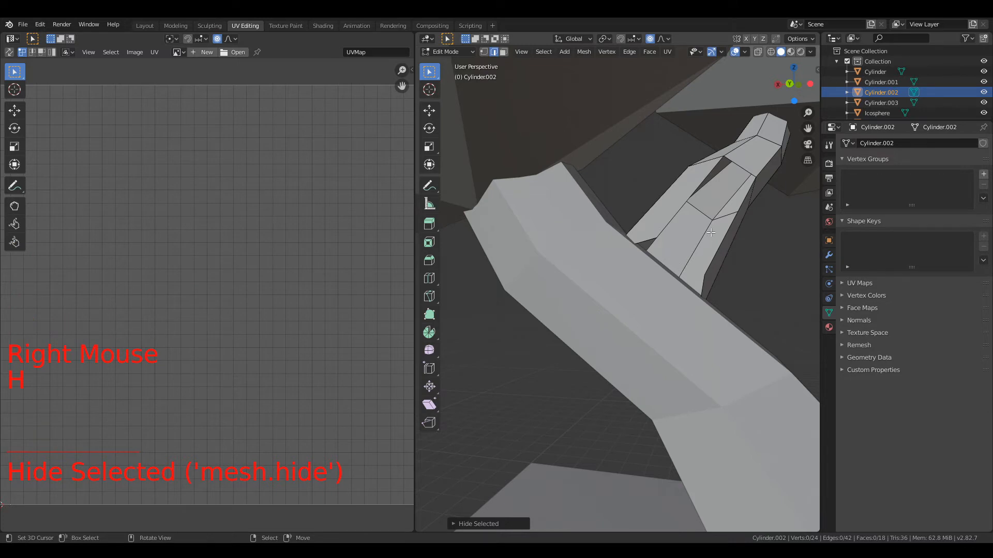
scroll(711, 233, down, 2)
scroll(705, 235, up, 3)
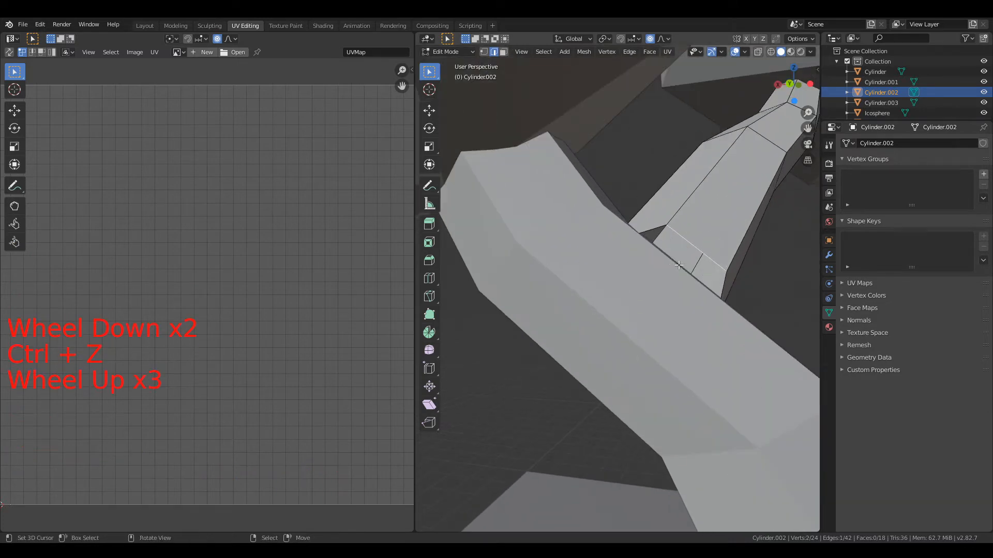
Move the selected edge at the upper branch's lower end towards the trunk and leave Edit Mode
key(g)
click(663, 287)
scroll(663, 287, down, 3)
key(Tab)
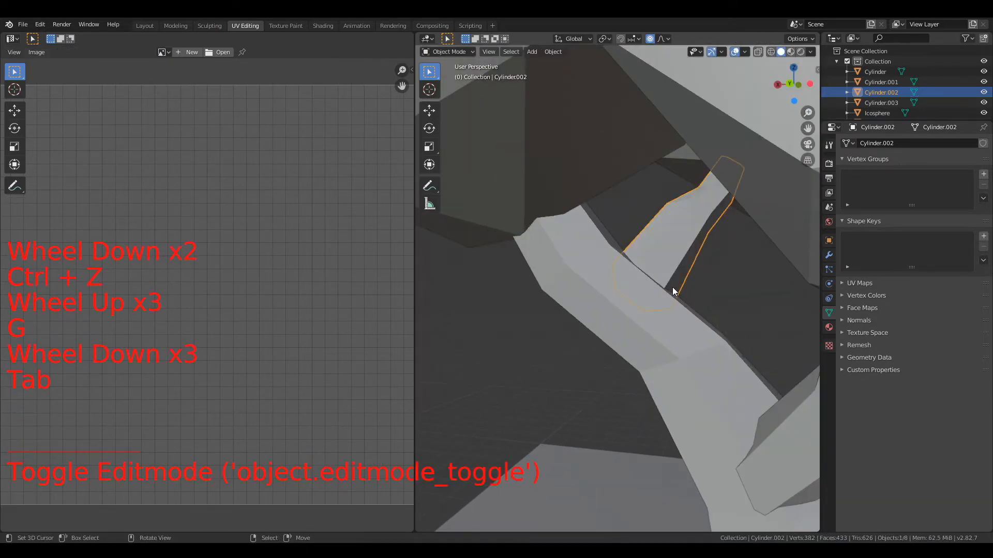
Edit the upper branch again, select a lengthwise edge loop on it and mark the loop as a seam
middle_drag(662, 287, 714, 234)
key(alt)
key(Tab)
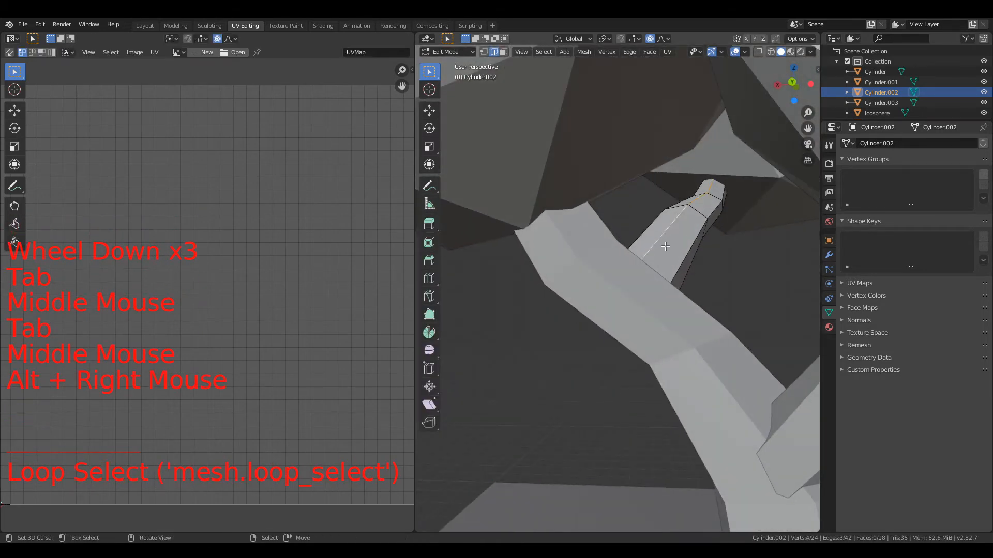
click(629, 51)
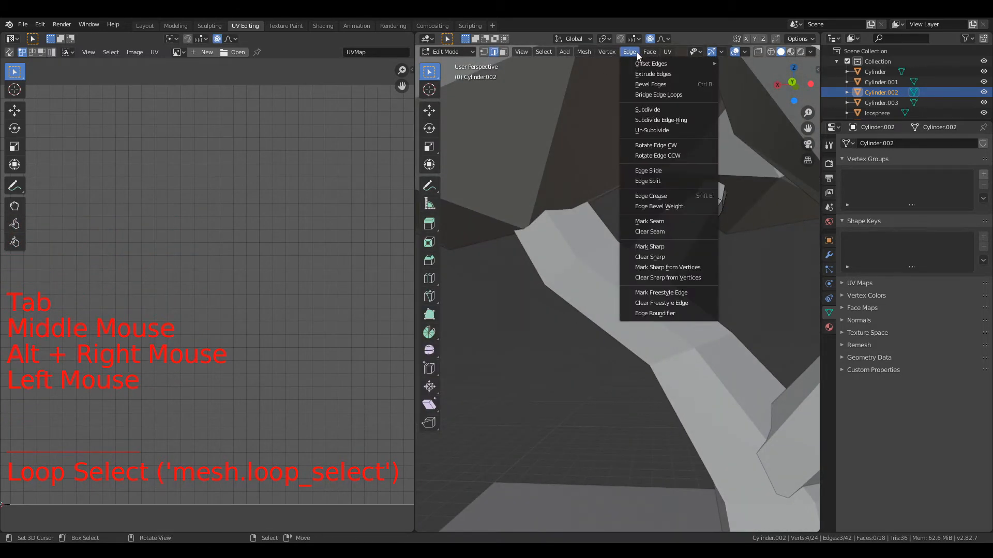
click(662, 224)
Select the whole upper branch and unwrap it along its seam
scroll(662, 223, down, 4)
key(s)
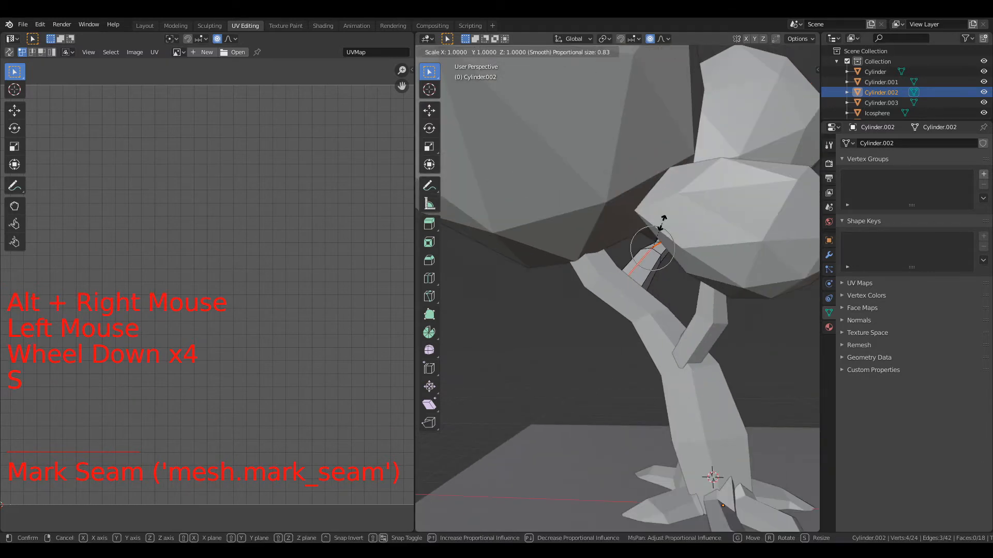
key(a)
key(u)
click(661, 221)
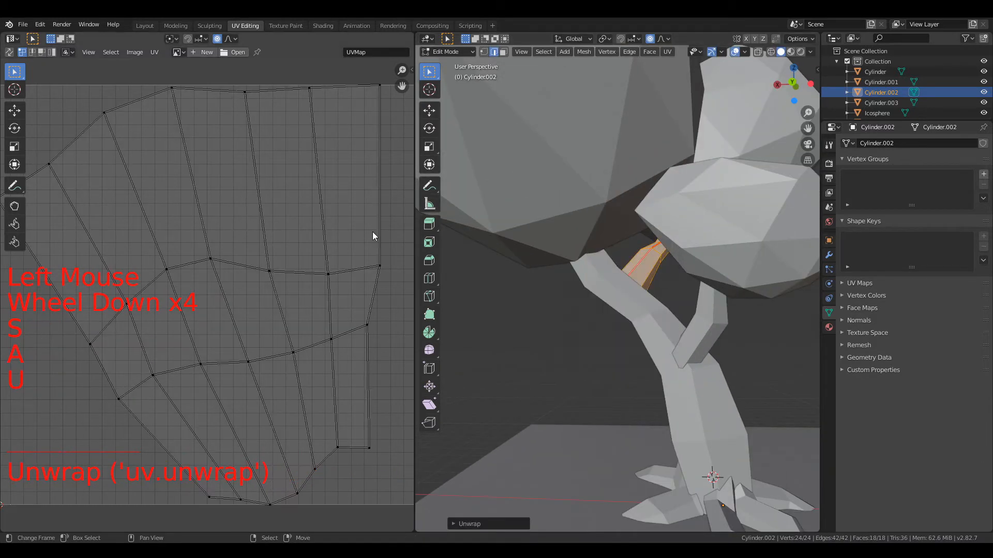
scroll(373, 231, down, 3)
Open the lower branch beneath the small foliage clump for editing and mark its lengthwise edge loop as a seam
key(Tab)
right_click(706, 330)
key(Tab)
shift+middle_drag(707, 330, 613, 266)
scroll(613, 265, up, 2)
key(a)
alt+right_click(602, 240)
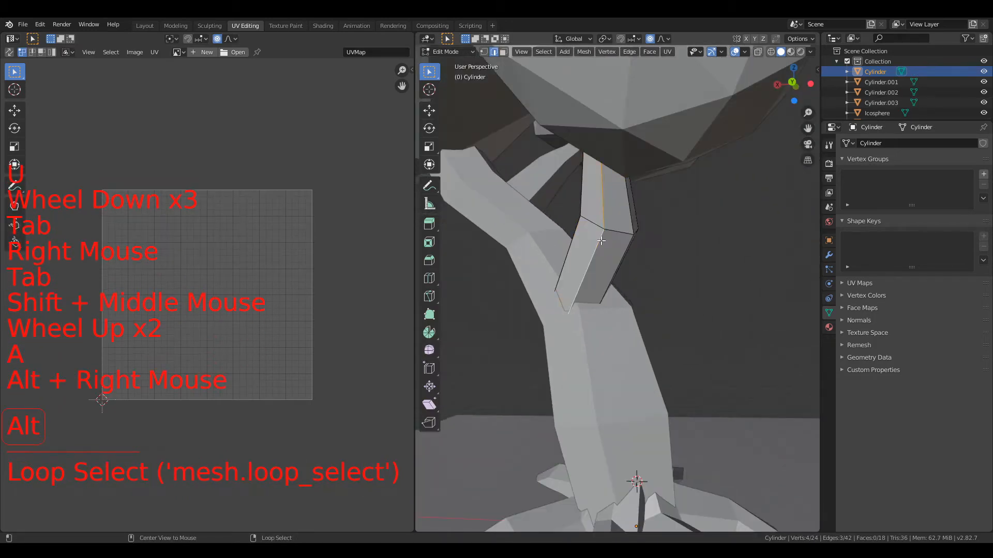
click(627, 52)
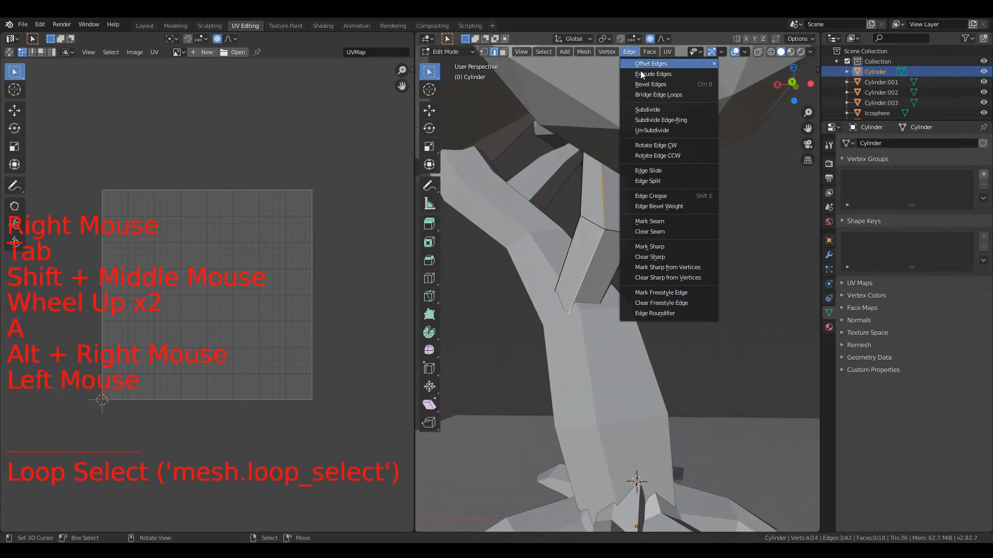
click(655, 220)
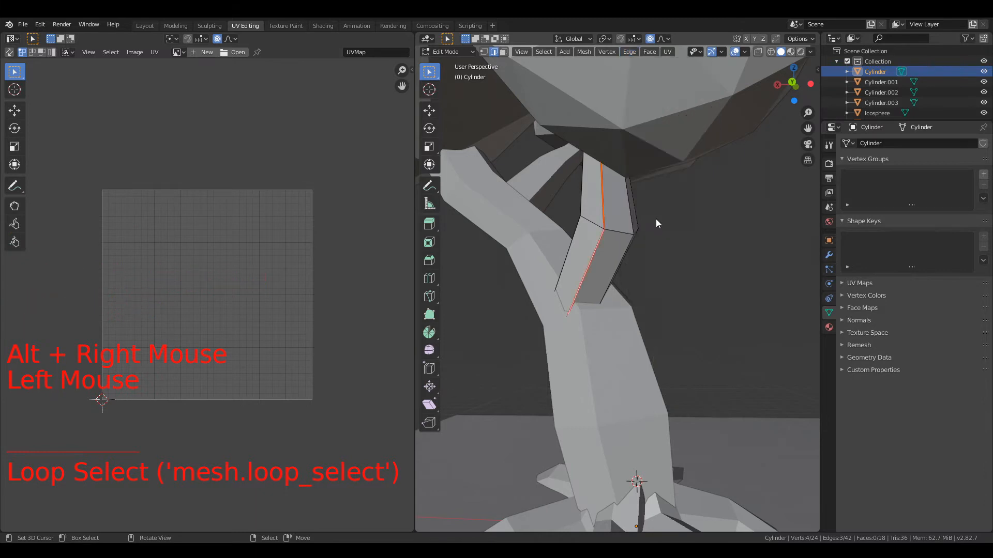
Check the UV layout of the small foliage clump above the lower branch by selecting its whole mesh
scroll(655, 219, down, 3)
key(Tab)
right_click(623, 178)
key(Tab)
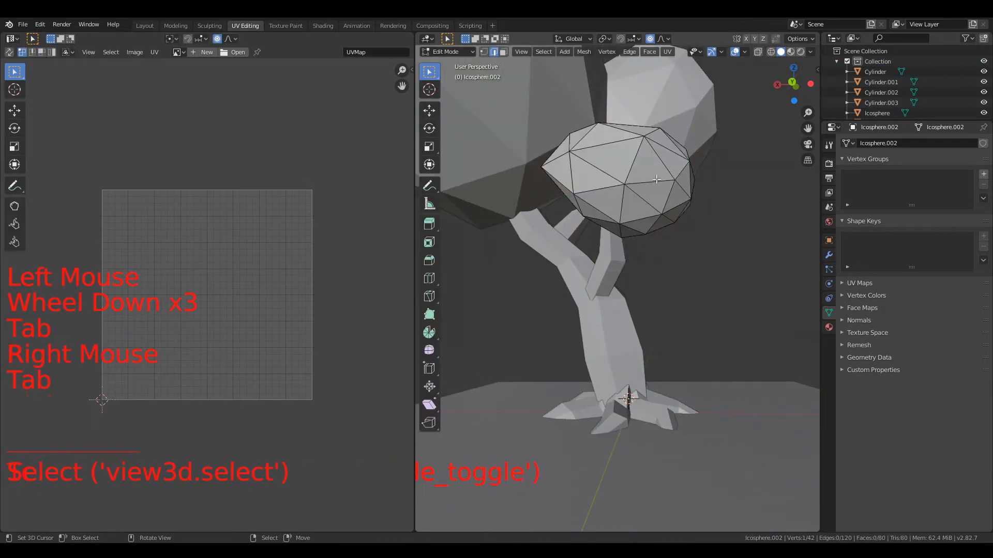
key(a)
shift+middle_drag(660, 197, 590, 182)
Check the UV layouts of the large foliage clump and the rear one, and return to Object Mode
key(Tab)
right_click(563, 149)
key(Tab)
key(a)
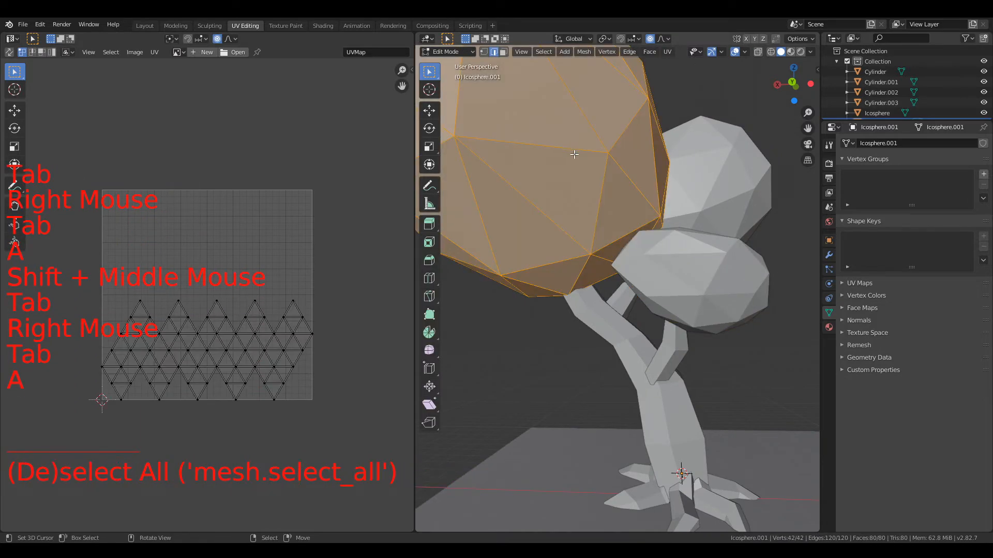
key(Tab)
right_click(725, 177)
key(Tab)
key(a)
key(Tab)
scroll(725, 177, down, 4)
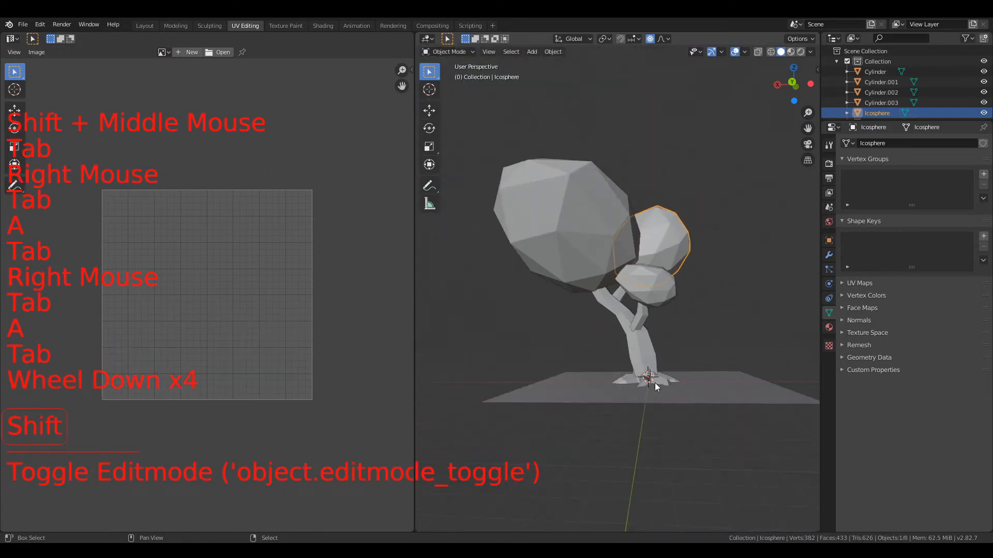
Select the roots object at the trunk's base and open it for editing
shift+middle_drag(615, 357, 632, 181)
scroll(610, 227, up, 4)
right_click(627, 231)
scroll(628, 232, up, 4)
key(Tab)
scroll(623, 234, down, 2)
scroll(623, 234, down, 1)
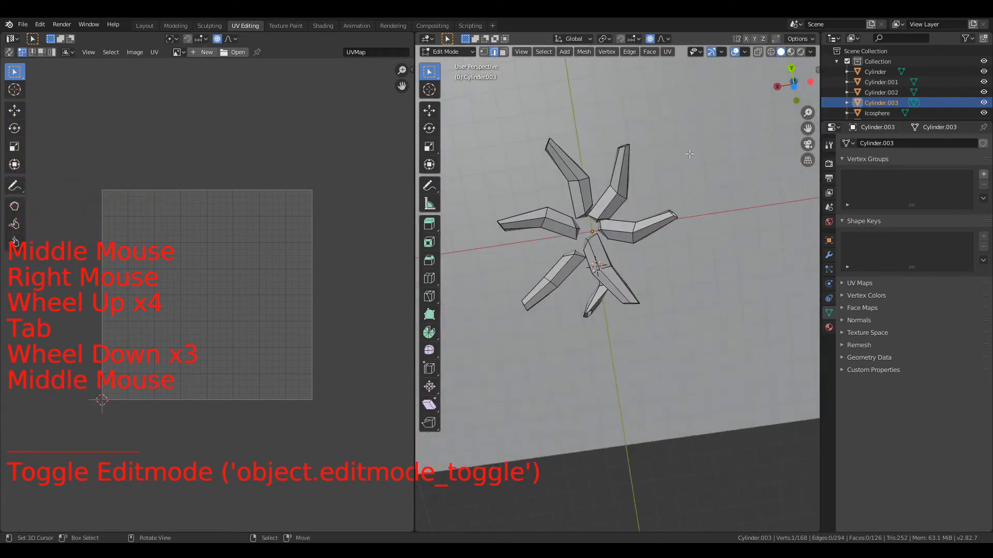
Select one lengthwise edge loop on each of the seven roots
scroll(632, 181, up, 4)
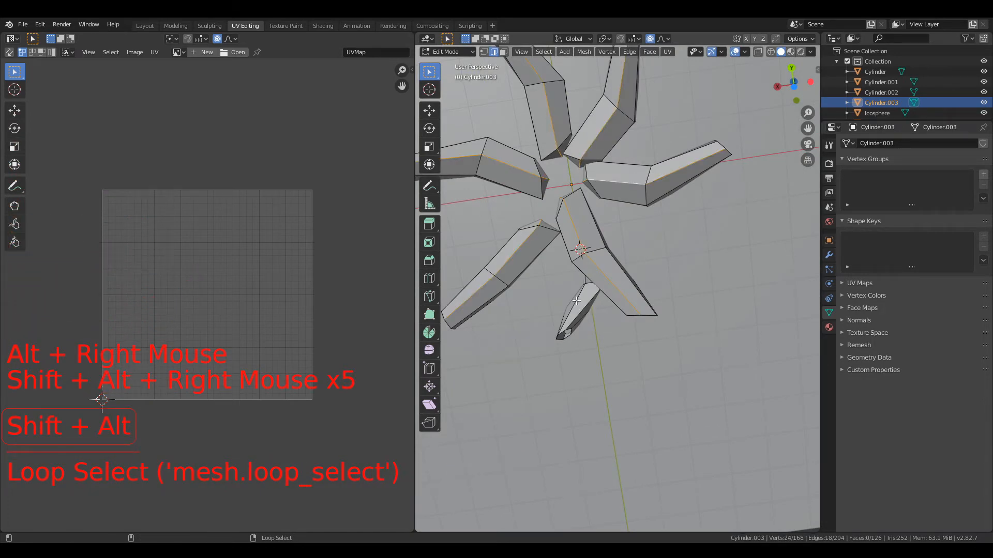
middle_drag(681, 243, 512, 348)
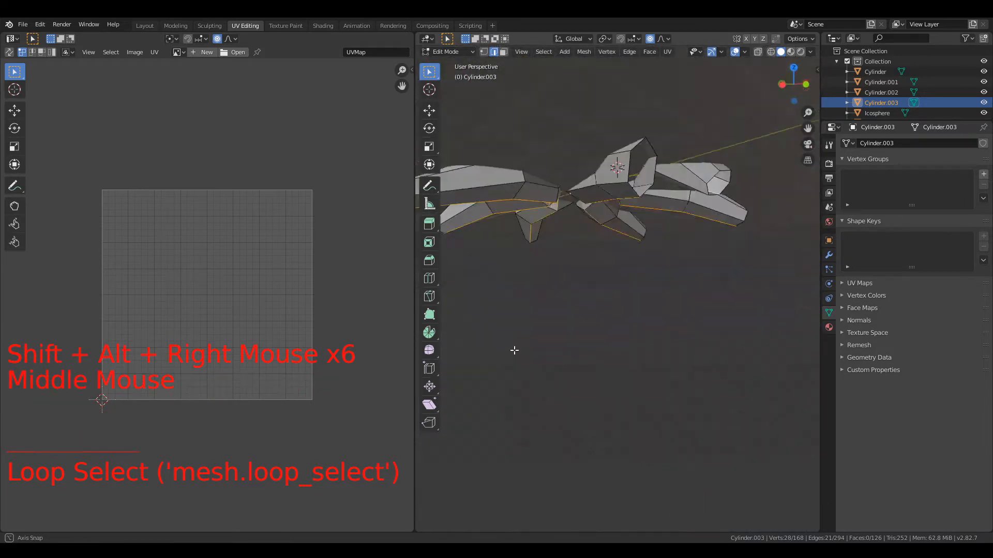
scroll(617, 229, down, 3)
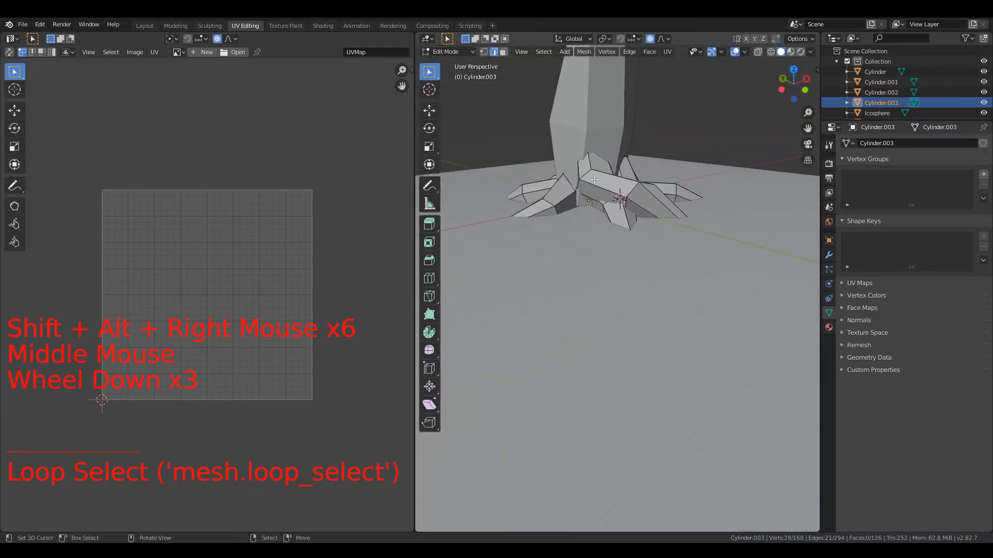
Mark the selected edge loops on the tree roots as seams and unwrap the whole root mesh
click(629, 51)
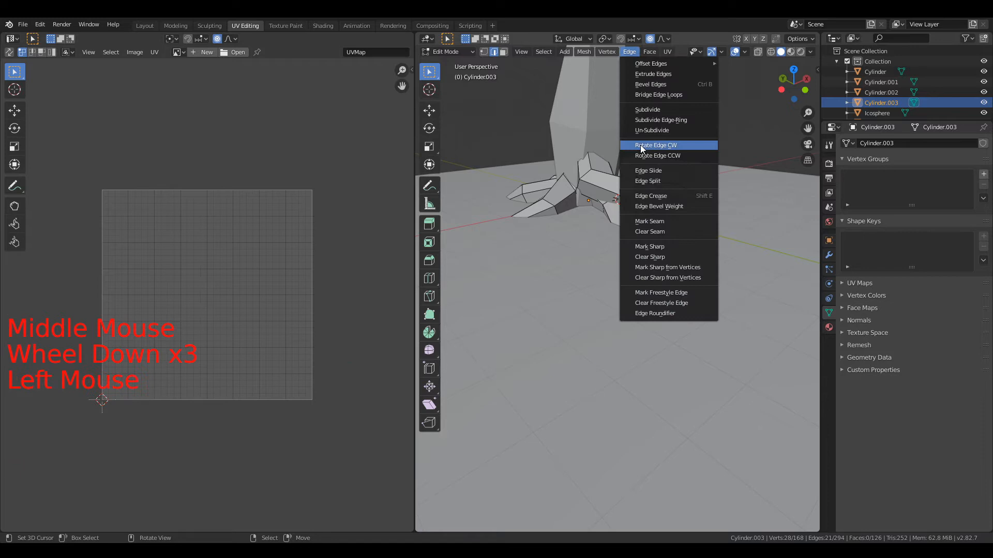
click(652, 219)
key(a)
key(u)
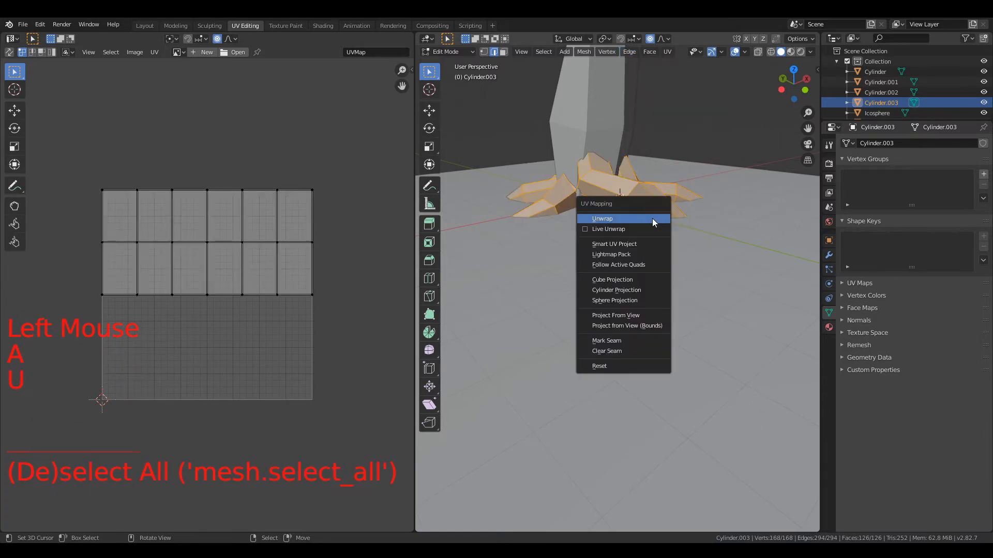
click(652, 218)
scroll(178, 343, up, 2)
middle_drag(178, 344, 147, 243)
key(Tab)
Select the trunk, roots, both branches and all three foliage clumps together, leaving out the ground plane
scroll(693, 203, down, 7)
scroll(700, 245, up, 2)
middle_drag(693, 203, 657, 247)
scroll(701, 245, up, 2)
scroll(658, 252, down, 2)
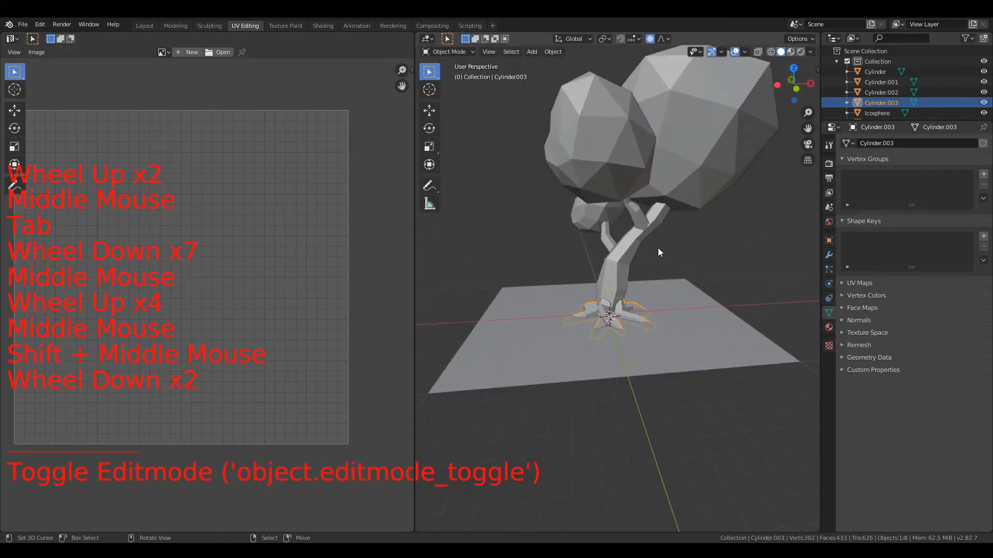
key(a)
right_click(625, 299)
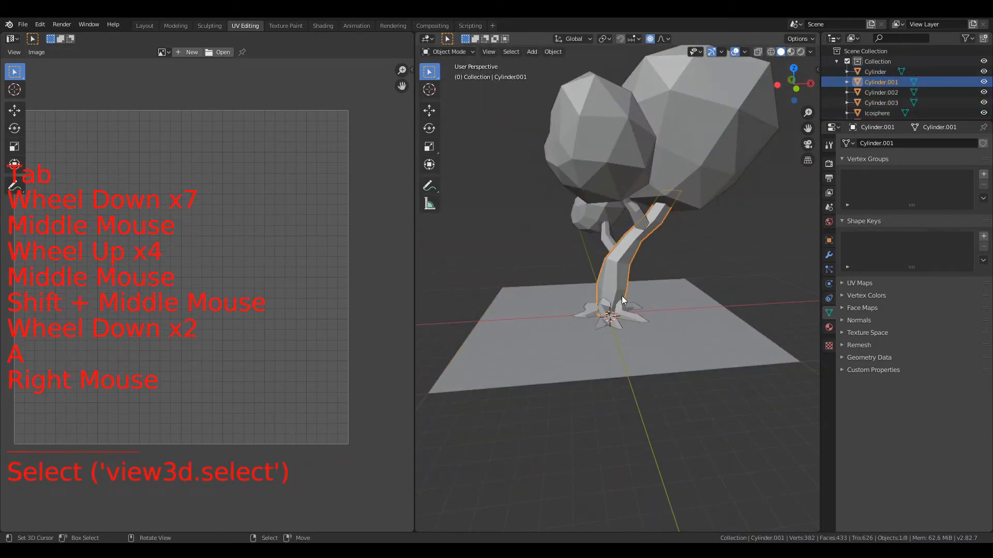
shift+right_click(623, 311)
shift+right_click(584, 228)
shift+right_click(601, 142)
shift+right_click(693, 192)
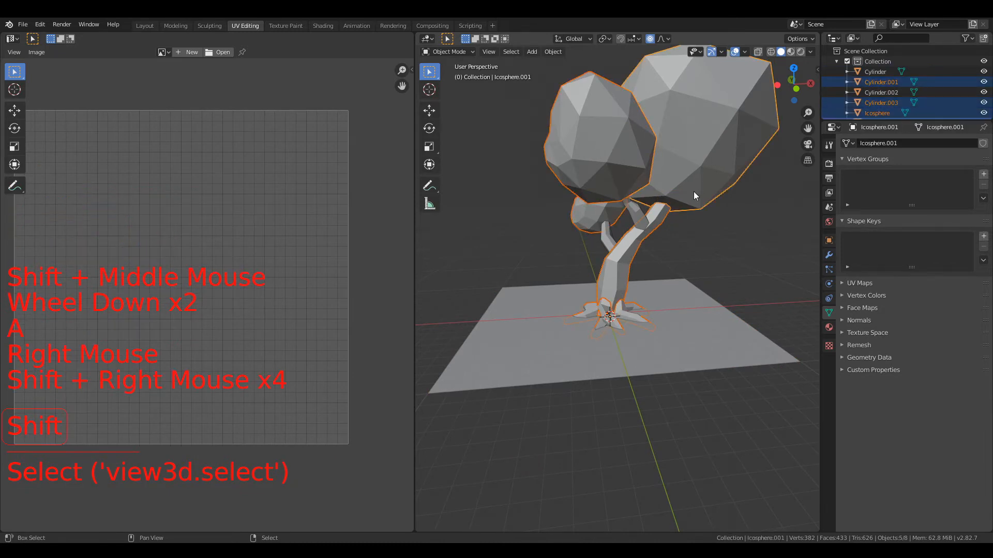
shift+right_click(634, 212)
shift+right_click(609, 237)
scroll(659, 262, down, 4)
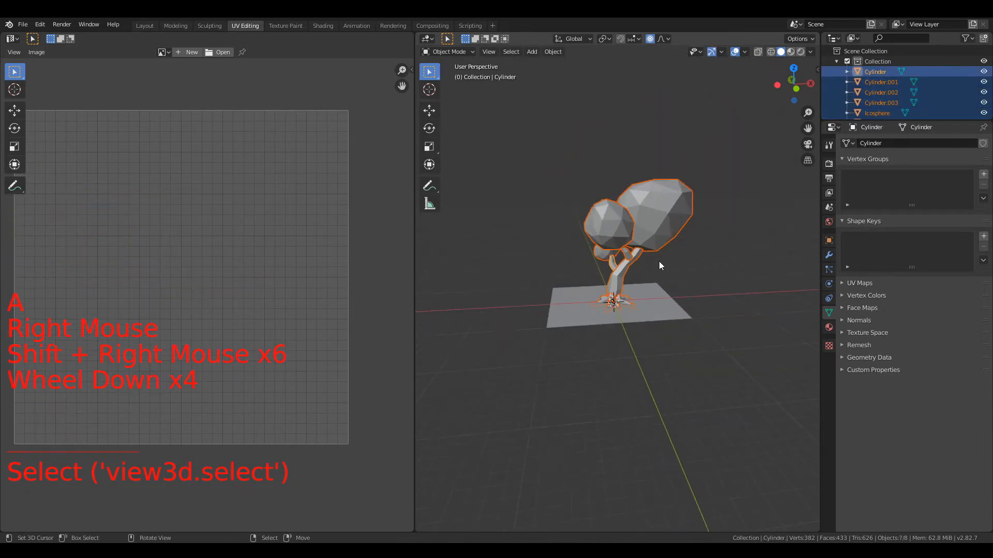
Examine the combined UV layout of all the tree parts in Edit Mode, and return to Object Mode
key(Tab)
key(a)
scroll(218, 259, down, 2)
middle_drag(217, 258, 290, 259)
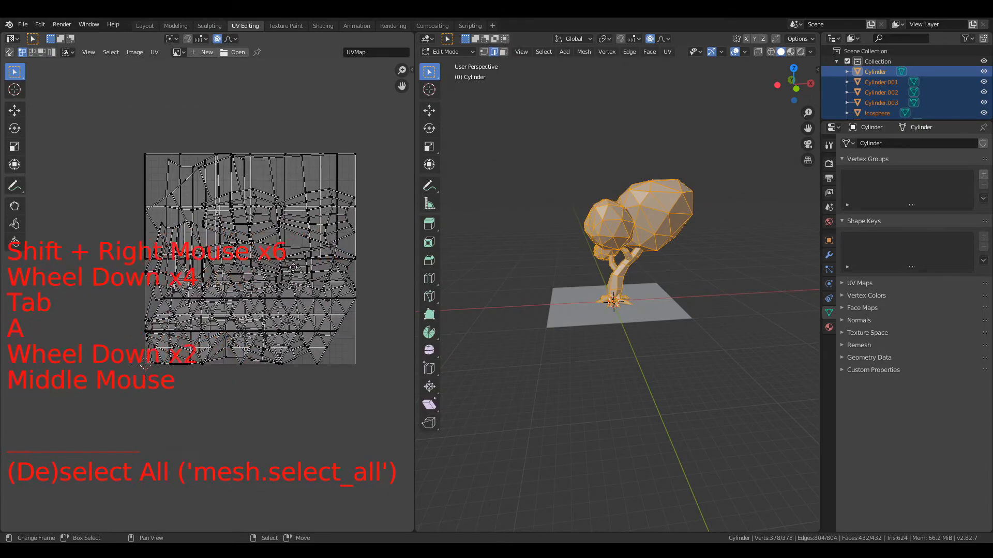
scroll(362, 228, up, 4)
middle_drag(352, 203, 189, 163)
middle_drag(54, 332, 412, 421)
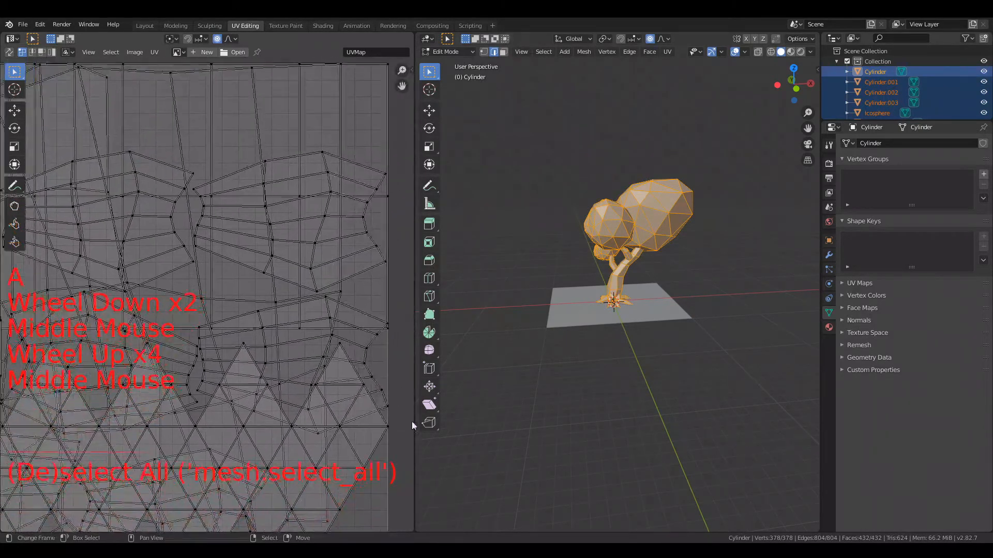
scroll(604, 259, up, 3)
middle_drag(627, 264, 695, 261)
scroll(654, 193, up, 4)
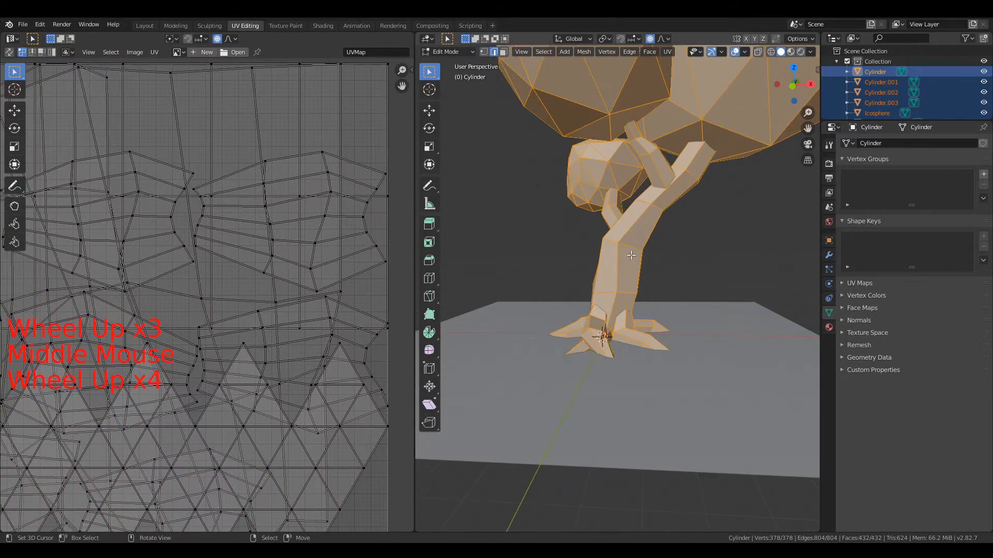
key(Tab)
Create a new material on the trunk and name it Bark
right_click(631, 256)
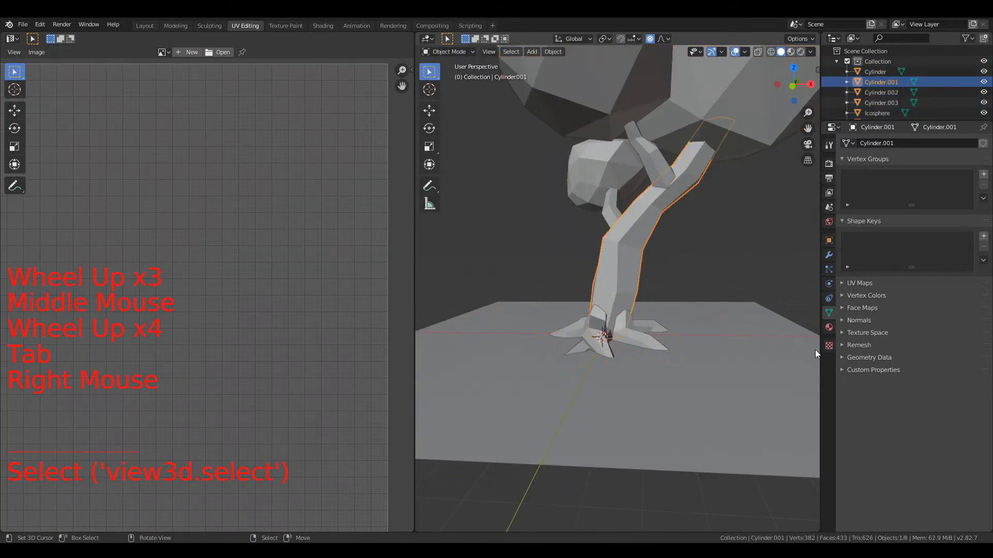
click(829, 327)
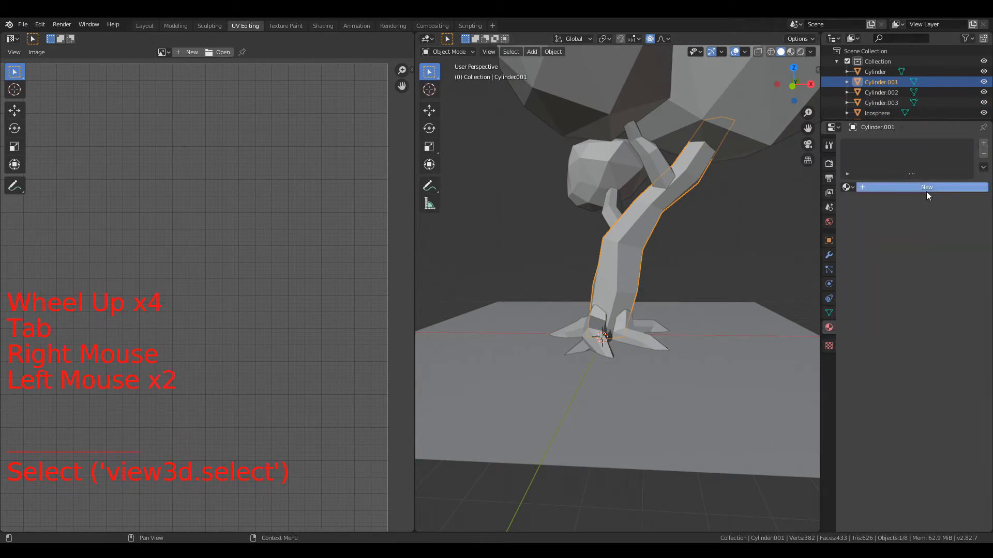
click(927, 189)
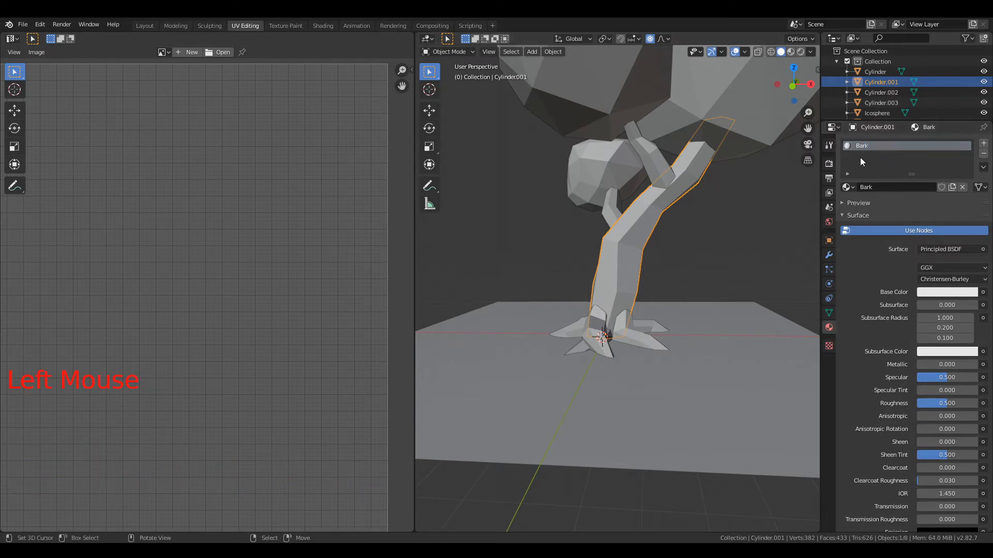
Assign the existing Bark material to the roots
right_click(631, 340)
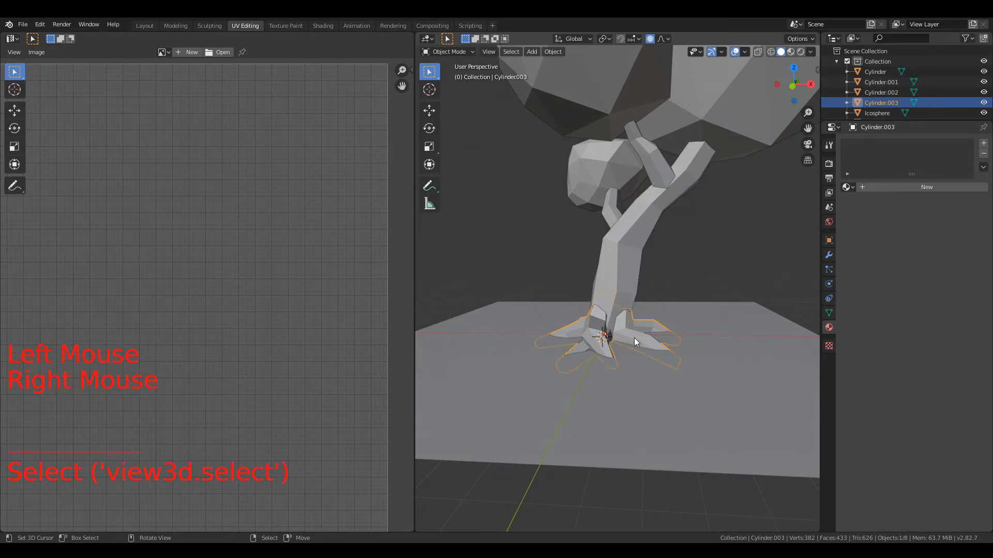
click(847, 187)
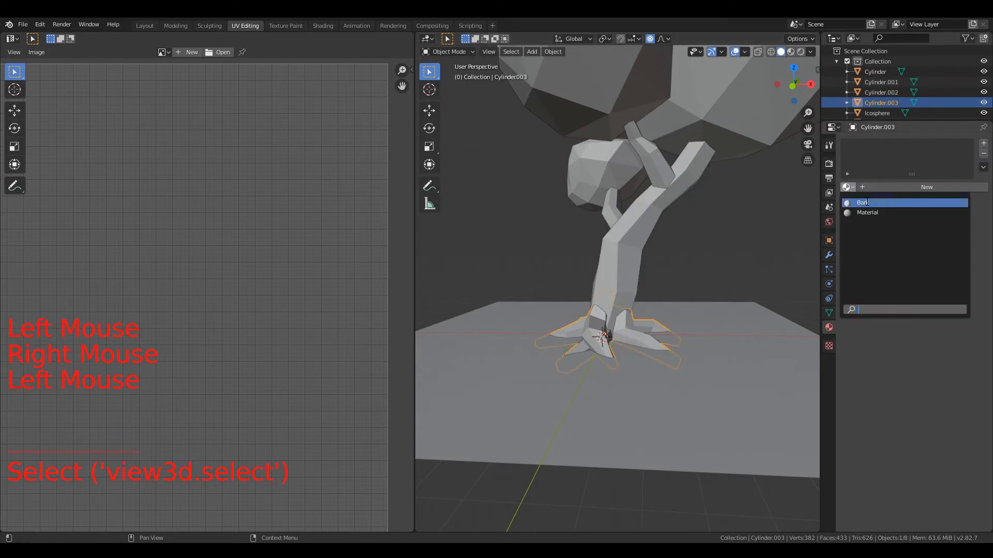
click(862, 203)
Assign the existing Bark material to each of the two branches
middle_drag(675, 312, 650, 287)
right_click(615, 210)
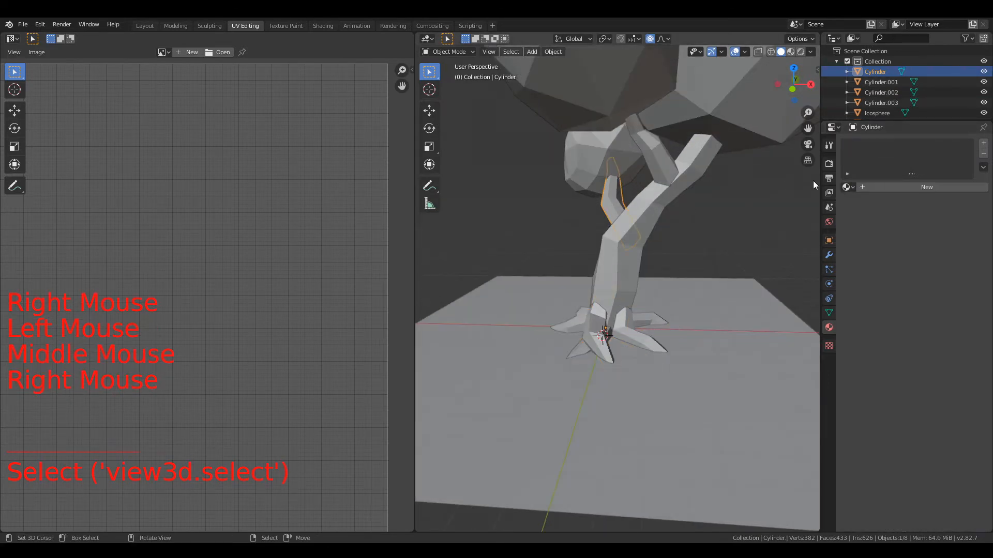
click(847, 187)
click(863, 201)
right_click(662, 160)
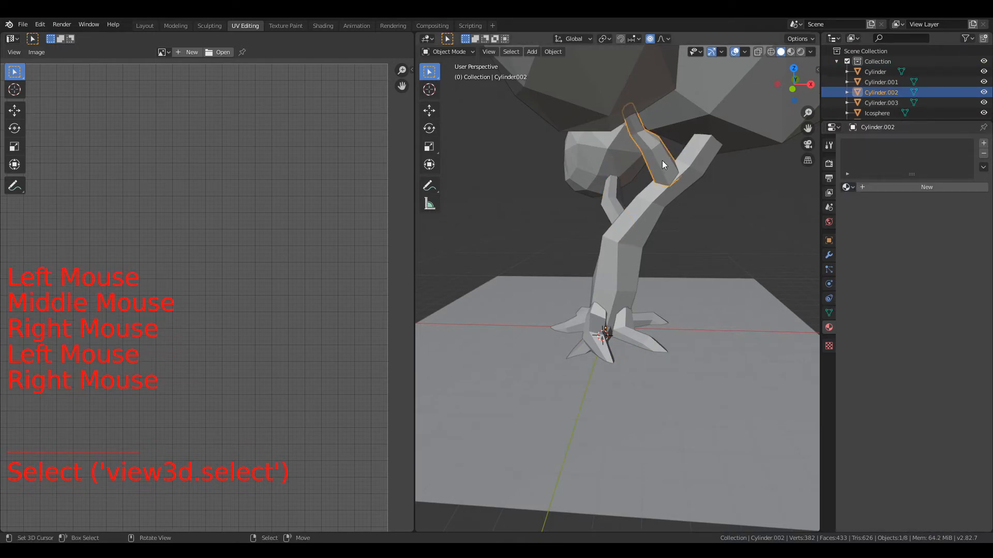
click(847, 187)
click(864, 212)
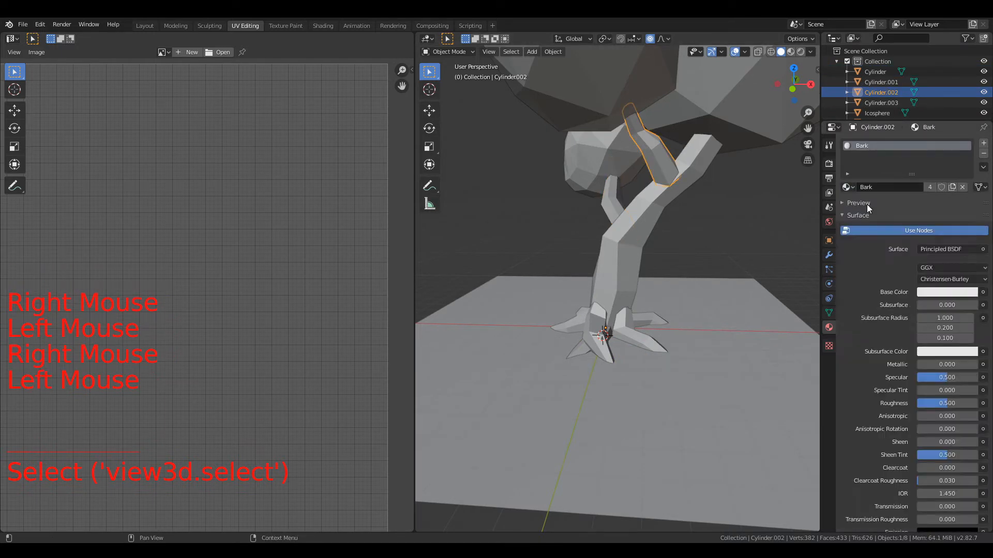
Create a new material on the medium foliage clump and name it Leaves
scroll(579, 150, down, 2)
right_click(587, 123)
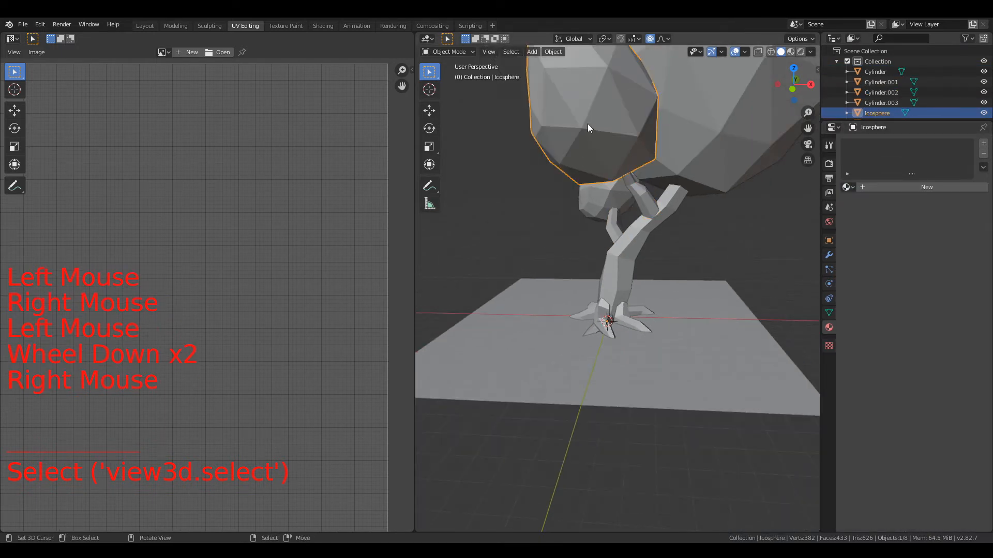
click(937, 186)
double_click(889, 147)
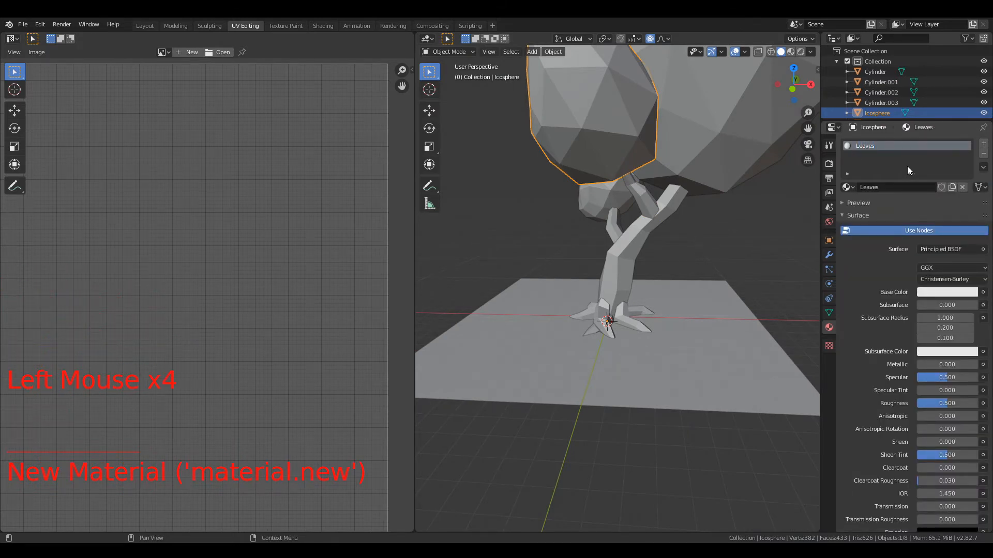
Assign the existing Leaves material to the large foliage clump and the smallest one
shift+middle_drag(647, 97, 657, 173)
right_click(755, 157)
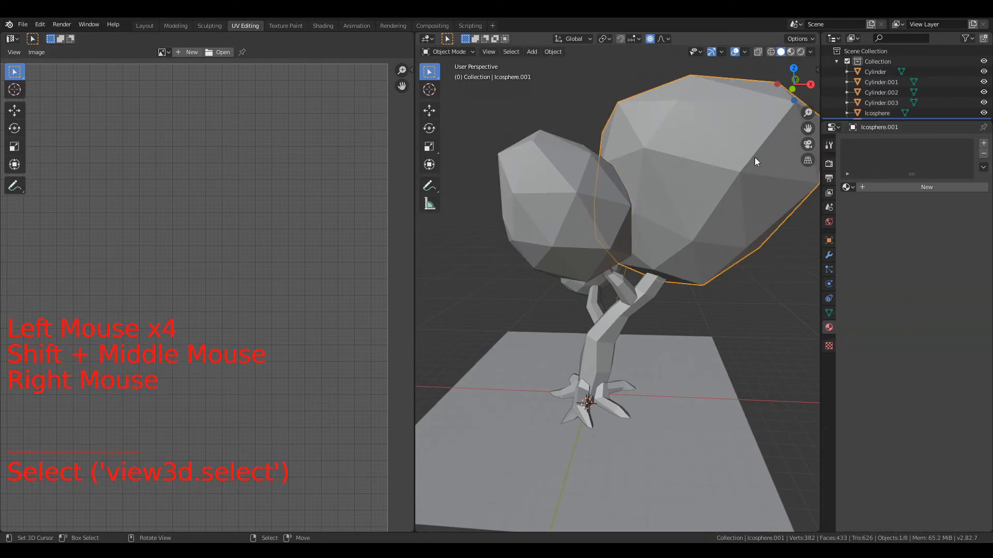
click(847, 187)
click(869, 212)
middle_drag(573, 211, 592, 256)
right_click(573, 282)
click(847, 187)
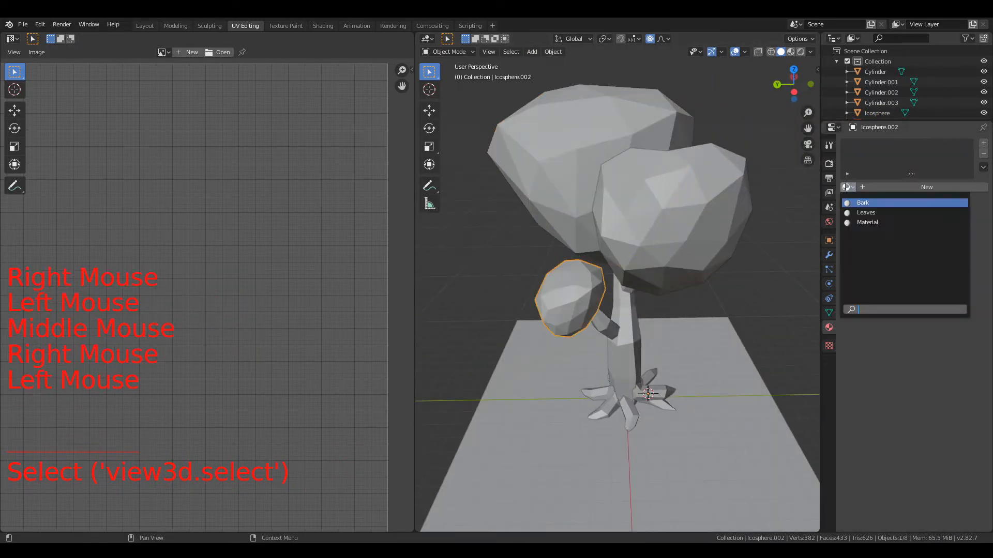
click(868, 212)
Set the base color of the Leaves material to bright green and that of the Bark material to dark brown
scroll(623, 215, down, 7)
middle_drag(622, 216, 672, 223)
scroll(717, 278, up, 6)
key(alt+a)
scroll(724, 238, up, 2)
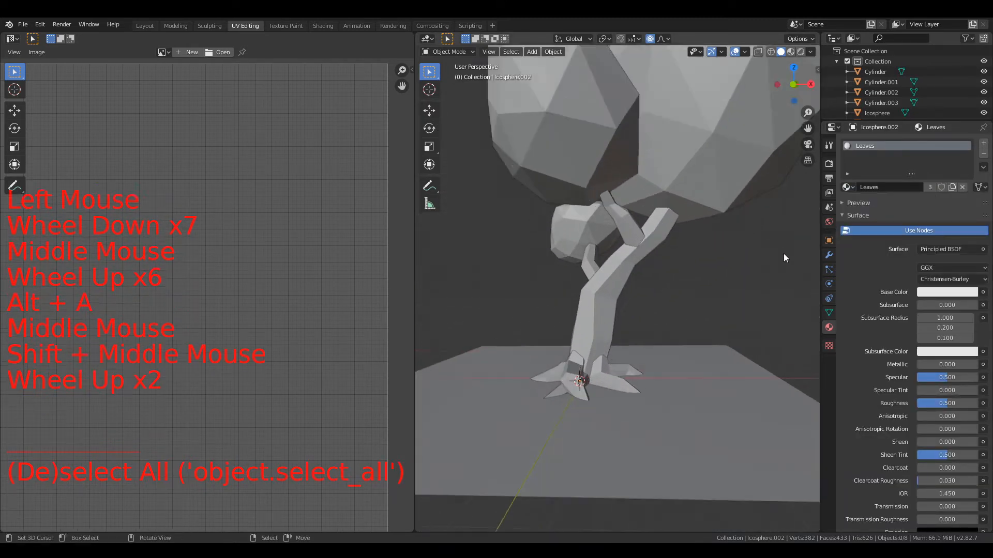
click(931, 291)
mouse_move(914, 184)
mouse_down()
mouse_move(897, 178)
mouse_move(920, 218)
mouse_move(971, 209)
mouse_move(970, 197)
mouse_move(915, 212)
mouse_up()
right_click(658, 227)
click(946, 292)
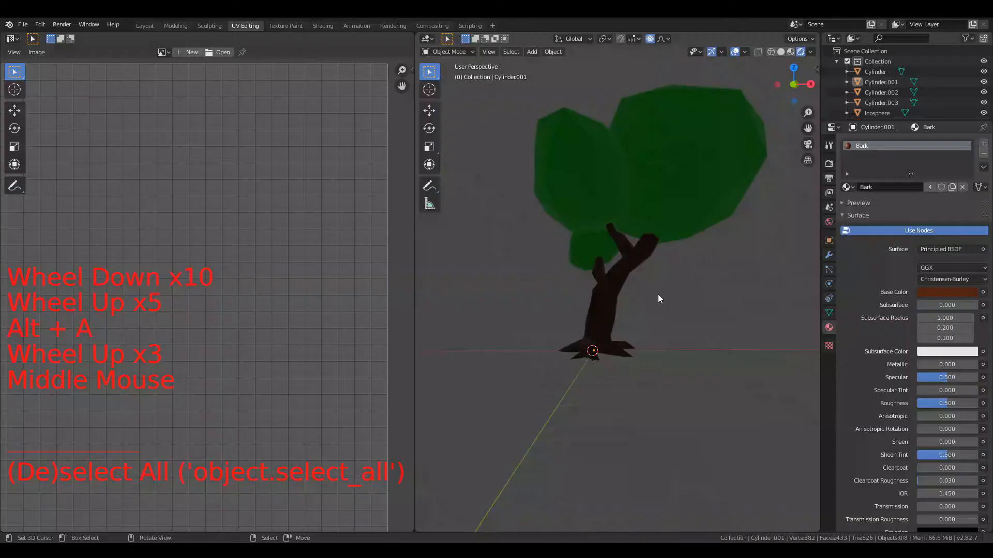
Examine the colored tree in rendered shading, and return the viewport to solid shading
scroll(656, 293, down, 2)
scroll(657, 293, up, 4)
middle_drag(657, 294, 729, 290)
scroll(642, 296, down, 2)
scroll(580, 279, up, 1)
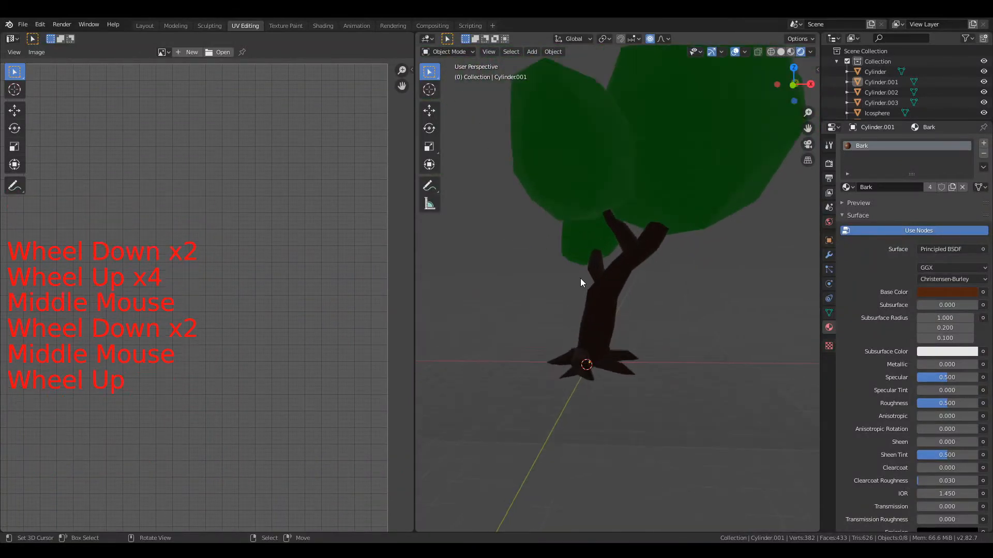
middle_drag(580, 278, 600, 283)
click(782, 52)
scroll(607, 226, down, 2)
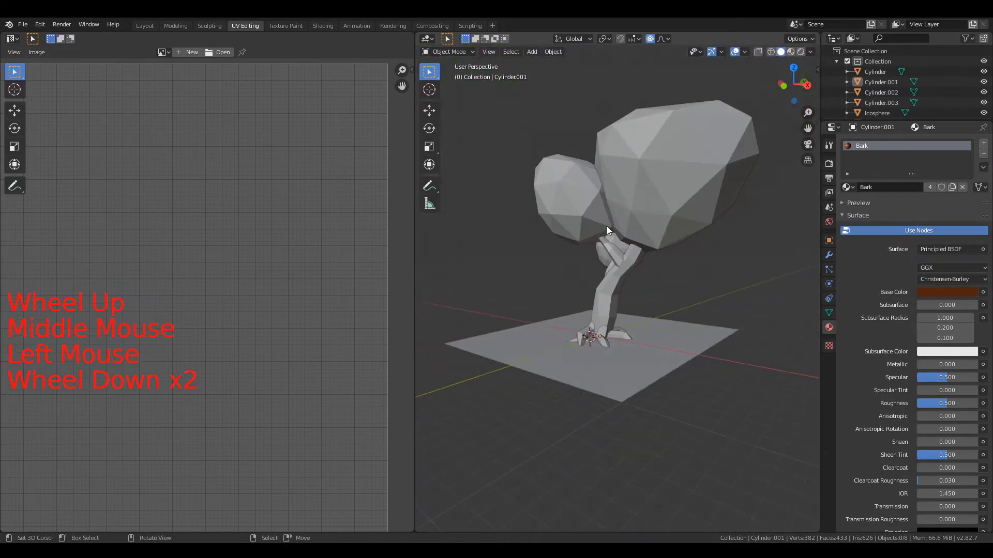
Select the large foliage clump and switch to the Shading workspace with the whole tree in view
right_drag(675, 179, 681, 175)
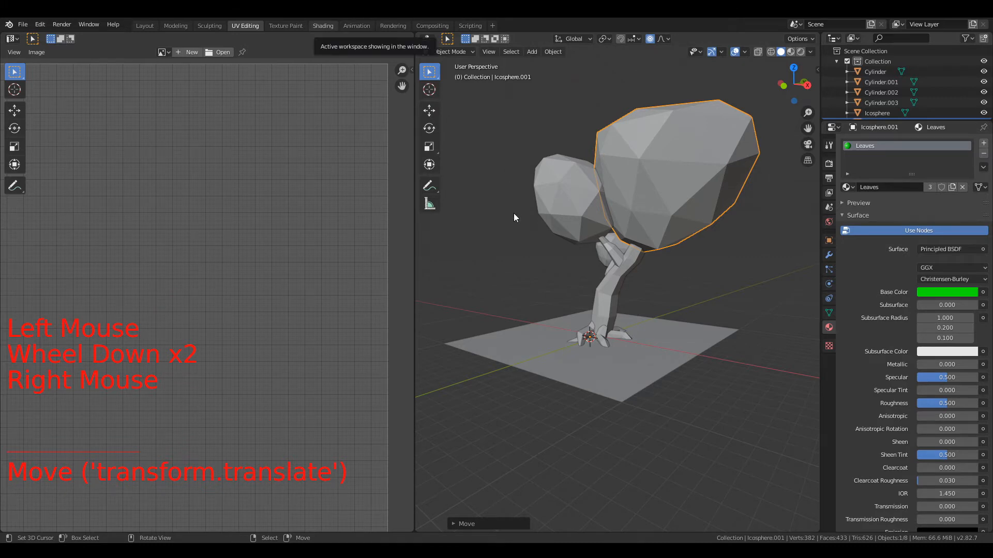
click(322, 26)
mouse_move(377, 393)
middle_down()
mouse_move(532, 391)
mouse_move(497, 439)
middle_up()
scroll(483, 387, up, 4)
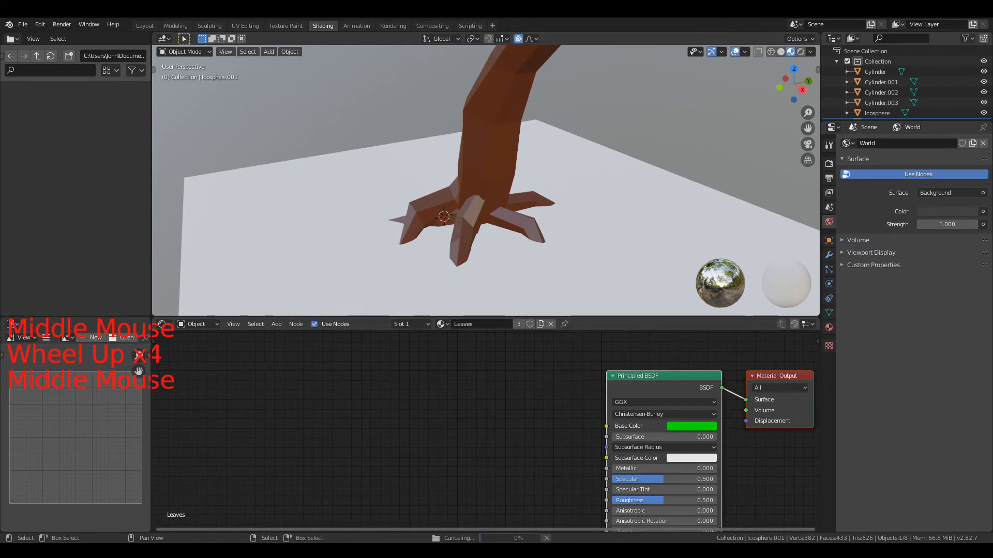
scroll(500, 138, down, 5)
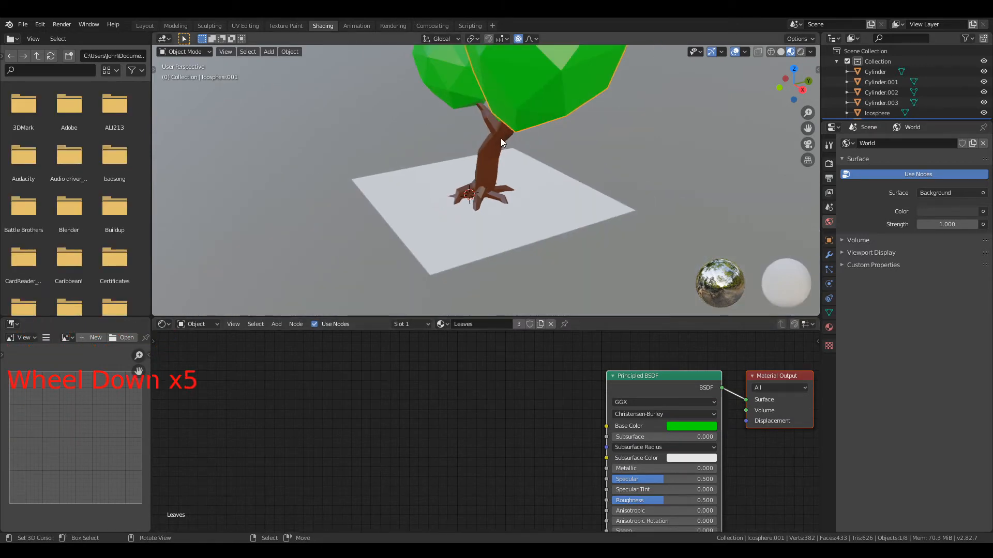
shift+middle_drag(491, 200, 560, 209)
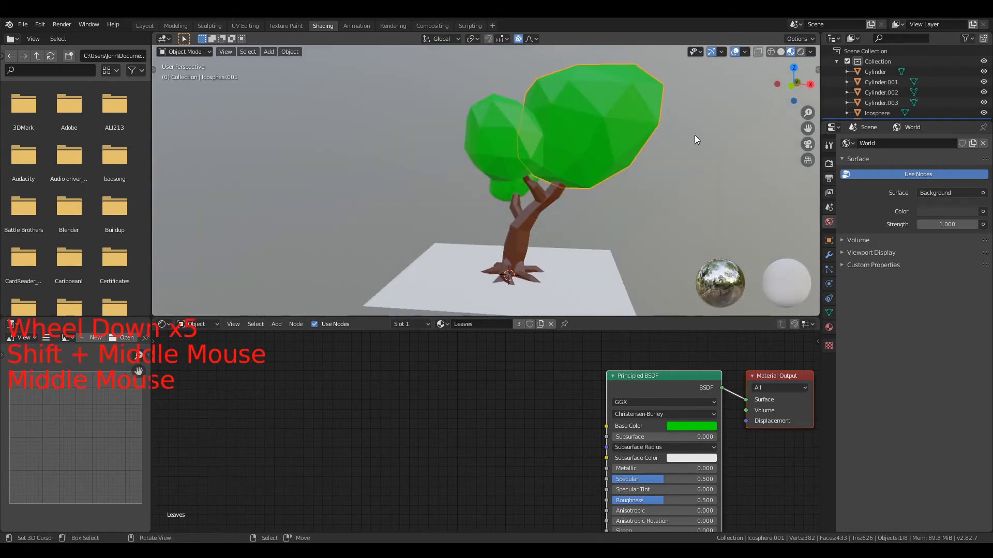
Try a Subdivision Surface modifier on the large foliage clump and remove it
click(829, 255)
click(876, 144)
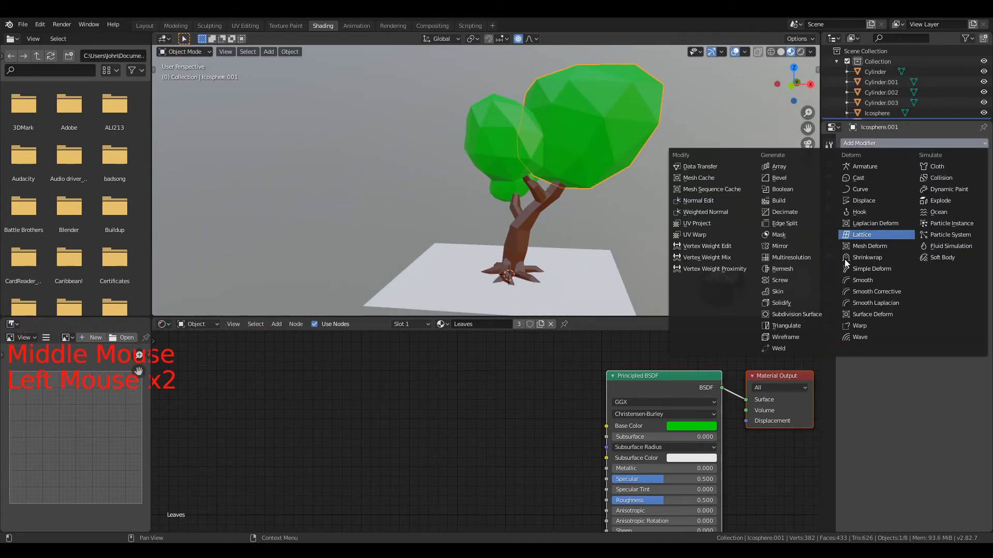
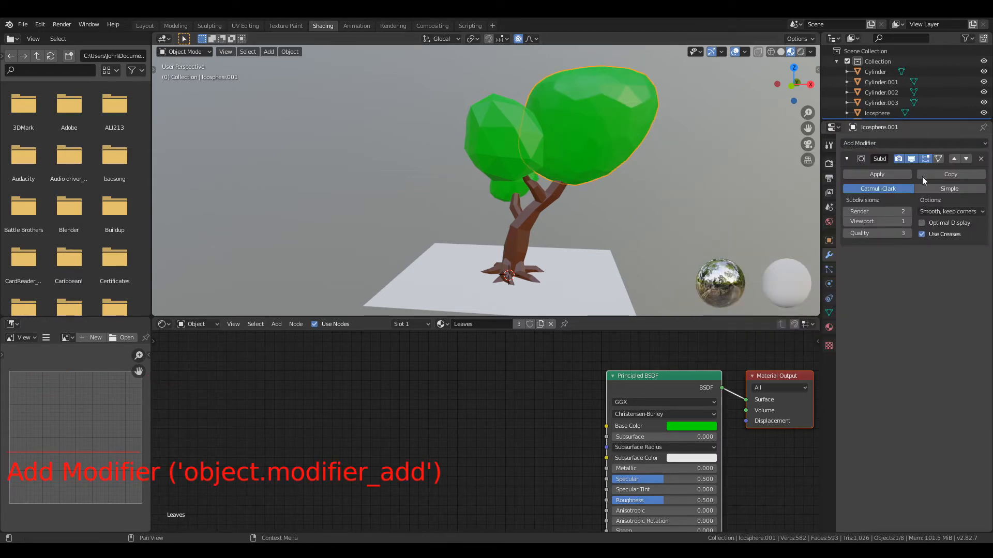
click(981, 159)
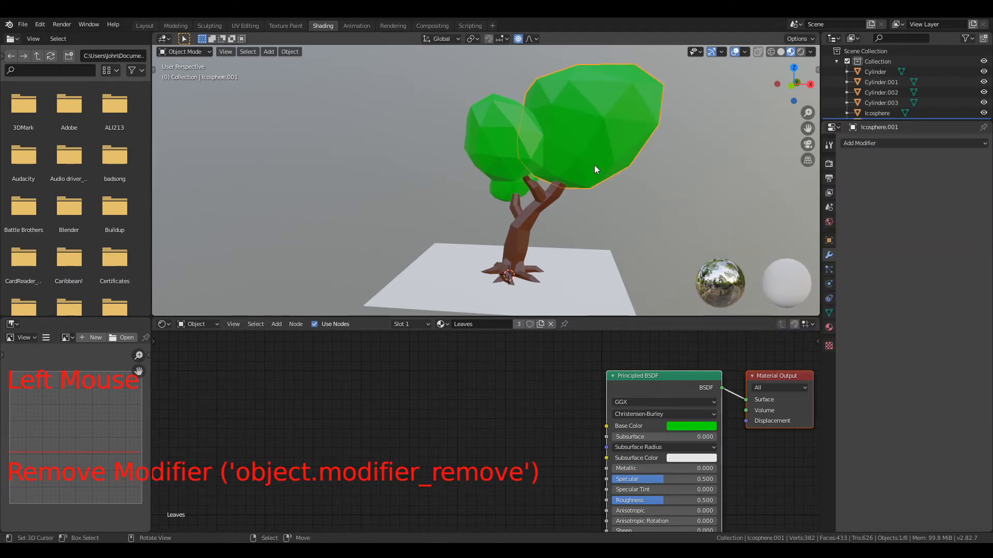
Add a Noise Texture node to the Leaves material and connect its Color output to the Principled BSDF's Base Color
middle_drag(538, 336, 514, 535)
scroll(473, 404, up, 4)
mouse_move(473, 405)
middle_down()
mouse_move(493, 369)
mouse_move(489, 401)
middle_up()
key(shift+a)
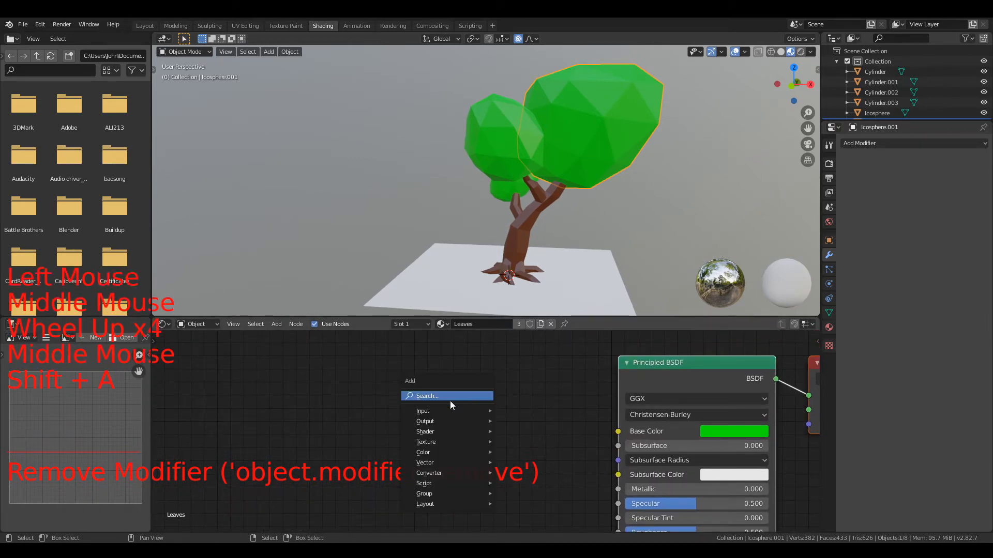
mouse_move(461, 442)
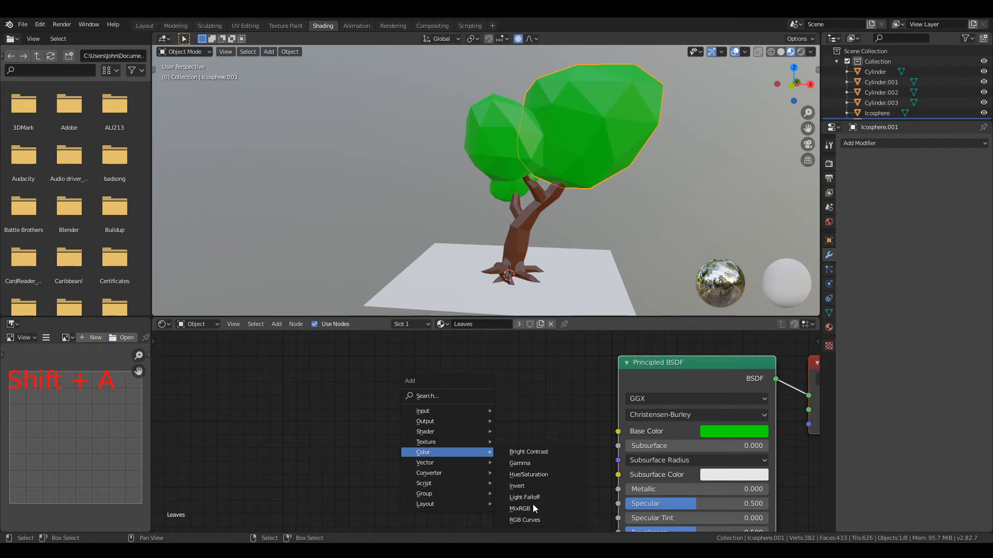
mouse_move(448, 475)
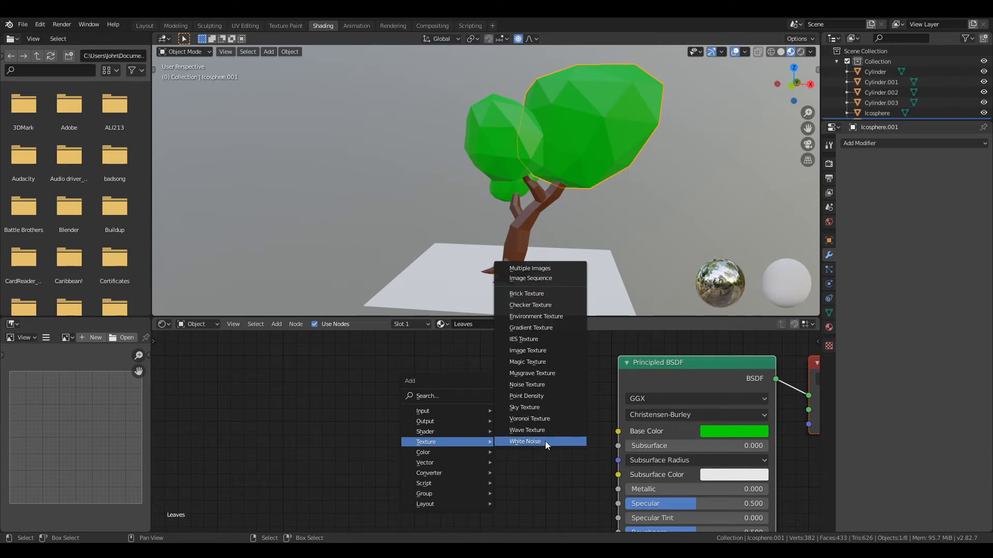
click(538, 386)
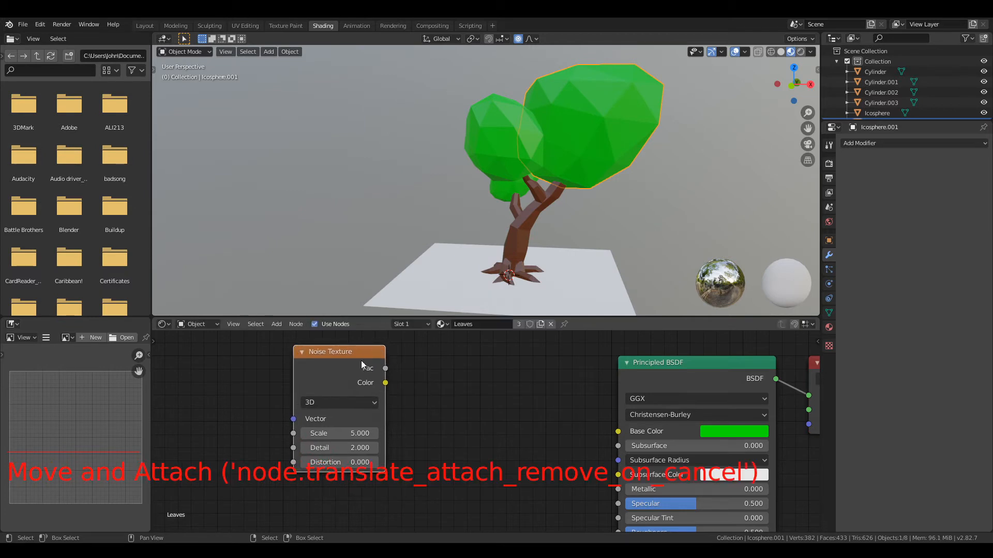
click(389, 374)
drag(386, 383, 617, 431)
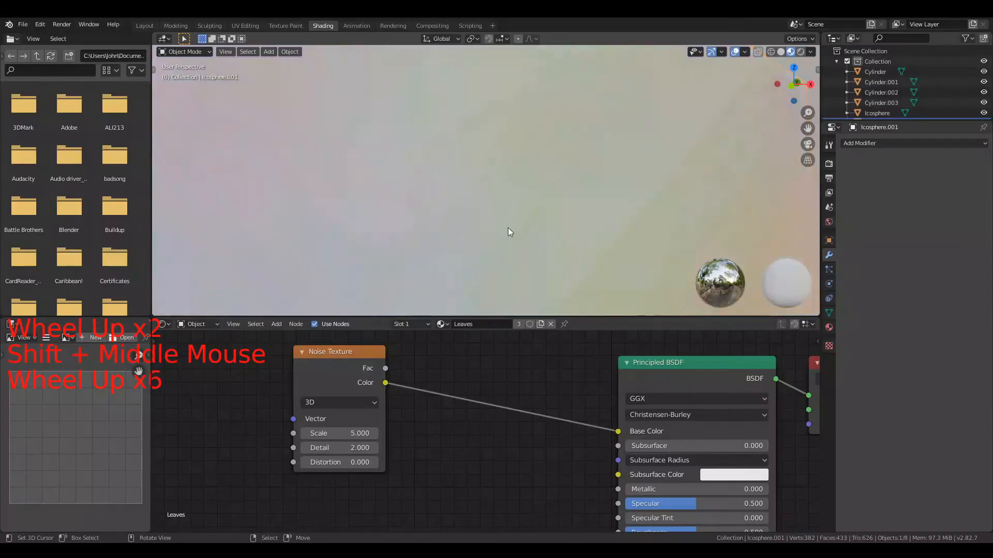
Insert a ColorRamp node between the Noise Texture and the Principled BSDF of the Leaves material
scroll(508, 228, down, 6)
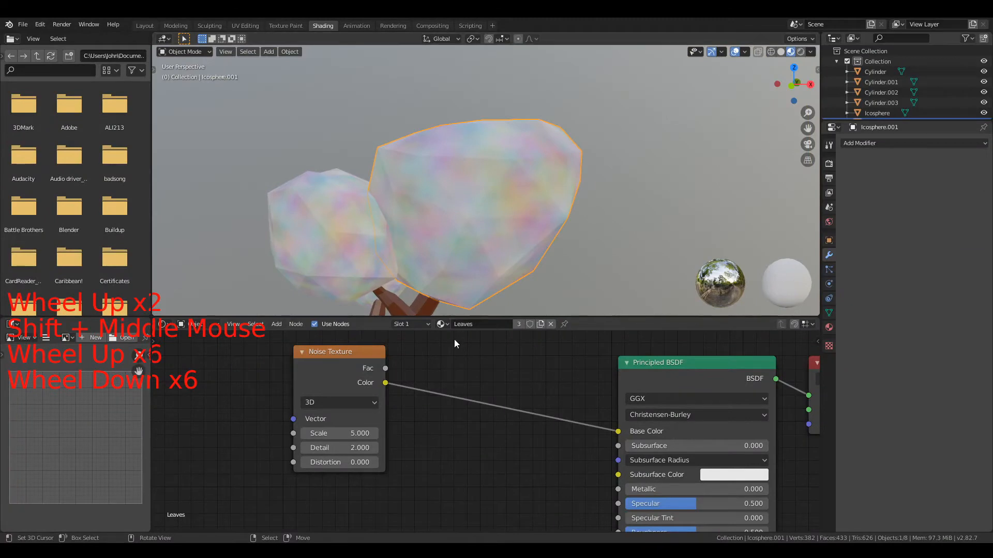
scroll(462, 349, down, 4)
scroll(442, 252, down, 1)
shift+middle_drag(442, 252, 457, 286)
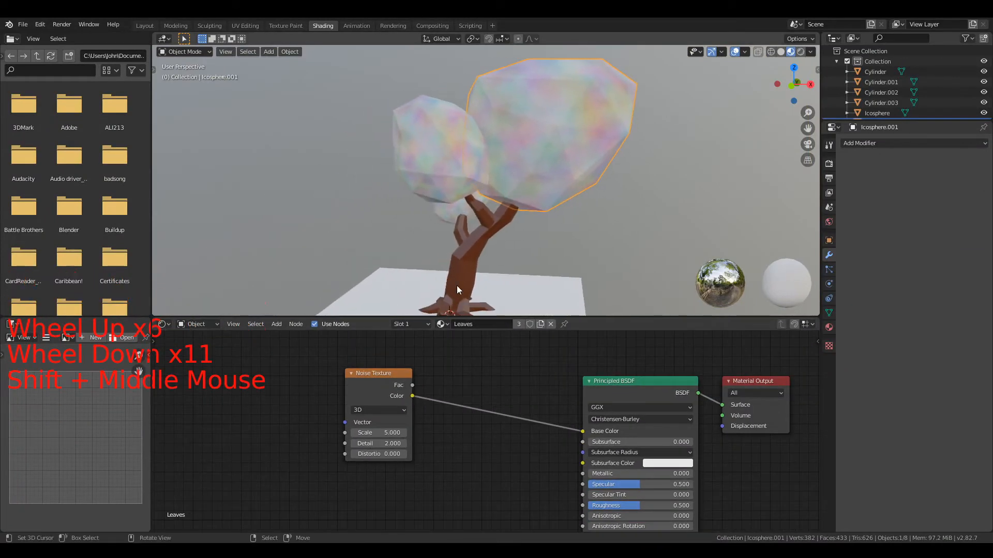
drag(353, 388, 264, 377)
key(shift+a)
click(425, 325)
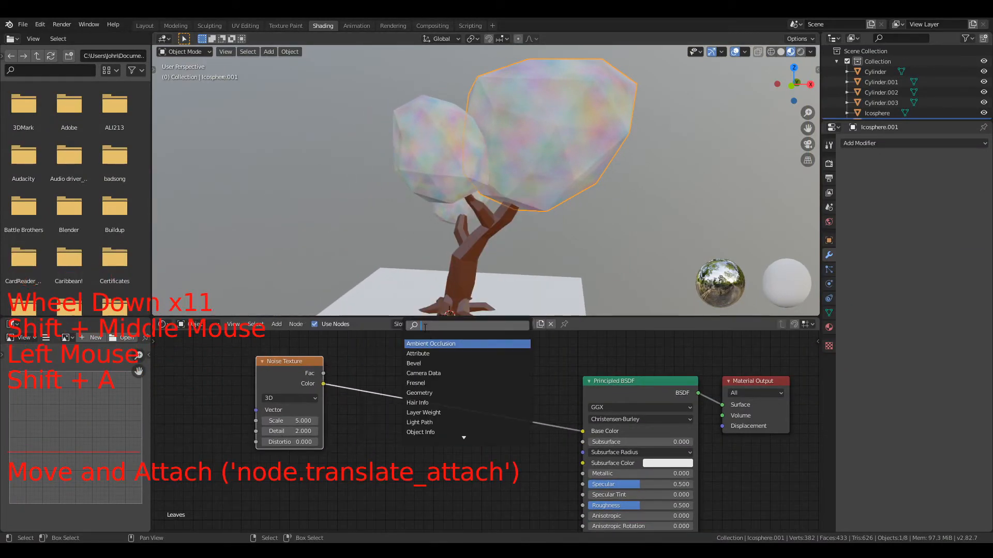
text(ramp)
click(448, 352)
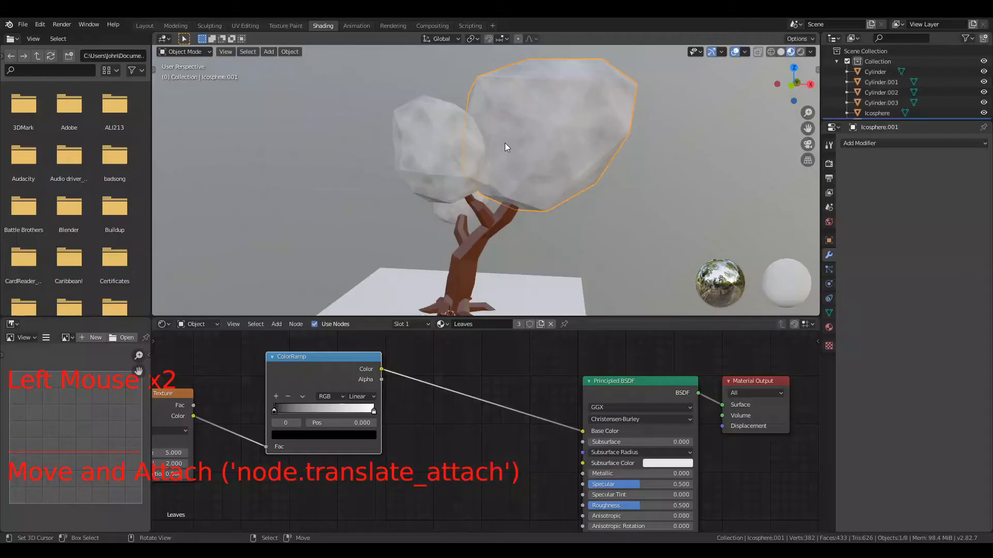
Set the ColorRamp's first stop to a very dark green, about R 0.001, G 0.048, B 0.000
scroll(505, 142, up, 2)
middle_drag(505, 143, 237, 197)
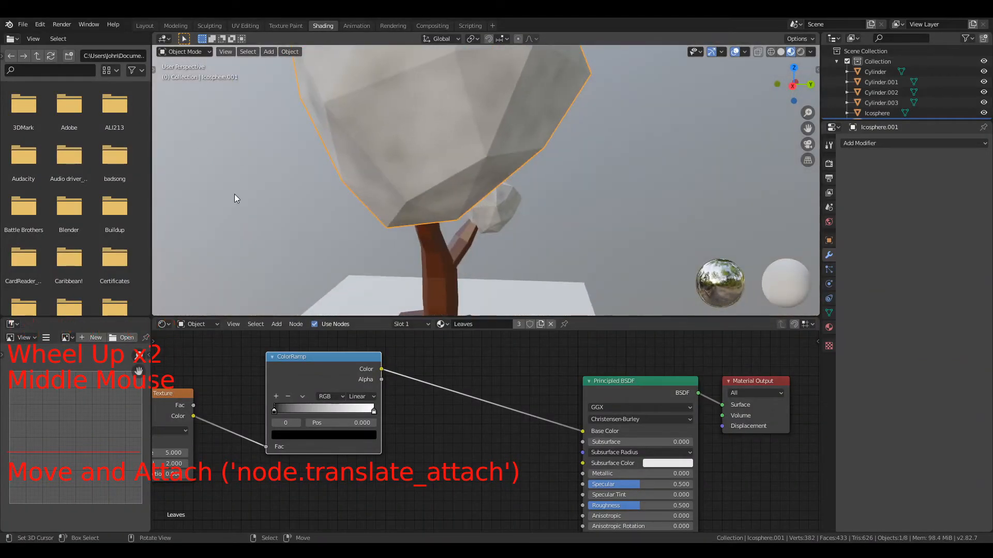
middle_drag(438, 356, 600, 336)
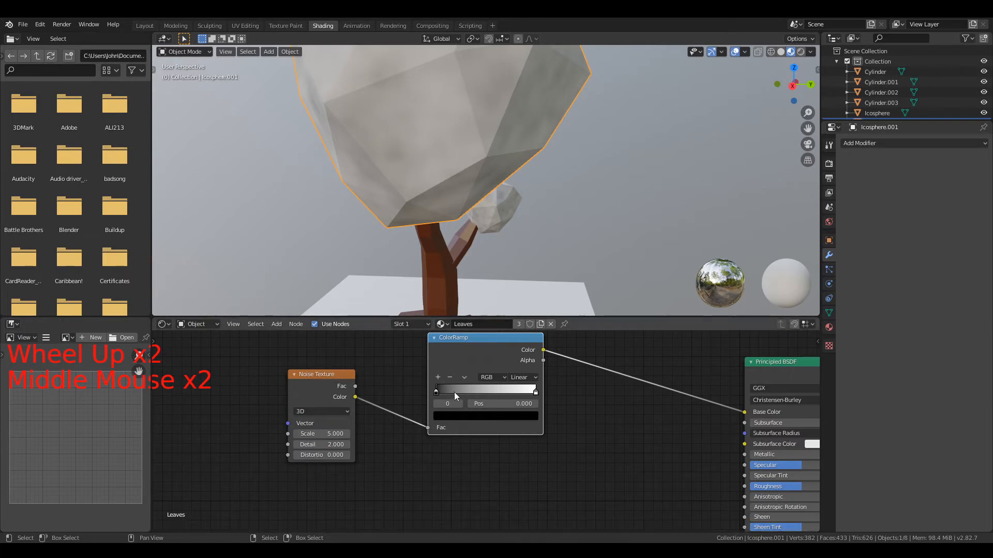
click(436, 389)
click(449, 415)
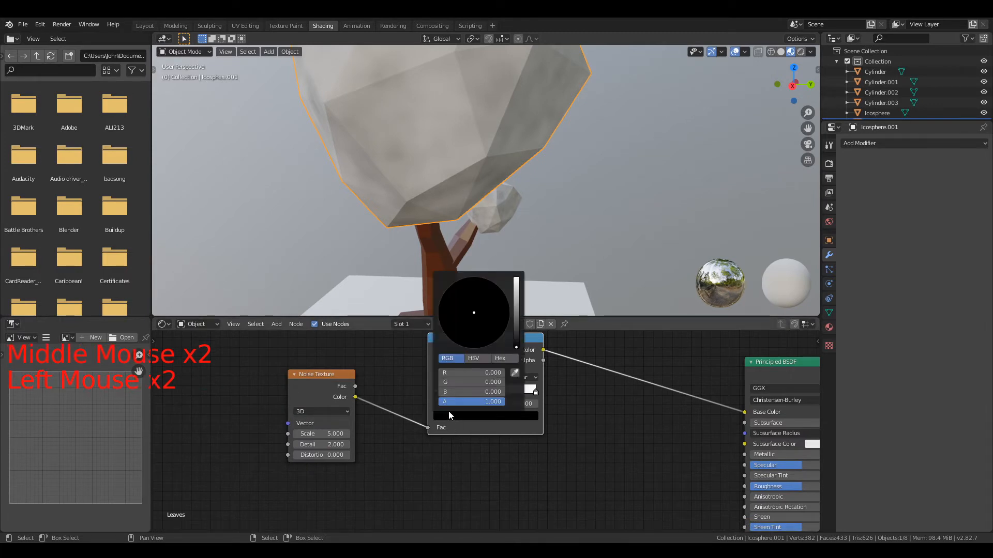
drag(516, 342, 516, 309)
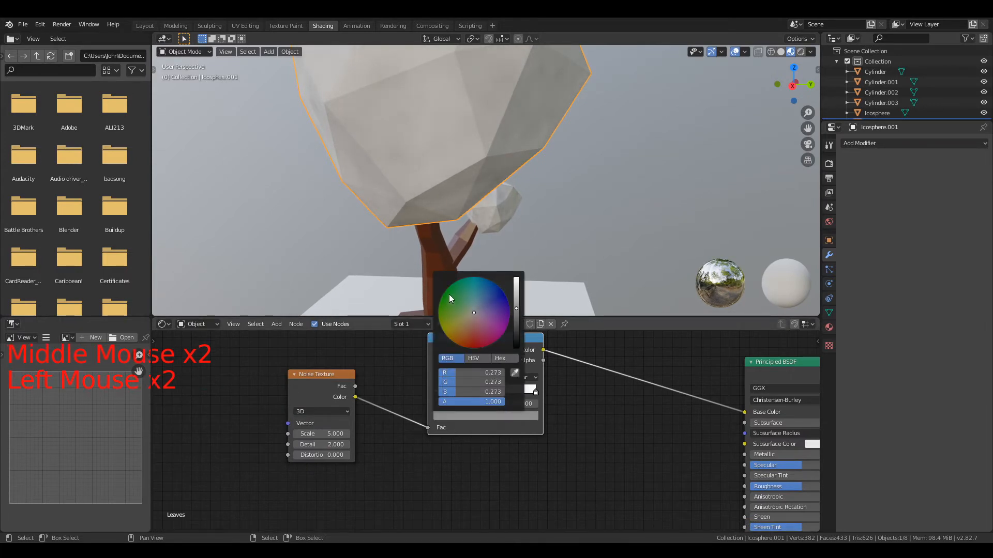
drag(449, 294, 442, 297)
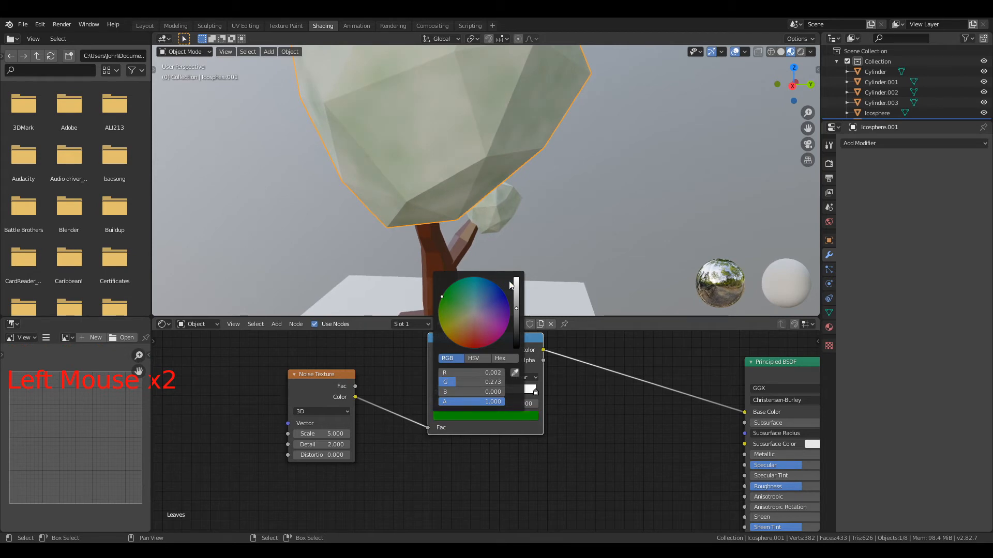
drag(517, 323, 516, 331)
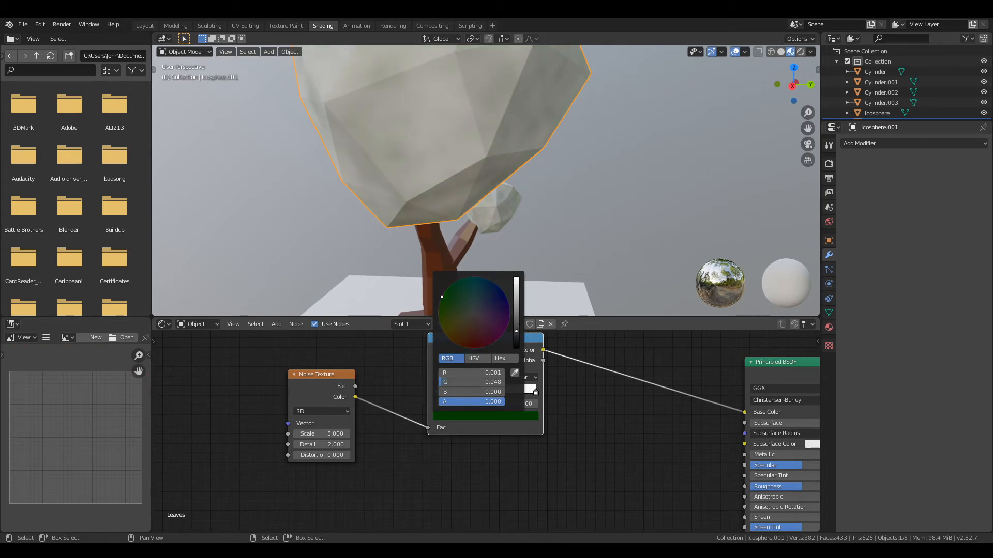
Set the ColorRamp's last stop to bright green
click(536, 393)
click(526, 417)
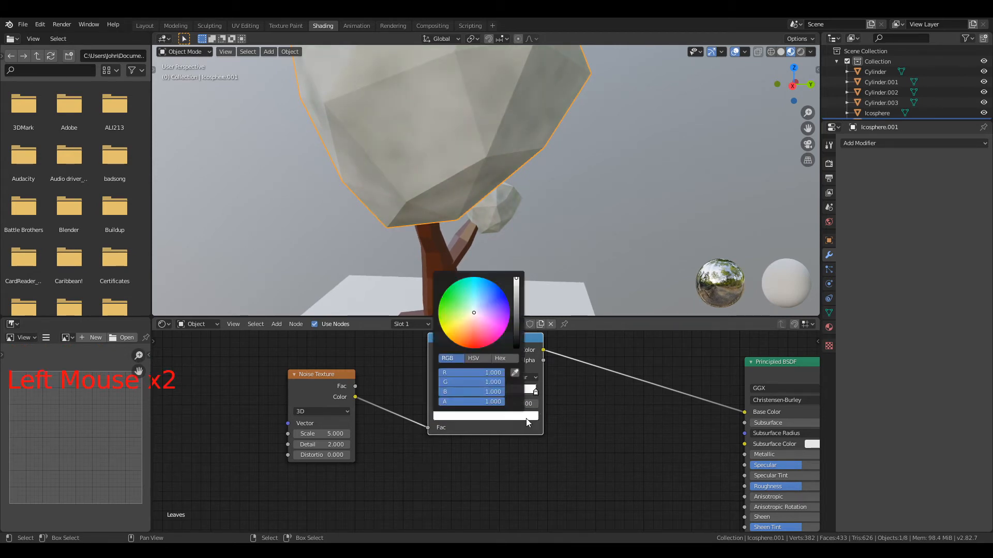
click(444, 299)
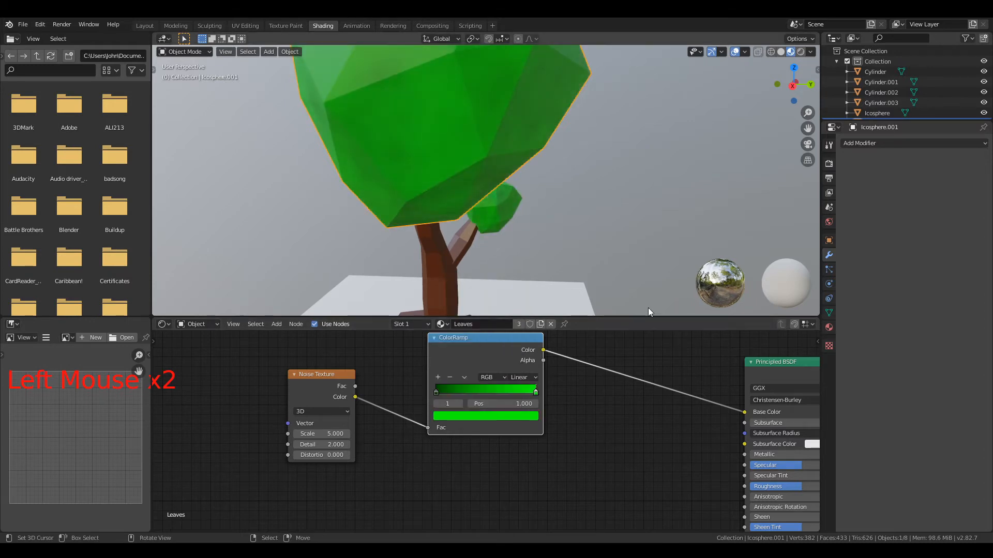
Shift the ColorRamp's dark green stop to position 0.264 for stronger mottling on the foliage
scroll(576, 176, down, 3)
middle_drag(576, 176, 220, 175)
scroll(362, 258, up, 4)
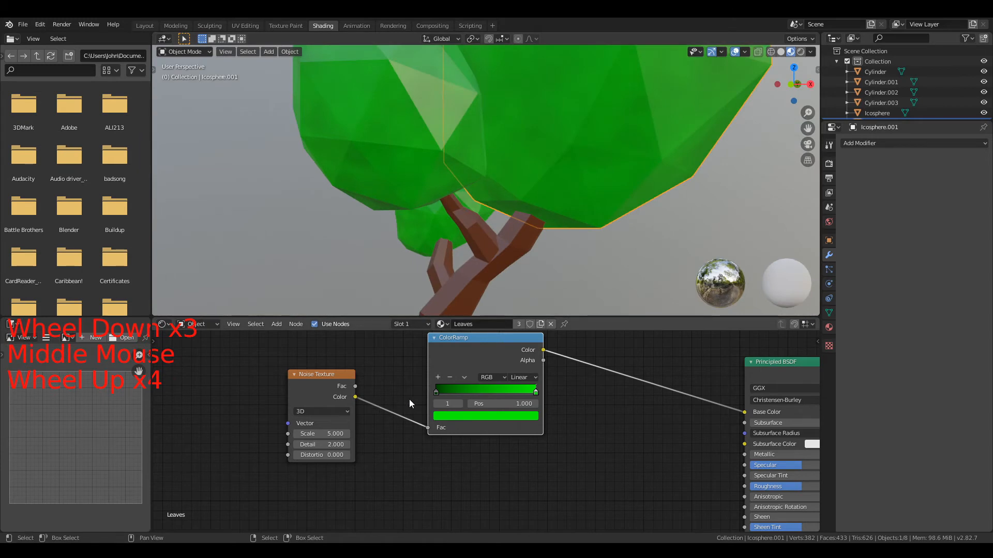
drag(434, 393, 464, 389)
scroll(522, 176, down, 3)
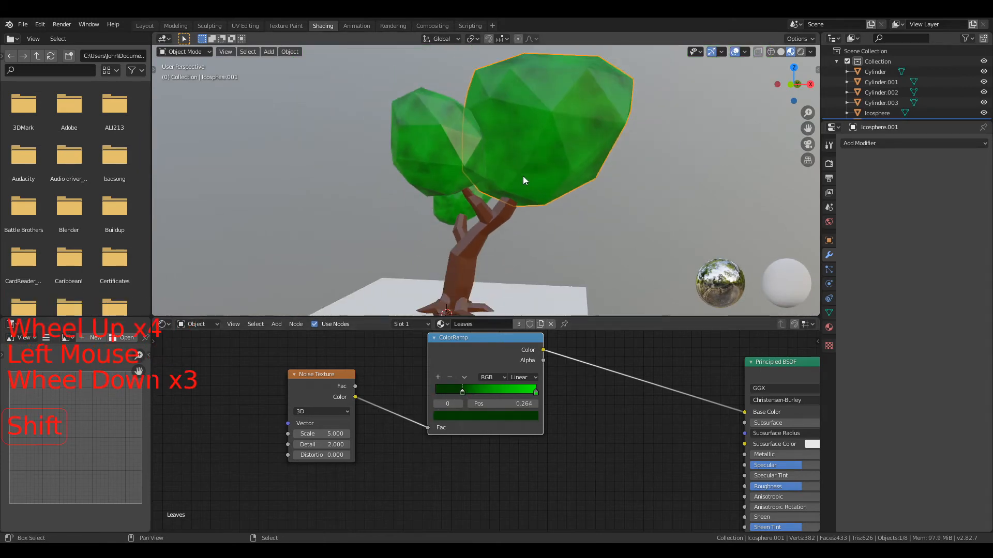
Deselect everything and lighten the ColorRamp's dark stop to a medium-dark green with a G value of about 0.12
scroll(511, 218, up, 1)
shift+middle_drag(523, 175, 665, 215)
scroll(507, 218, up, 1)
key(alt+a)
scroll(564, 239, up, 3)
click(491, 415)
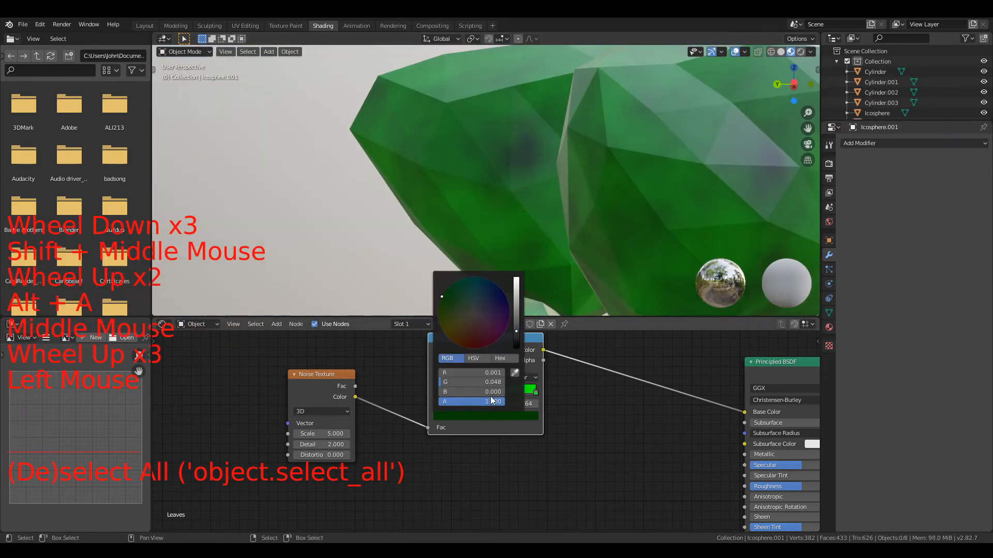
drag(515, 325, 516, 322)
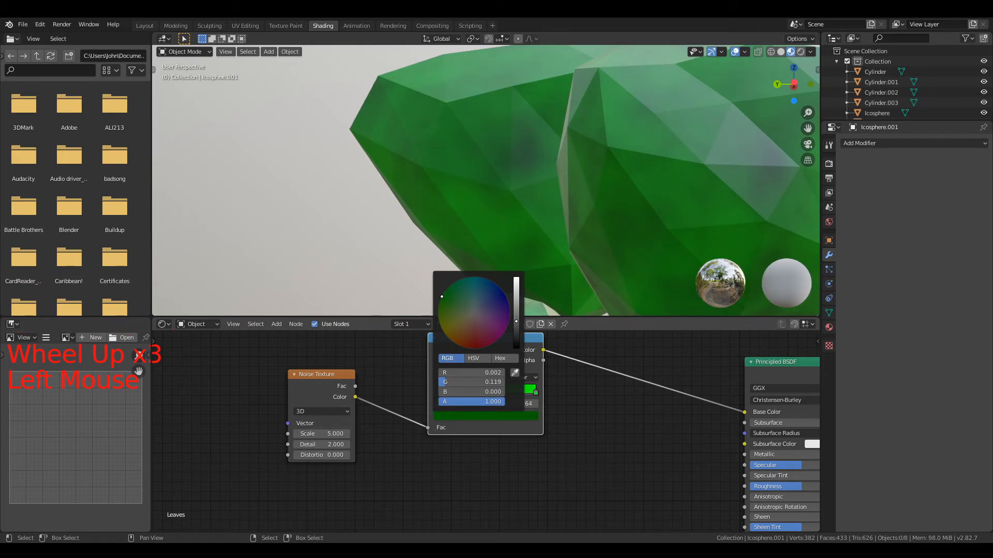
Examine the mottled green foliage from several sides and distances
scroll(571, 206, down, 3)
middle_drag(571, 206, 443, 219)
scroll(402, 186, down, 2)
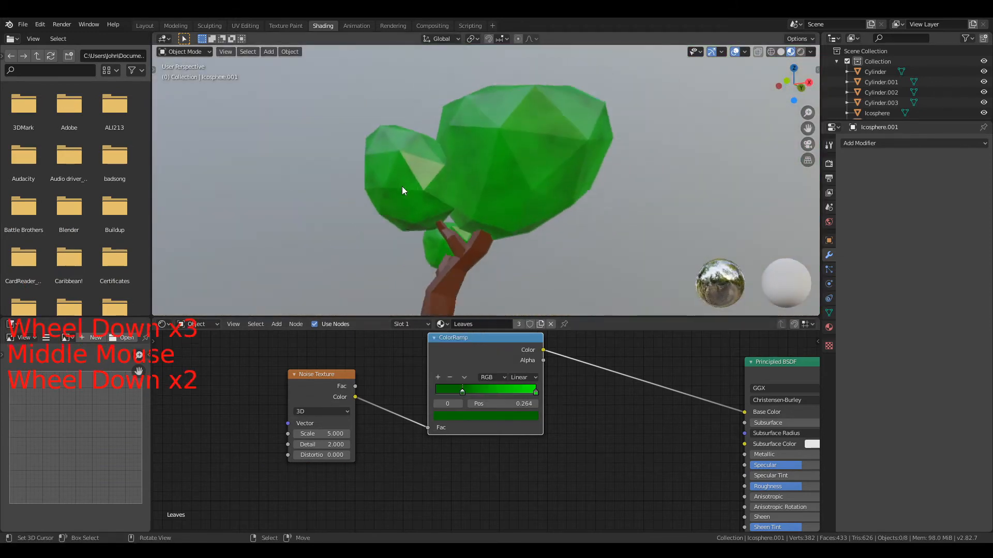
scroll(402, 186, down, 1)
shift+middle_drag(402, 186, 539, 219)
scroll(482, 169, down, 1)
scroll(482, 169, up, 3)
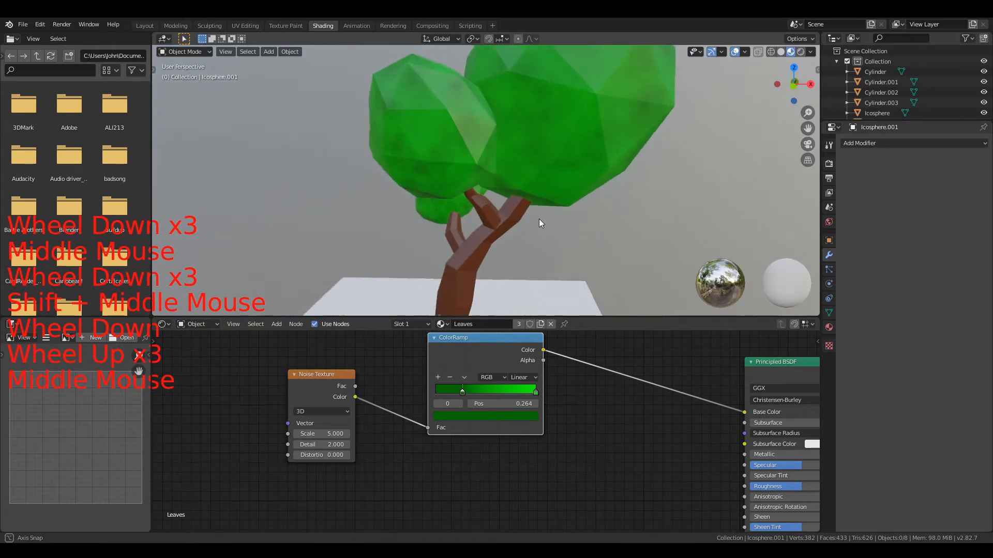
scroll(538, 219, down, 3)
Space the Noise Texture and ColorRamp nodes farther away from the Principled BSDF
drag(320, 374, 237, 352)
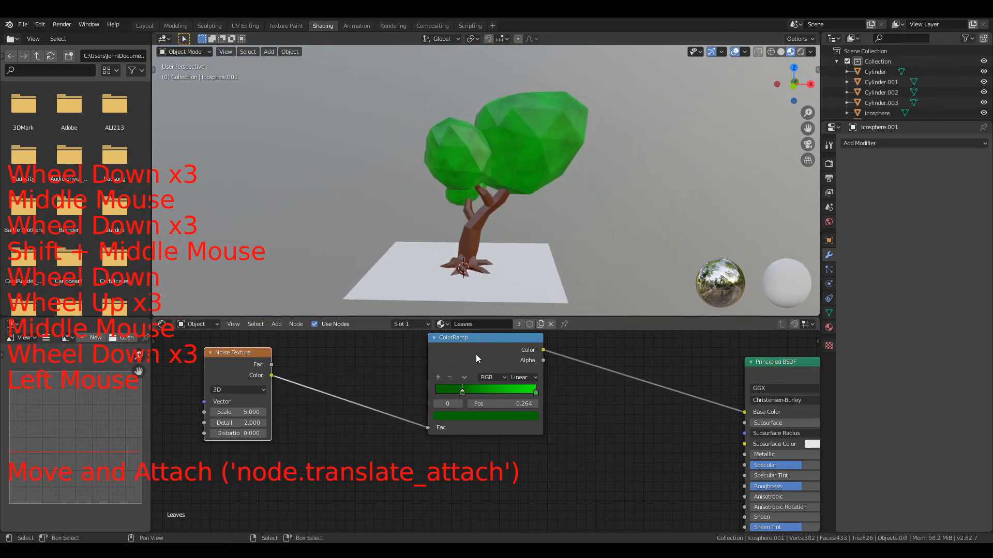
drag(488, 357, 421, 336)
scroll(504, 178, down, 3)
scroll(495, 225, up, 4)
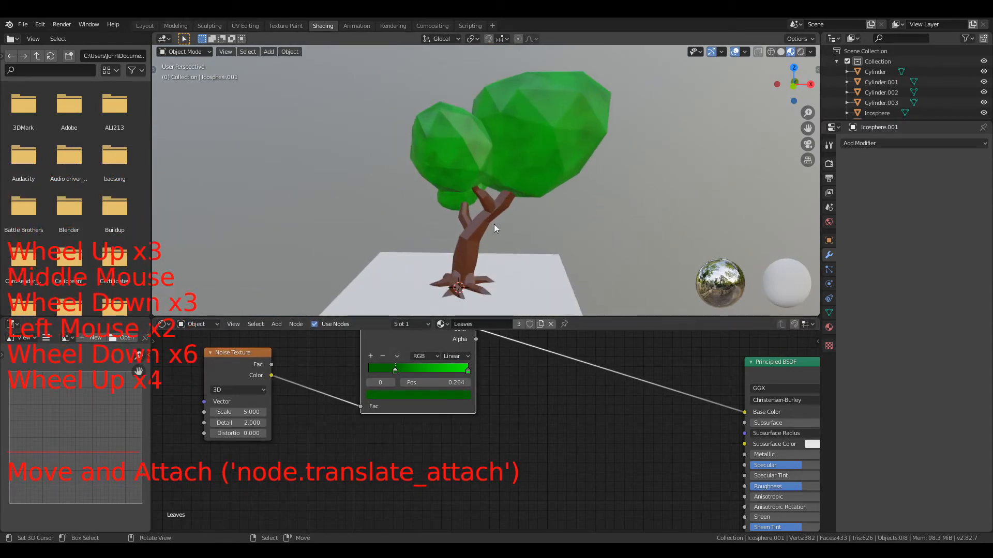
Select the trunk, add a Wave Texture node to its Bark material and connect its Color output to Base Color
right_click(463, 241)
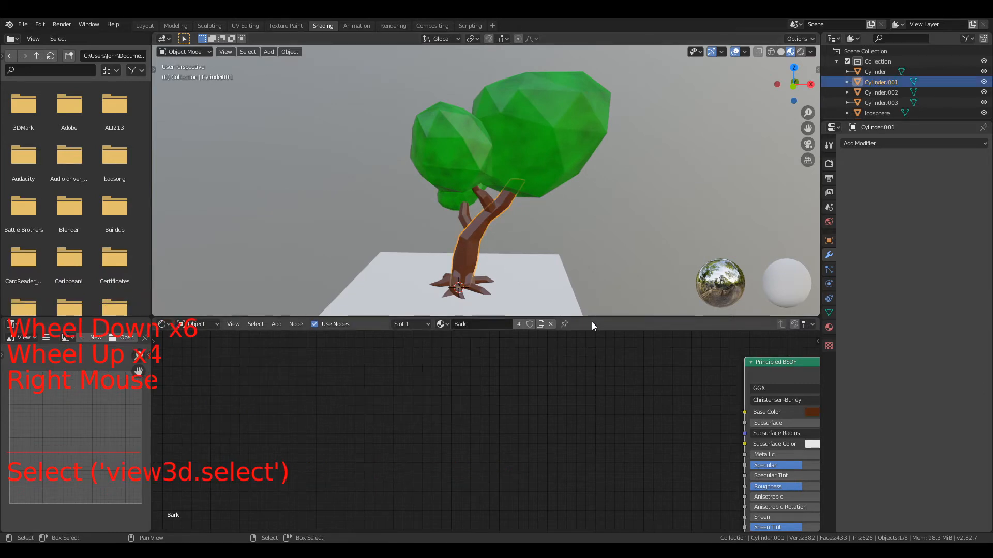
scroll(548, 370, up, 1)
middle_drag(540, 370, 470, 358)
scroll(560, 370, down, 3)
scroll(506, 390, up, 3)
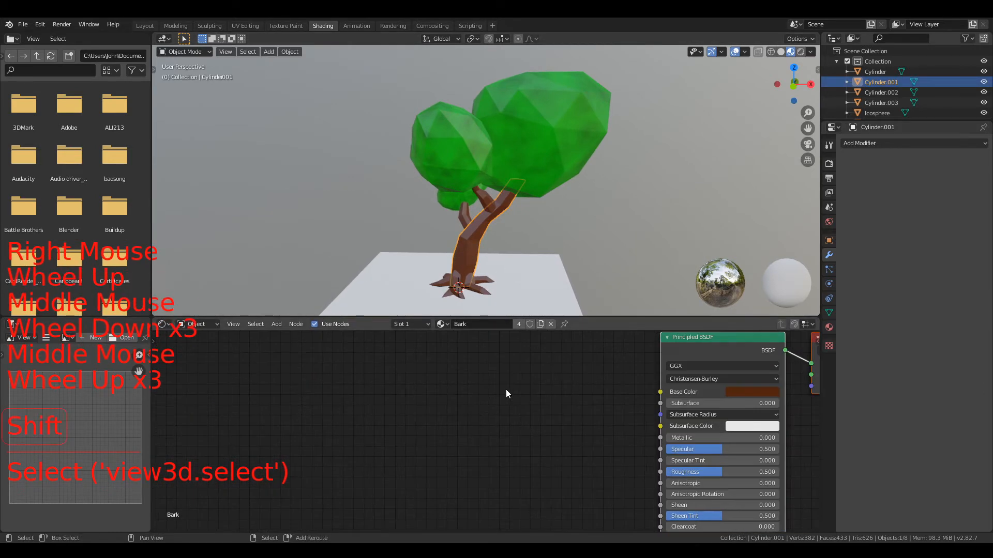
key(shift+a)
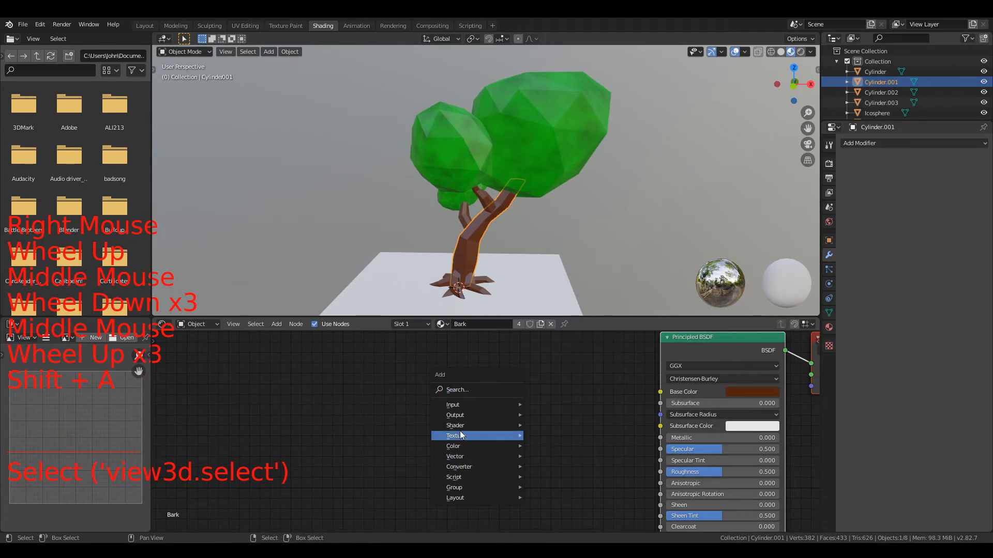
mouse_move(492, 435)
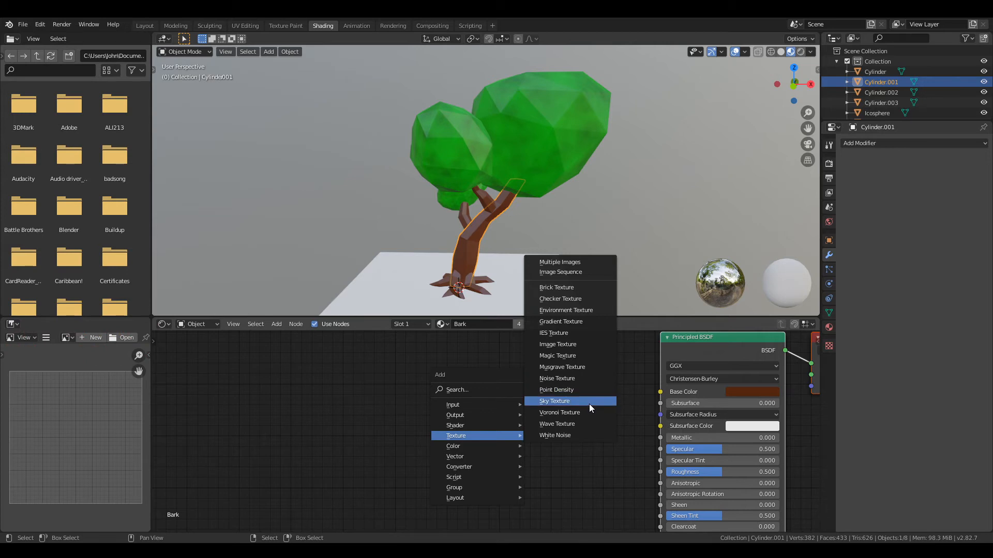
click(581, 423)
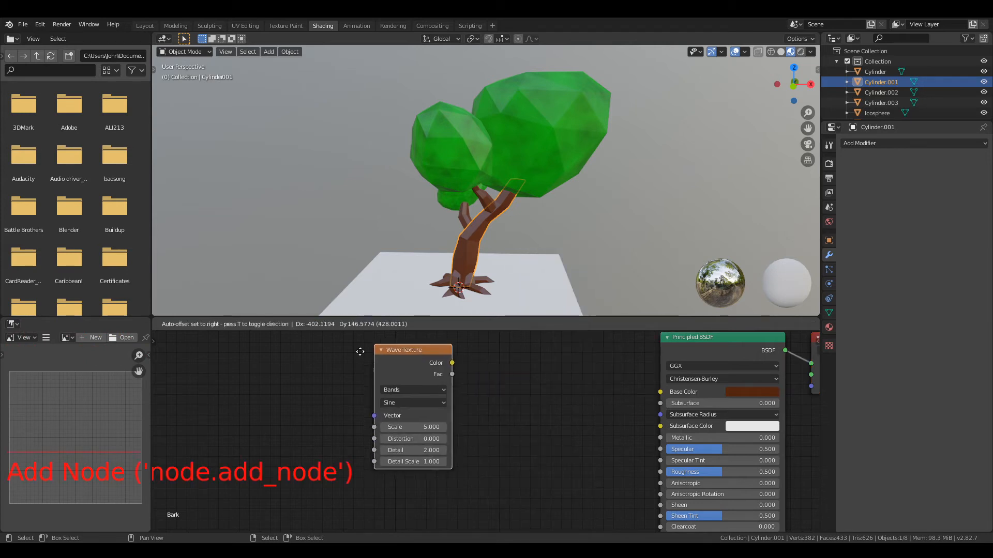
drag(406, 372, 665, 392)
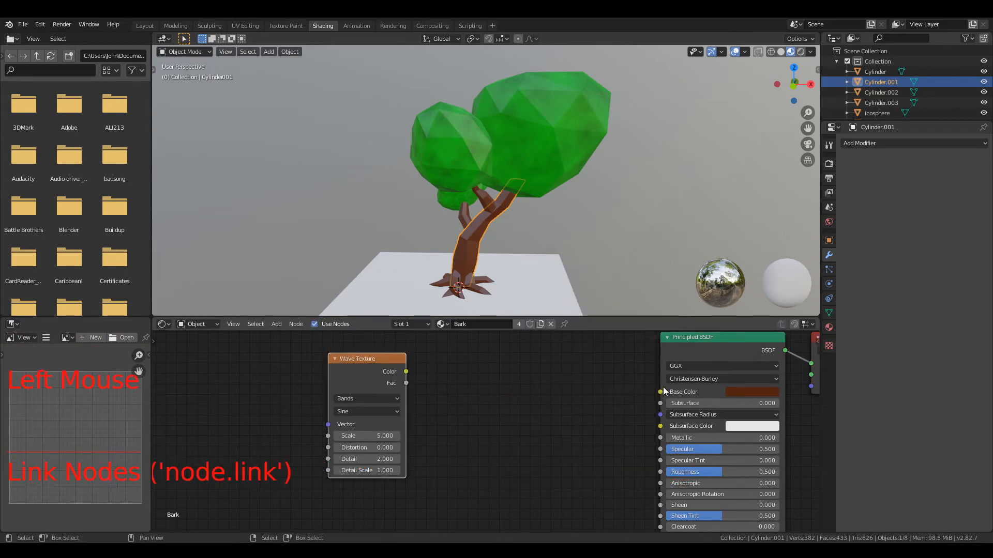
drag(408, 373, 661, 392)
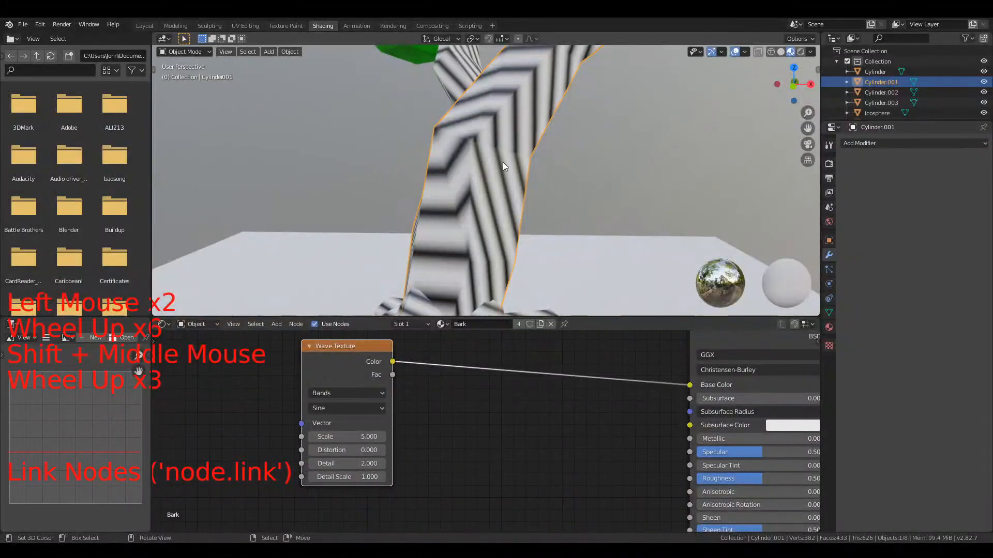
Move the Wave Texture aside, add a Mapping node and connect its Vector output to the Wave Texture's Vector input
scroll(503, 162, down, 3)
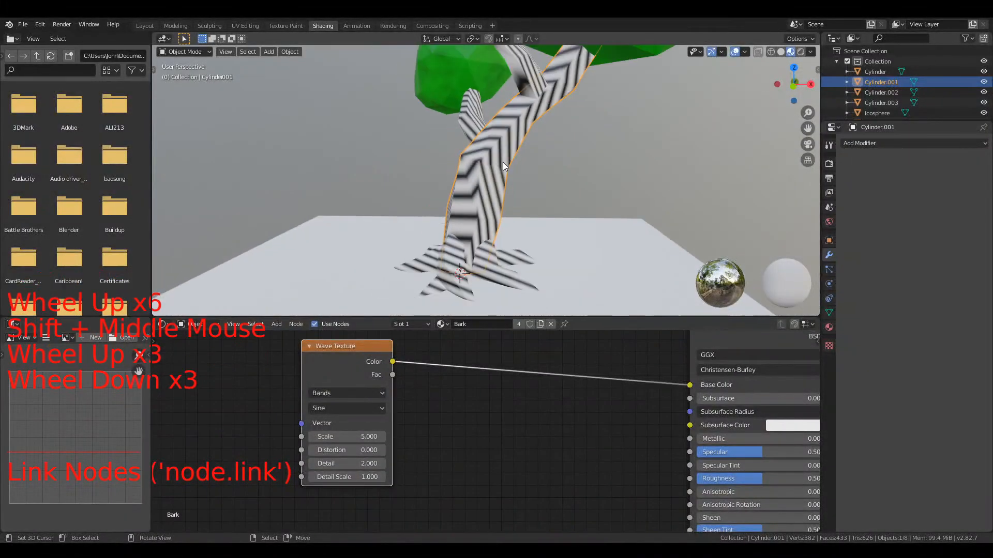
scroll(502, 163, up, 3)
drag(345, 381, 265, 377)
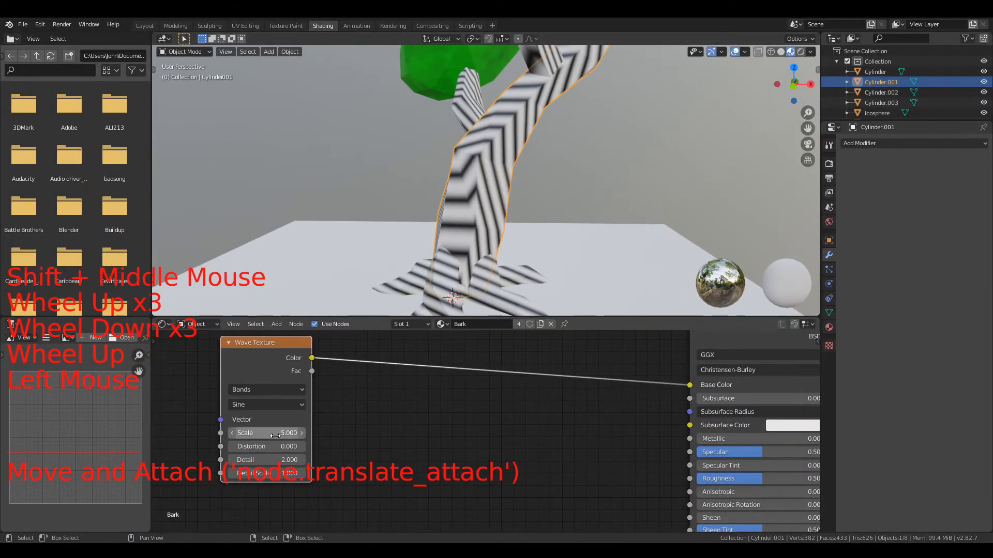
middle_drag(339, 420, 550, 400)
key(shift+a)
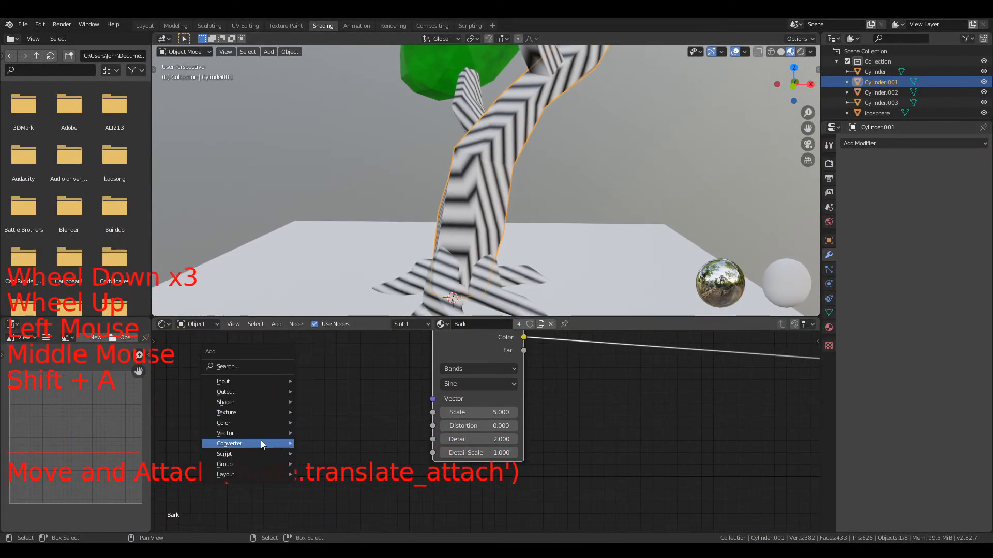
mouse_move(232, 434)
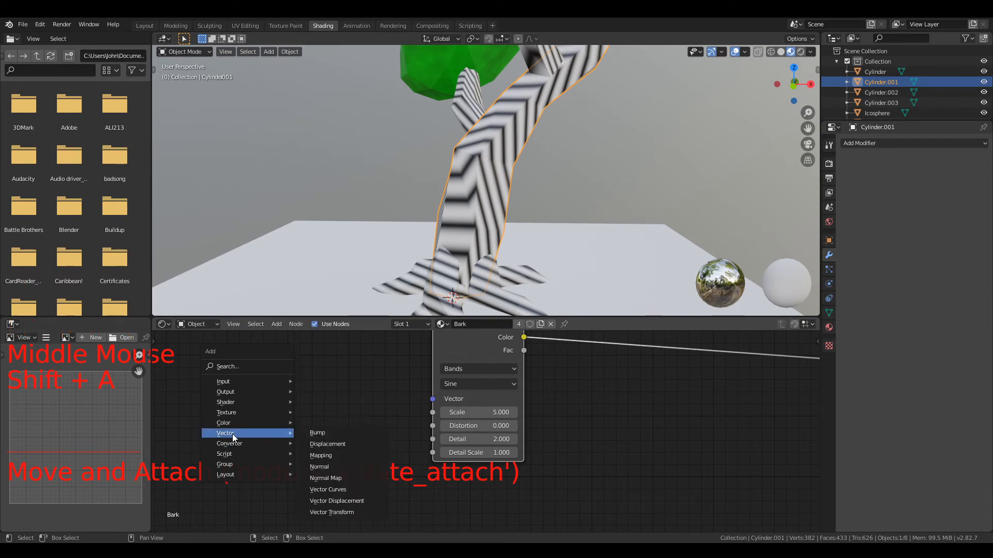
click(321, 455)
click(307, 389)
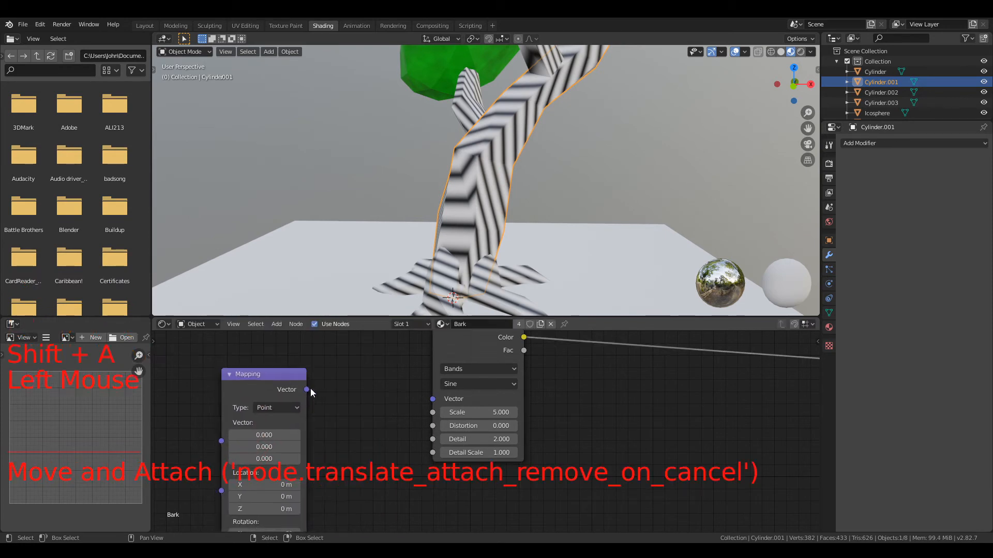
drag(307, 389, 423, 403)
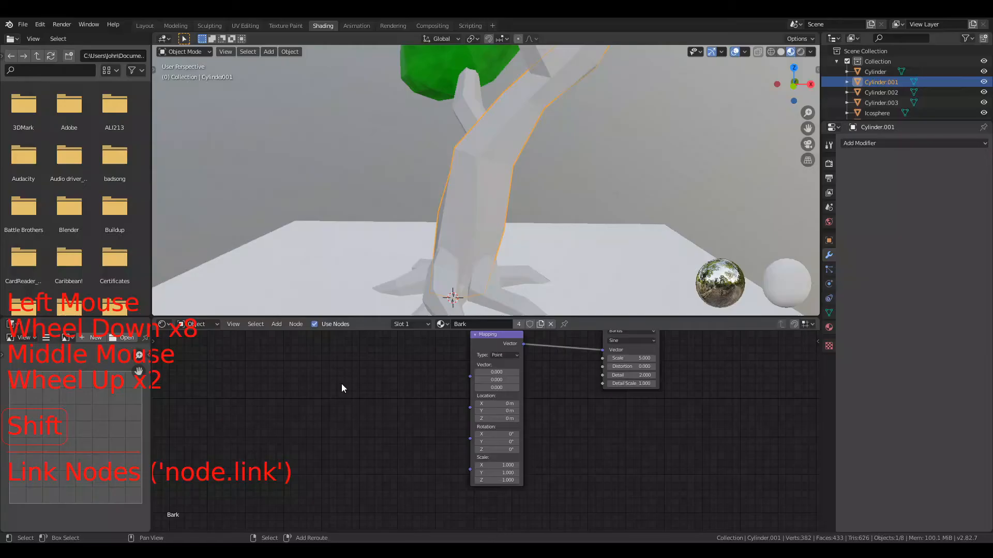
Add a Texture Coordinate node and connect its UV output to the Mapping node's Vector input
key(shift+a)
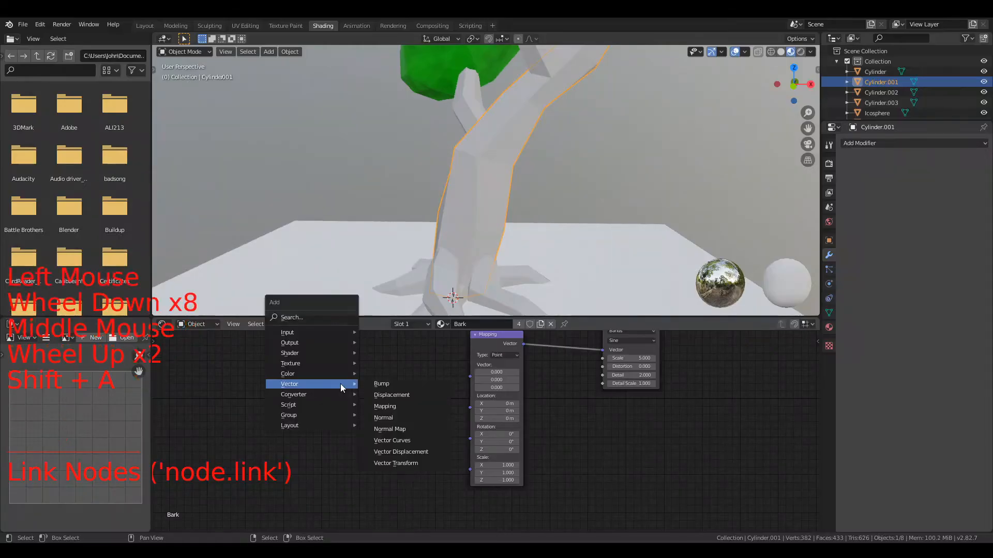
mouse_move(297, 334)
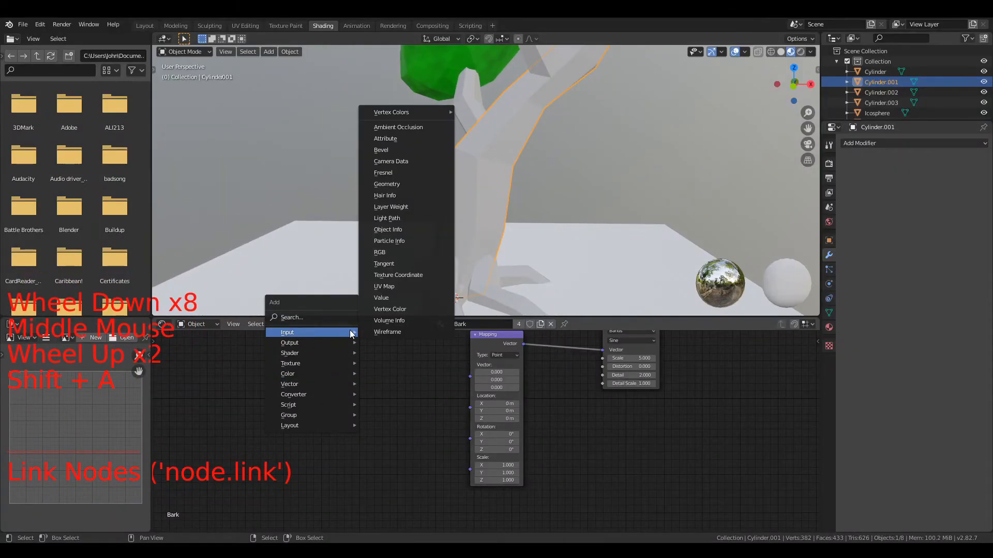
click(404, 276)
scroll(264, 359, up, 4)
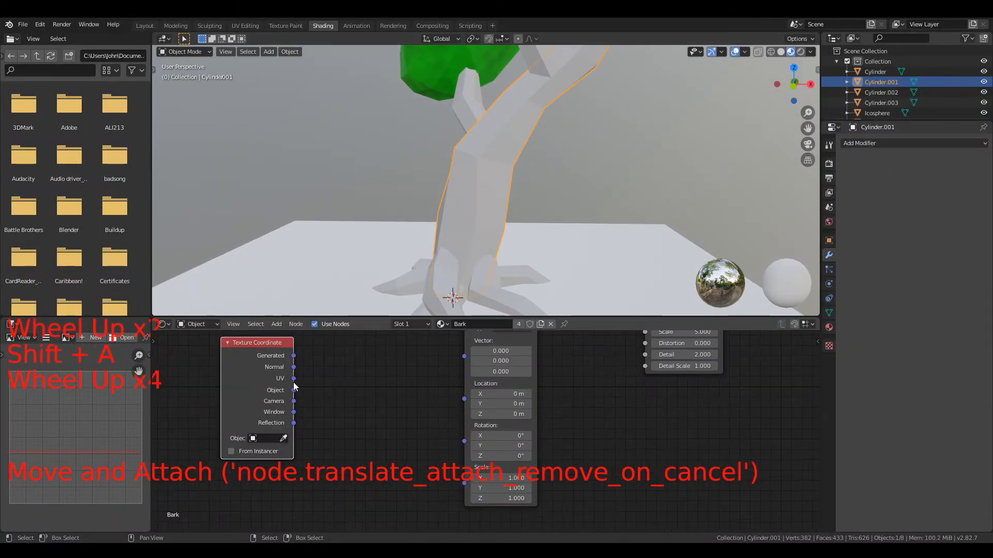
drag(293, 378, 465, 358)
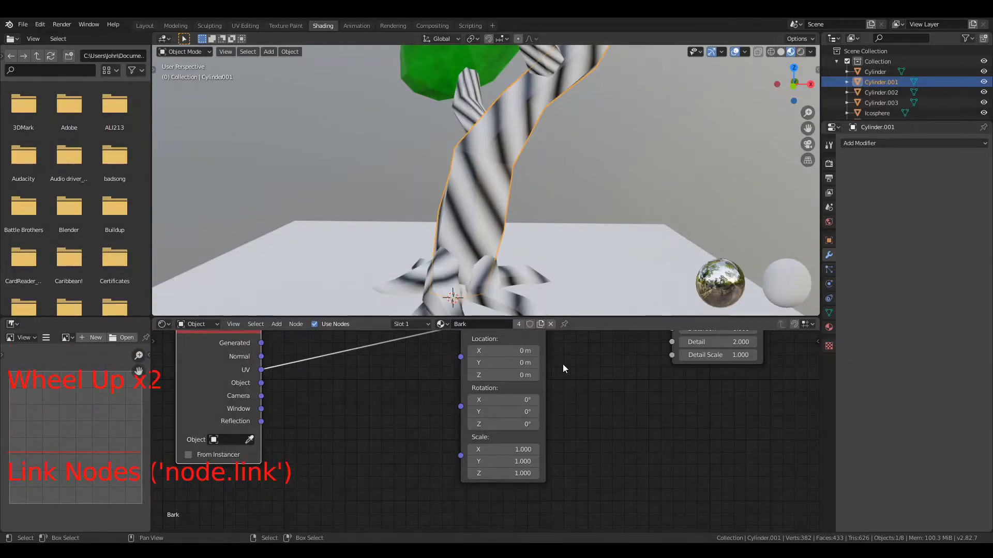
Set the Mapping node's Z rotation to about 45.6° to run the stripes along the trunk
middle_drag(545, 405, 547, 449)
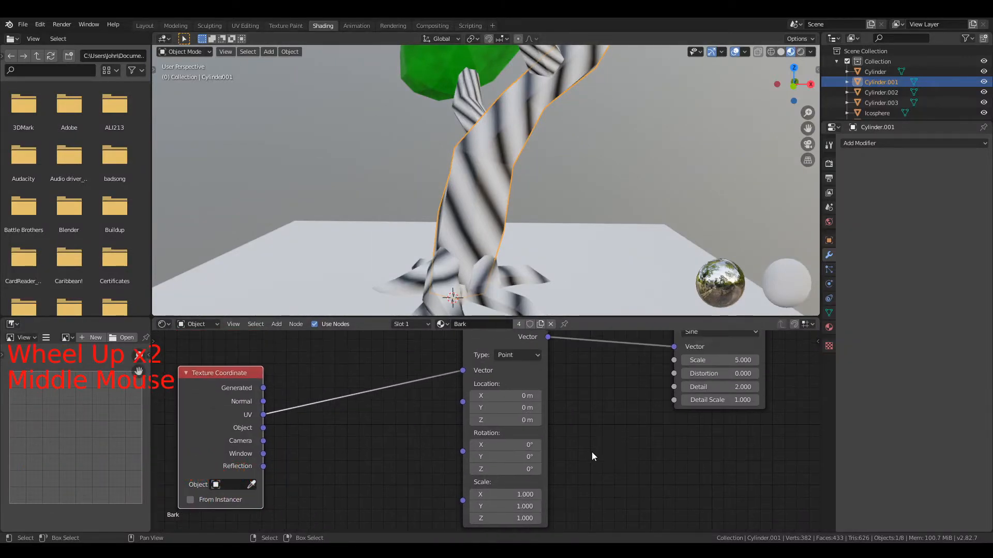
drag(510, 446, 526, 469)
scroll(452, 241, down, 3)
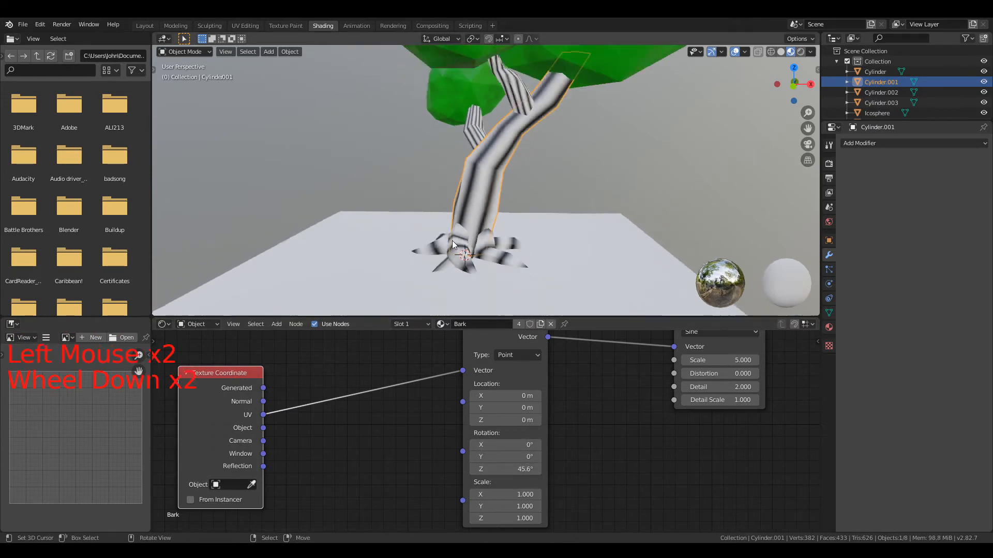
shift+middle_drag(573, 137, 573, 206)
scroll(573, 206, up, 1)
scroll(573, 205, up, 2)
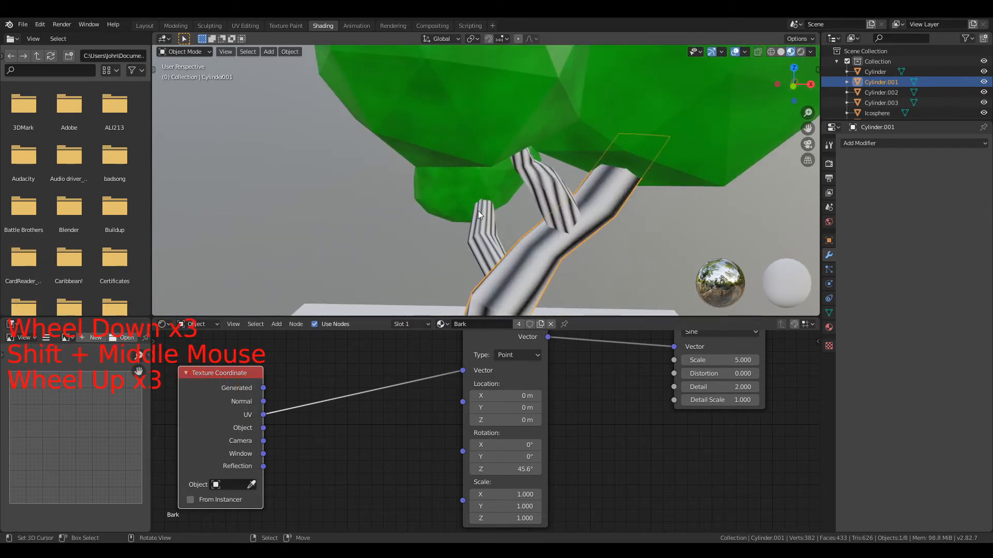
Select the small upper branch and show its UV layout in the UV Editing workspace, with Material Preview shading on the model
right_click(543, 185)
click(241, 27)
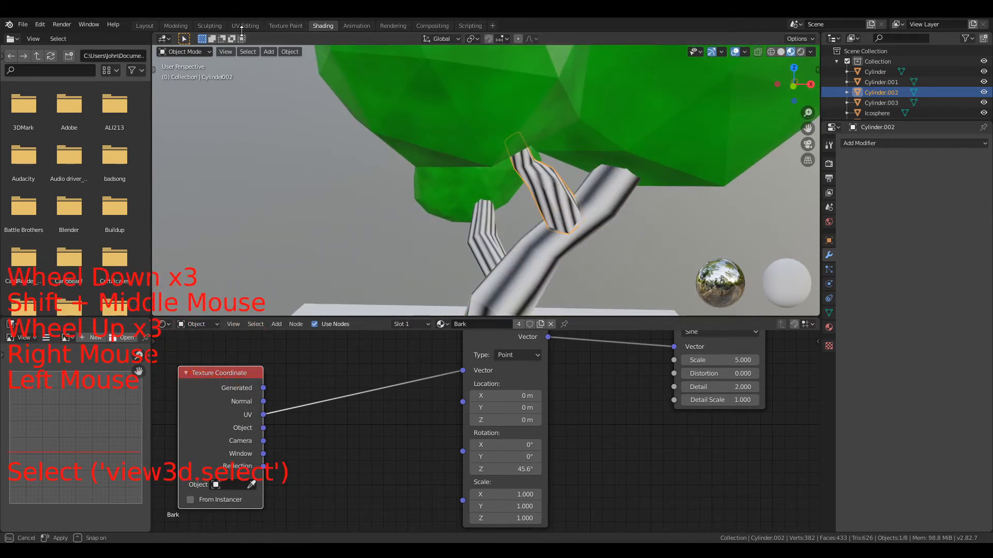
click(241, 27)
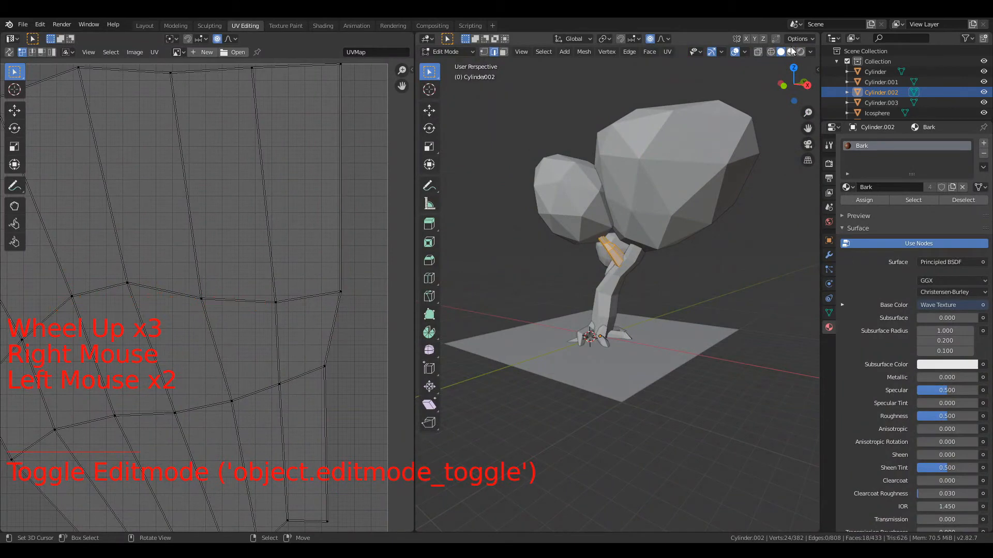
click(575, 238)
scroll(576, 238, up, 2)
scroll(576, 237, up, 4)
middle_drag(576, 238, 564, 232)
scroll(268, 247, down, 4)
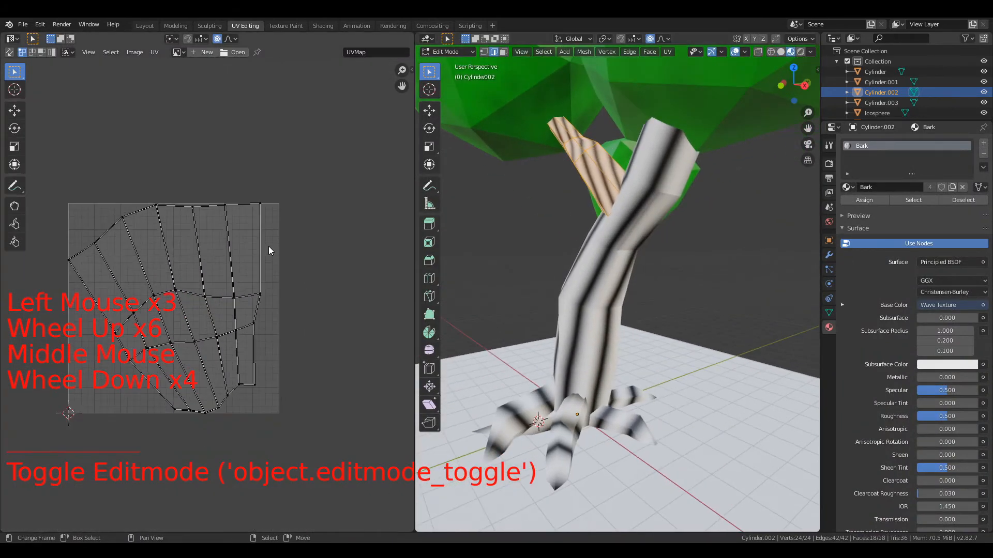
scroll(333, 279, up, 2)
Rotate the branch's entire UV layout until the fan-shaped island stands upright and the bark stripes follow the branch
key(a)
key(r)
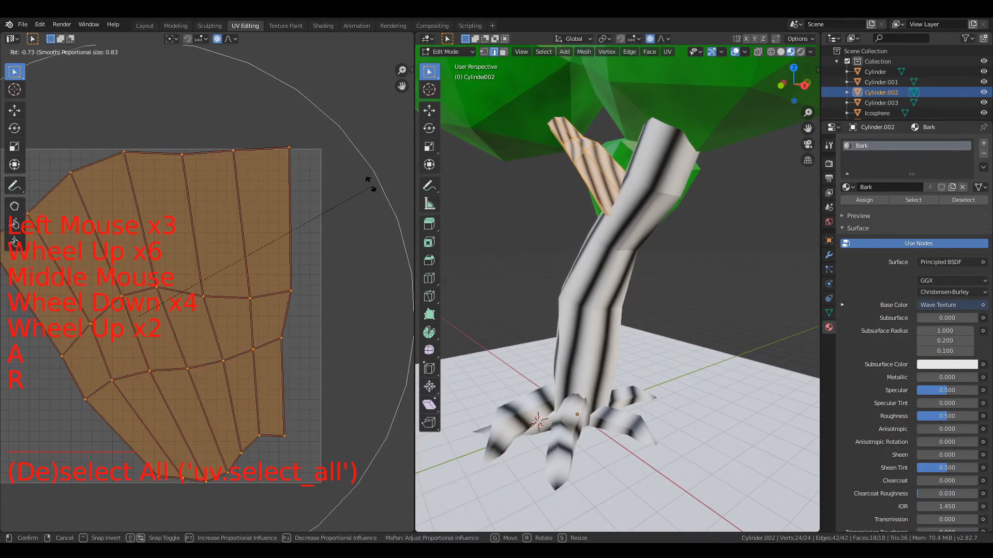
click(375, 291)
middle_drag(686, 277, 570, 275)
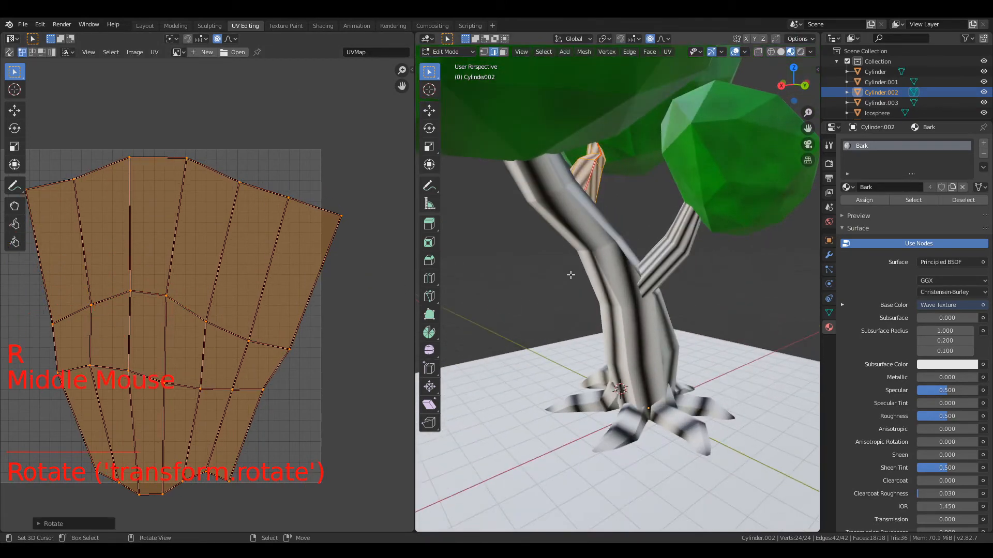
Leave the branch, select the roots object and enter Edit Mode on it with nothing selected
key(Tab)
right_click(637, 414)
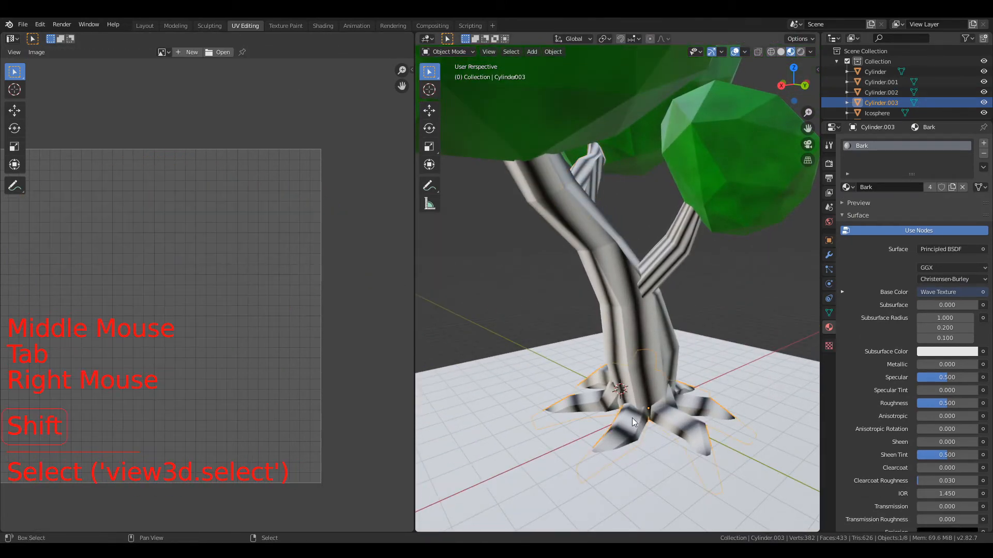
shift+middle_drag(632, 418, 649, 318)
scroll(651, 278, up, 2)
key(Tab)
key(alt+a)
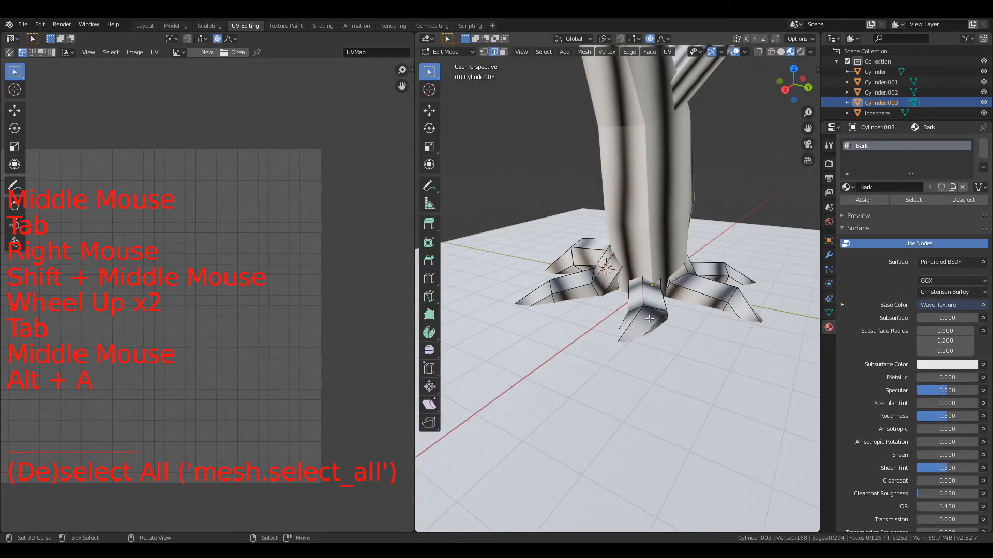
Select the whole front root, rotate its UV island by about 99° and turn off proportional editing
key(l)
key(a)
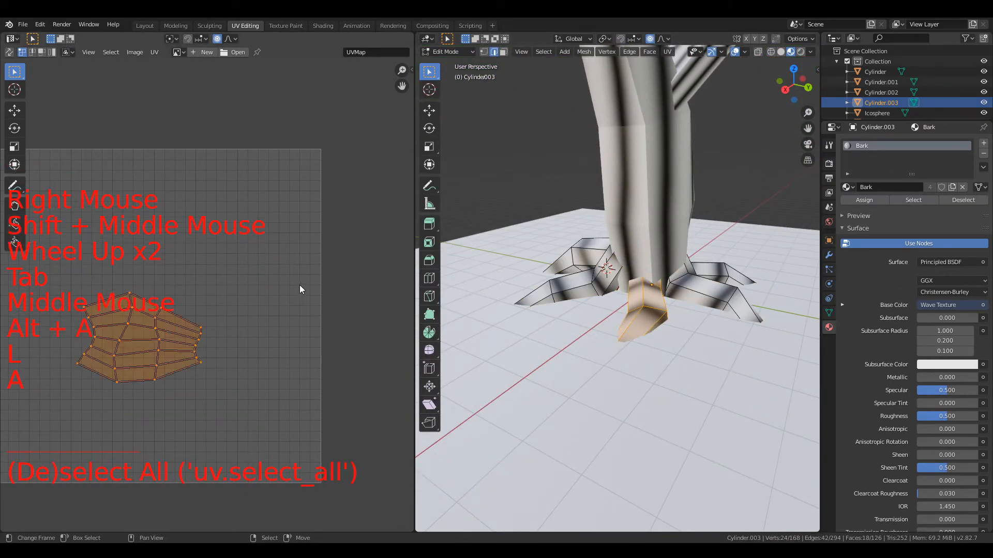
key(r)
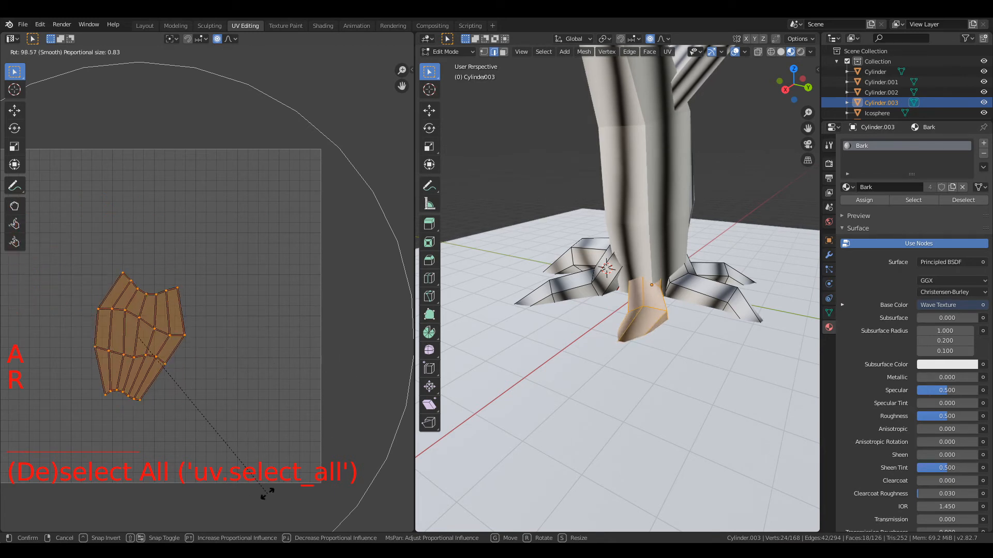
click(267, 494)
key(o)
Select only the neighbouring root with crosswise stripes and rotate its UV island by about -89°
middle_drag(601, 313, 481, 299)
key(alt+a)
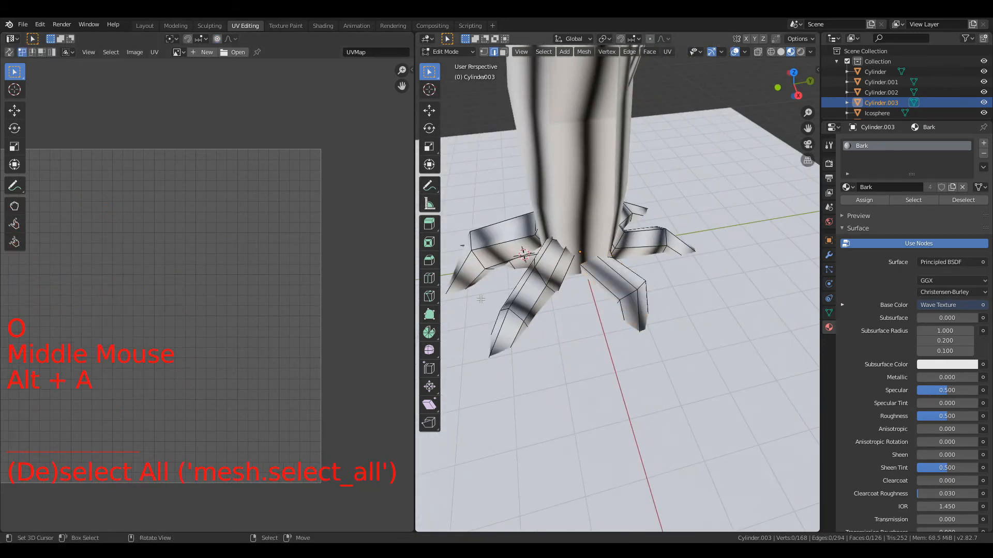
key(l)
key(a)
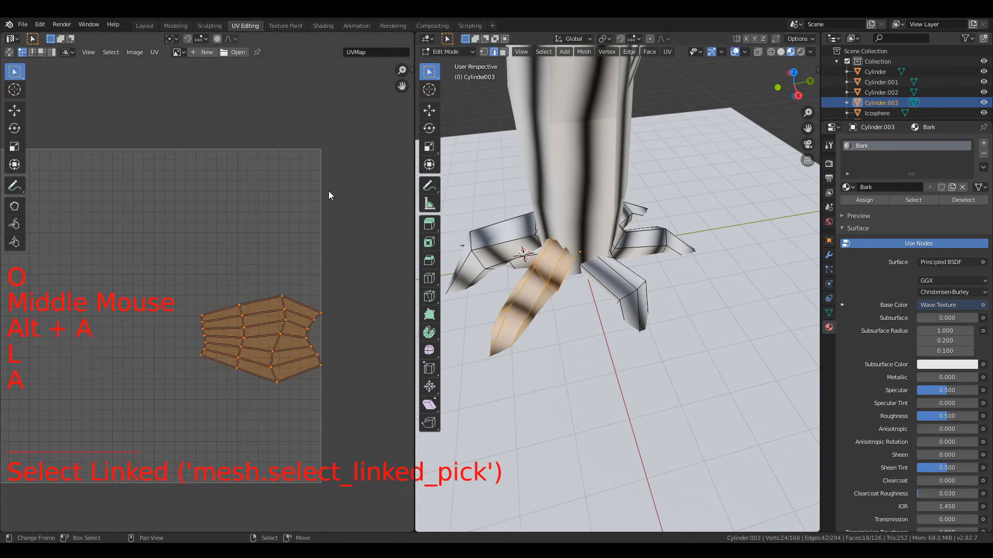
key(r)
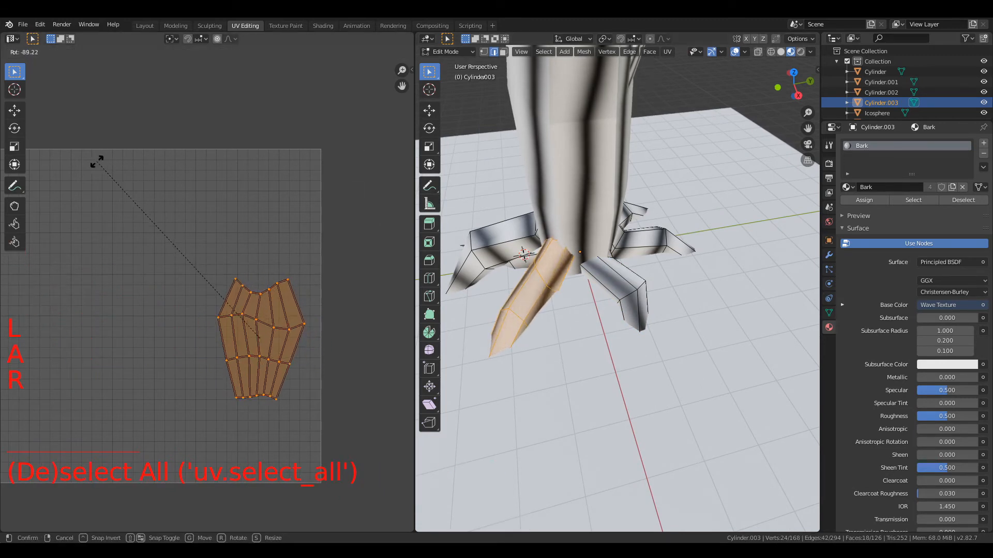
click(113, 180)
middle_click(465, 244)
middle_drag(465, 244, 556, 246)
shift+middle_drag(506, 335, 615, 244)
key(alt+a)
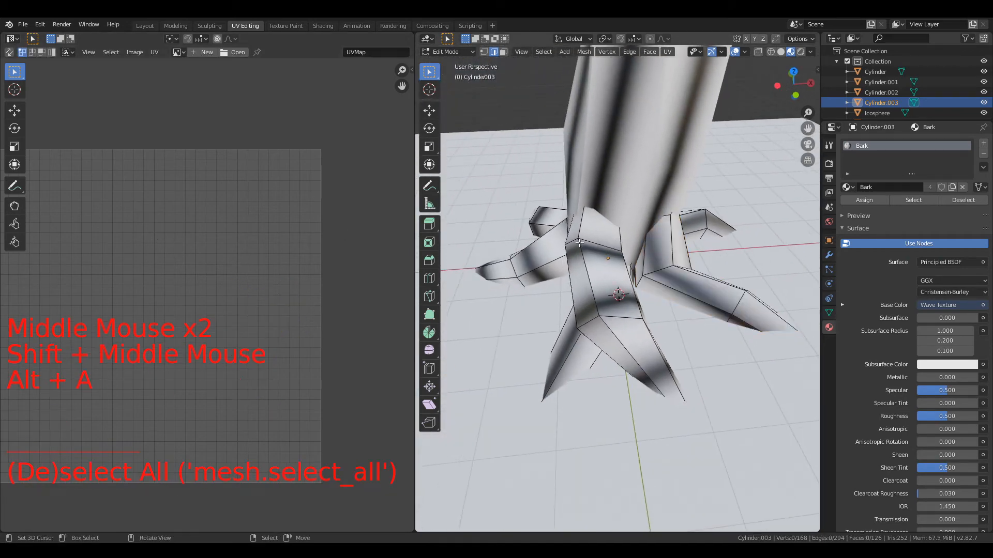
key(l)
key(a)
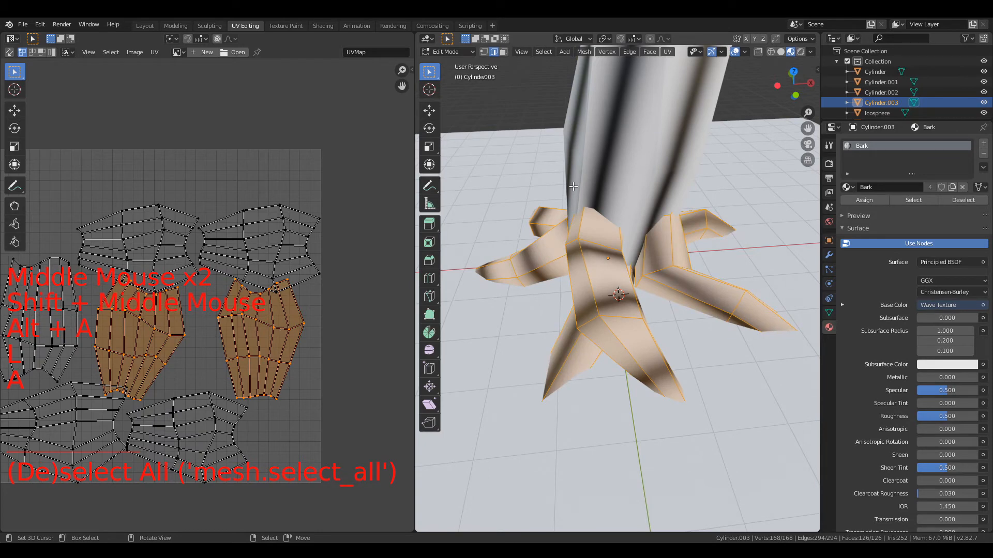
Select only the large bent root in front of the trunk and rotate its UV island so the stripes run lengthwise
key(alt+a)
key(l)
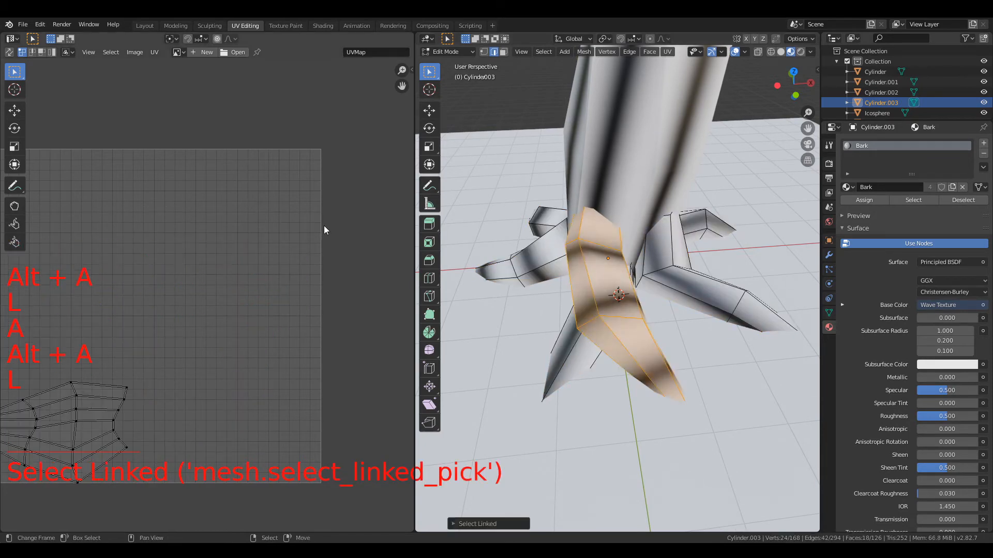
key(a)
key(r)
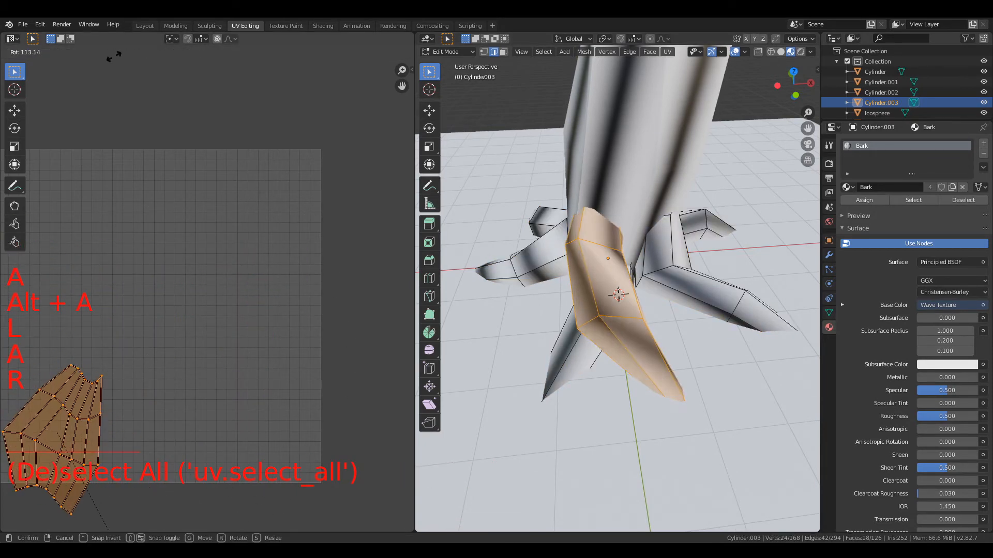
click(147, 67)
Select only the next crosswise-striped root, rotate its UV island upright and move it up inside the UV bounds
middle_drag(528, 137, 564, 317)
key(alt+a)
key(l)
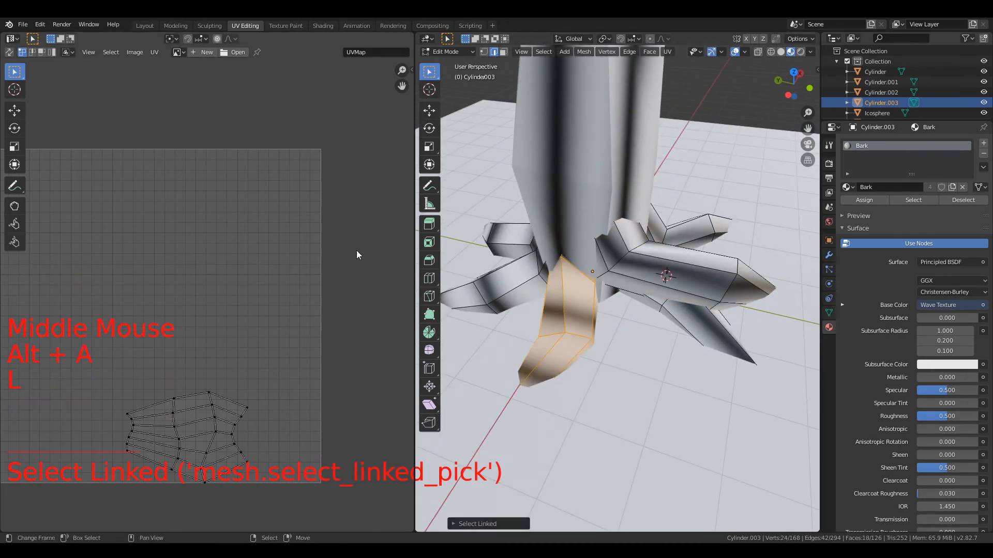
key(a)
key(r)
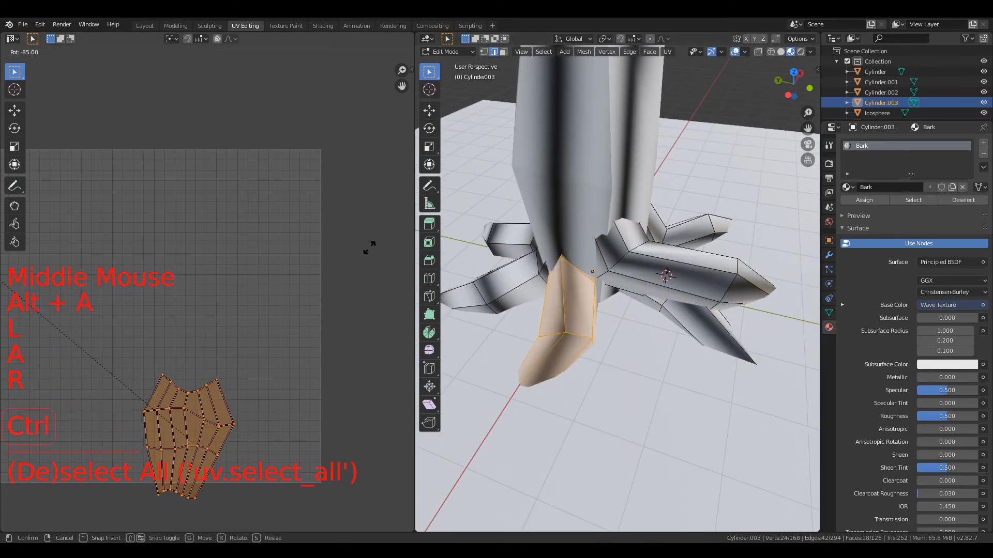
click(360, 258)
key(g)
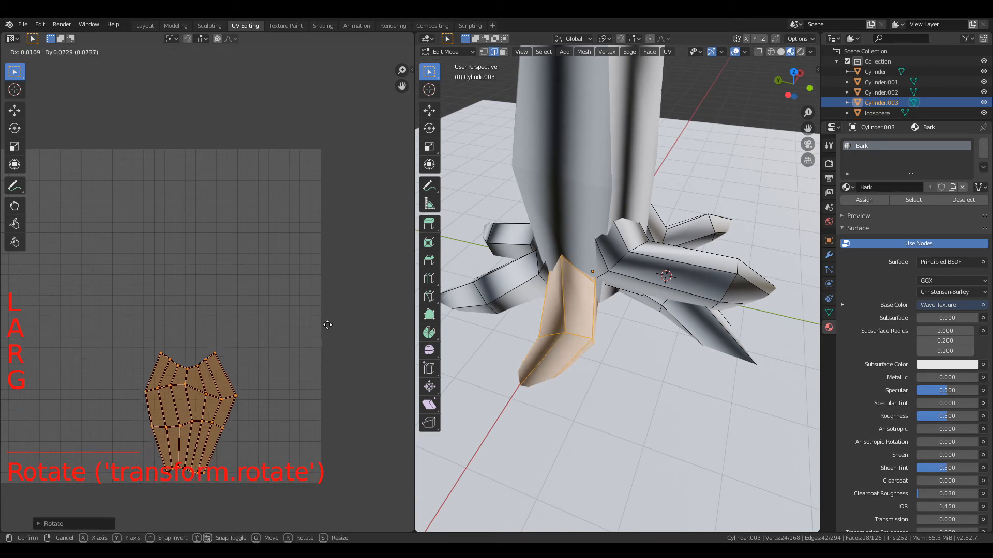
click(332, 345)
Select one of the remaining roots to check its UV island, and examine the stripe direction on all roots from underneath
key(Tab)
key(Tab)
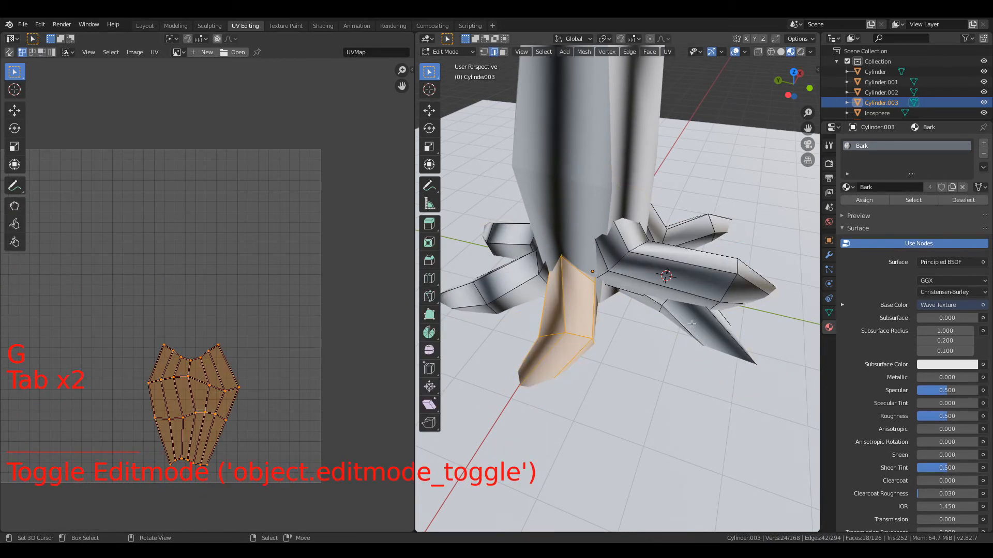
key(alt+a)
key(l)
scroll(688, 326, down, 2)
middle_drag(689, 326, 637, 326)
shift+middle_drag(295, 310, 408, 299)
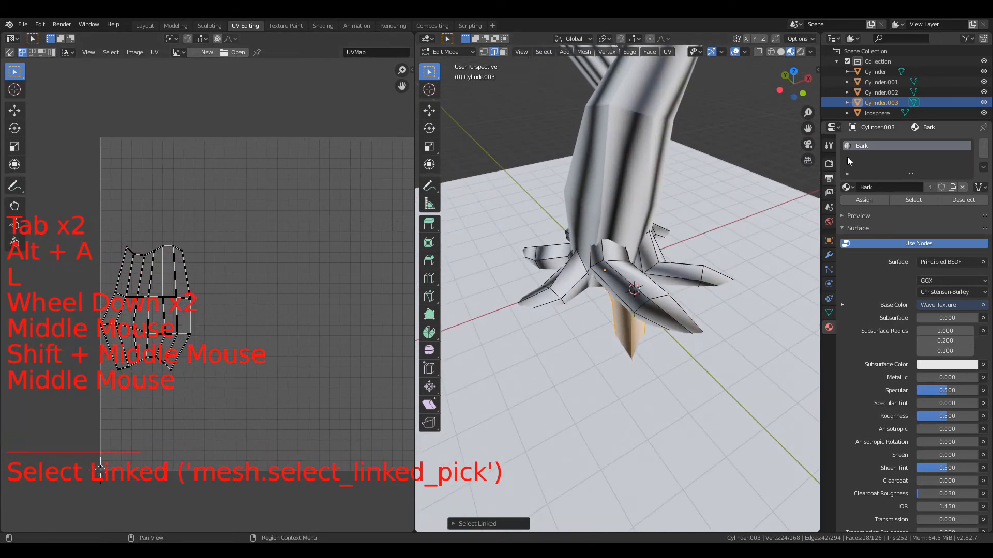
middle_drag(765, 186, 623, 255)
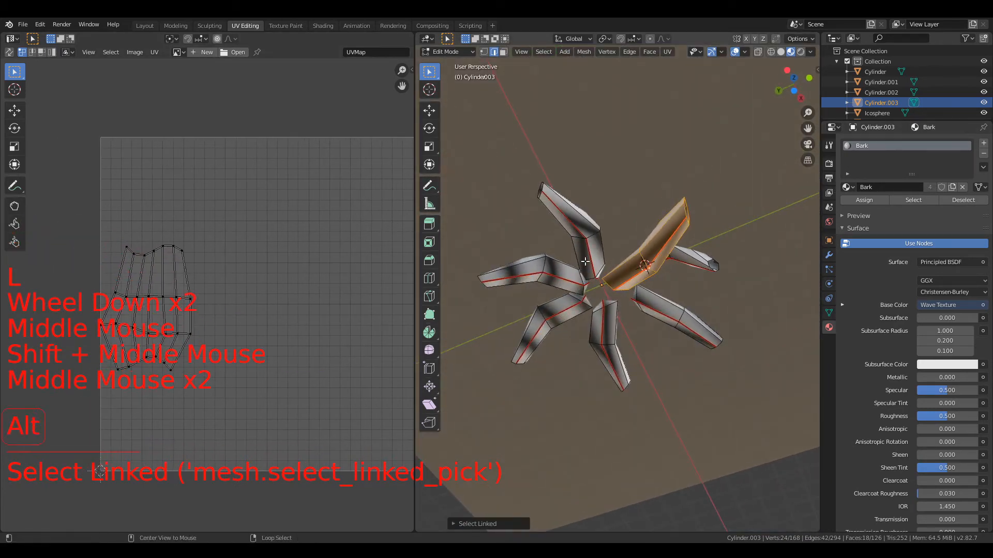
Select only the root still showing crosswise stripes and rotate its whole UV island by -90°
key(alt+a)
key(l)
key(a)
key(r)
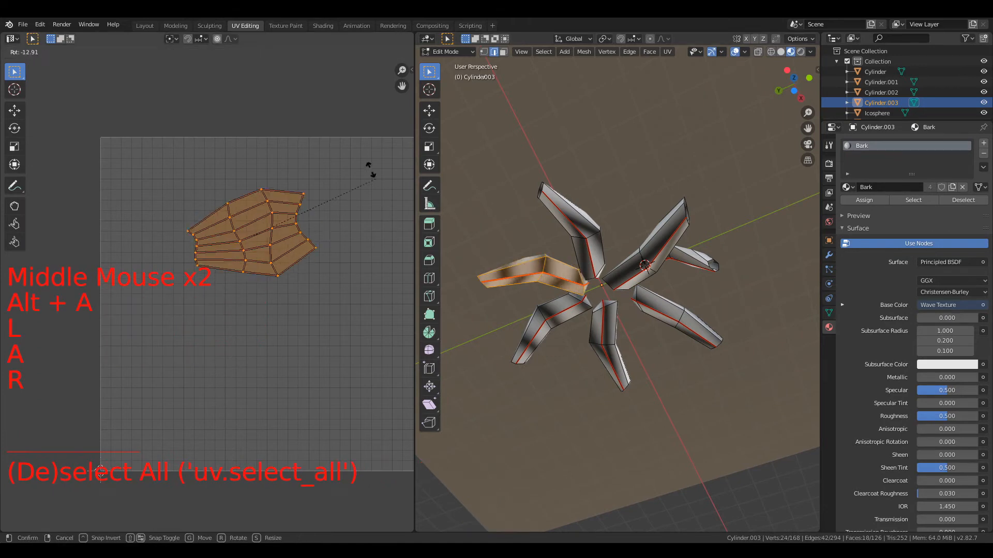
key(ctrl)
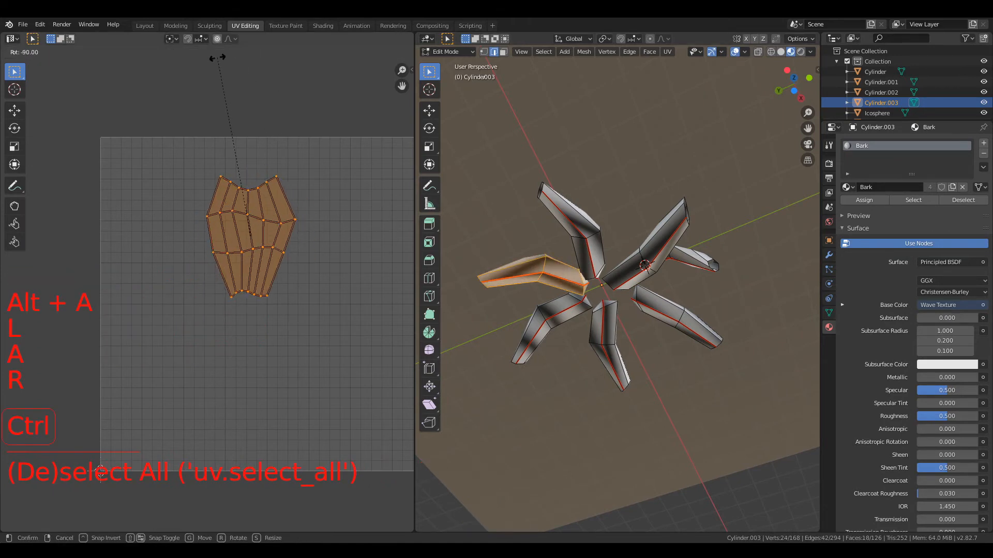
click(217, 58)
middle_drag(667, 310, 693, 322)
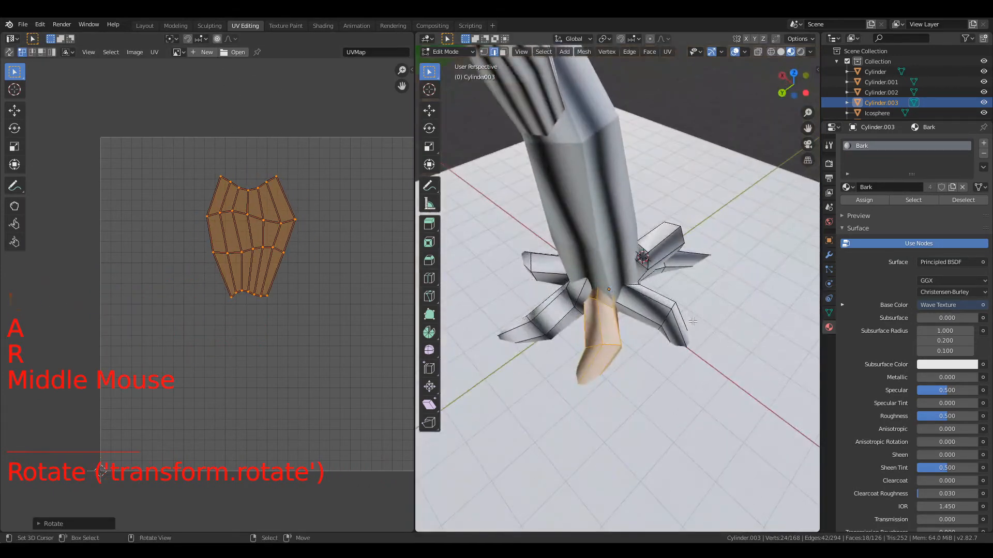
Fine-tune the same root's UV island with a rotation of a few degrees so its stripes follow the root
key(r)
right_click(758, 278)
key(r)
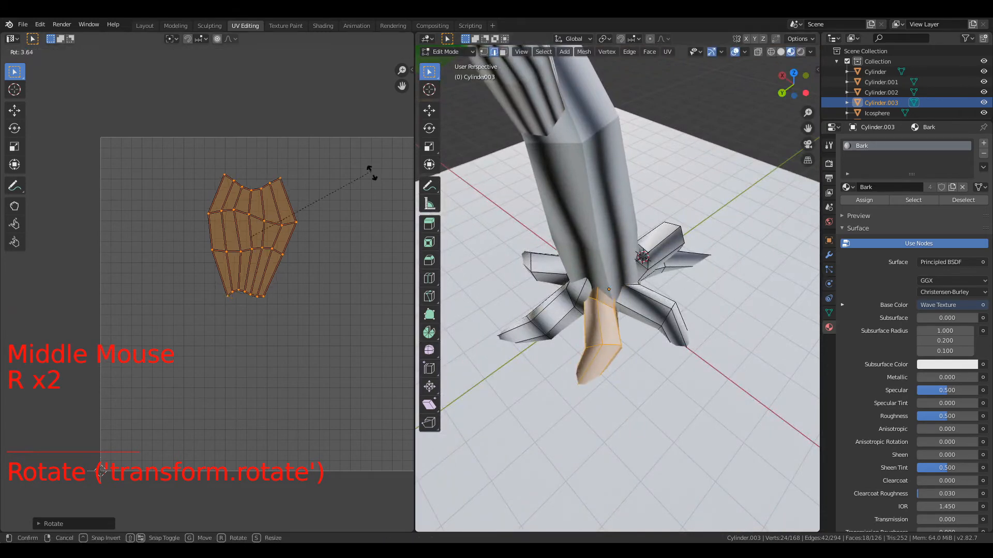
click(378, 187)
middle_drag(710, 229, 748, 327)
Select only the crosswise-striped root at the trunk's base and rotate its UV island upright by about -84°
key(alt+a)
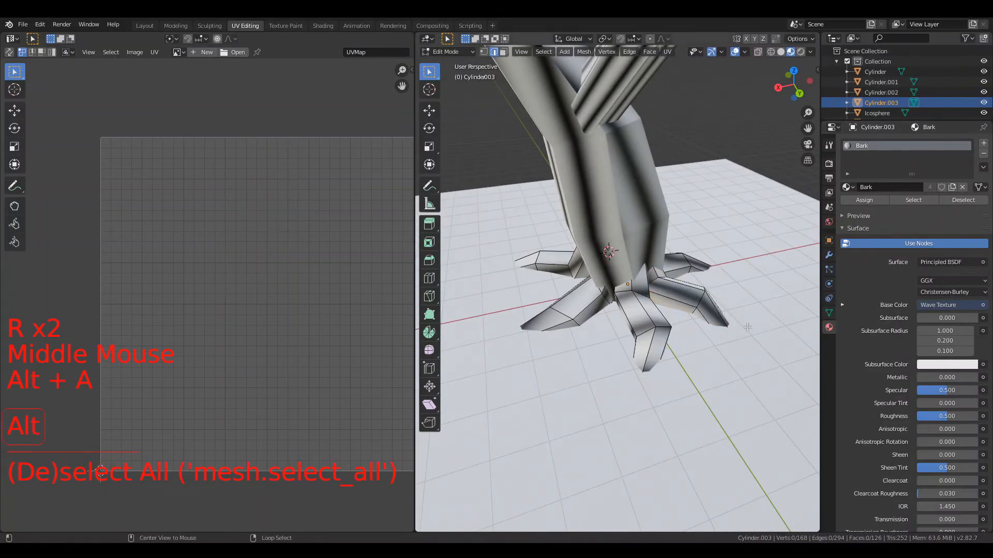
key(l)
key(a)
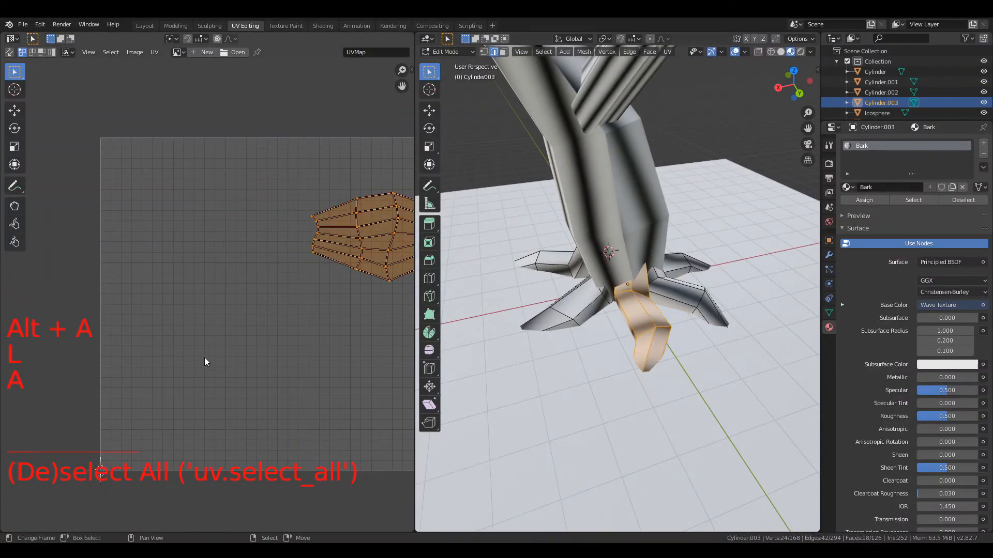
key(r)
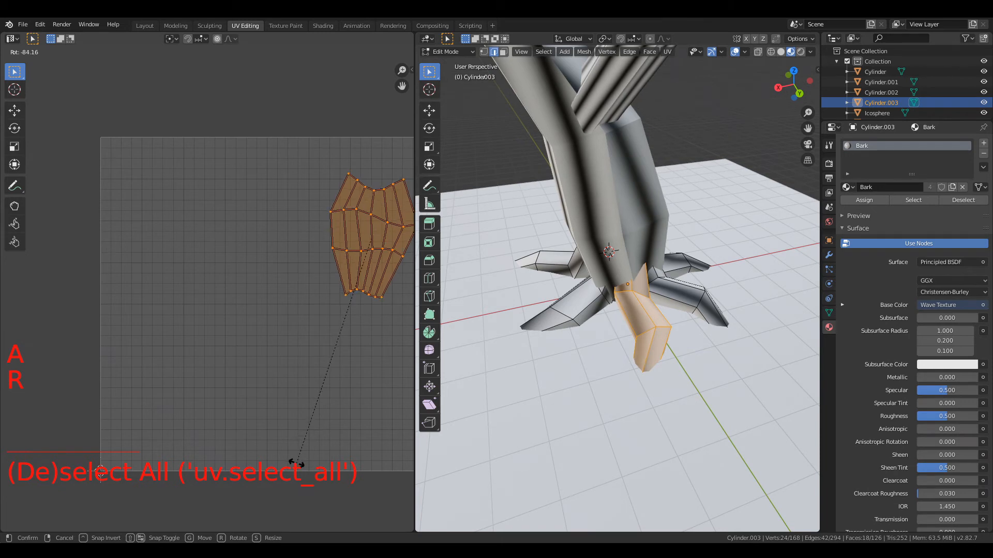
click(296, 464)
Switch to the Shading workspace and set the Bark material's Wave Texture Scale to 18.5
click(332, 26)
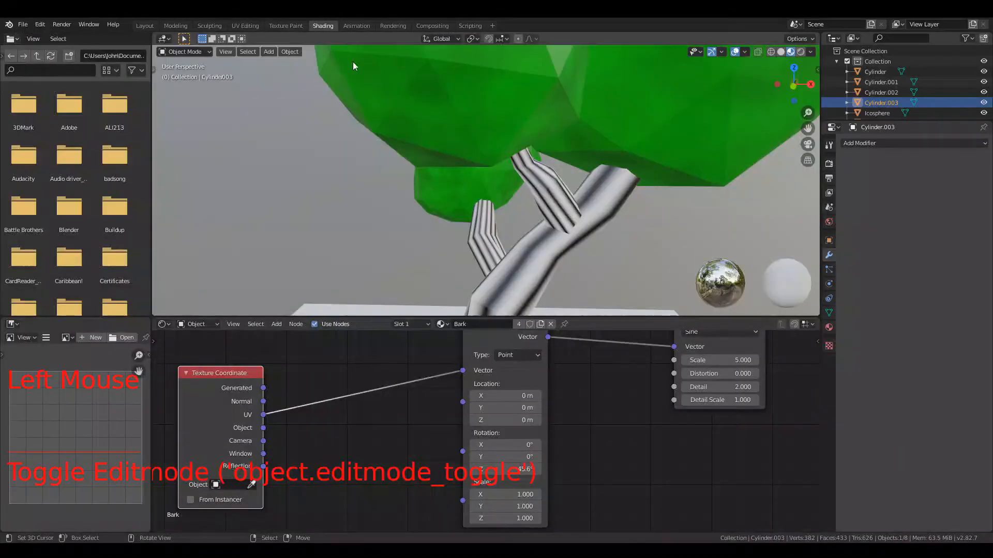
scroll(544, 207, down, 4)
shift+middle_drag(544, 207, 556, 104)
middle_drag(332, 427, 274, 358)
middle_drag(532, 399, 358, 496)
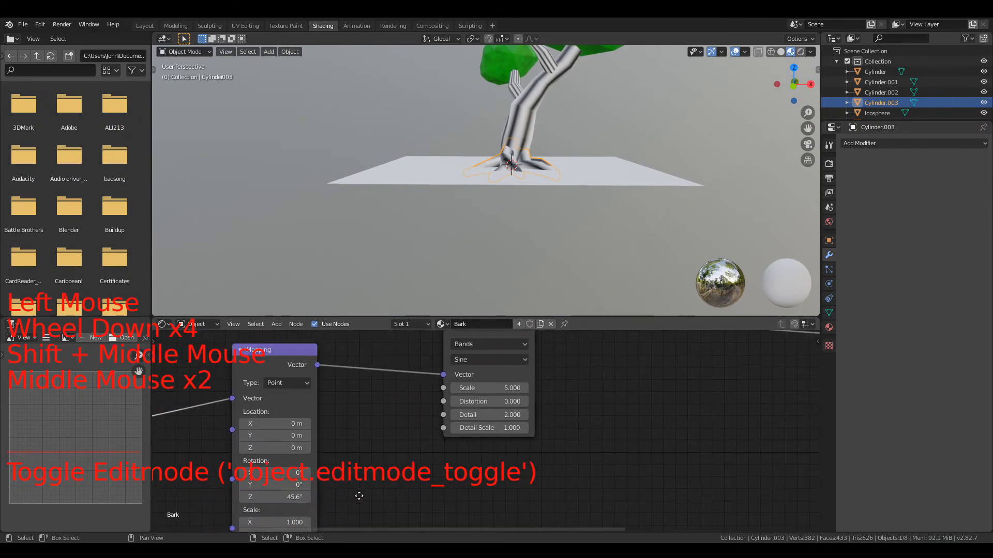
drag(480, 389, 549, 390)
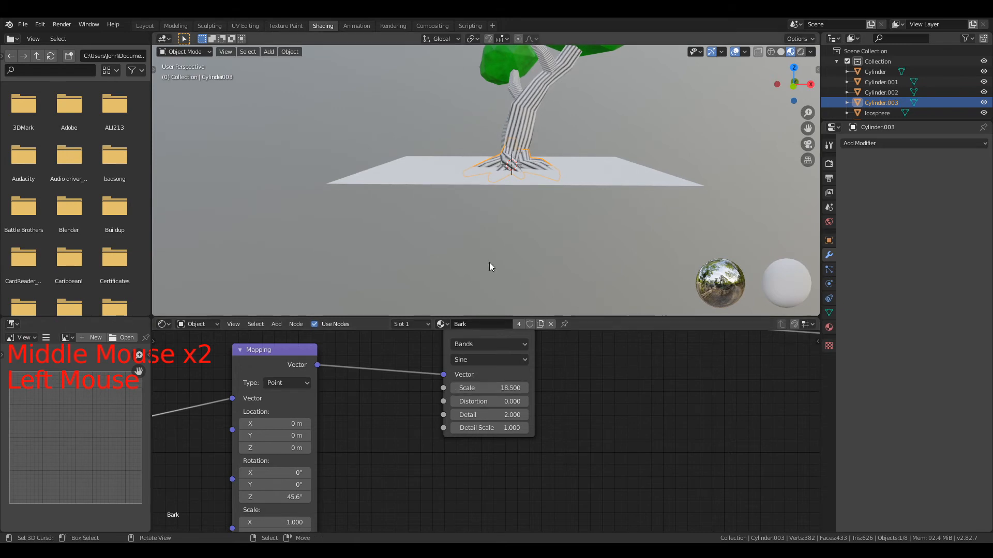
Set the Wave Texture's Distortion to 10.8, Detail to 2.9 and Detail Scale to 1.2
scroll(553, 134, up, 5)
shift+middle_drag(554, 134, 470, 282)
scroll(501, 196, down, 2)
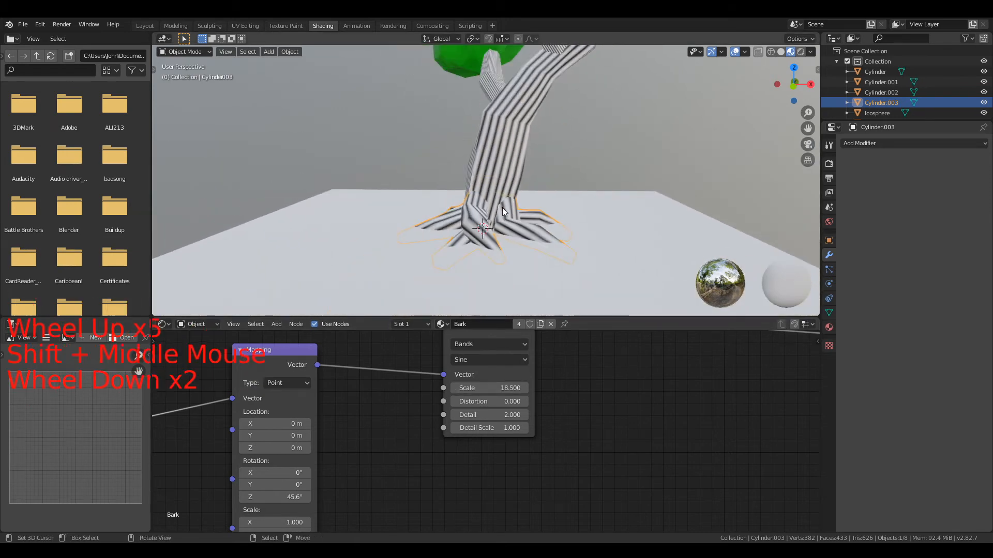
middle_drag(501, 207, 498, 225)
scroll(498, 225, up, 1)
mouse_move(480, 401)
mouse_down()
mouse_move(548, 402)
mouse_move(486, 415)
mouse_move(507, 428)
mouse_move(464, 428)
mouse_up()
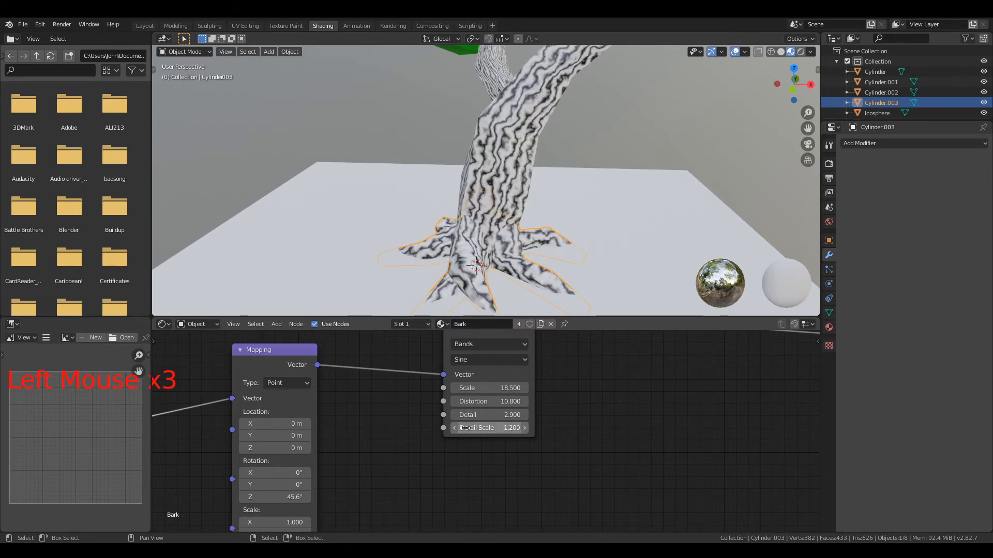
Add a ColorRamp node on the link between the Wave Texture and the Principled BSDF's Base Color
scroll(708, 390, down, 6)
scroll(526, 278, down, 2)
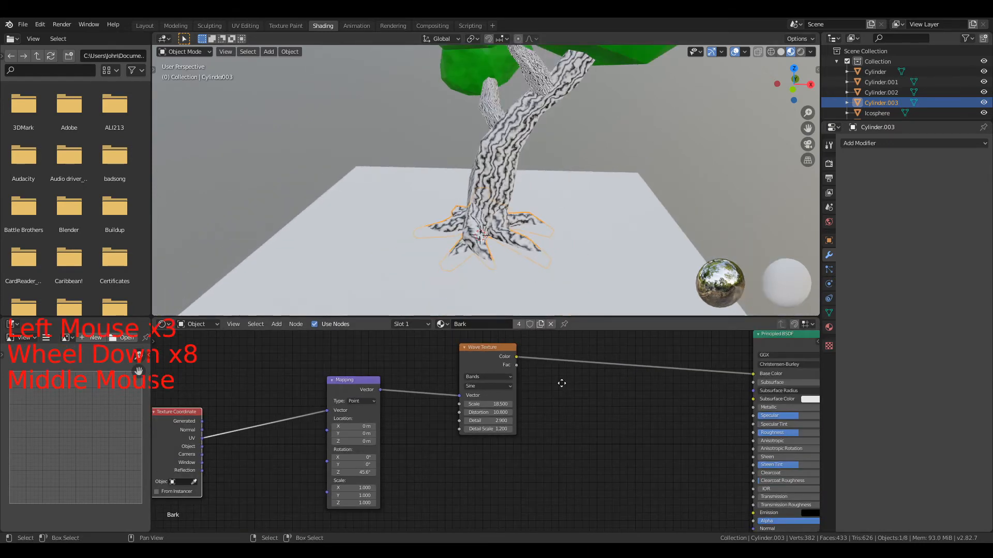
middle_drag(505, 362, 412, 385)
drag(395, 381, 381, 382)
key(shift+a)
click(451, 349)
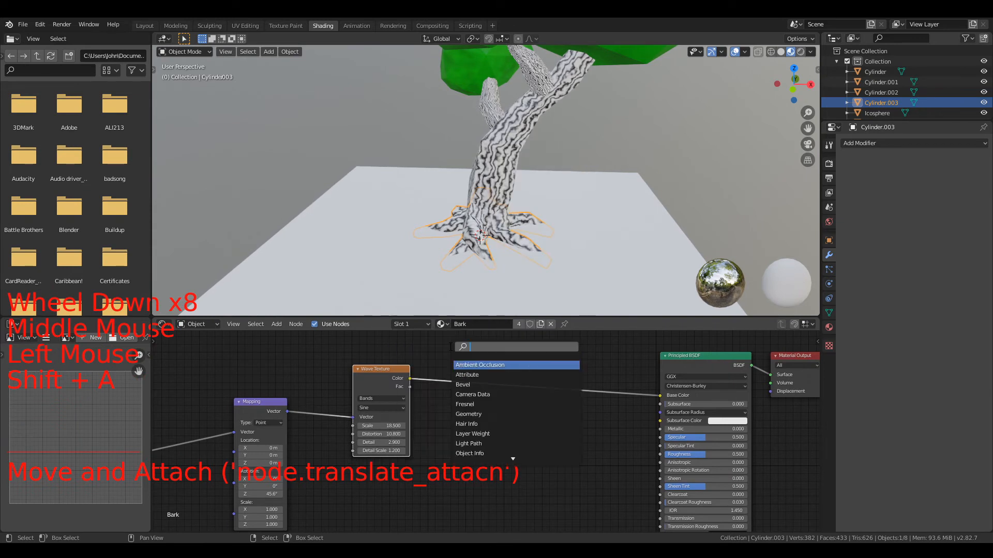
text(RAMP)
key(Return)
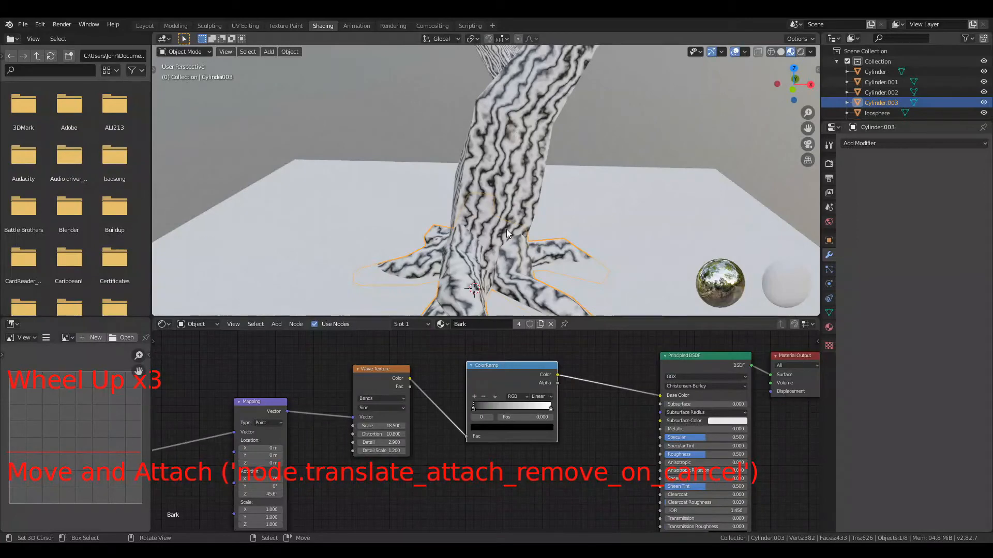
Duplicate the ColorRamp above the original and link the Wave Texture's Color through the copy into Base Color
scroll(507, 229, up, 2)
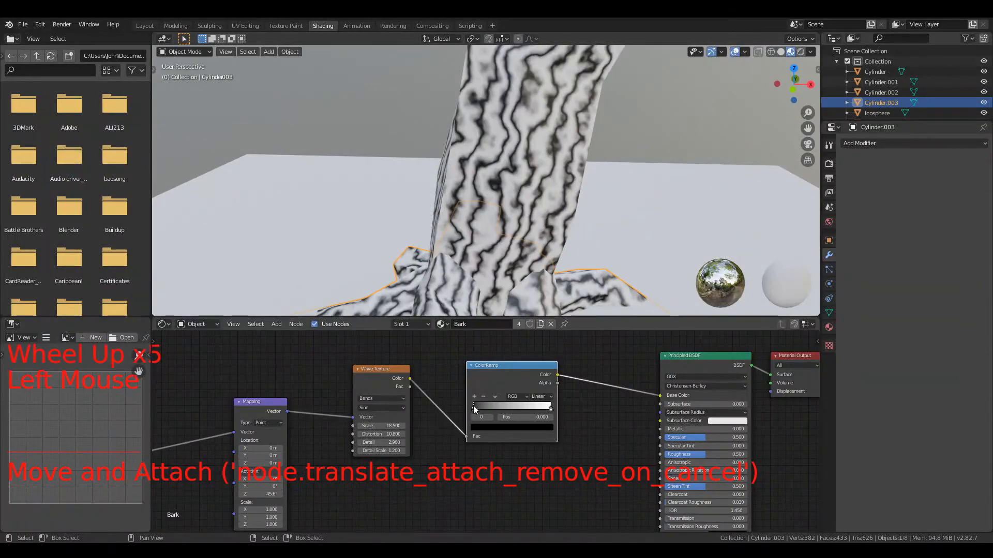
drag(485, 376, 474, 484)
key(shift+d)
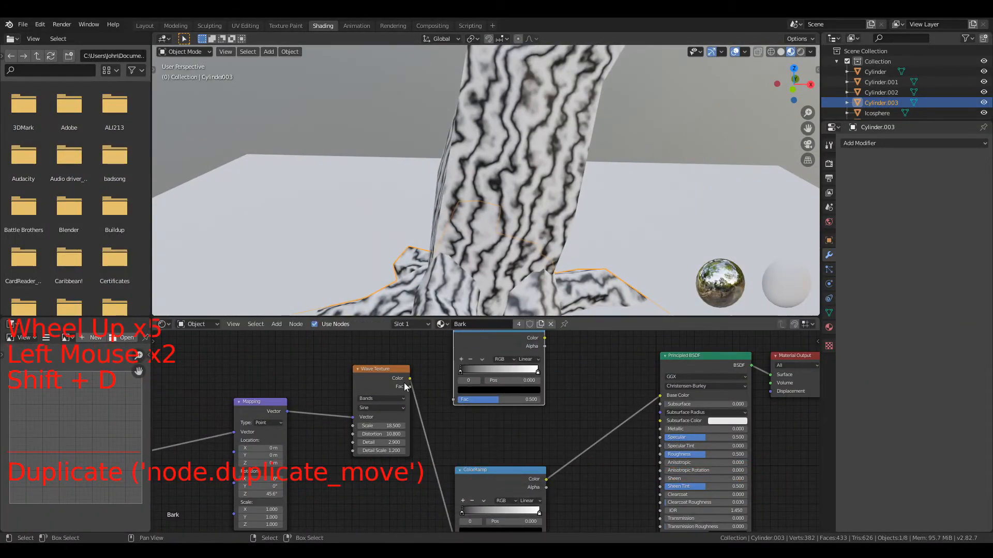
click(410, 381)
drag(410, 378, 454, 399)
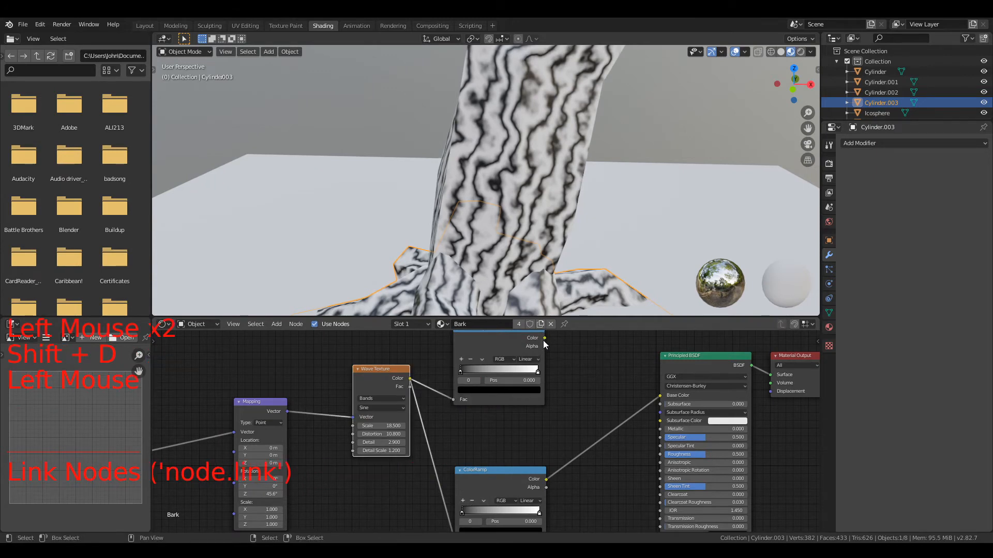
drag(545, 340, 661, 397)
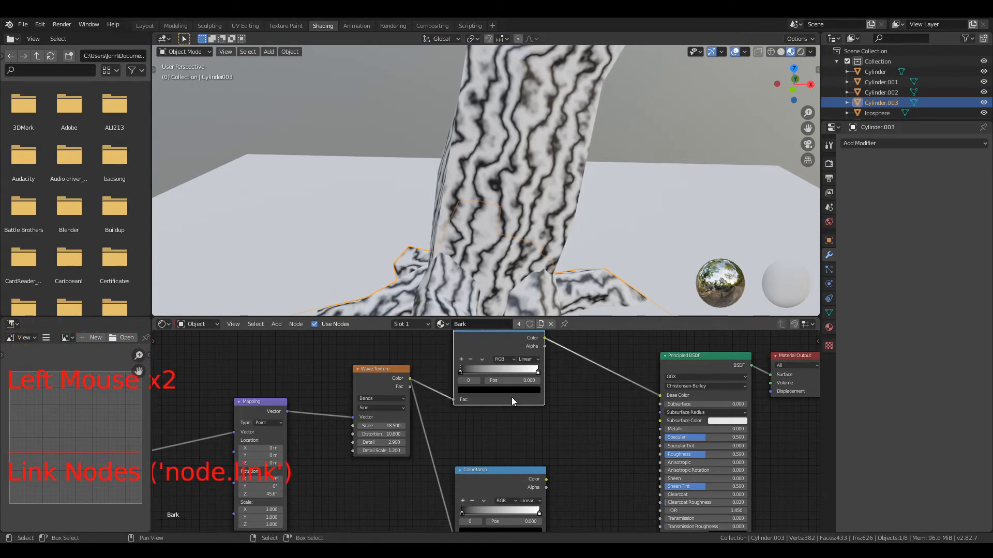
Colour the upper ramp's first stop very dark brown and its last stop brown (R 0.124, G 0.039, B 0.010)
click(460, 372)
click(495, 391)
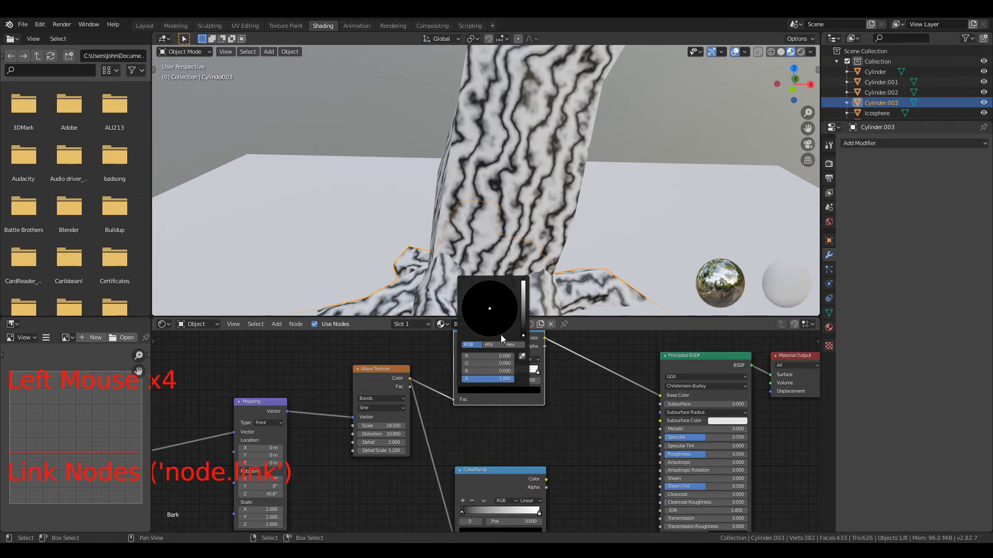
click(522, 331)
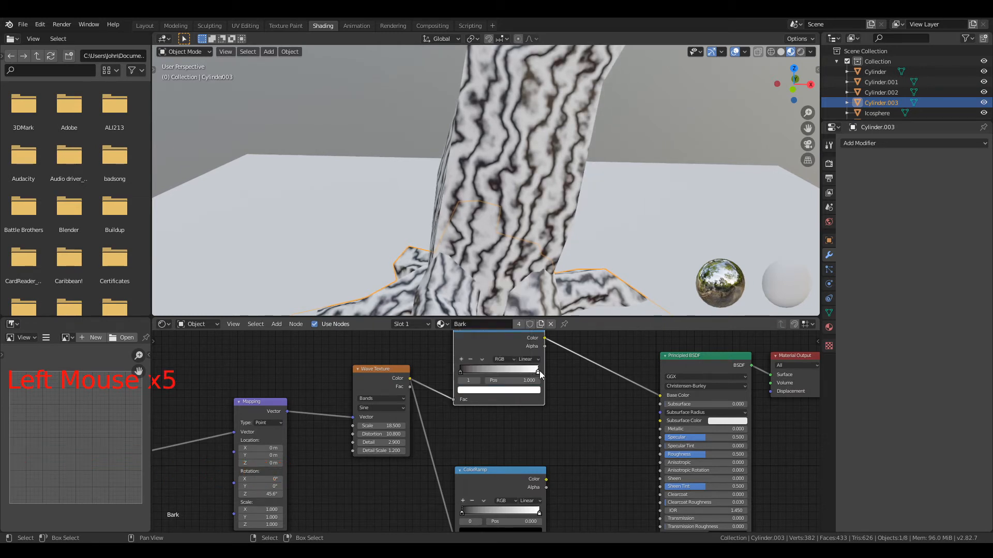
click(531, 389)
drag(475, 320, 523, 315)
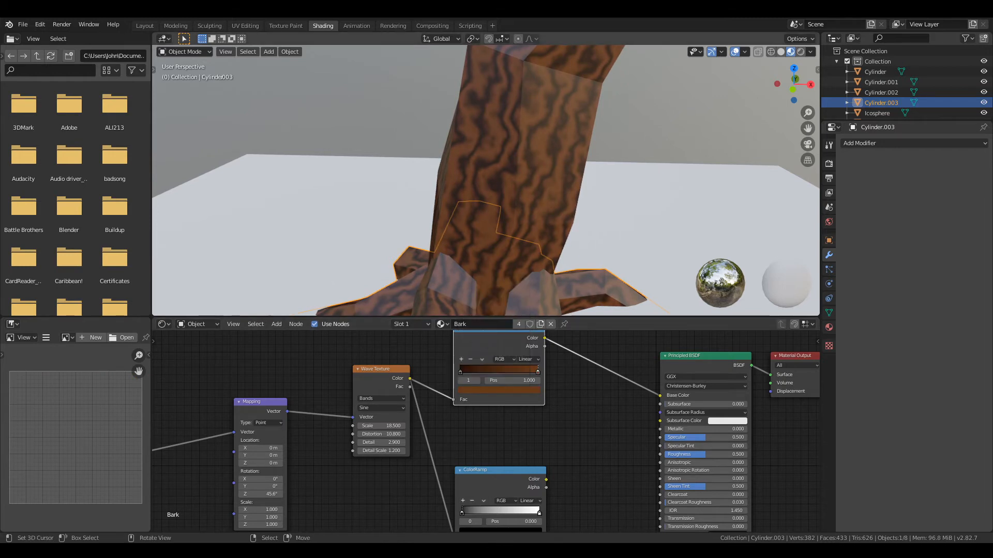
Link the Color output of the black-and-white ColorRamp to the Principled BSDF's Roughness
scroll(552, 131, down, 5)
middle_drag(552, 131, 541, 158)
scroll(546, 155, down, 3)
scroll(548, 154, down, 1)
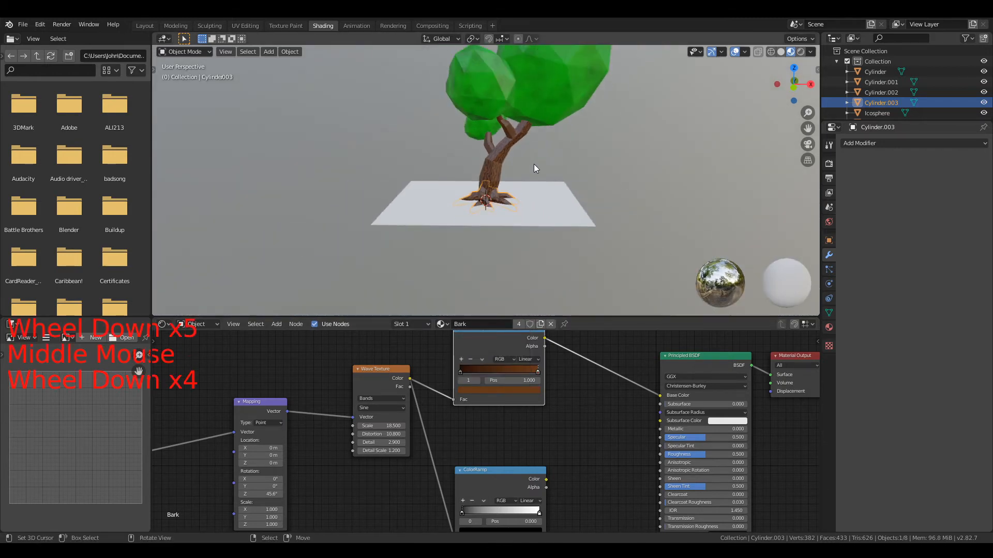
scroll(534, 163, up, 3)
middle_drag(491, 493, 460, 351)
mouse_move(460, 352)
mouse_down()
mouse_move(470, 377)
mouse_move(451, 341)
mouse_up()
middle_drag(533, 401, 461, 465)
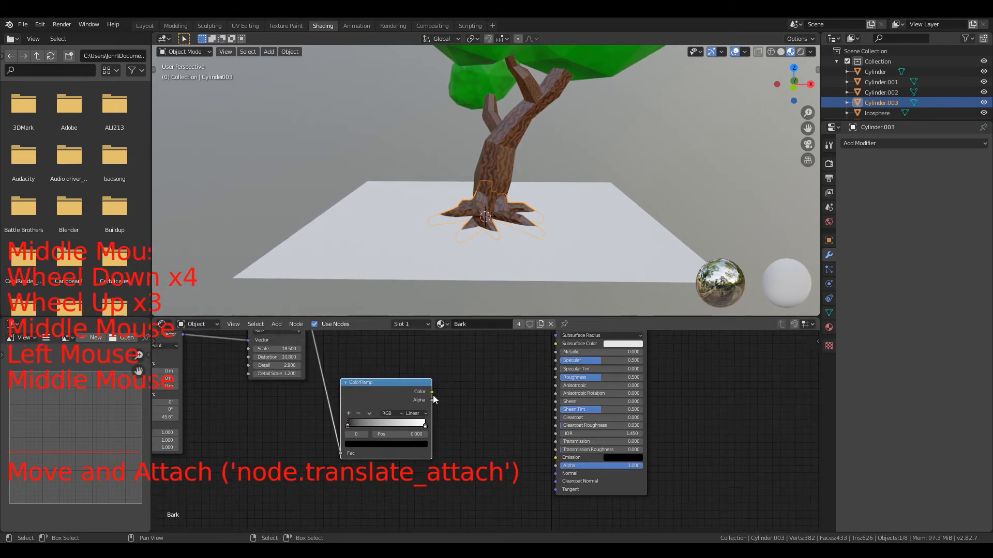
drag(432, 392, 512, 399)
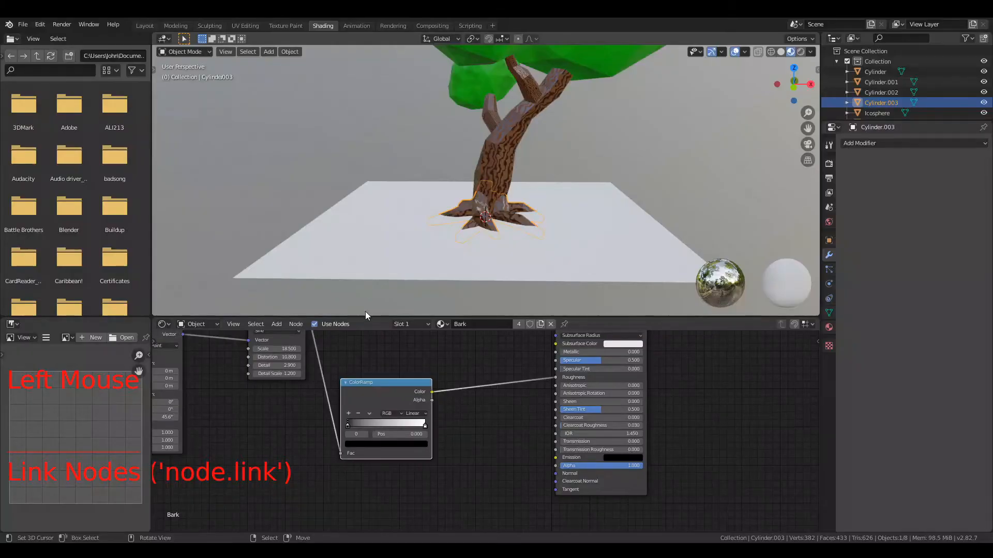
Darken the white stop of the Roughness ColorRamp to a dark grey
scroll(497, 192, up, 7)
middle_drag(507, 197, 534, 224)
scroll(512, 206, down, 1)
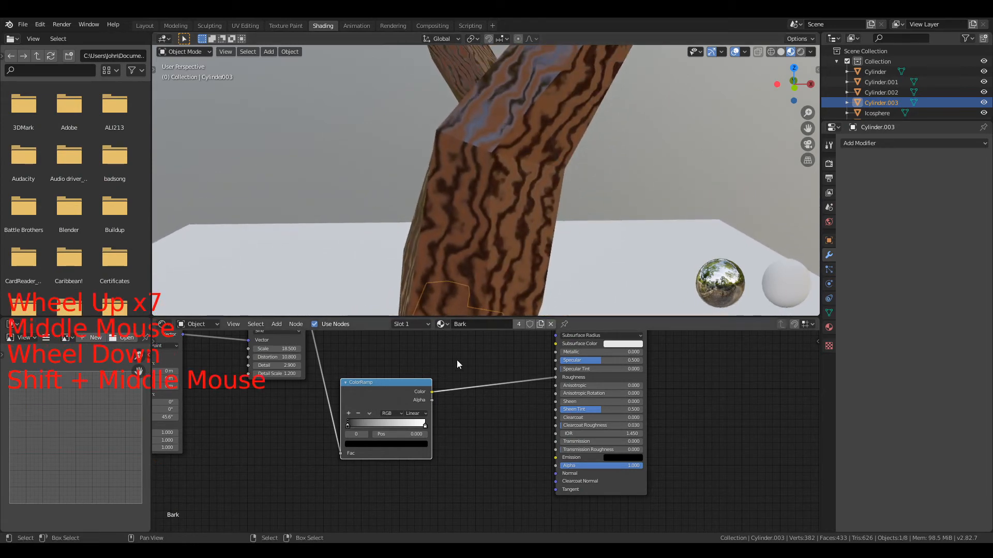
click(426, 424)
click(419, 445)
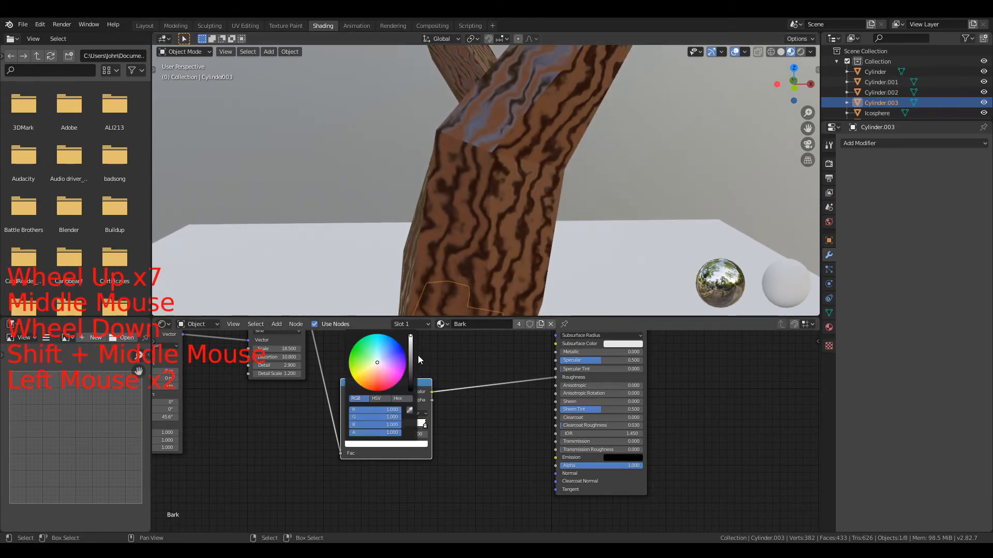
click(411, 370)
mouse_move(411, 370)
mouse_down()
mouse_move(411, 389)
mouse_move(412, 373)
mouse_up()
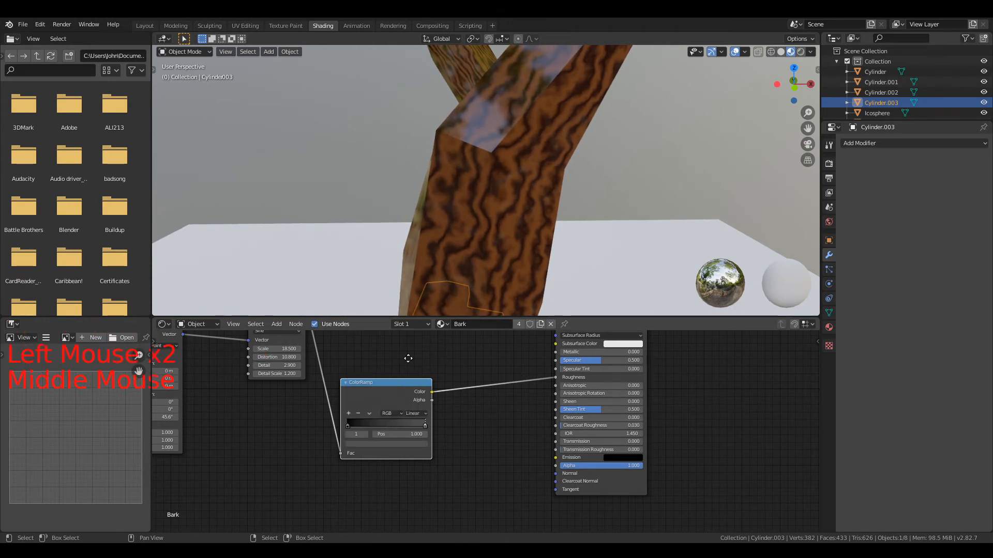
Darken the brown end stop of the ColorRamp that feeds Base Color
middle_drag(408, 359, 458, 458)
scroll(457, 457, up, 5)
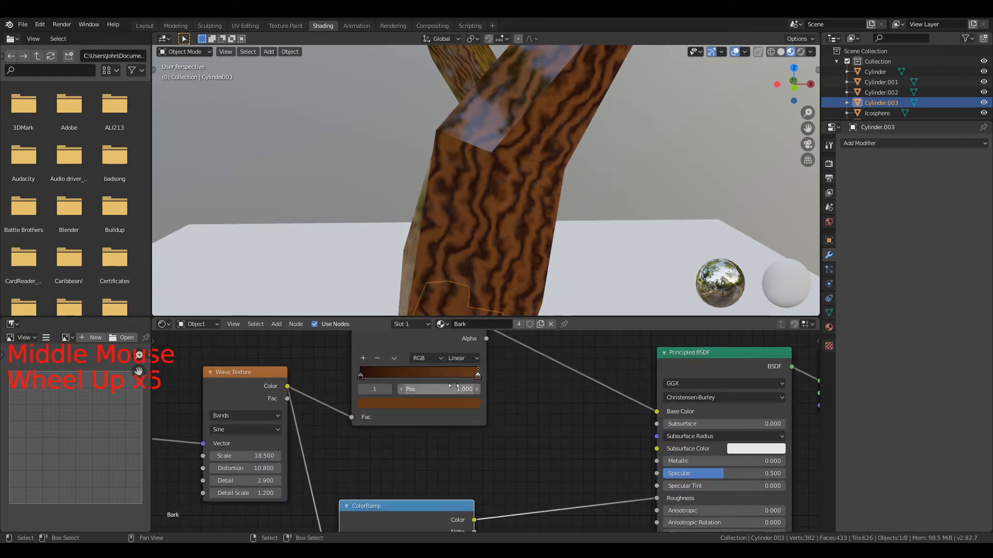
click(461, 411)
click(461, 406)
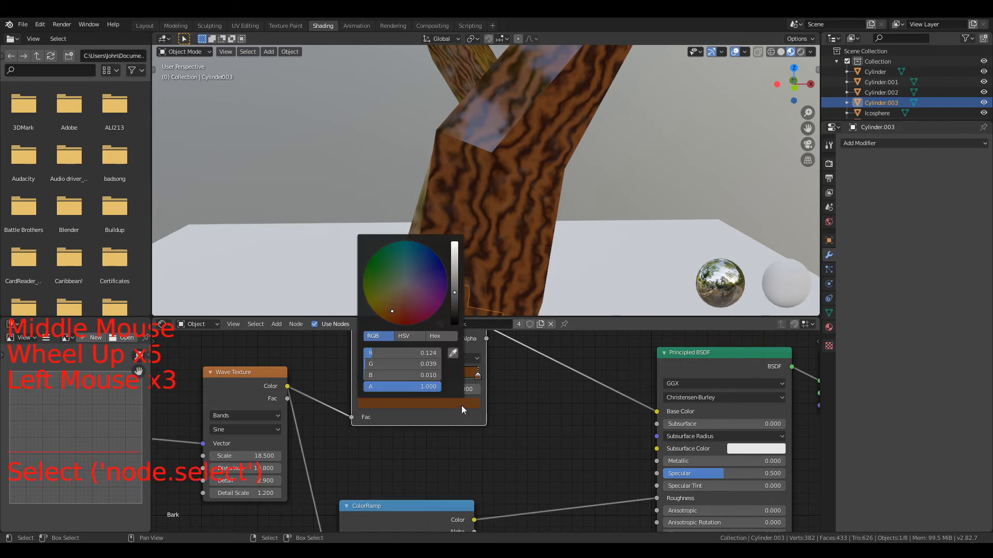
click(458, 403)
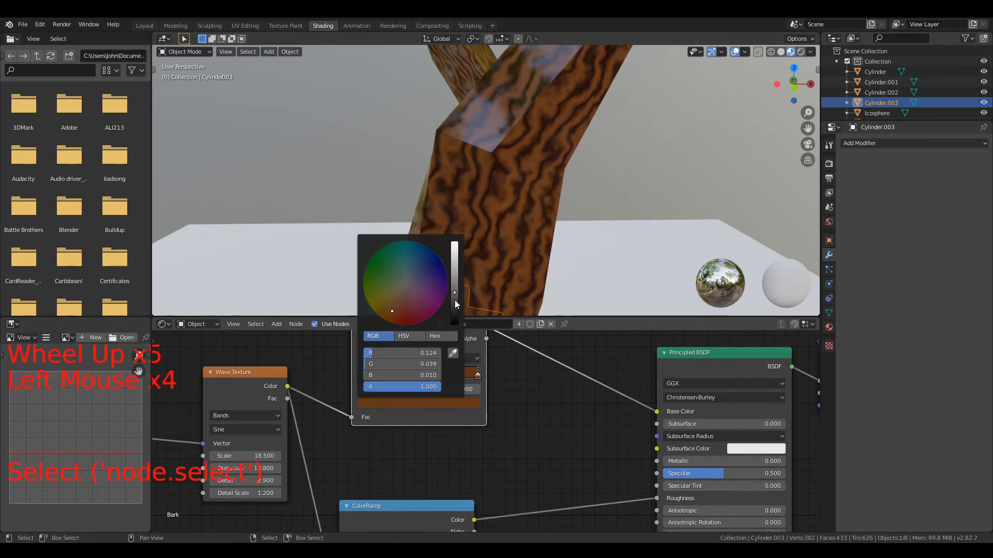
scroll(529, 158, down, 5)
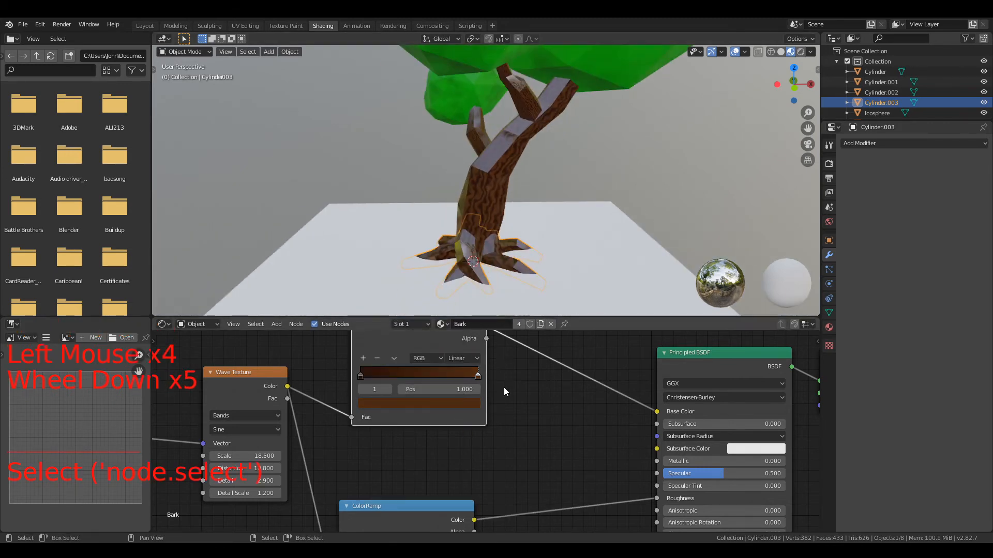
Duplicate the Roughness ColorRamp, place the copy below it and link the Wave Texture's Color to the copy's Fac
scroll(504, 408, down, 4)
middle_drag(504, 427, 513, 512)
click(444, 398)
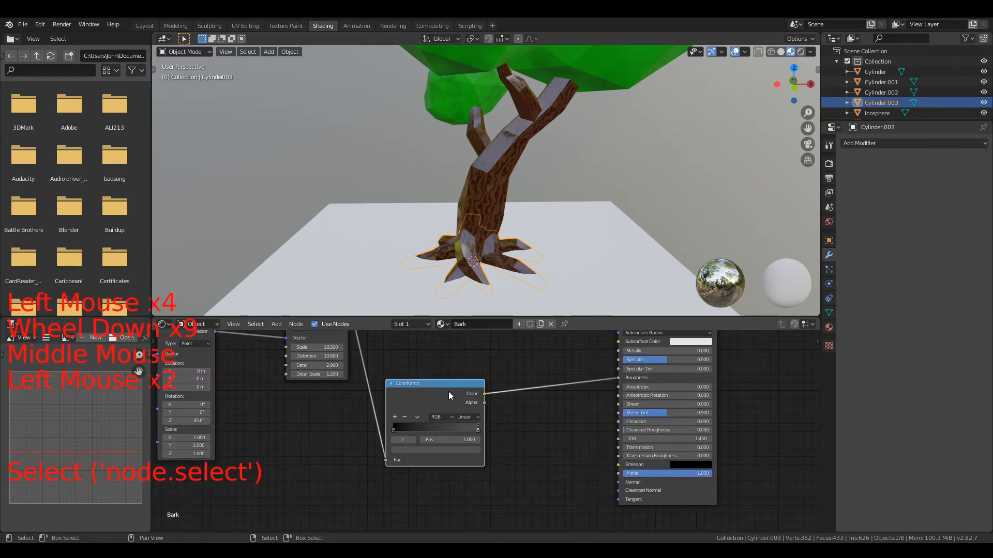
drag(447, 401, 475, 327)
key(shift+d)
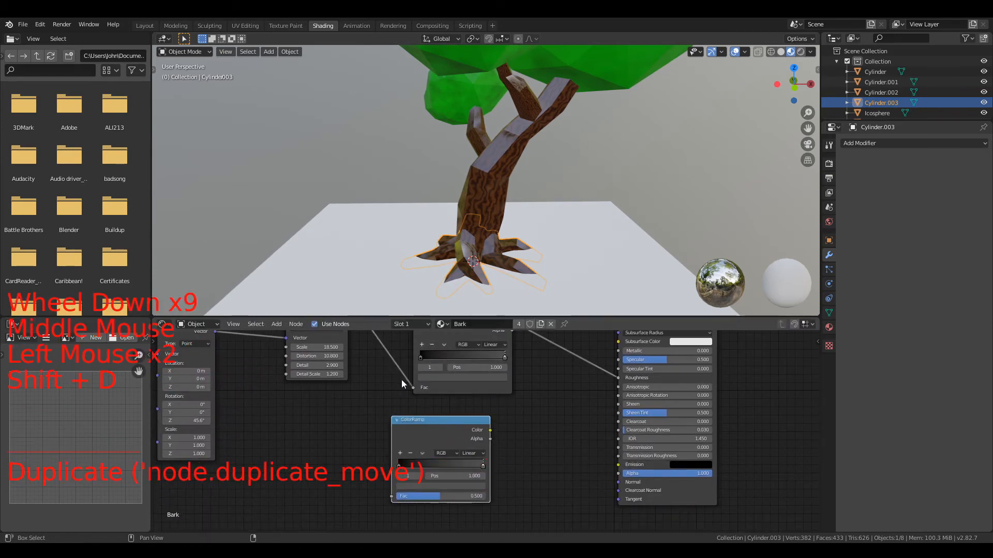
middle_drag(362, 321, 403, 349)
scroll(406, 352, down, 2)
drag(405, 352, 417, 463)
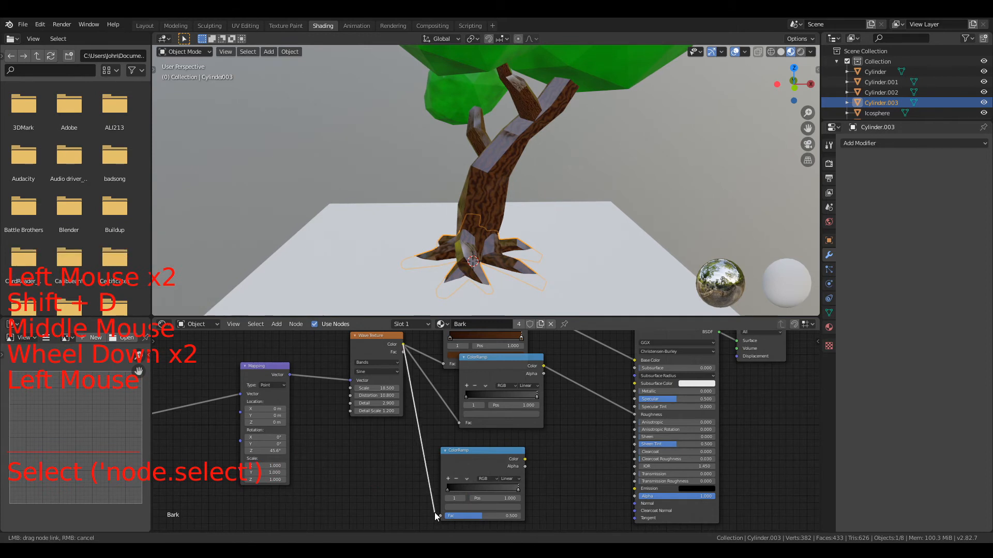
Add a Bump node and place it between the lowest ColorRamp and the Principled BSDF
drag(435, 514, 438, 517)
middle_drag(462, 514, 420, 489)
key(shift+a)
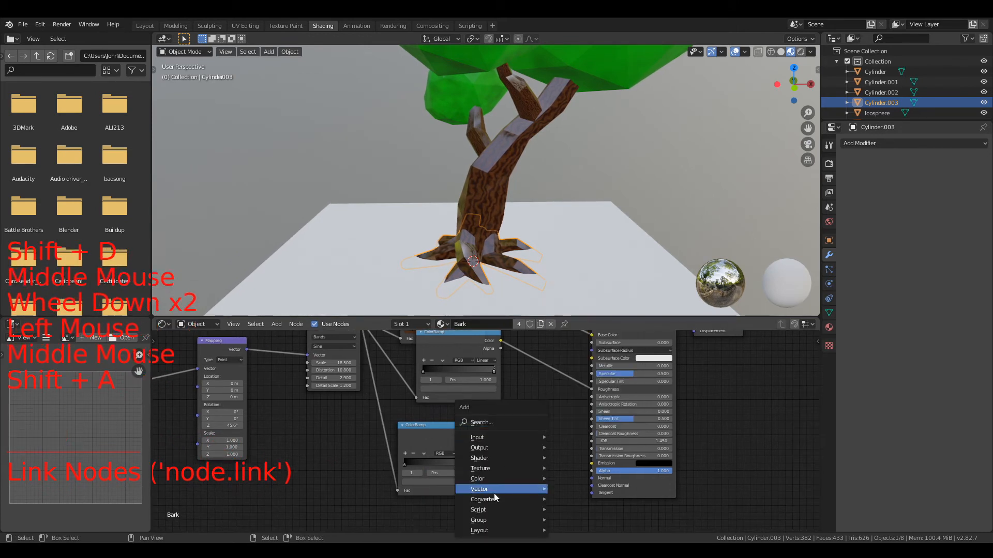
mouse_move(517, 490)
click(574, 408)
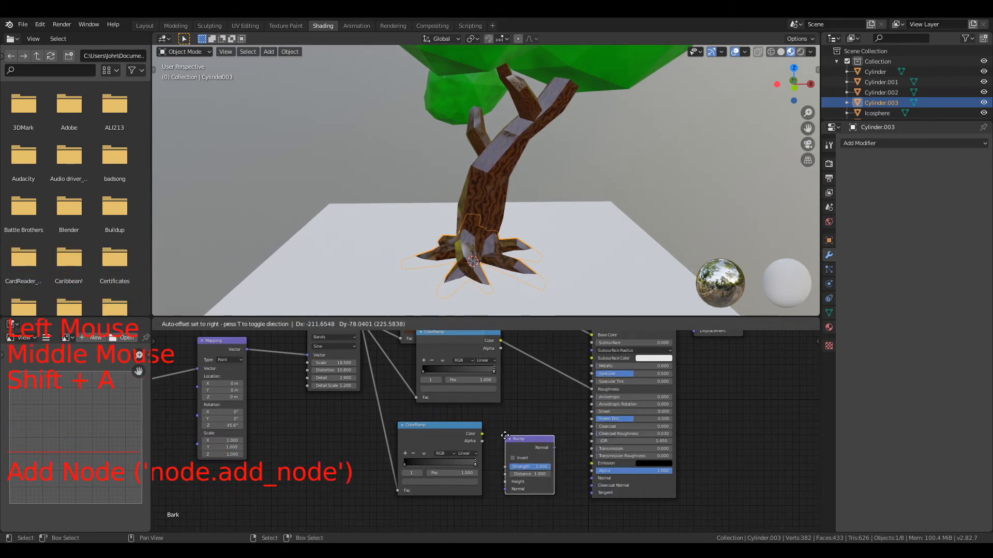
middle_drag(505, 436, 535, 389)
scroll(534, 390, up, 4)
click(552, 375)
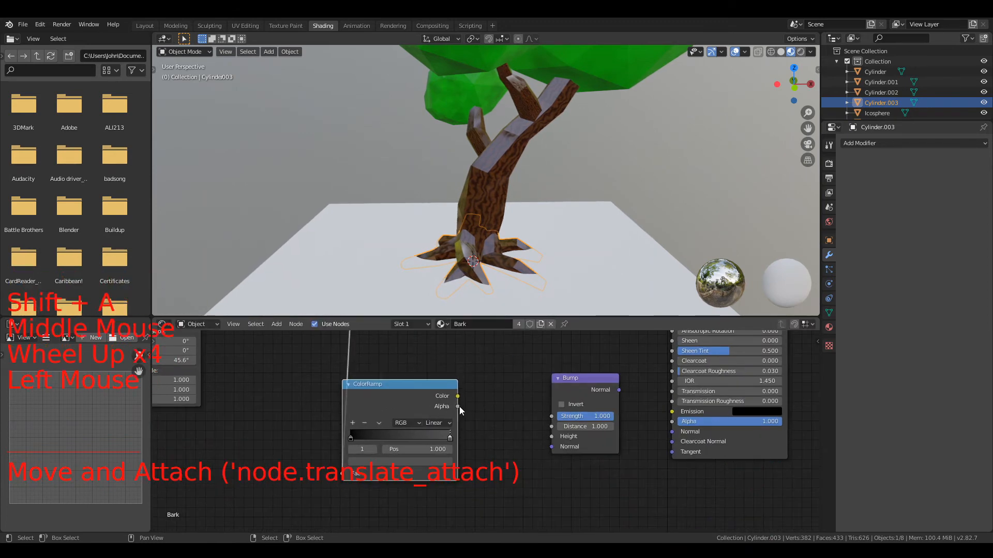
Link the lowest ColorRamp's Alpha to the Bump's Height and the Bump's Normal to the Principled BSDF's Normal
drag(459, 406, 550, 436)
drag(619, 393, 672, 431)
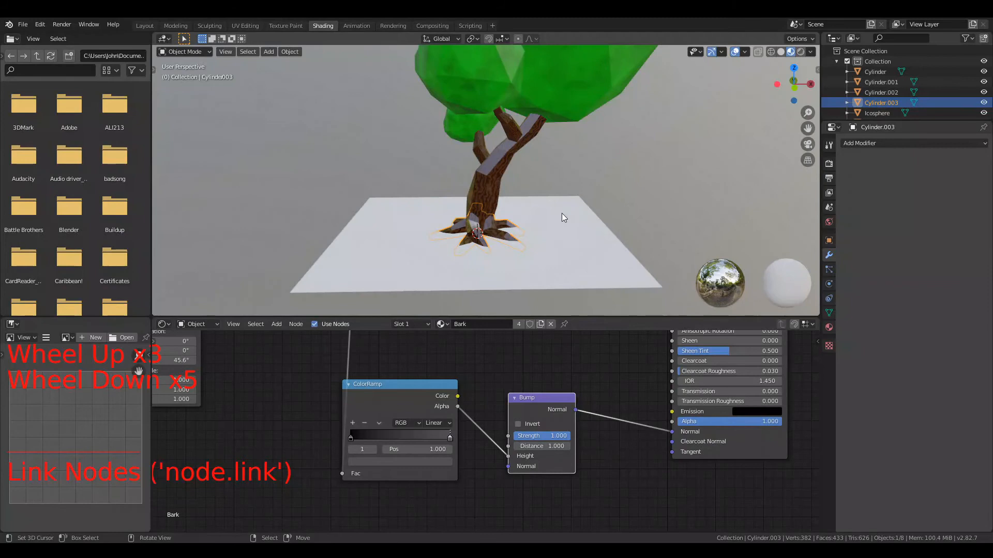
Replace the Bump's Height connection with the lowest ColorRamp's Color output
scroll(561, 213, up, 11)
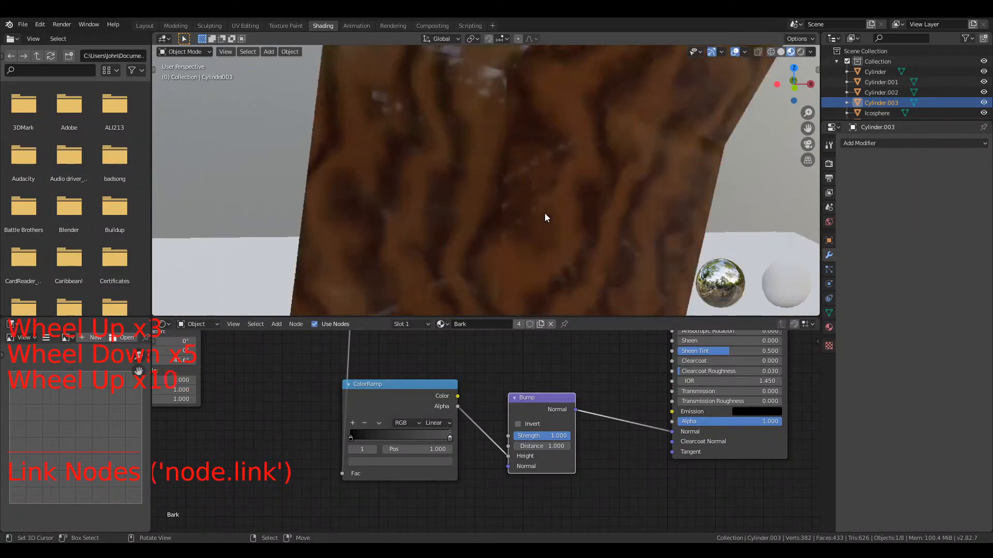
scroll(544, 213, down, 2)
middle_drag(541, 214, 556, 302)
scroll(510, 213, down, 2)
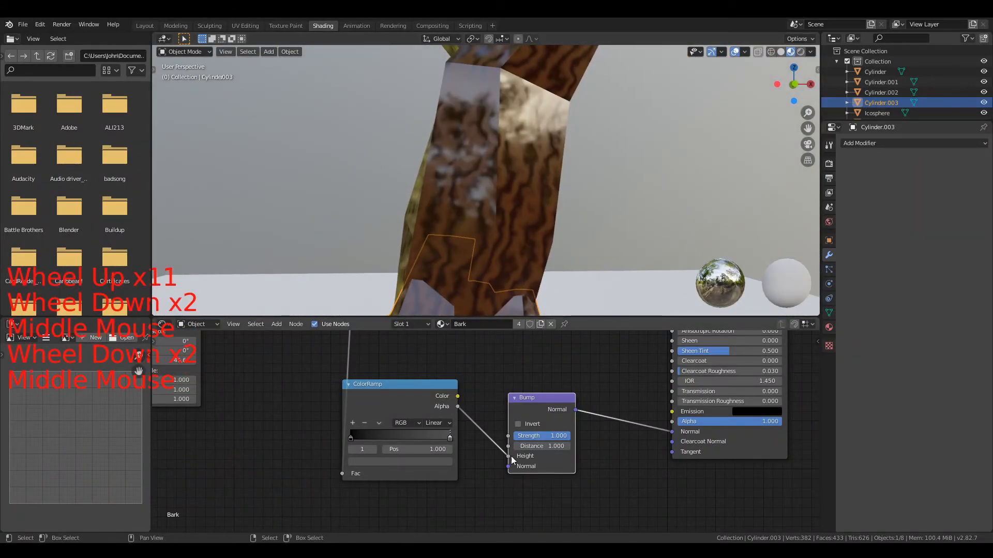
click(463, 402)
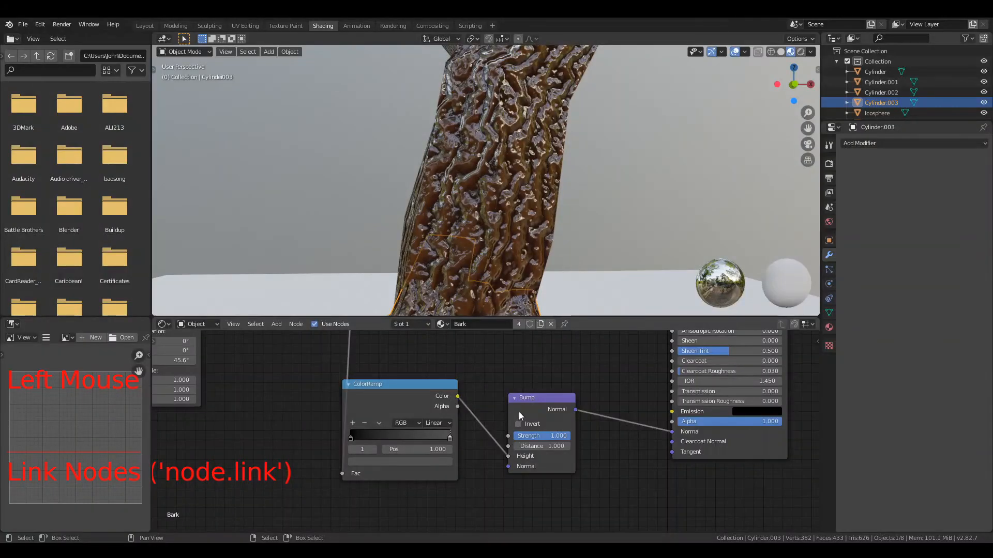
Lower the Bump node's Strength to 0.225
scroll(517, 215, down, 4)
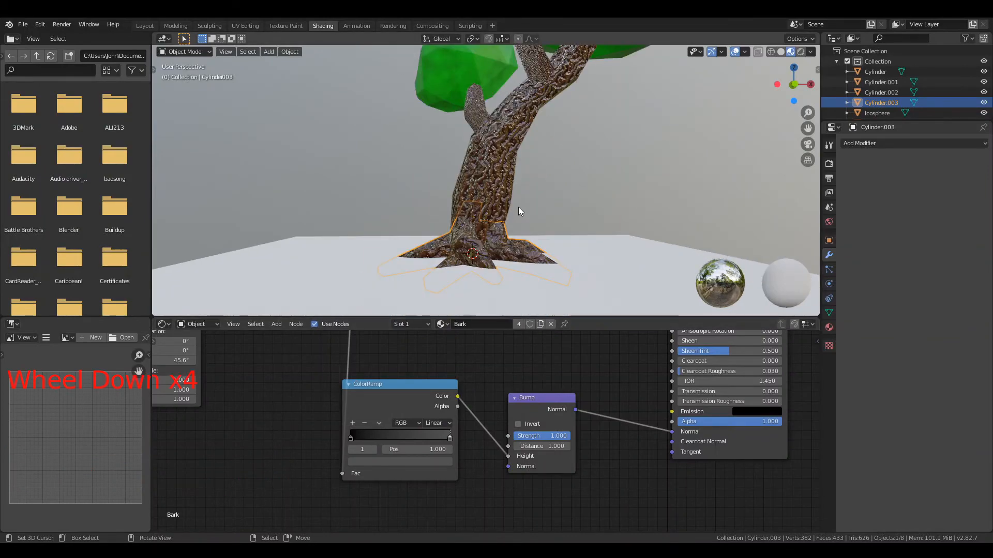
middle_drag(518, 207, 528, 242)
scroll(528, 243, up, 2)
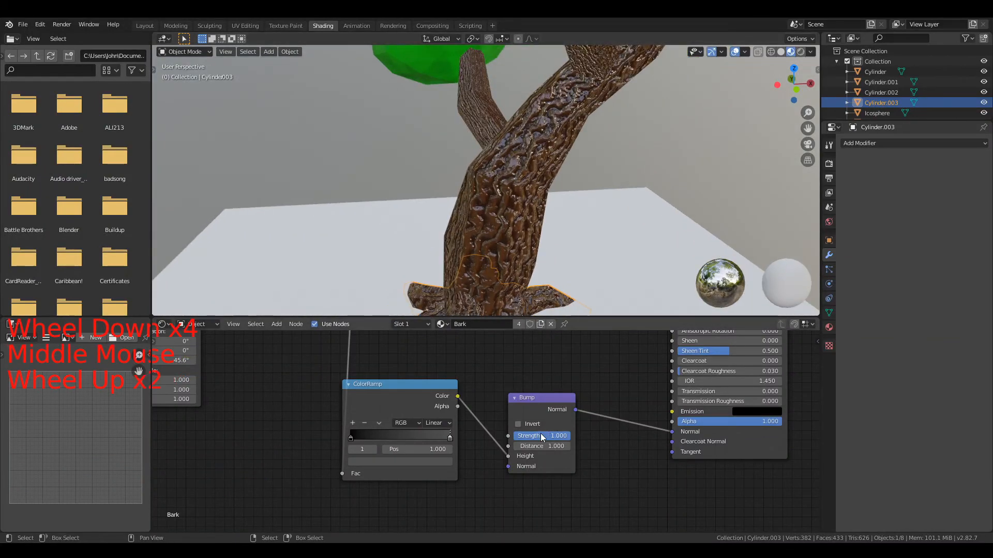
middle_drag(361, 359, 429, 414)
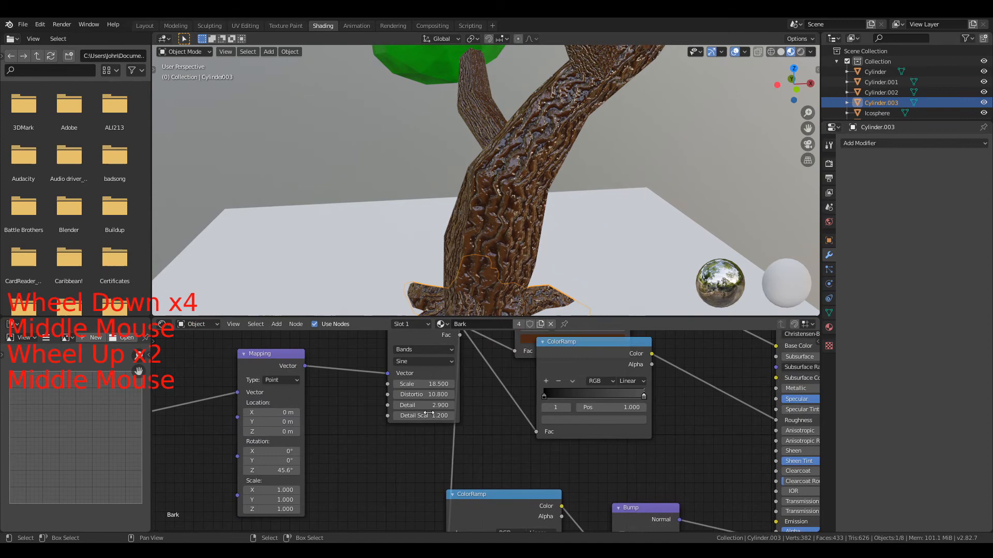
click(423, 386)
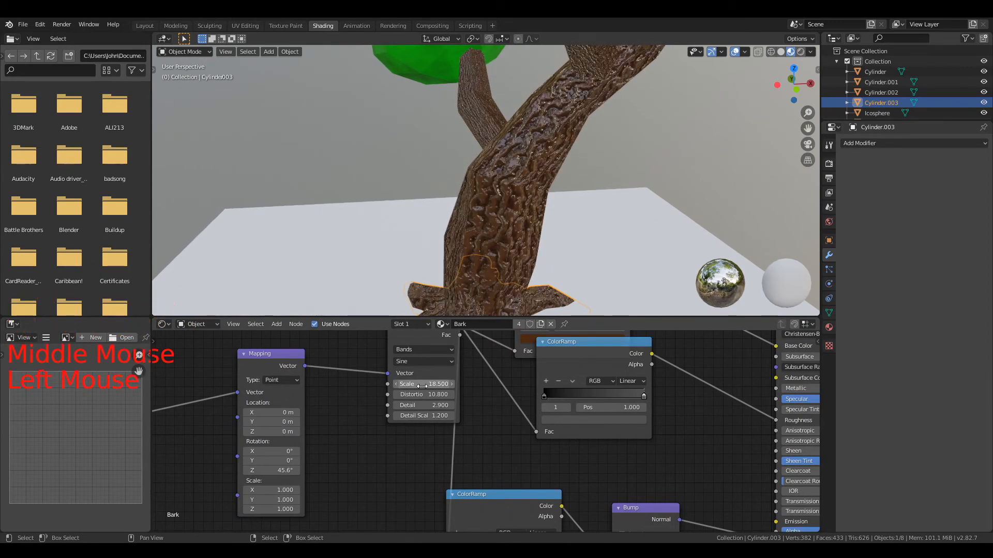
drag(422, 386, 420, 384)
middle_drag(595, 512, 531, 433)
drag(596, 479, 538, 480)
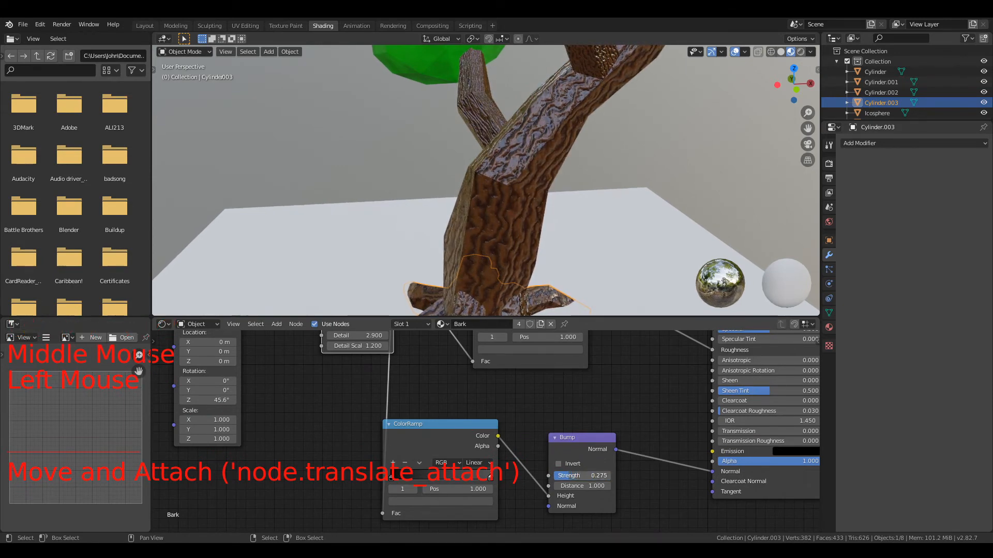
Deselect all objects and examine the bark's bump relief on the trunk and branches, close up and from afar
scroll(563, 134, down, 3)
mouse_move(561, 152)
middle_down()
mouse_move(556, 162)
mouse_move(551, 153)
middle_up()
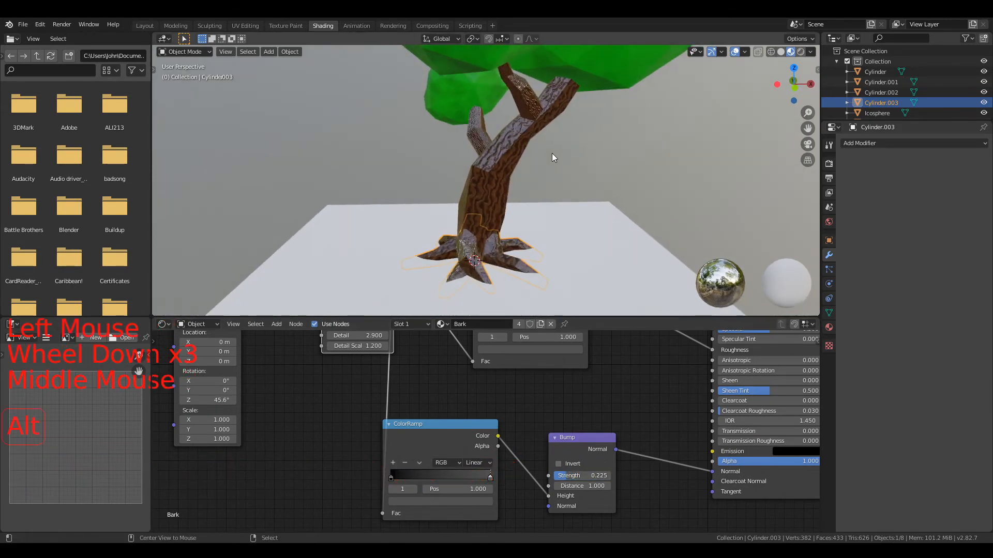
key(alt+a)
scroll(550, 164, up, 5)
scroll(549, 167, down, 1)
middle_drag(464, 331, 462, 337)
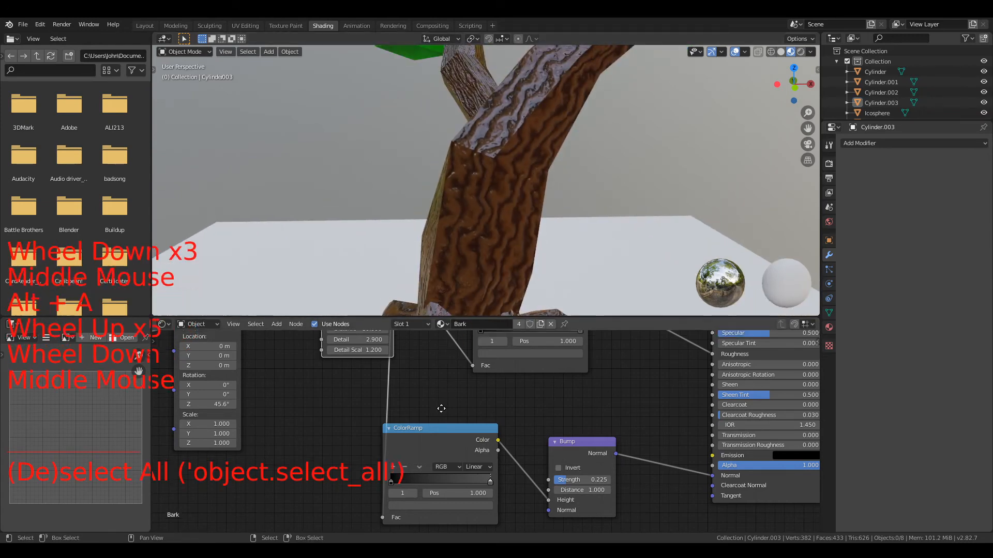
scroll(517, 160, down, 8)
mouse_move(519, 176)
middle_down()
mouse_move(511, 156)
mouse_move(523, 198)
mouse_move(501, 171)
middle_up()
scroll(523, 197, up, 4)
scroll(523, 198, down, 2)
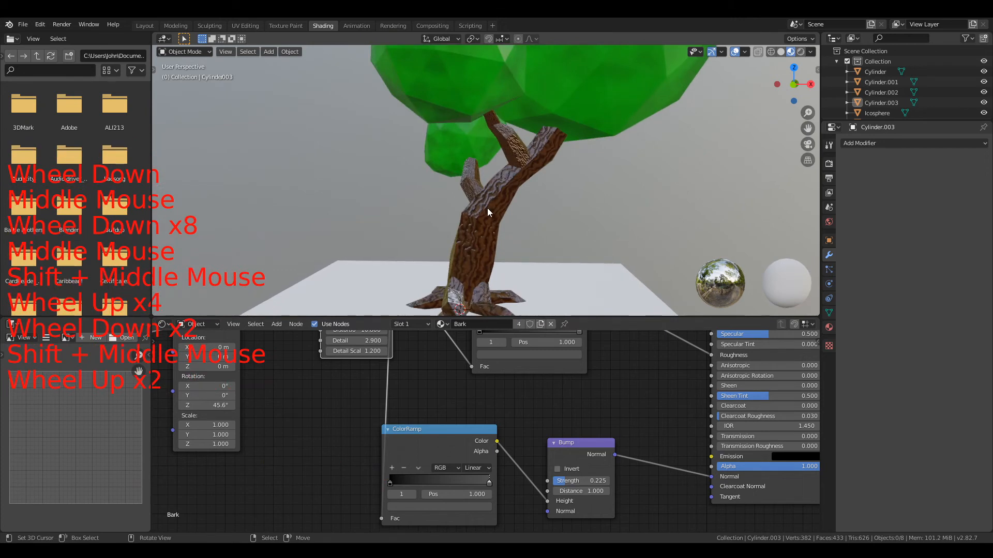
Add a Triangulate modifier to the tree trunk, Cylinder.001
right_click(489, 225)
click(902, 145)
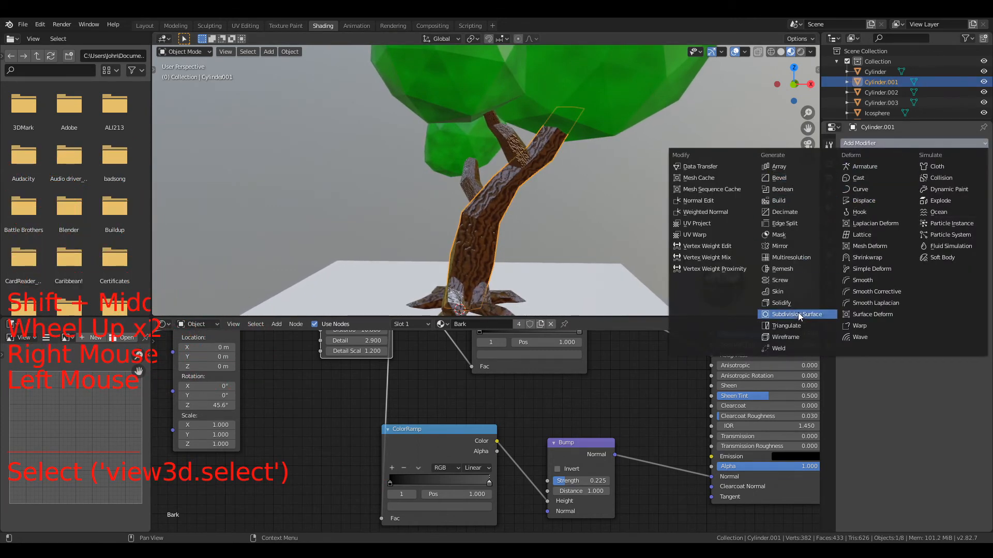
click(790, 325)
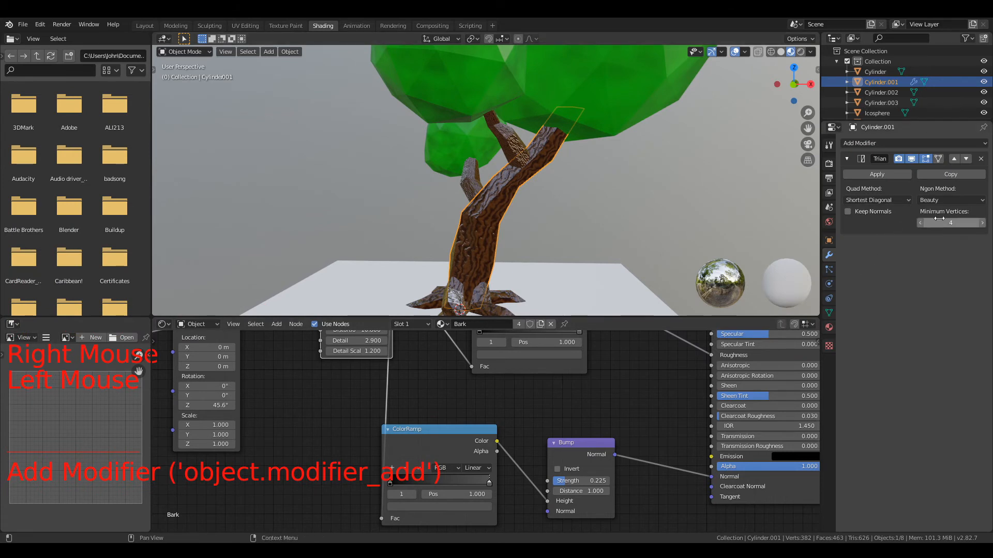
Switch the viewport to Solid shading to inspect the trunk's triangulated faces
shift+middle_drag(560, 203, 561, 155)
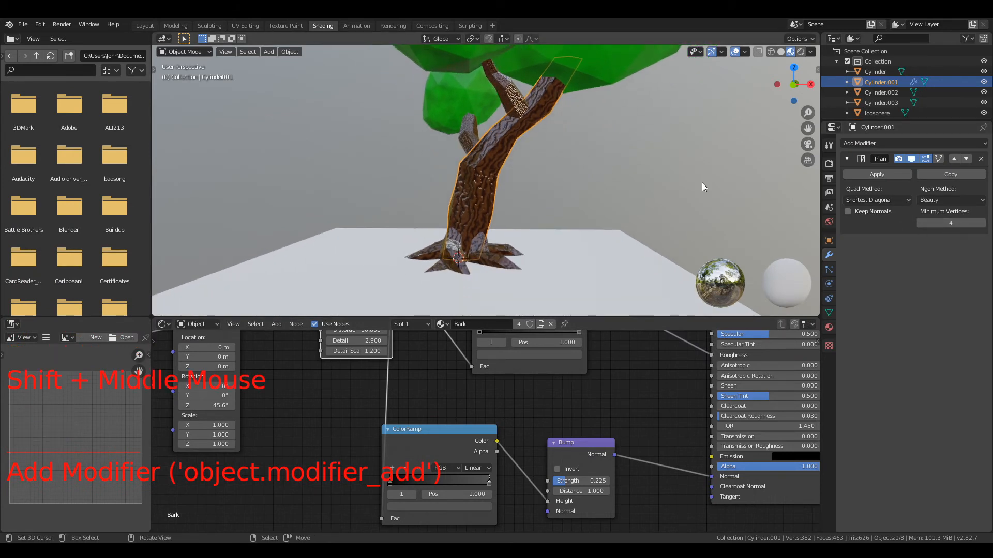
key(Tab)
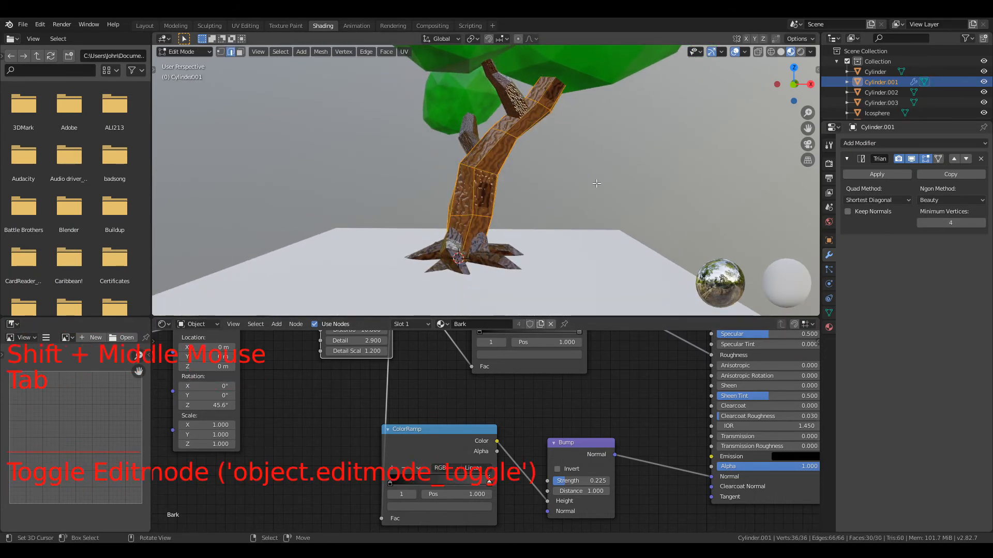
scroll(602, 188, up, 3)
key(Tab)
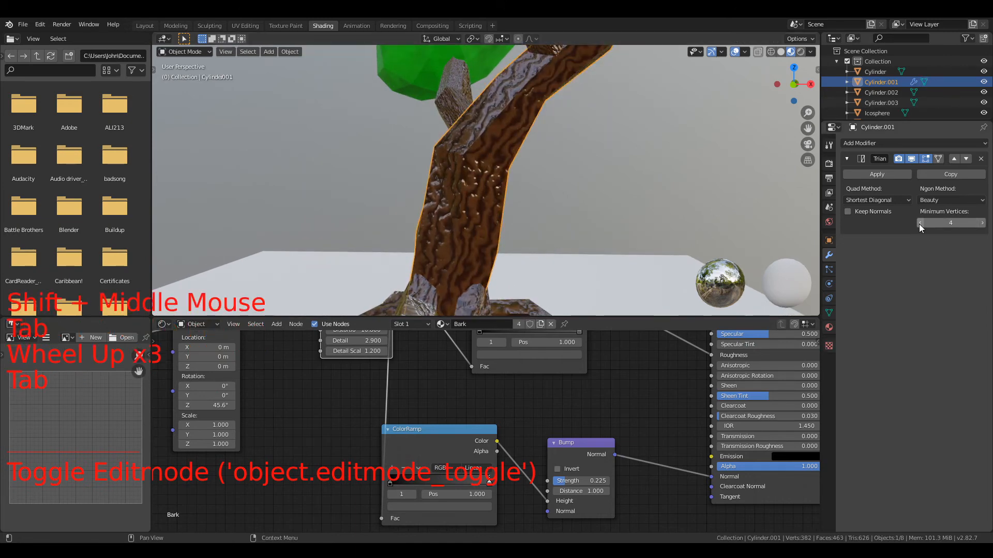
click(919, 224)
click(919, 225)
key(z)
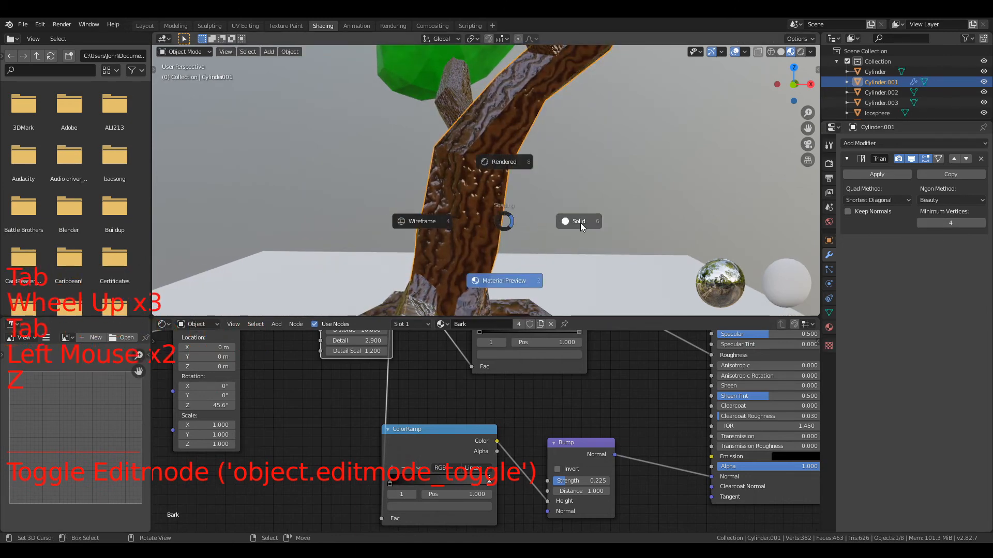
scroll(533, 215, up, 1)
mouse_move(538, 214)
middle_down()
mouse_move(598, 221)
mouse_move(495, 207)
mouse_move(544, 212)
middle_up()
Try the Beauty, Fixed and Fixed Alternate quad methods on the trunk's Triangulate modifier and return it to Shortest Diagonal
click(867, 202)
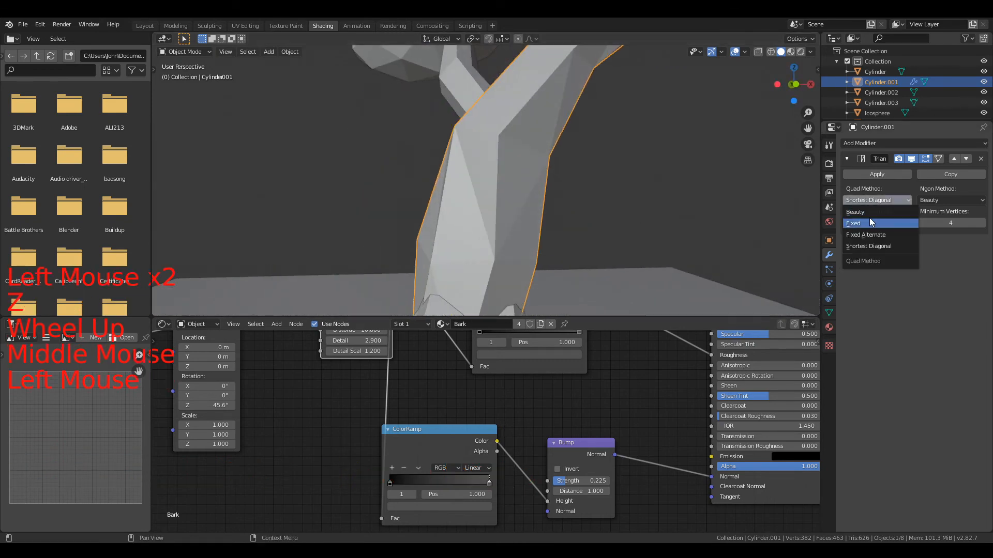
click(870, 212)
click(880, 198)
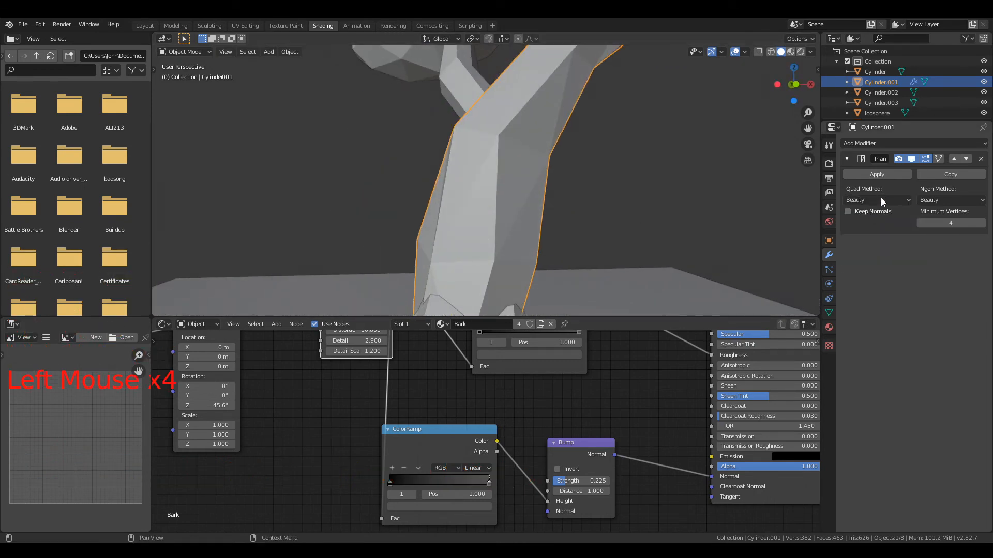
click(869, 225)
click(865, 199)
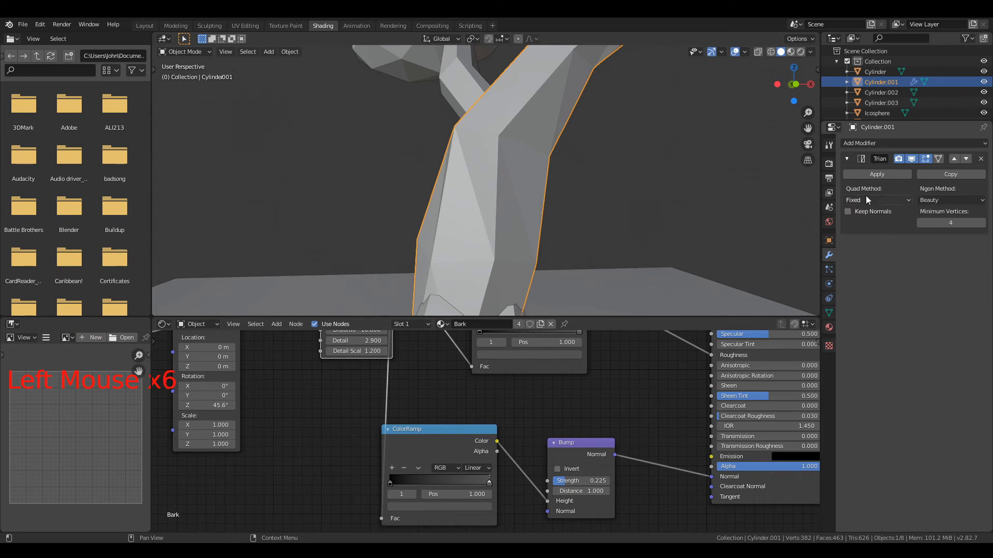
click(873, 231)
drag(874, 204, 871, 245)
Set the Ngon Method of the trunk's Triangulate modifier to Clip
scroll(580, 206, down, 2)
middle_drag(580, 207, 531, 194)
key(Tab)
key(Tab)
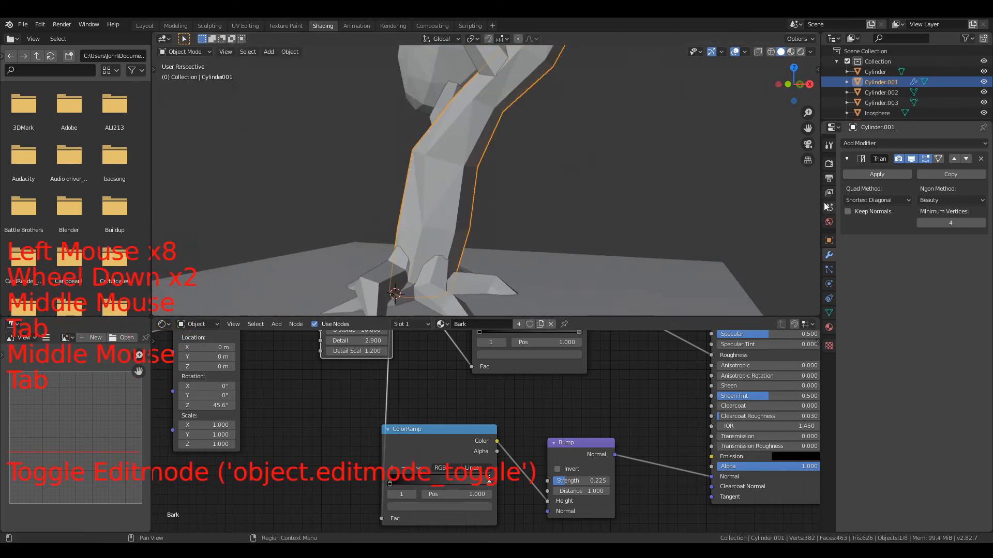
click(949, 202)
click(951, 224)
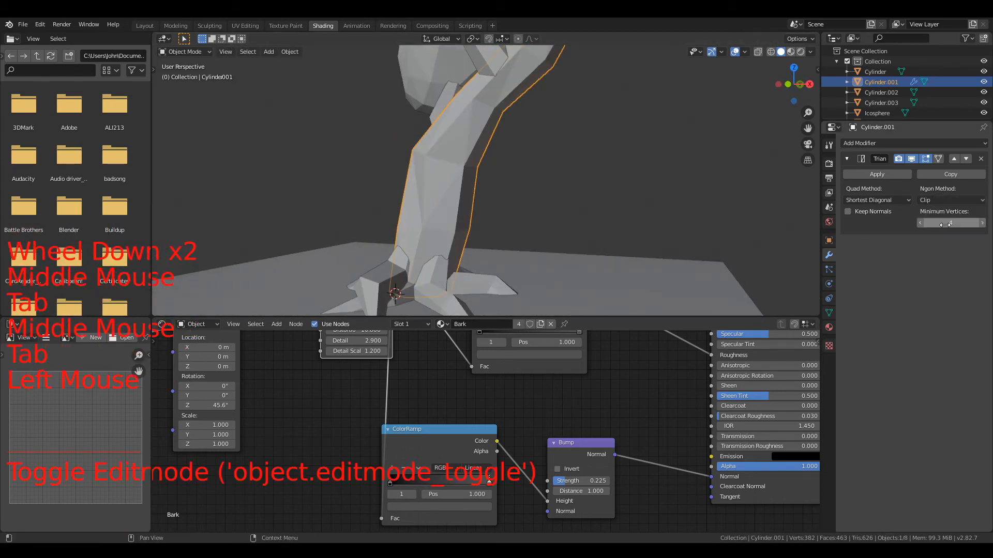
Add a Triangulate modifier to the roots, Cylinder.003
middle_drag(524, 192, 551, 268)
right_click(513, 302)
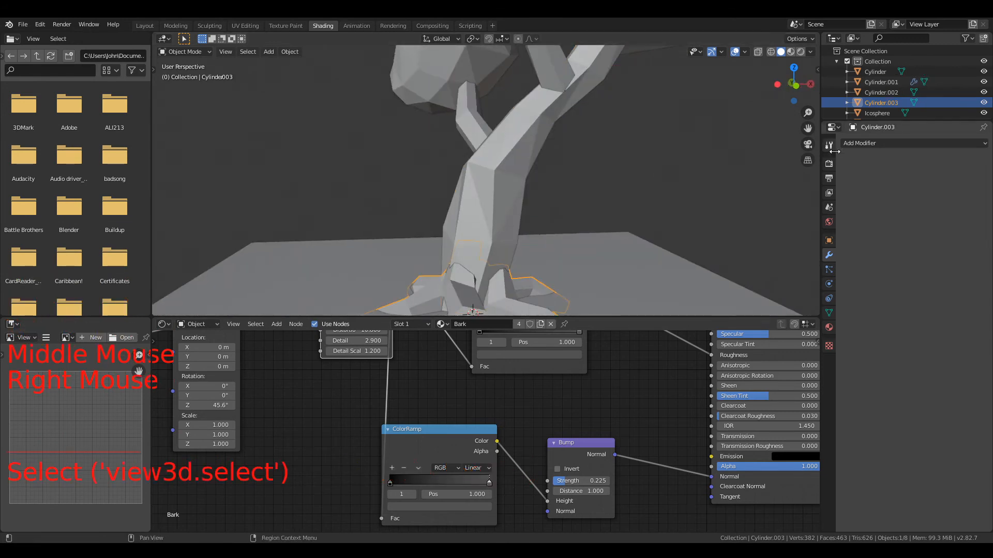
click(865, 144)
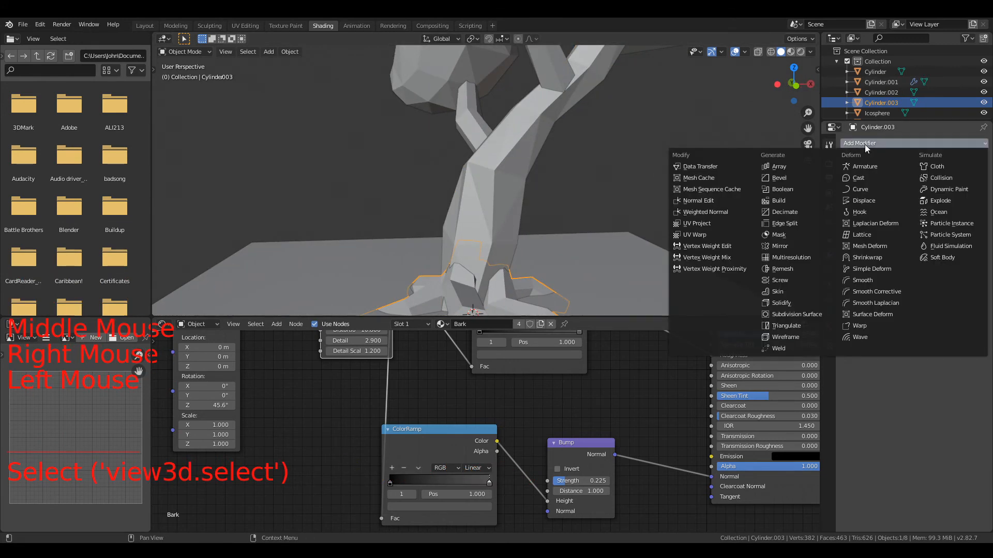
click(790, 327)
Add a Triangulate modifier to the short lower branch, Cylinder
right_click(473, 127)
scroll(470, 124, down, 2)
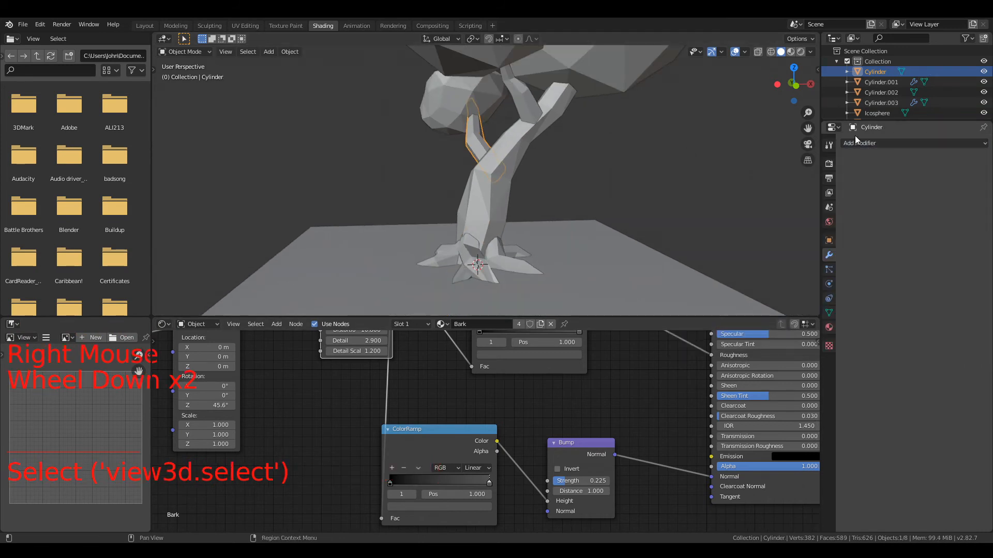
click(865, 143)
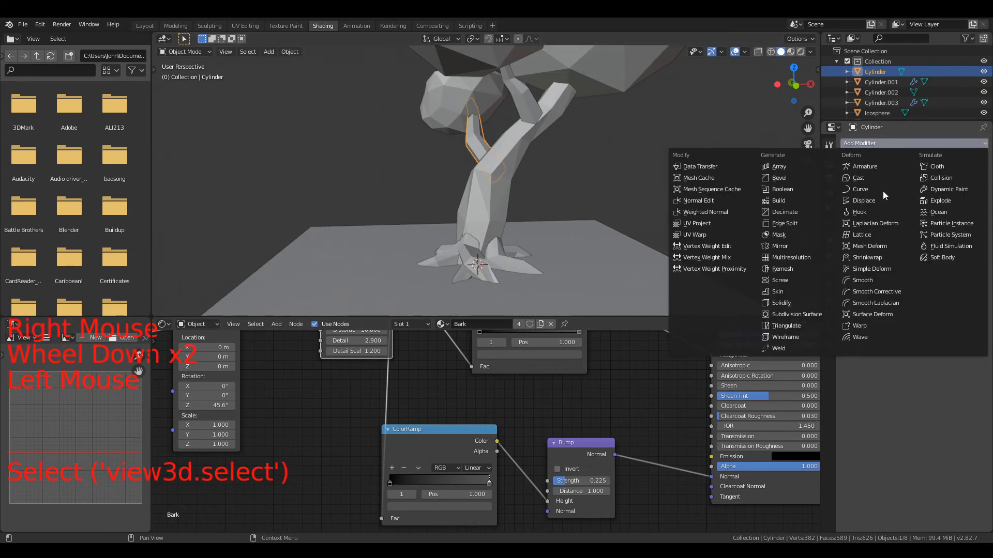
click(809, 331)
Add a Triangulate modifier to the upper branch, Cylinder.002
right_click(539, 85)
right_click(532, 101)
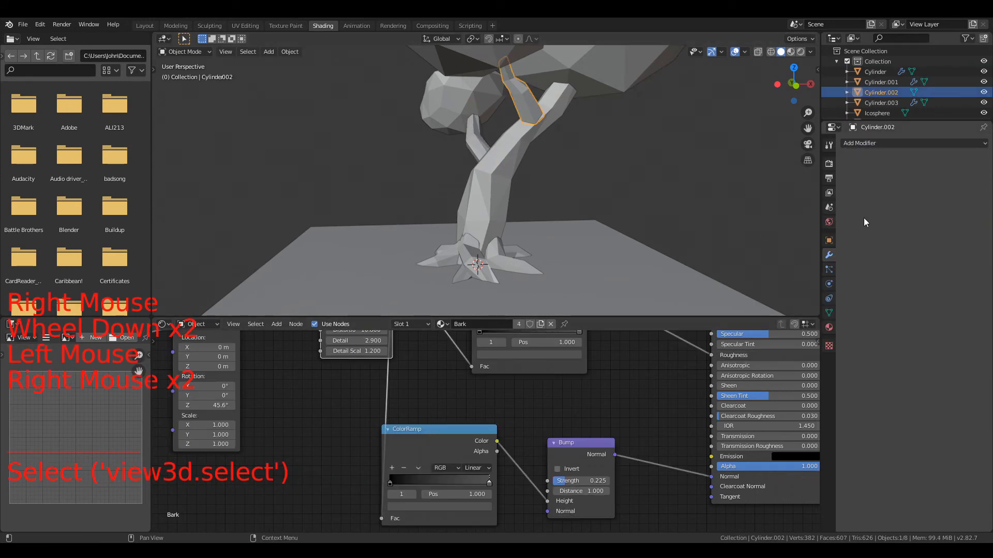
click(882, 143)
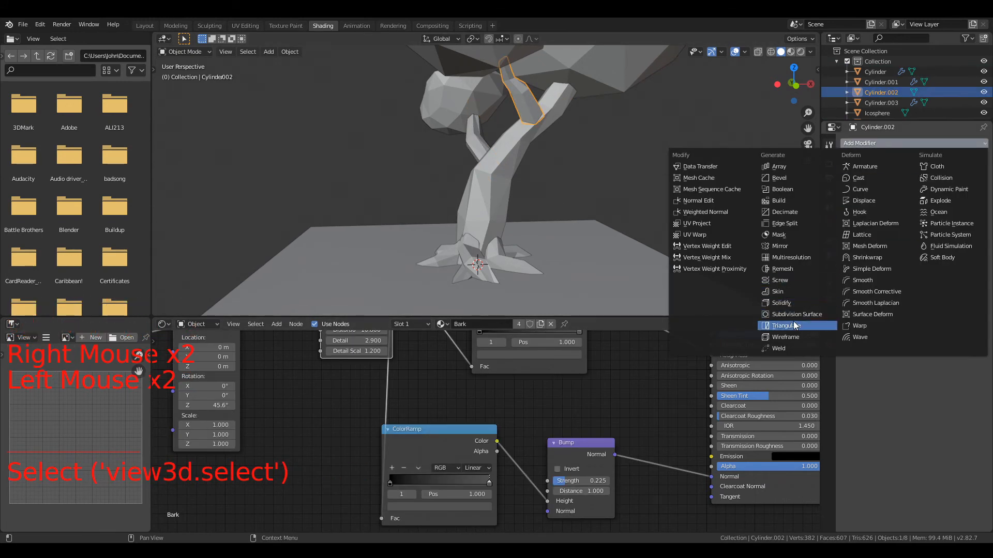
click(795, 325)
scroll(587, 177, up, 1)
scroll(587, 177, down, 2)
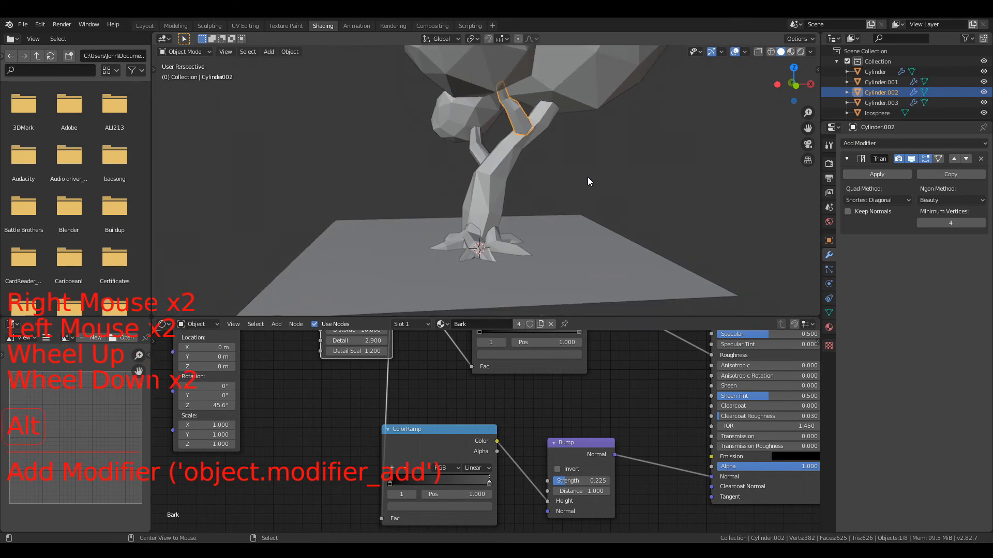
Clear the selection and select the ground plane under the tree
key(alt+a)
middle_drag(588, 176, 563, 177)
scroll(627, 173, down, 2)
right_click(554, 221)
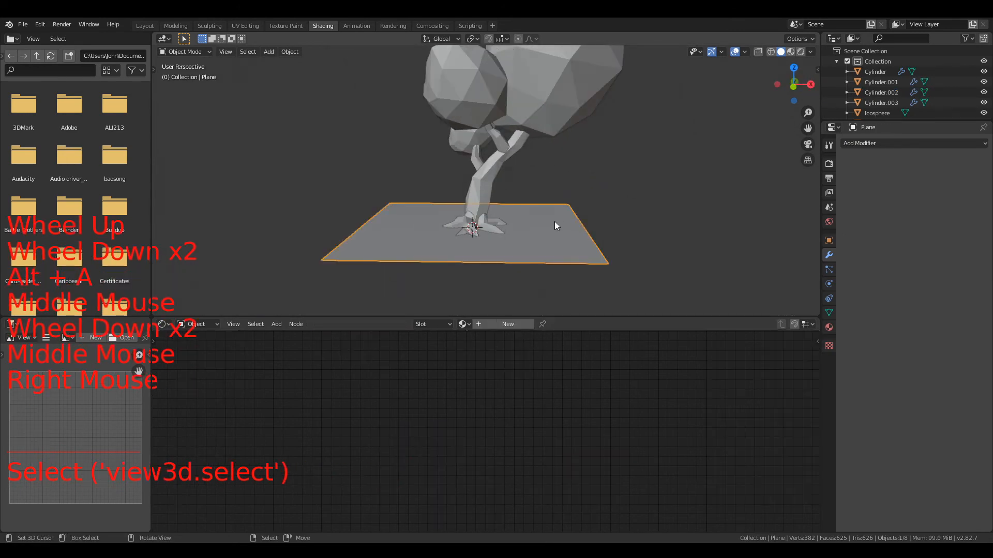
scroll(554, 221, up, 2)
scroll(535, 242, down, 4)
scroll(621, 111, up, 2)
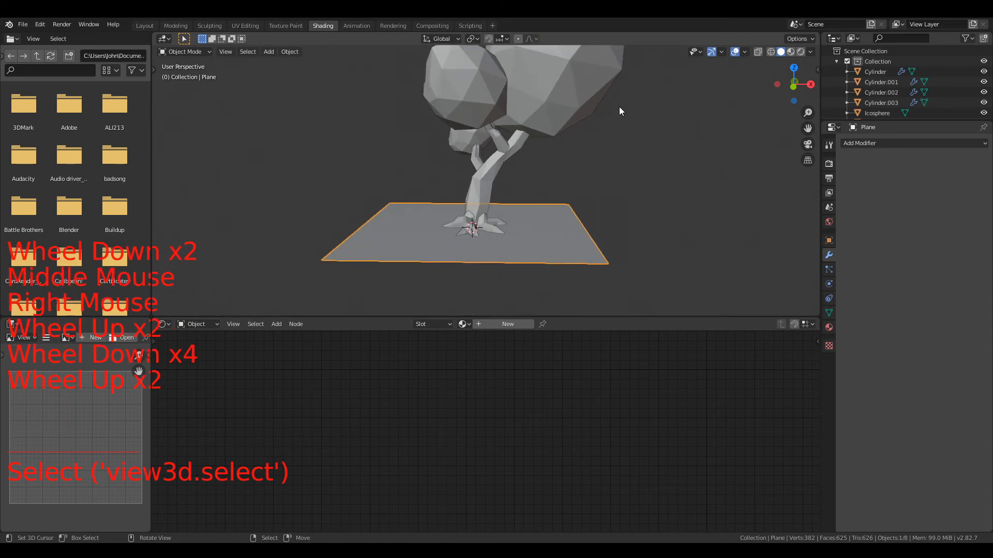
Add a Sun light and move it high beside the tree, at about X -18.6, Y 25.6, Z 25.2 m
key(shift+a)
mouse_move(475, 321)
click(514, 333)
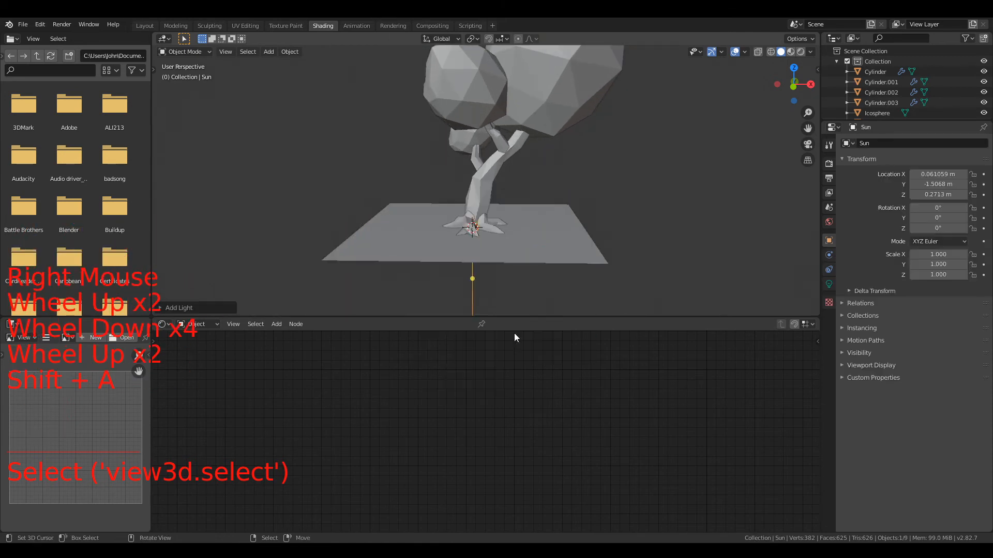
scroll(600, 258, down, 5)
key(g)
click(507, 164)
middle_drag(507, 176, 586, 272)
scroll(583, 263, down, 2)
key(g)
click(541, 209)
Rotate the sun to about X -63°, Y -11°, Z 33° so it points toward the tree
middle_drag(541, 209, 573, 225)
key(r)
click(663, 199)
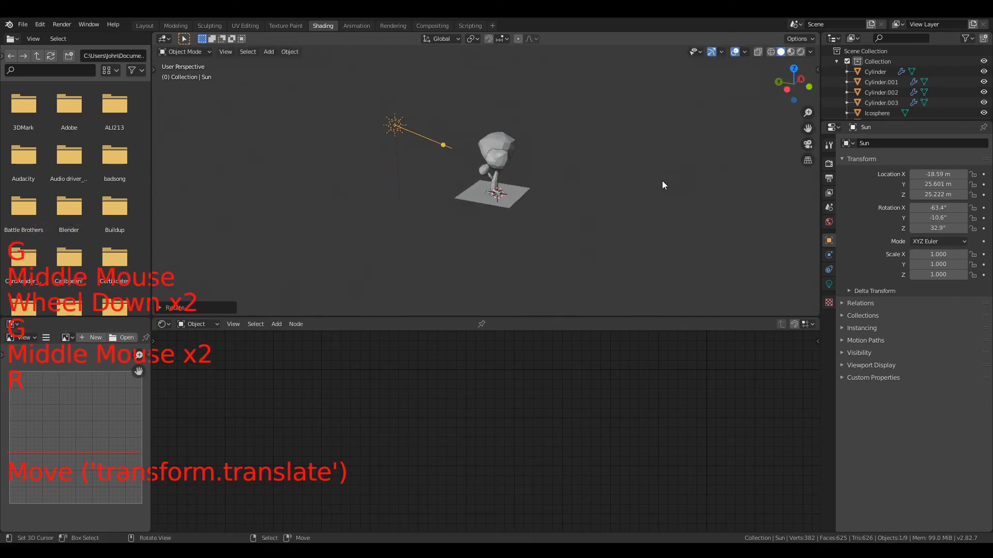
Move the sun to about X -22.8, Y -19.9, Z 23.1 m and rotate it to about X -69°, Y -0.5°, Z 115°
middle_drag(662, 181, 459, 265)
key(g)
click(701, 111)
key(r)
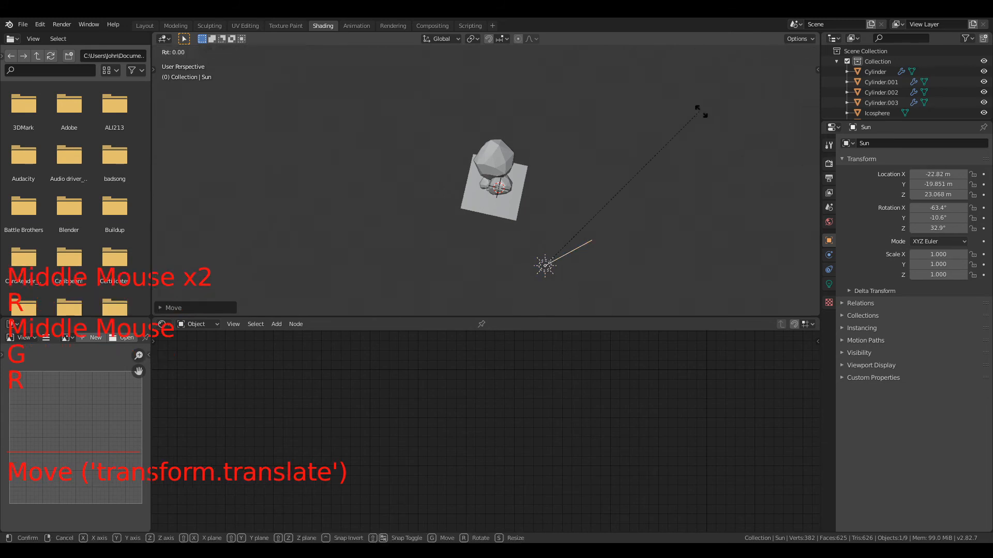
click(385, 312)
Frame the tree in the viewport and switch to Rendered shading to preview the sunlight
middle_click(385, 312)
mouse_move(595, 171)
middle_down()
mouse_move(544, 146)
mouse_move(506, 97)
mouse_move(511, 160)
mouse_move(512, 143)
middle_up()
scroll(507, 98, up, 4)
scroll(511, 160, up, 3)
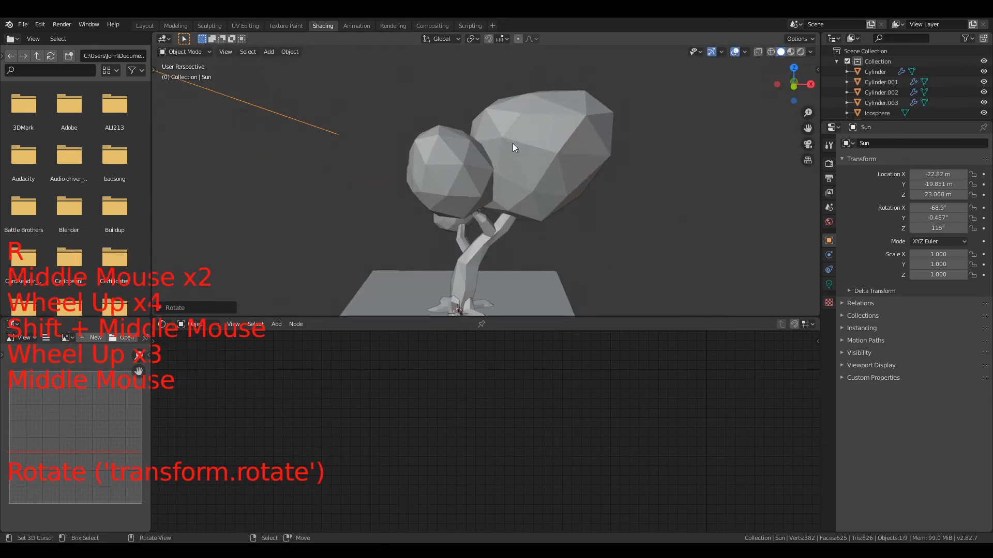
scroll(512, 143, down, 2)
click(801, 51)
scroll(564, 238, up, 2)
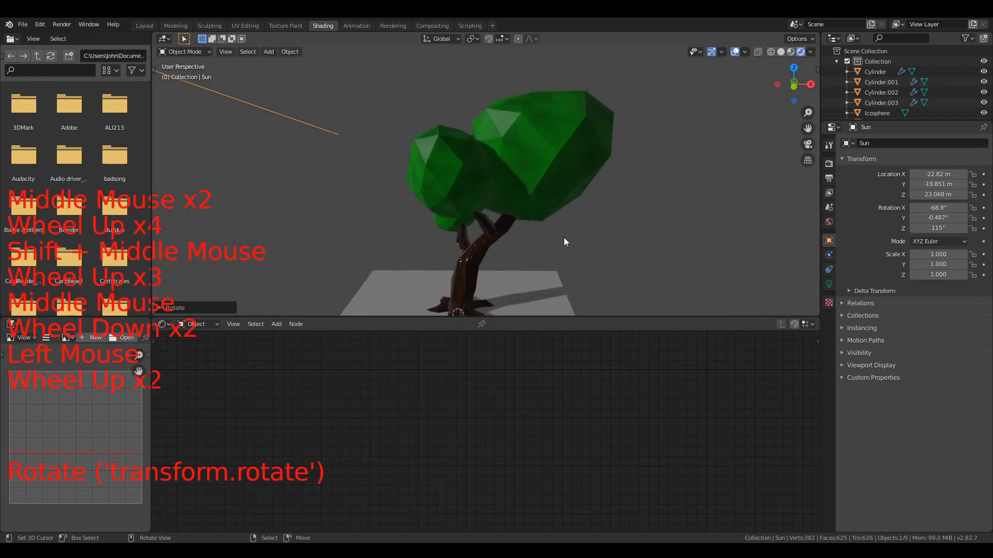
Rotate the sun to about X -79°, Y 11°, Z 138° while checking the light on the tree
scroll(564, 238, down, 2)
mouse_move(564, 237)
middle_down()
mouse_move(565, 213)
mouse_move(551, 248)
mouse_move(561, 161)
mouse_move(600, 188)
middle_up()
scroll(565, 217, up, 2)
scroll(556, 226, down, 7)
key(r)
click(582, 230)
Tilt the sun more steeply downward and turn it about global Z so the tree's shadow falls behind it on the ground plane
scroll(562, 162, up, 5)
scroll(576, 137, down, 3)
middle_drag(576, 138, 465, 282)
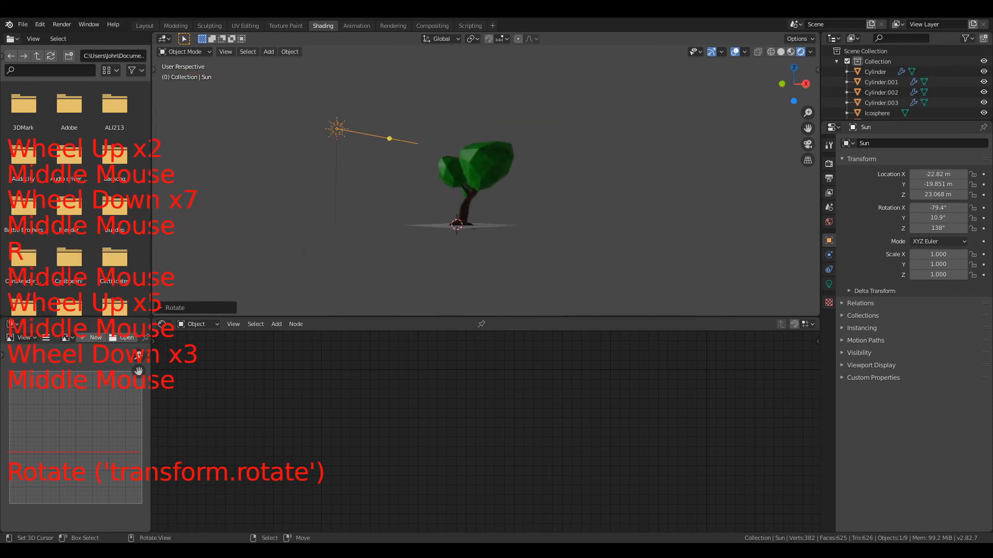
key(r)
click(512, 249)
scroll(512, 249, up, 1)
middle_drag(512, 250, 617, 262)
scroll(618, 263, up, 2)
key(r)
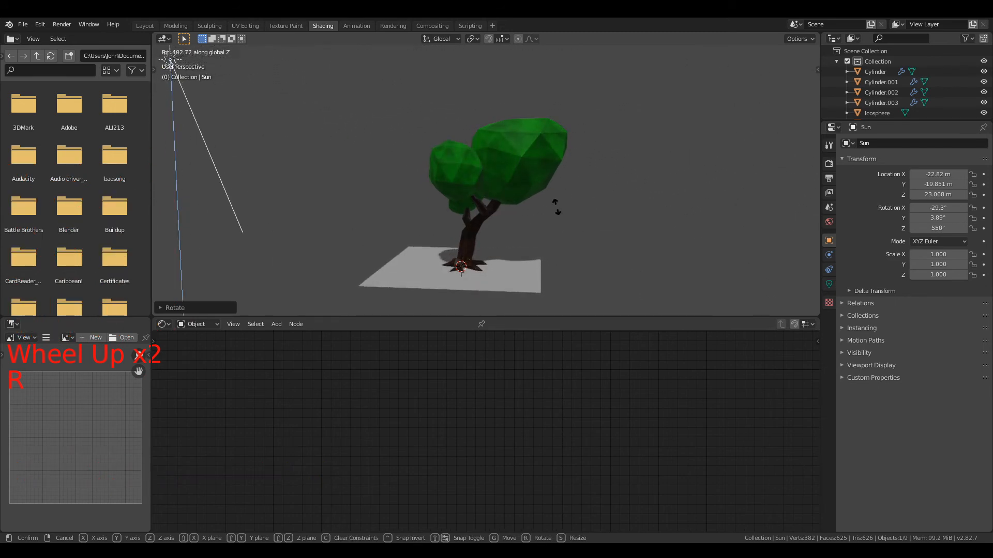
click(594, 228)
Scale the ground plane's whole mesh up about 2.5 times in Edit Mode and return to Object Mode
right_click(551, 283)
right_click(541, 275)
key(Tab)
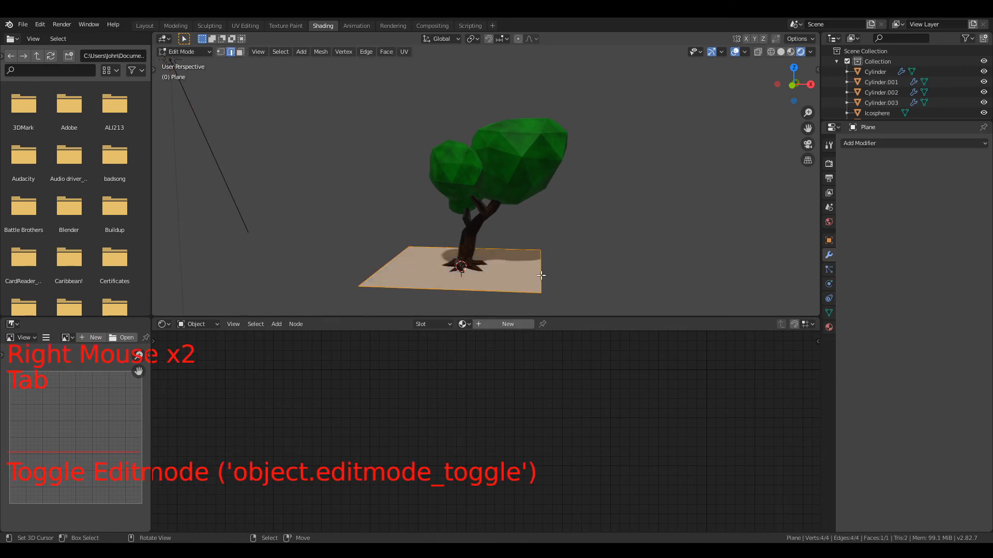
key(a)
key(s)
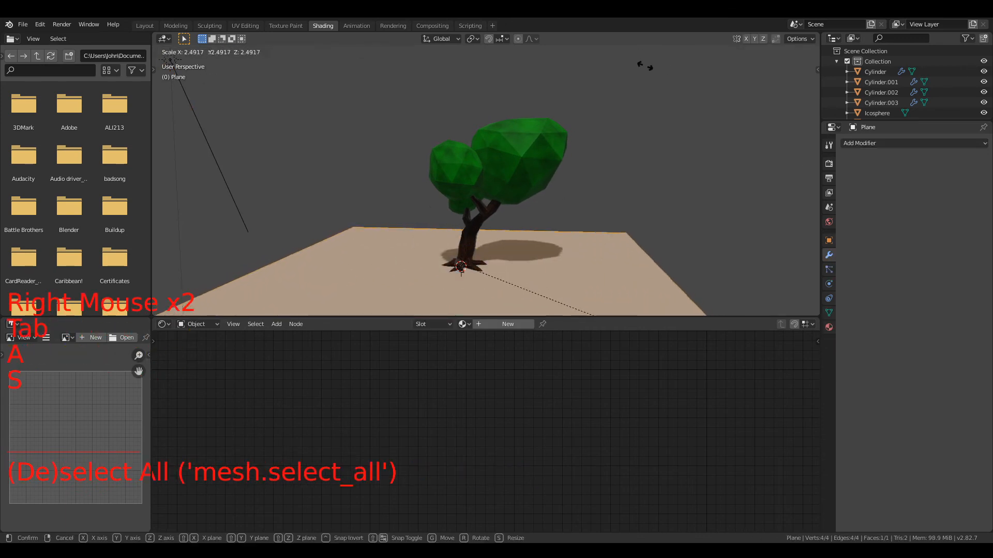
click(670, 80)
scroll(600, 166, down, 2)
key(alt+a)
scroll(577, 186, up, 2)
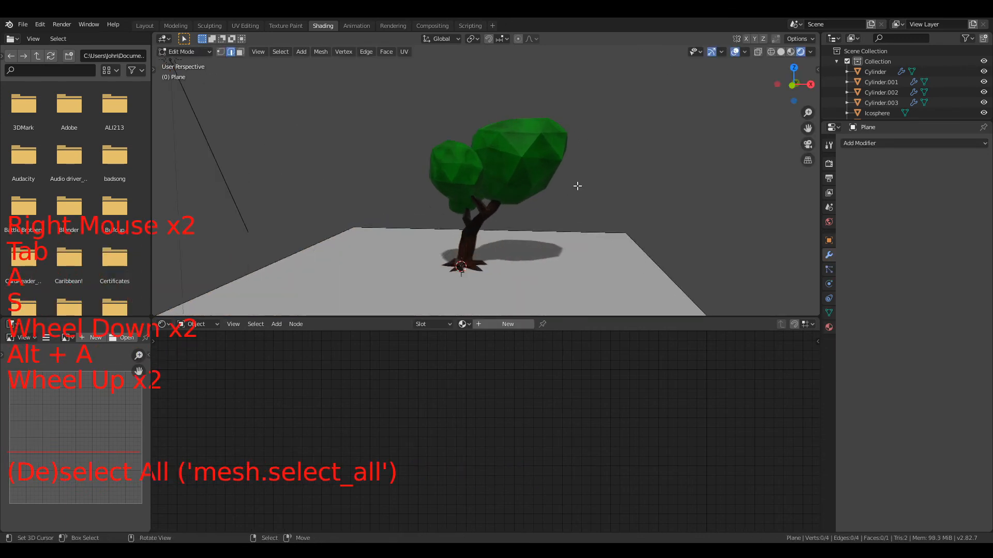
middle_drag(577, 185, 522, 160)
scroll(587, 153, up, 5)
scroll(565, 160, down, 4)
right_click(561, 238)
key(Tab)
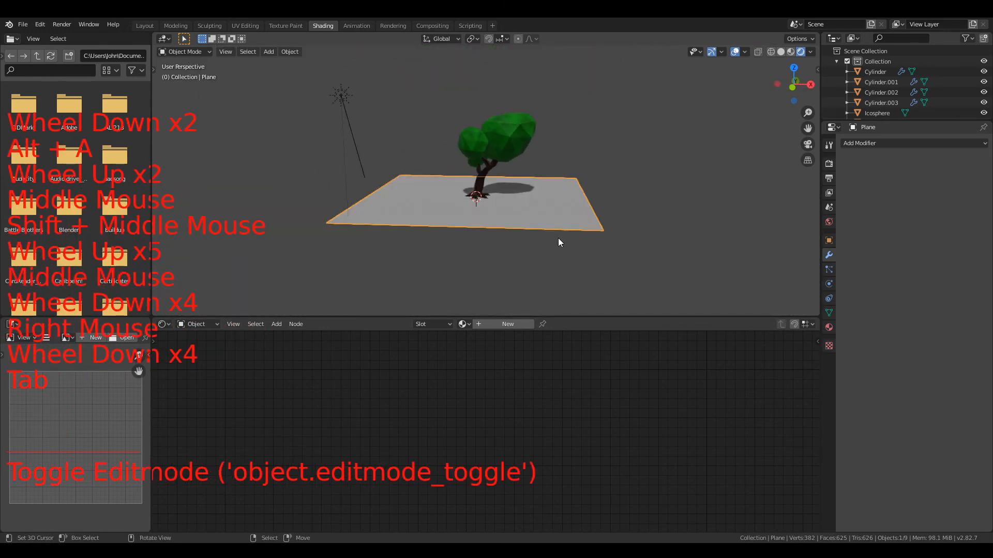
Examine the tree's lighting and its shadow on the enlarged ground plane from several angles and distances
right_click(535, 218)
scroll(535, 218, up, 2)
mouse_move(535, 219)
middle_down()
mouse_move(544, 234)
mouse_move(548, 219)
mouse_move(549, 241)
mouse_move(535, 235)
middle_up()
scroll(544, 234, up, 1)
scroll(545, 233, down, 2)
scroll(549, 240, up, 1)
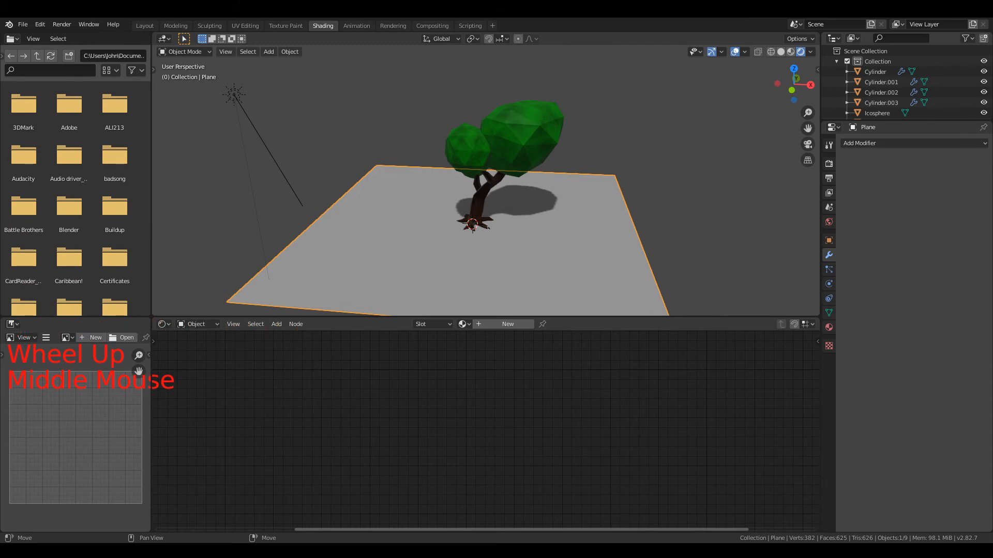
scroll(514, 234, up, 1)
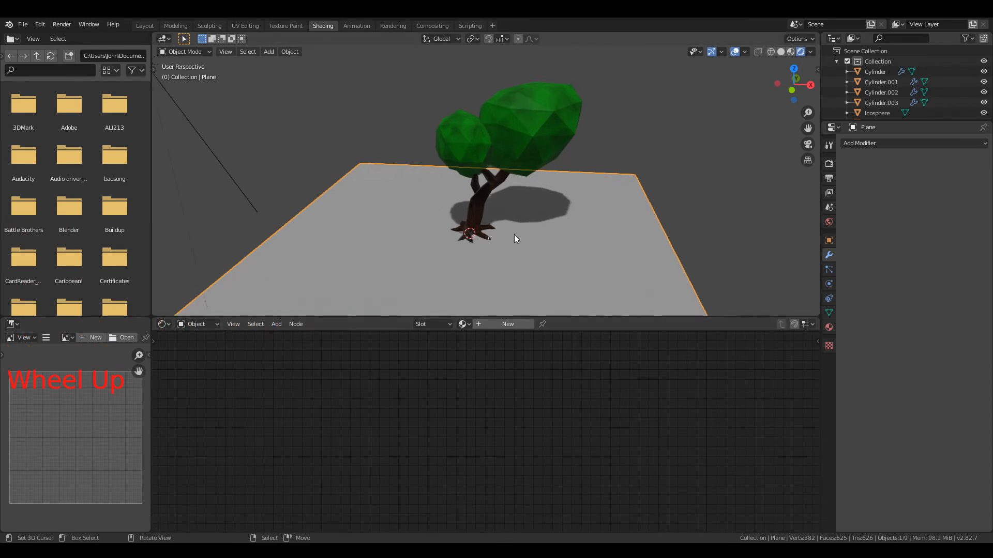
middle_drag(514, 234, 538, 207)
scroll(540, 227, up, 1)
scroll(495, 200, up, 2)
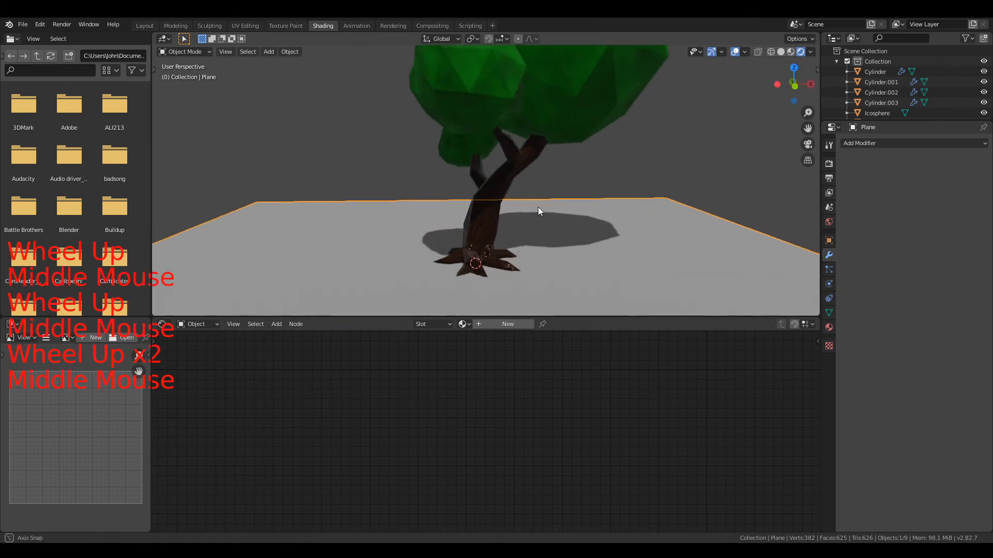
scroll(538, 197, down, 2)
scroll(541, 195, down, 3)
Add a camera to the scene and look through it
key(shift+a)
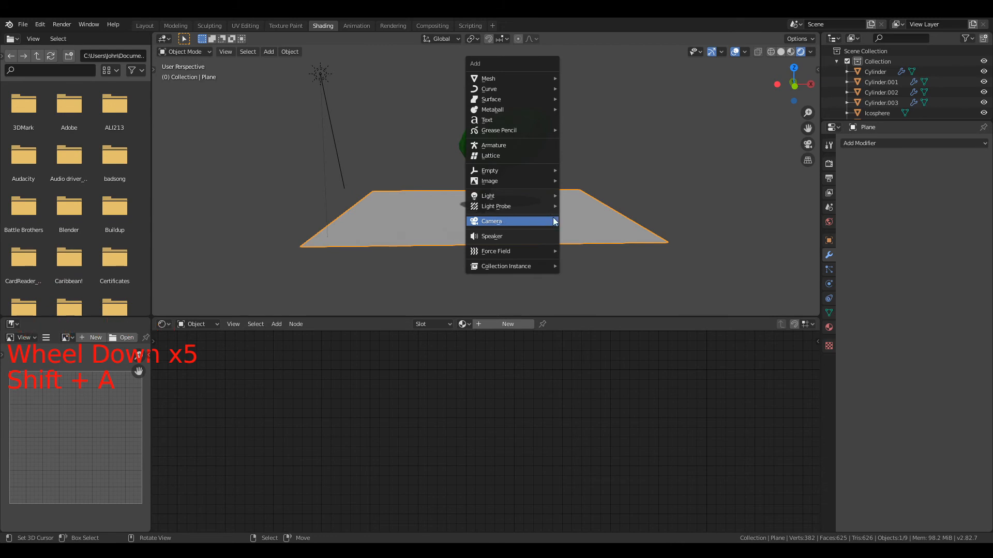
click(502, 222)
key(KP_0)
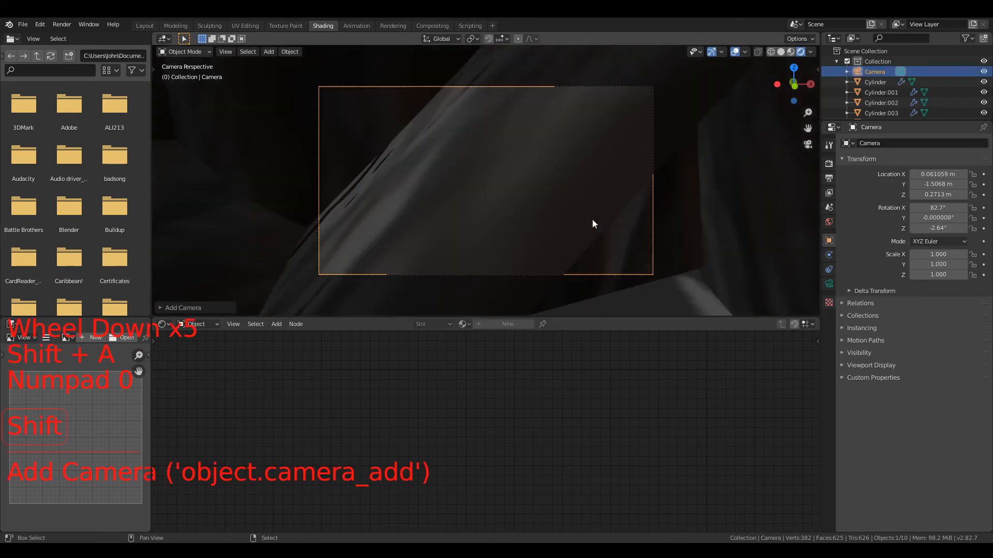
Fly the camera back and up to frame the whole tree, at about X -5.1, Y -56.2, Z 14.3 m
key(shift+grave)
key(s)
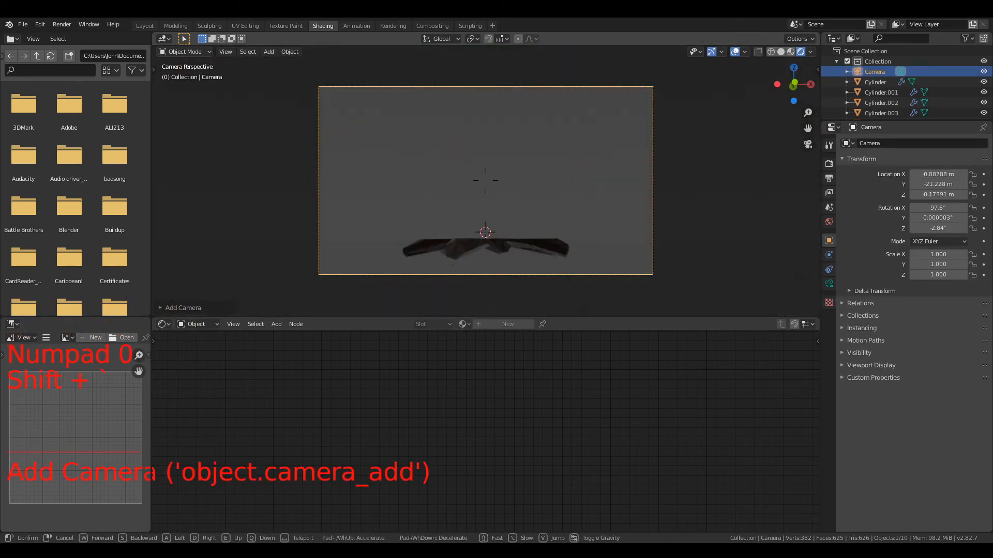
key(e)
key(s)
key(e)
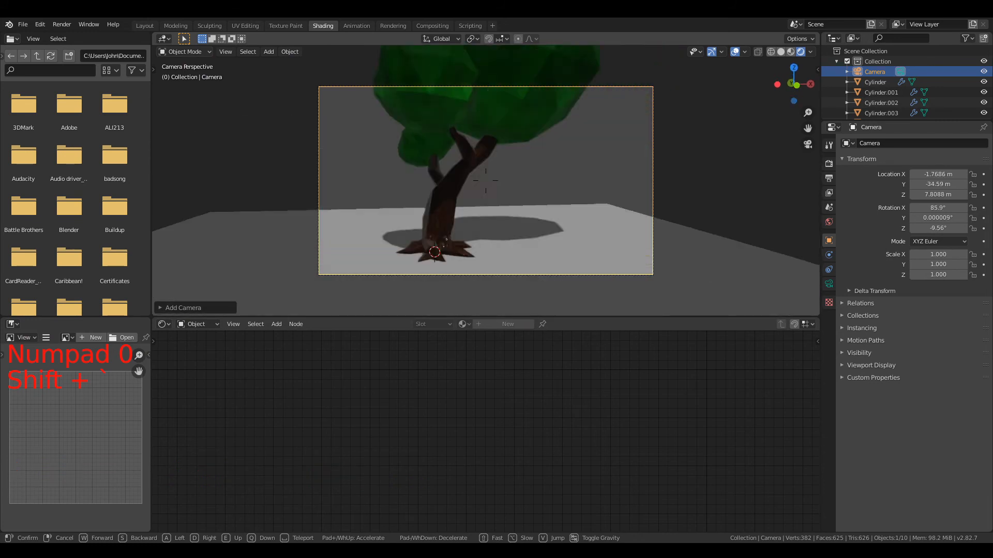
key(s)
key(e)
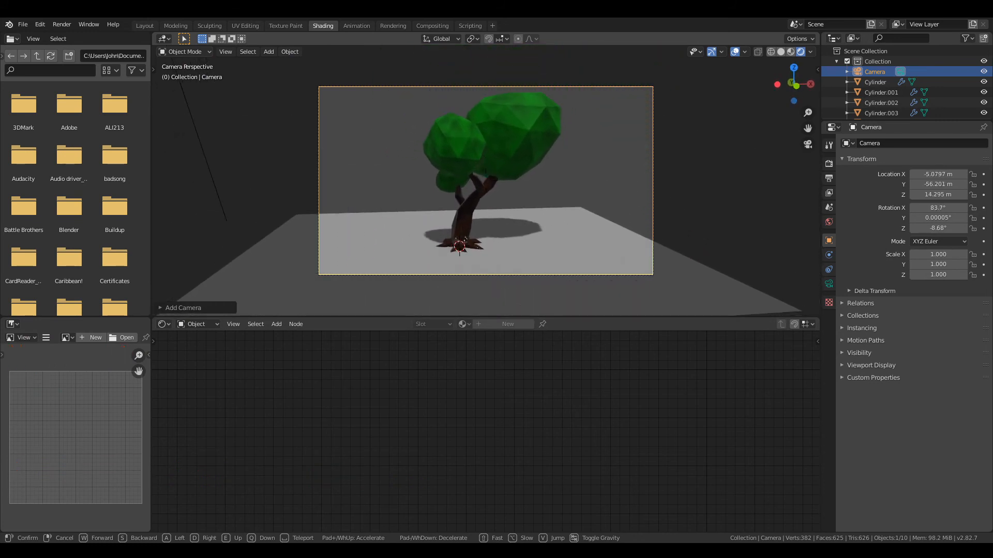
click(485, 181)
Set the render output's vertical resolution to 1920 px for a square image
click(829, 163)
click(836, 148)
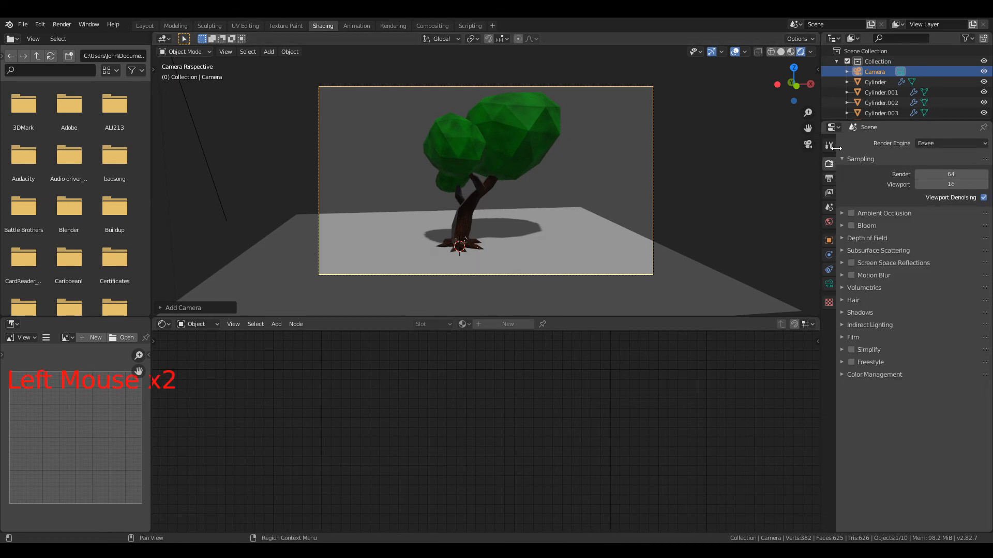
click(829, 284)
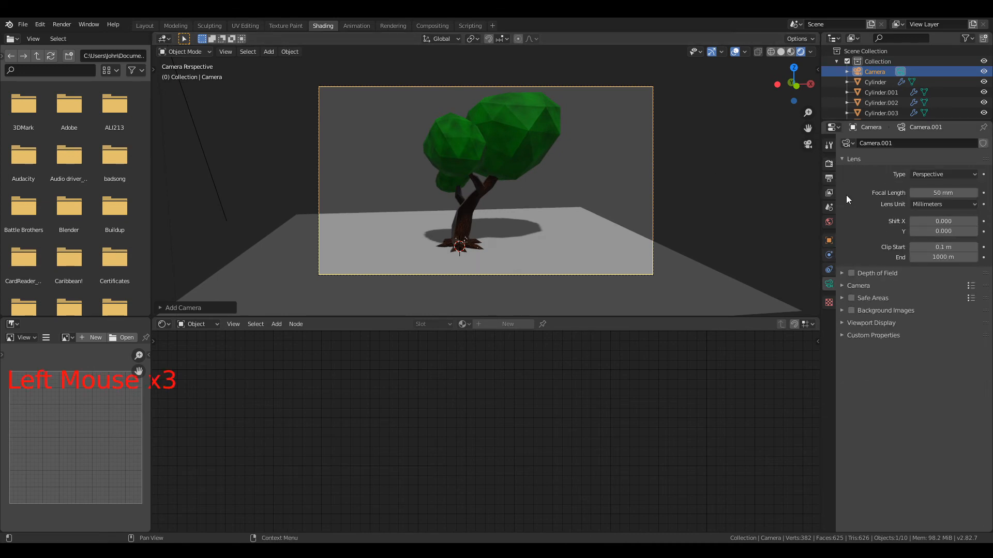
click(829, 192)
click(829, 178)
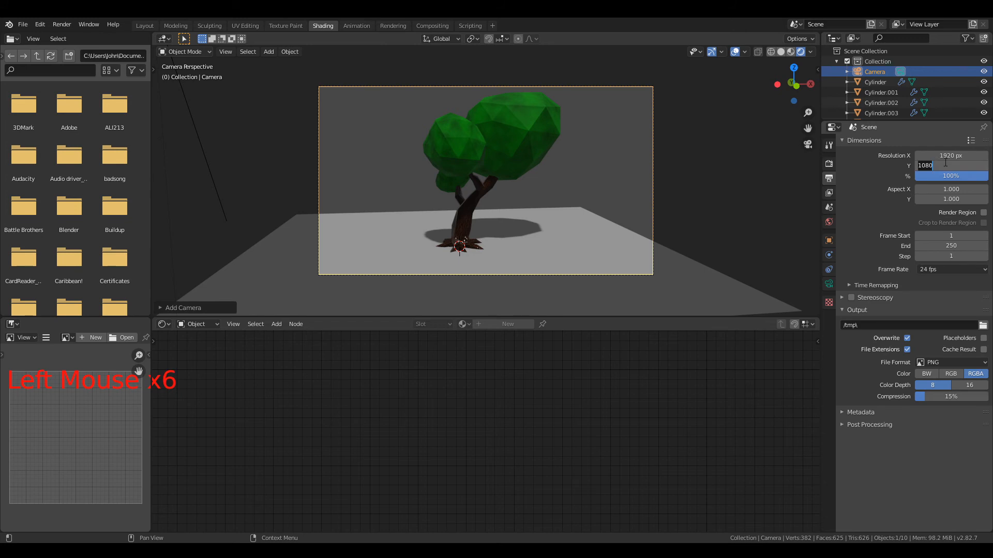
click(945, 162)
text(1920)
key(Return)
scroll(495, 171, down, 2)
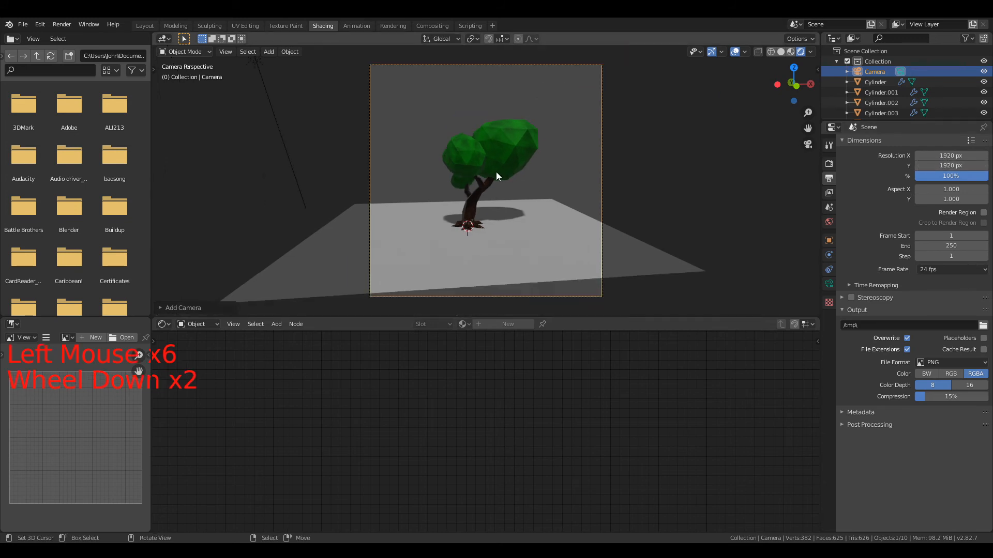
key(grave)
click(498, 170)
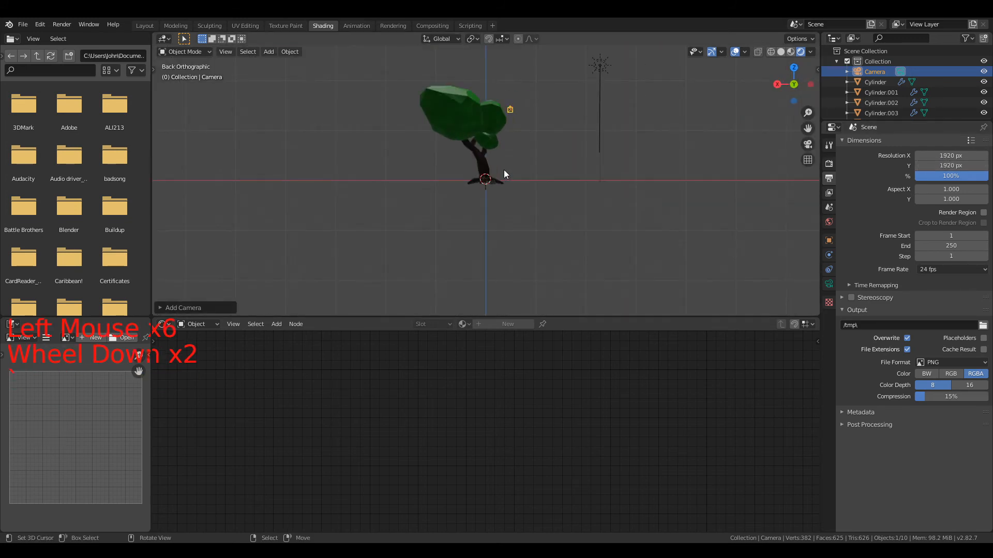
middle_drag(505, 170, 531, 154)
key(KP_0)
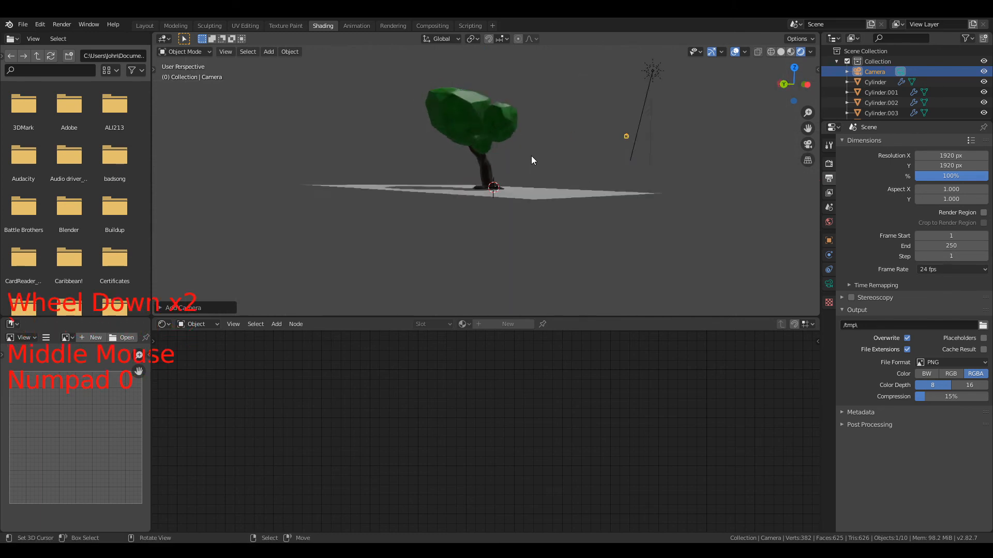
Fly the camera closer to the tree and adjust its angle so the tree fills most of the square frame
key(shift+grave)
key(d)
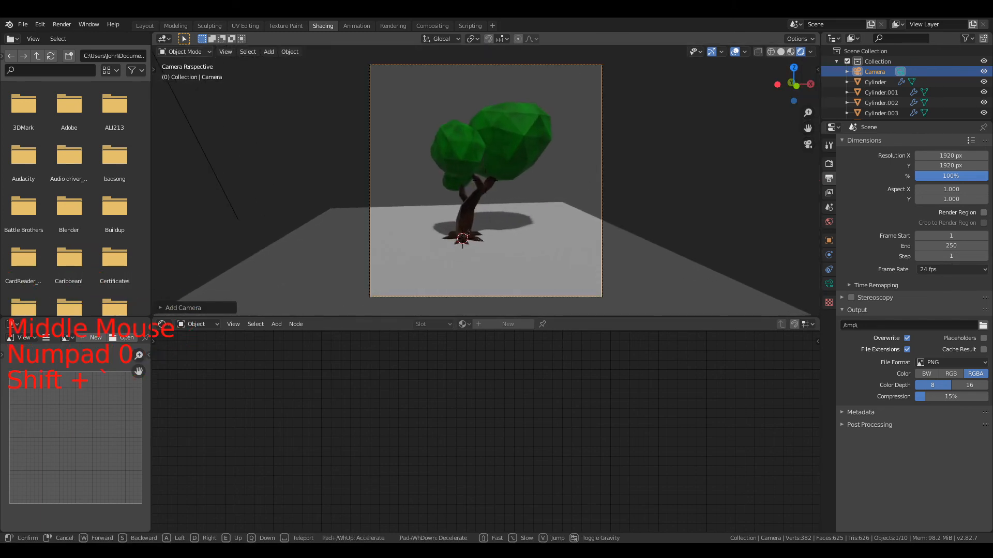
key(w)
key(w)
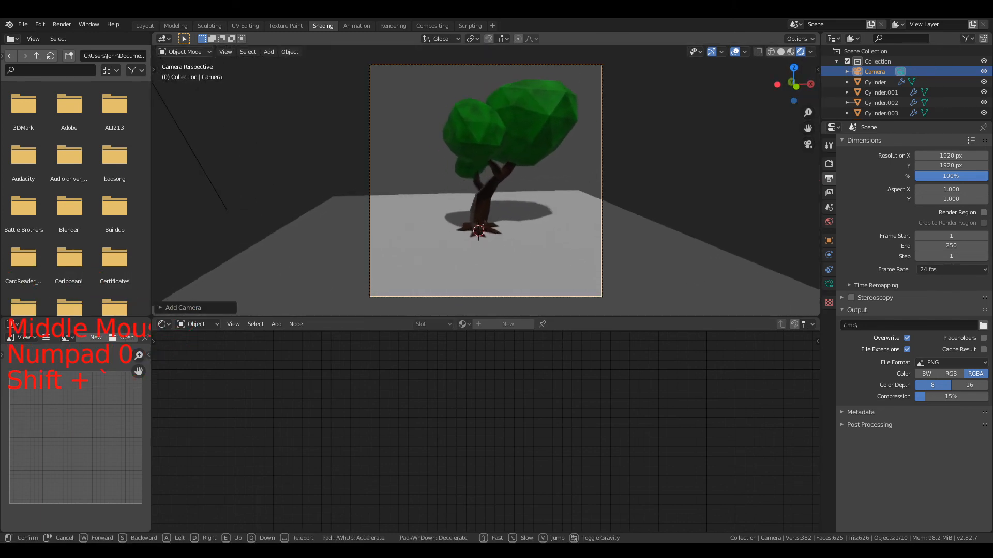
key(d)
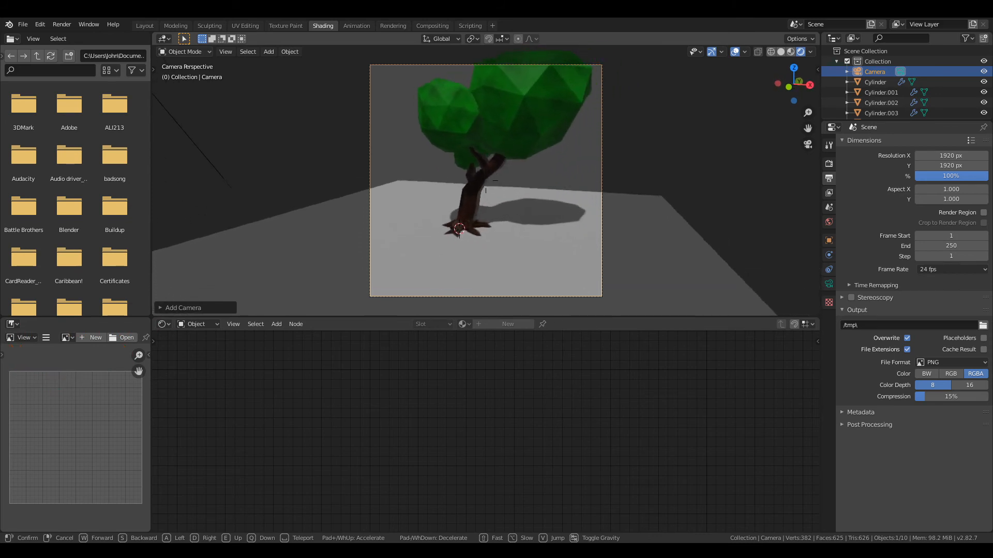
key(a)
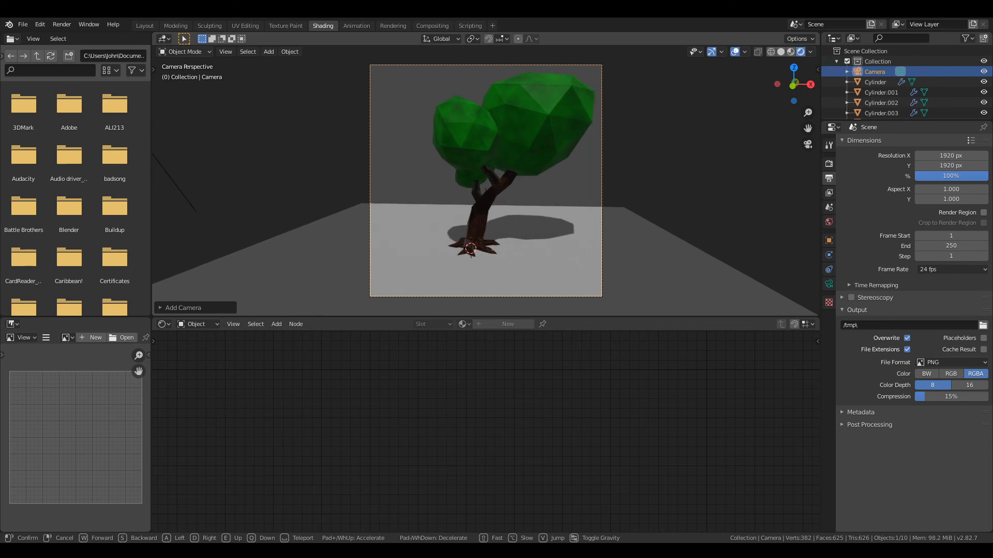
click(629, 130)
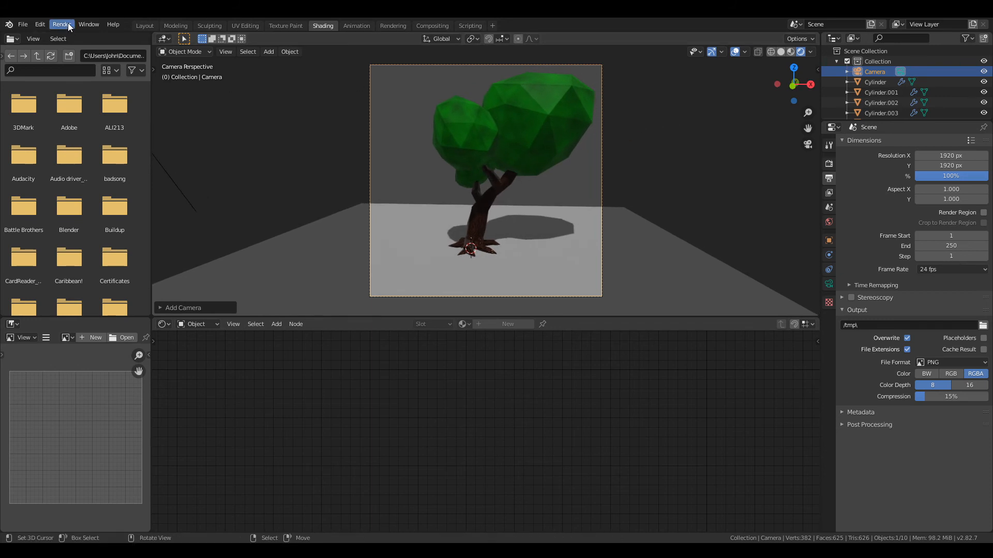
Switch the Shader Editor to the World shader and bring its Background and World Output nodes into view
scroll(512, 127, down, 2)
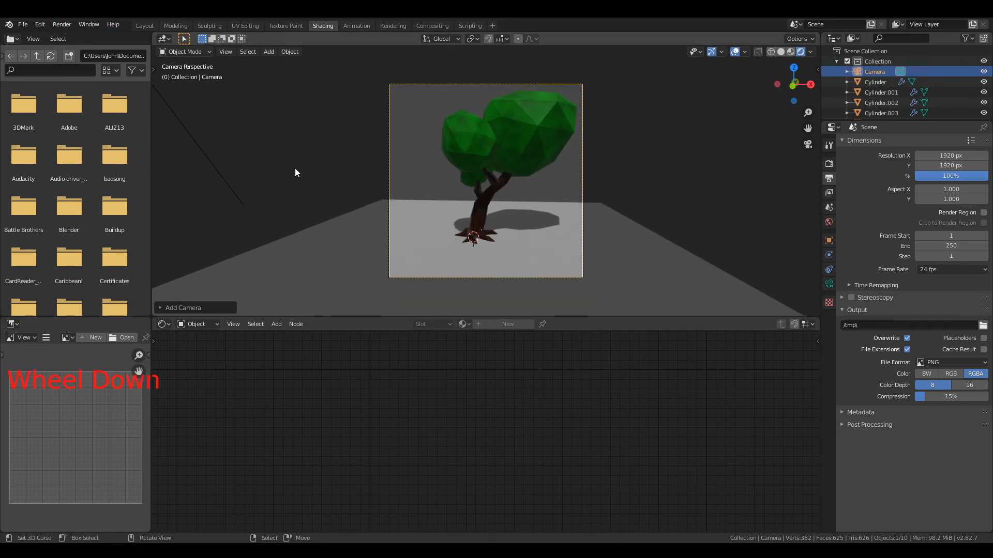
click(199, 324)
click(200, 347)
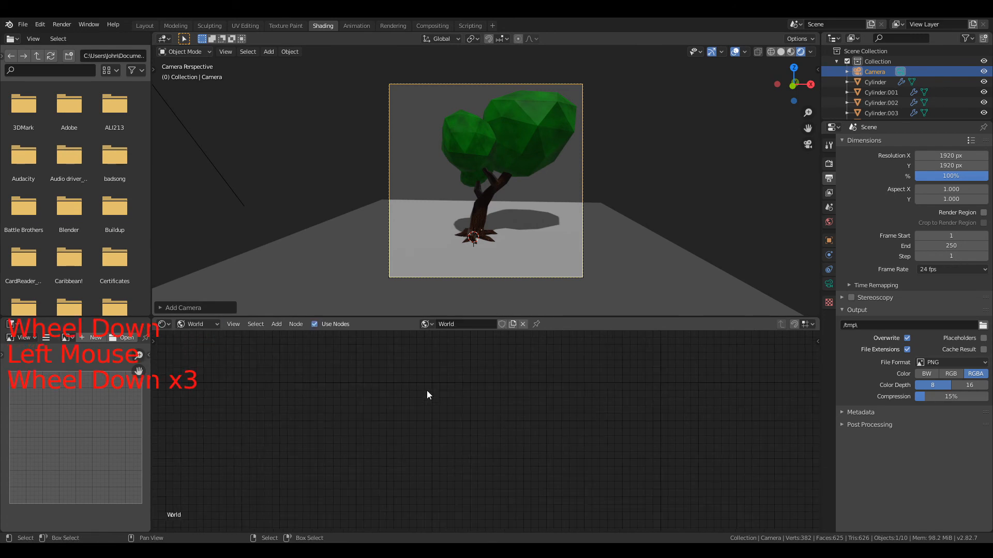
scroll(427, 390, down, 9)
middle_drag(426, 388, 427, 433)
scroll(408, 403, up, 13)
key(shift+a)
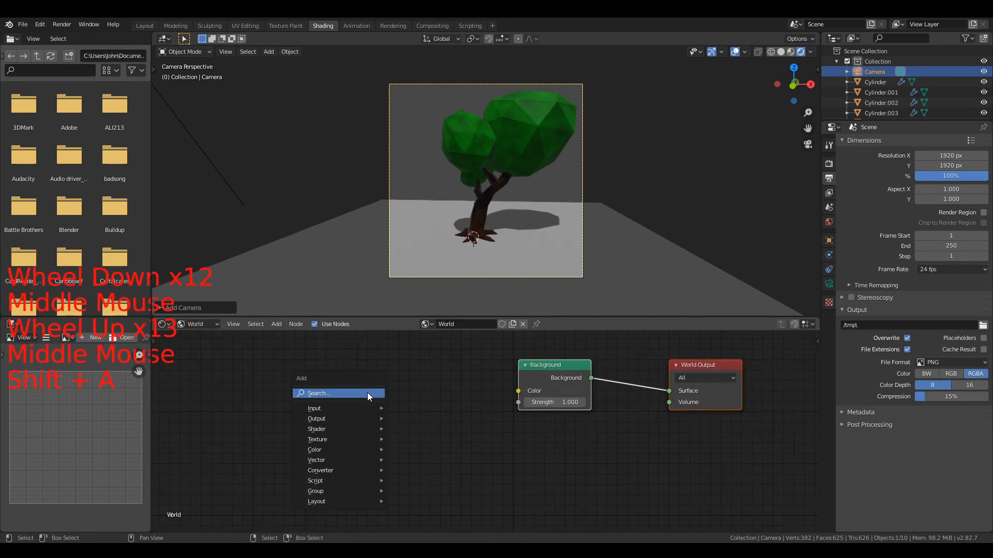
Fly the camera lower and closer to the ground so the whole tree is framed from near ground level
key(shift+grave)
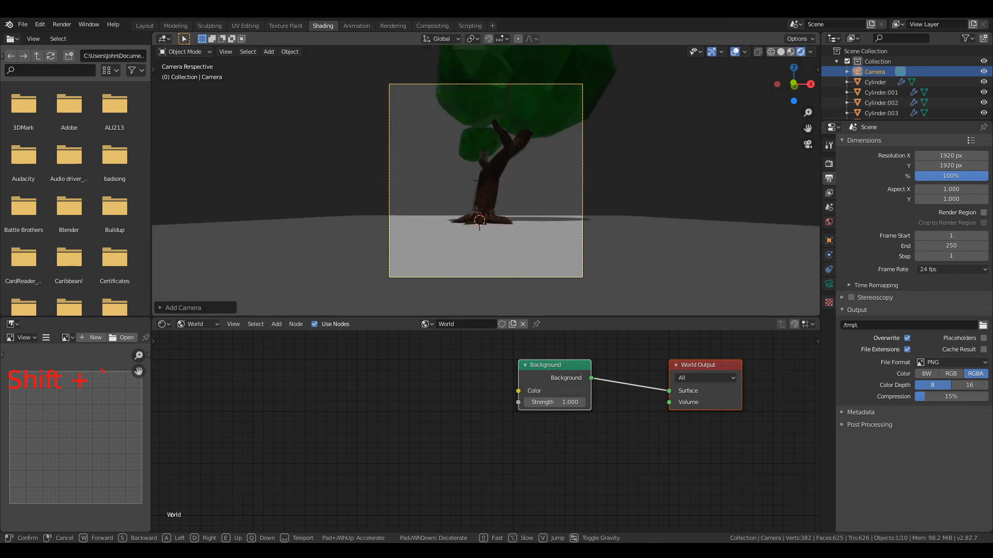
key(w)
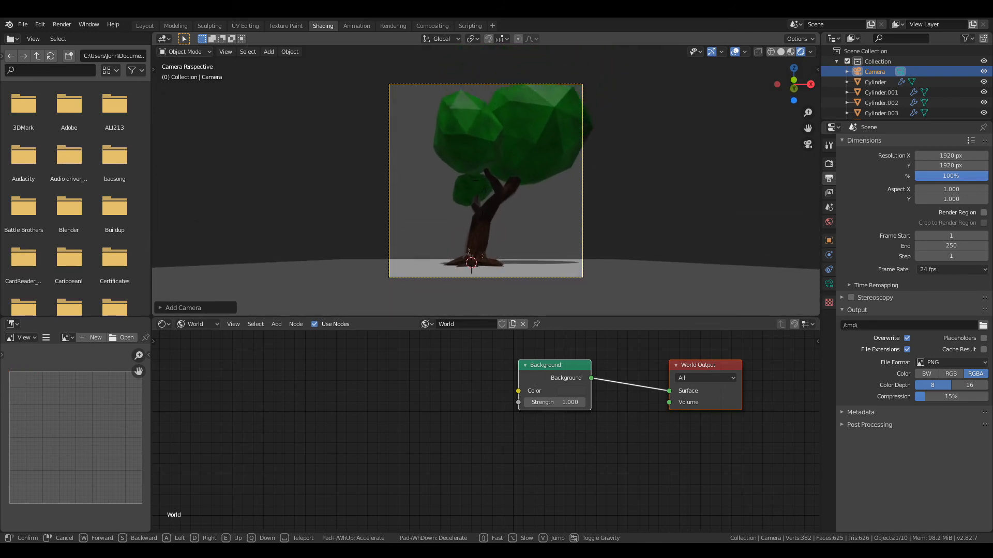
key(s)
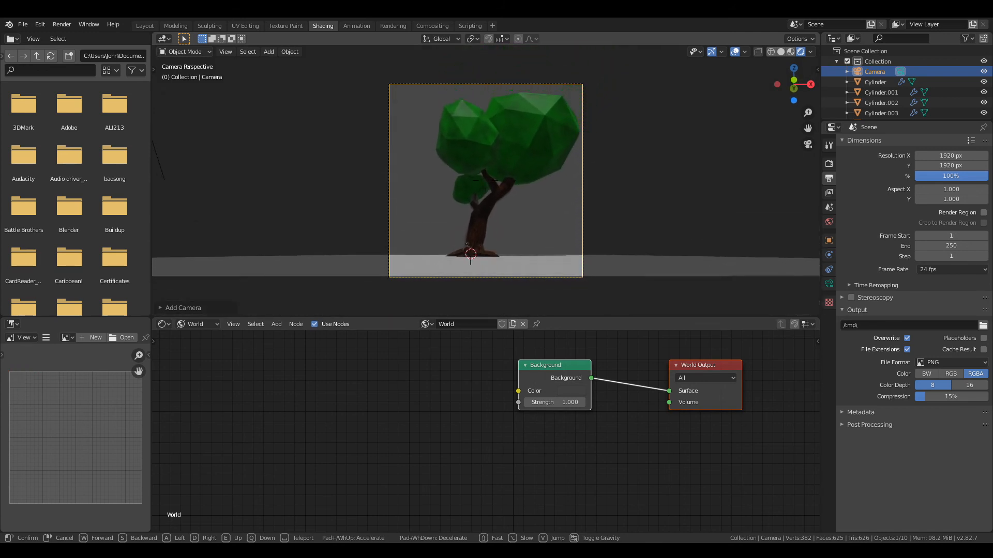
key(w)
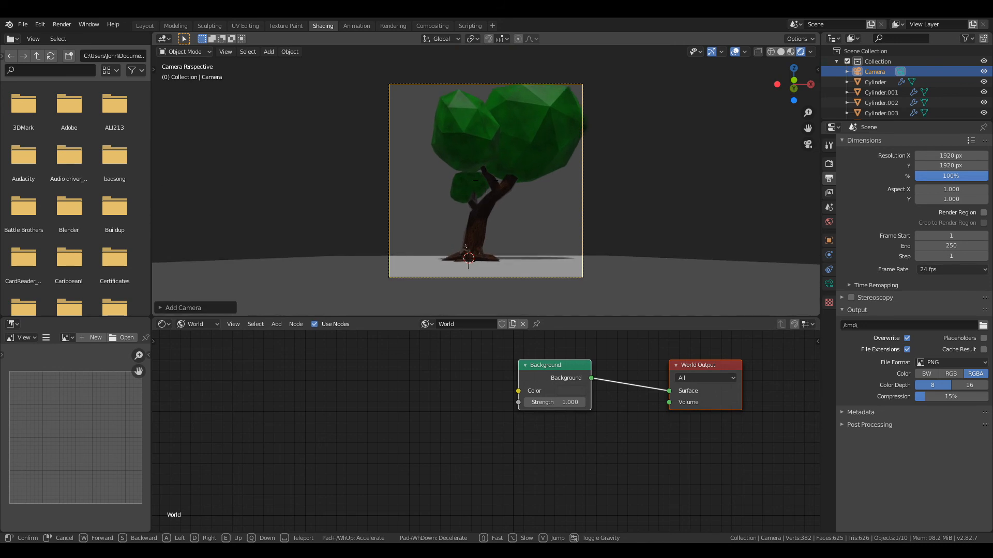
key(Return)
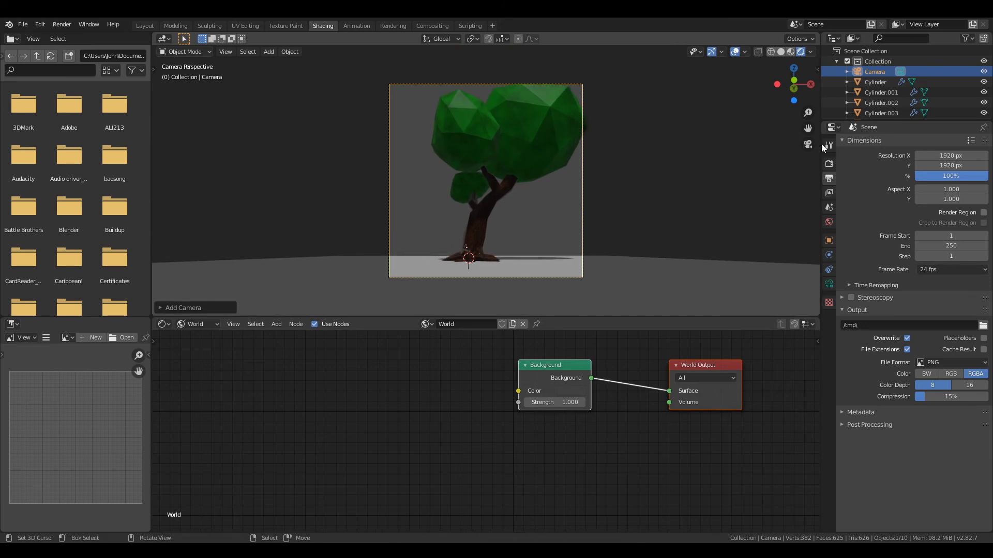
Set the camera's focal length to 29 mm for a wider shot of the tree
click(829, 287)
drag(933, 193, 907, 193)
scroll(699, 183, up, 1)
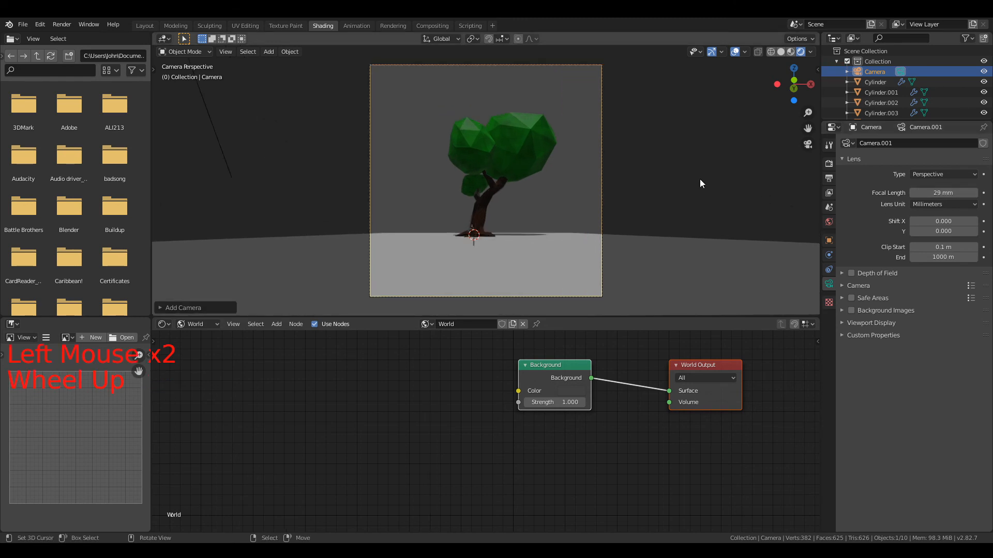
Add an Environment Texture node to the world shader and link its Color output to the Background node's Color
scroll(443, 392, up, 1)
middle_drag(443, 393, 528, 396)
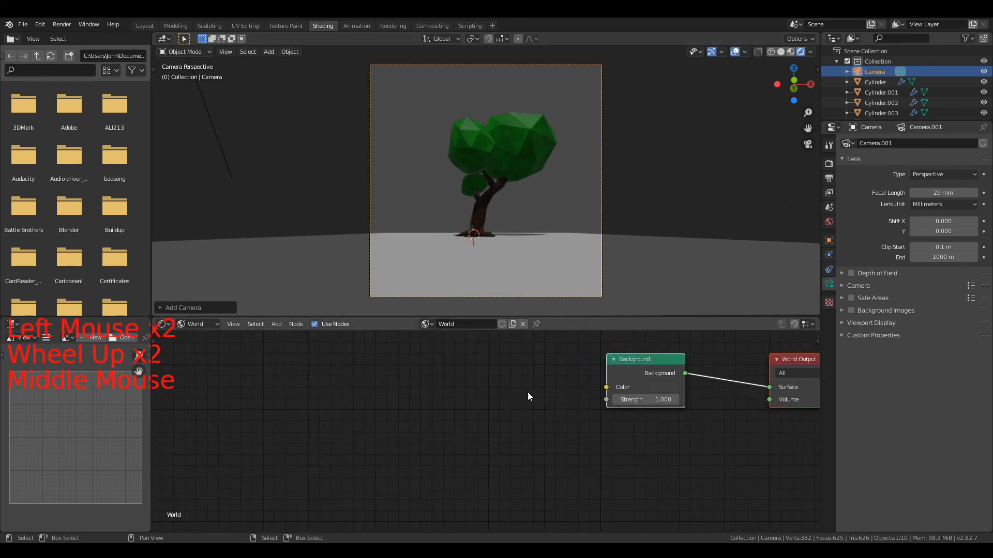
scroll(481, 404, down, 2)
key(shift+a)
mouse_move(439, 441)
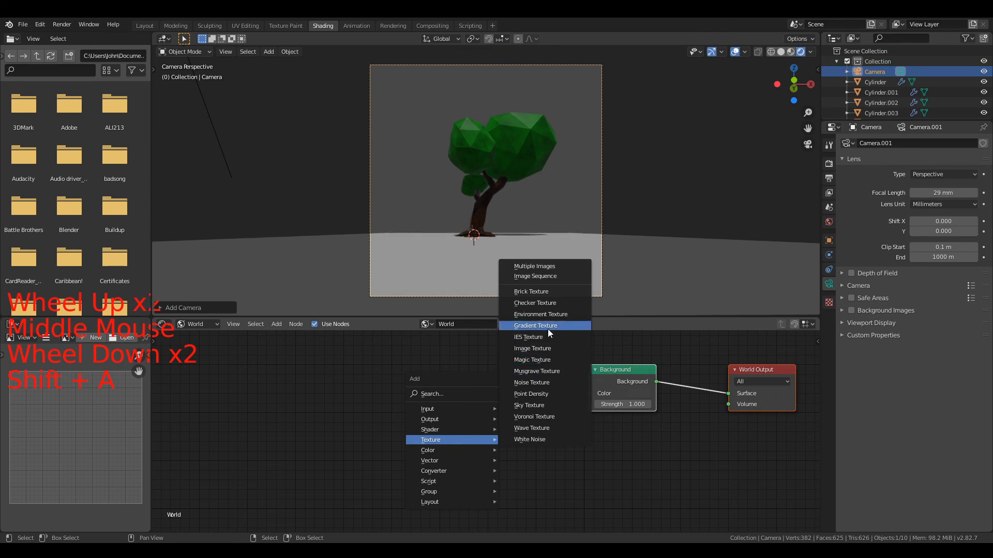
click(540, 314)
click(452, 379)
drag(458, 384, 510, 405)
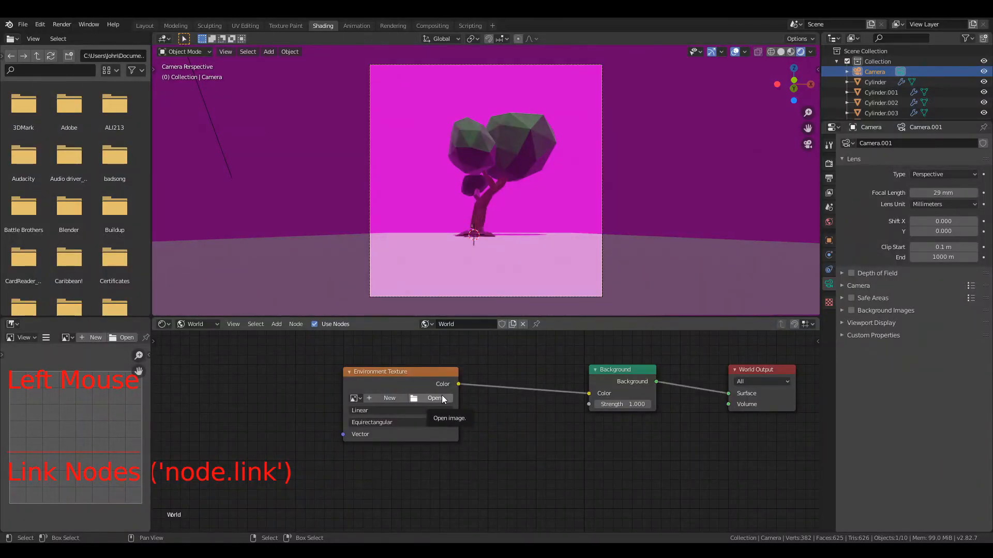
Start loading an image into the Environment Texture node and go to the Polligon files folder
scroll(517, 205, up, 4)
scroll(516, 203, down, 3)
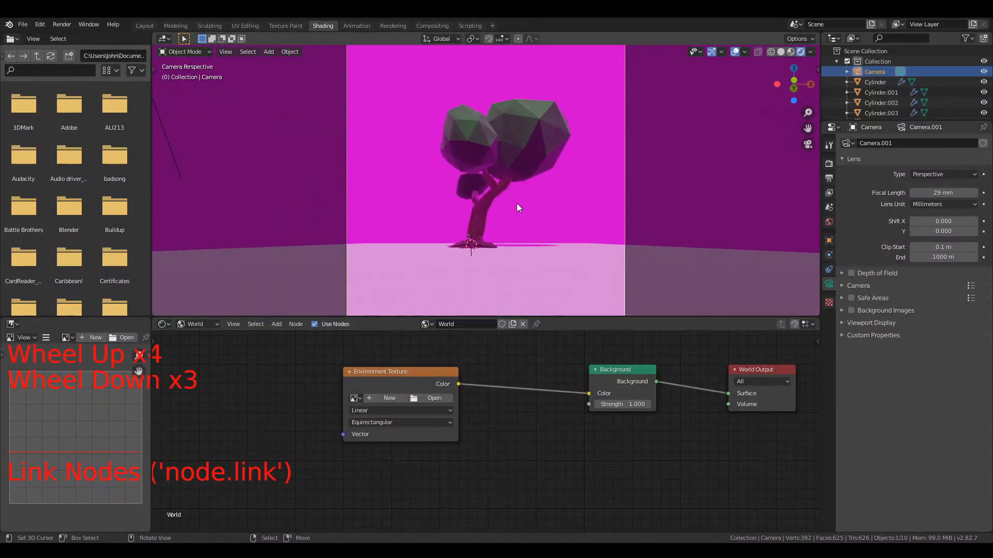
click(423, 401)
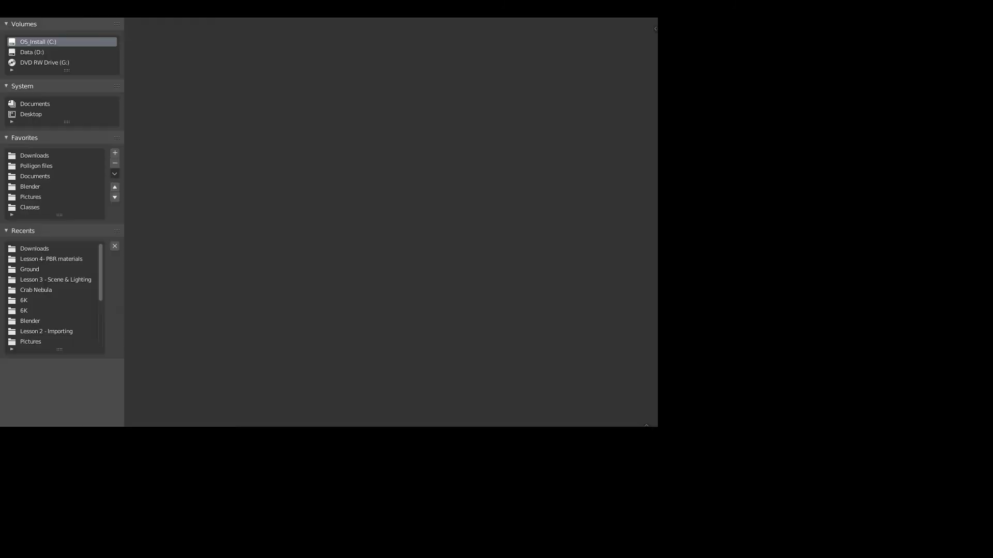
click(38, 167)
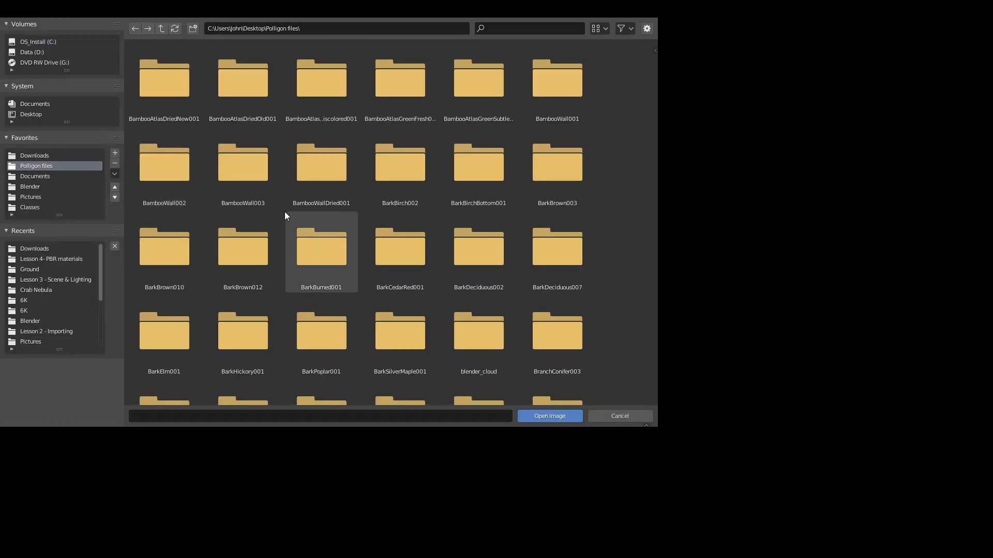
Look through the subfolders of Polligon files for an HDR sky
scroll(288, 212, down, 2)
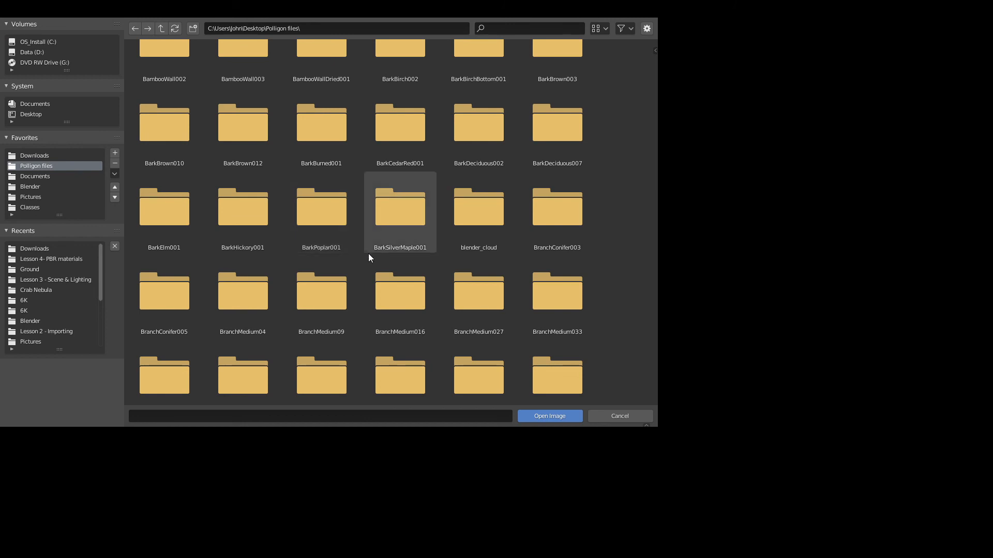
scroll(377, 266, down, 6)
scroll(378, 265, down, 4)
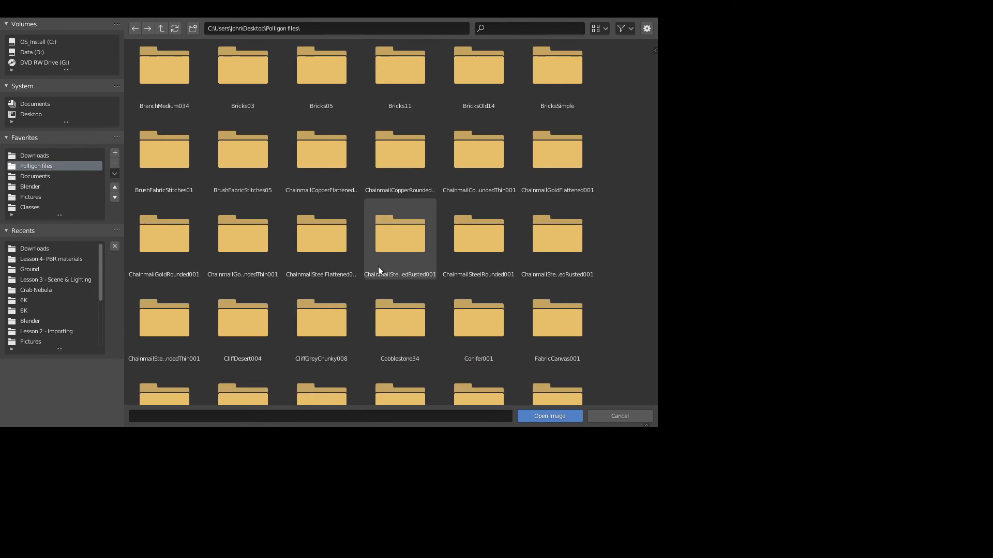
scroll(368, 278, down, 10)
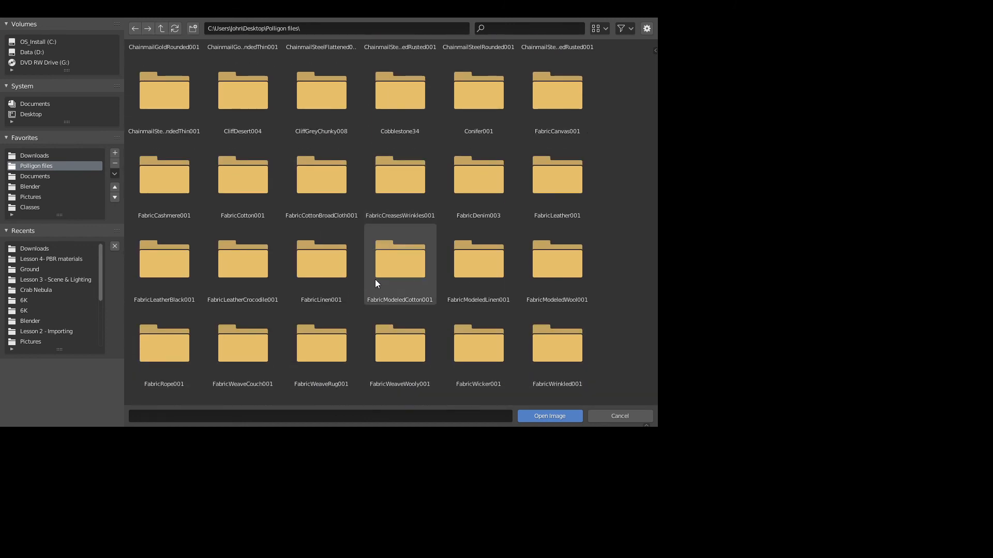
scroll(375, 280, down, 4)
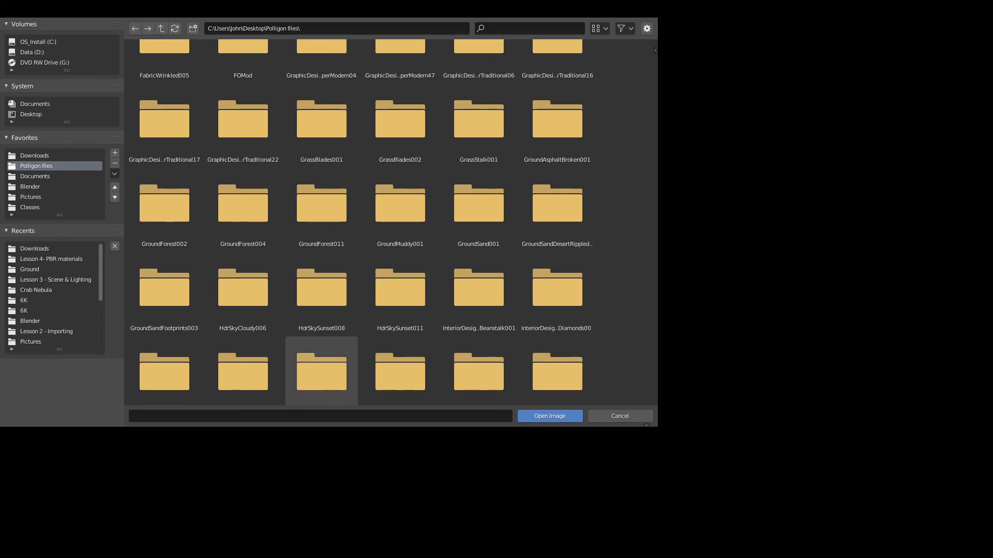
scroll(283, 281, down, 2)
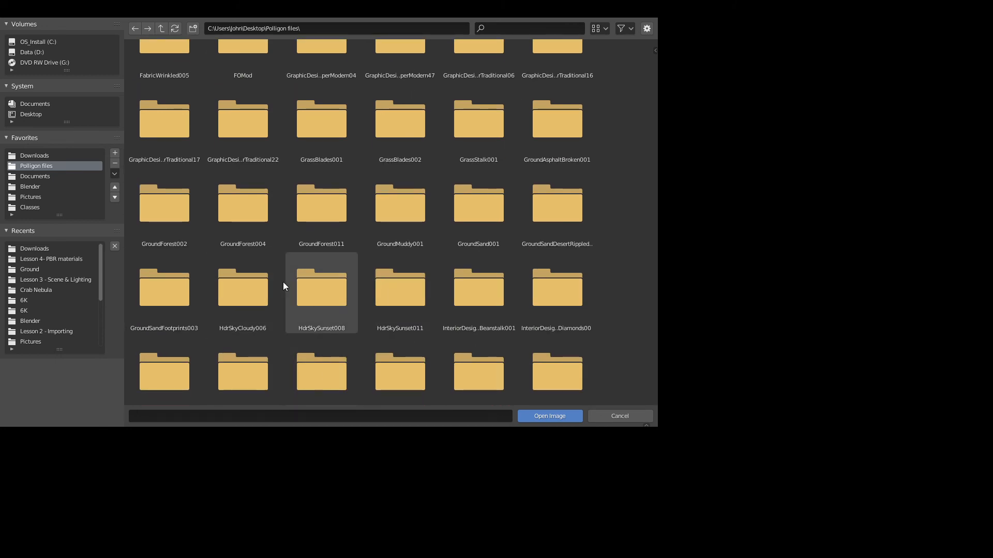
scroll(285, 271, down, 6)
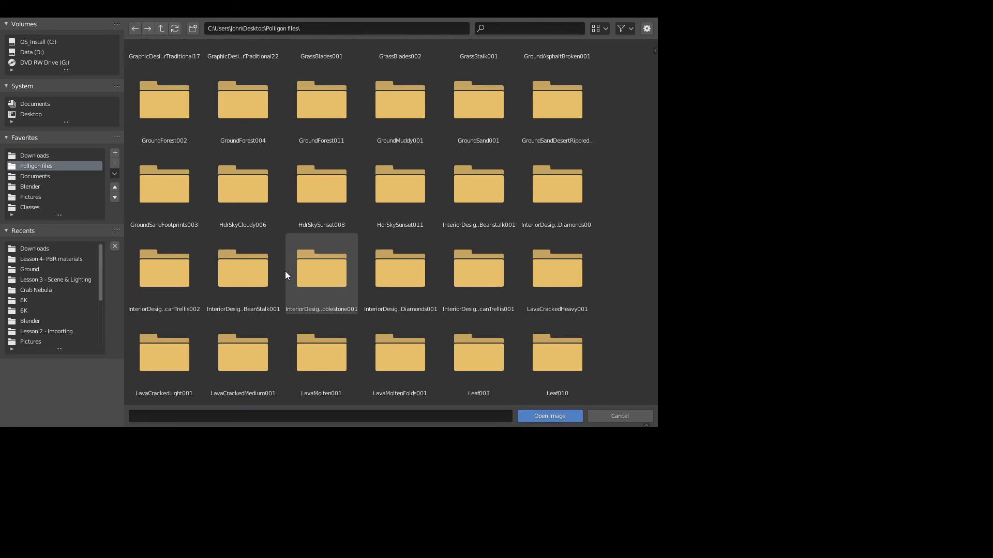
scroll(285, 274, down, 5)
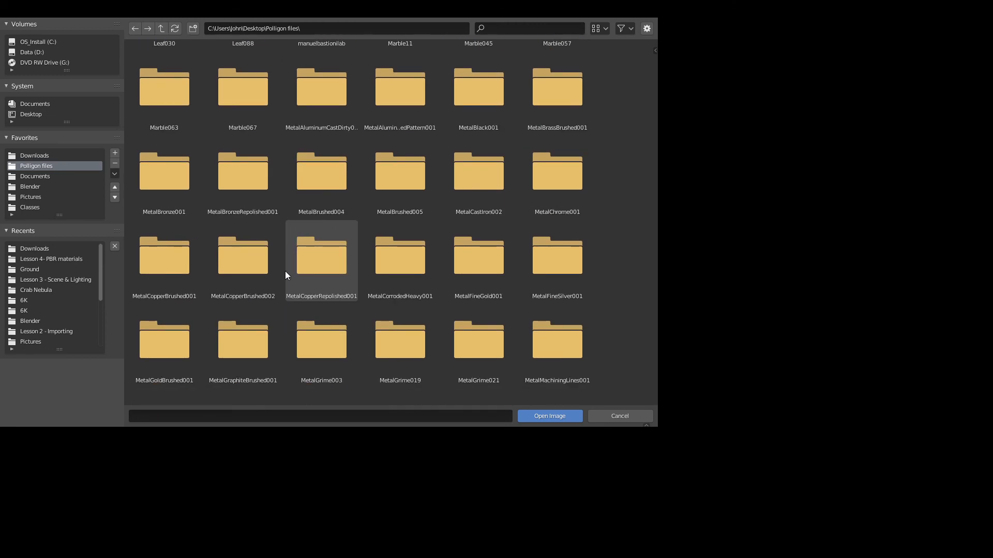
scroll(285, 271, down, 3)
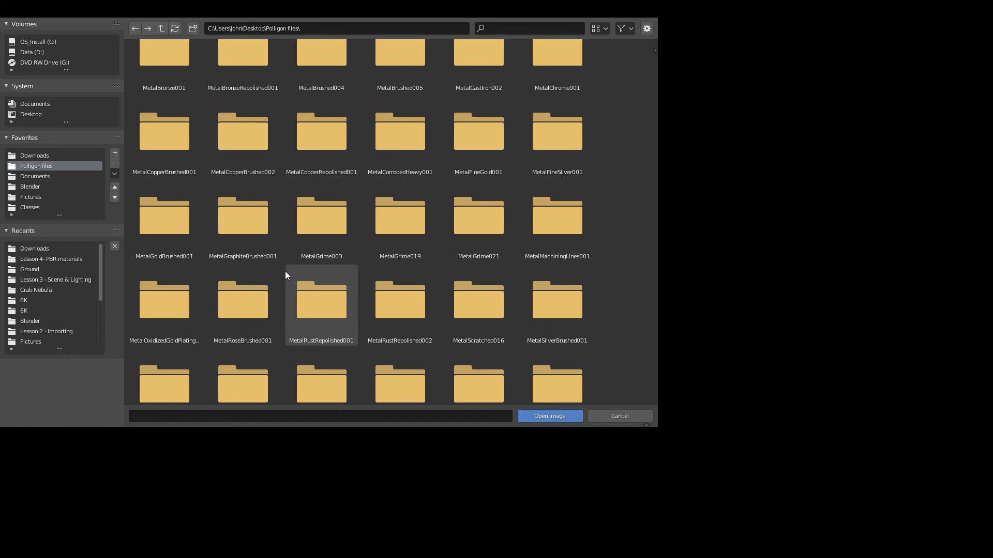
scroll(285, 274, down, 2)
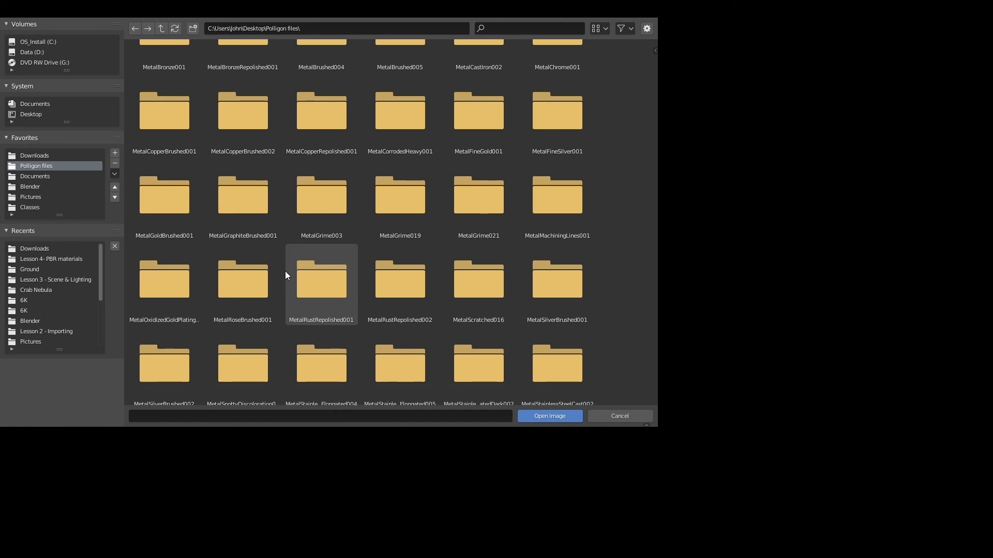
scroll(285, 275, down, 1)
scroll(285, 273, down, 7)
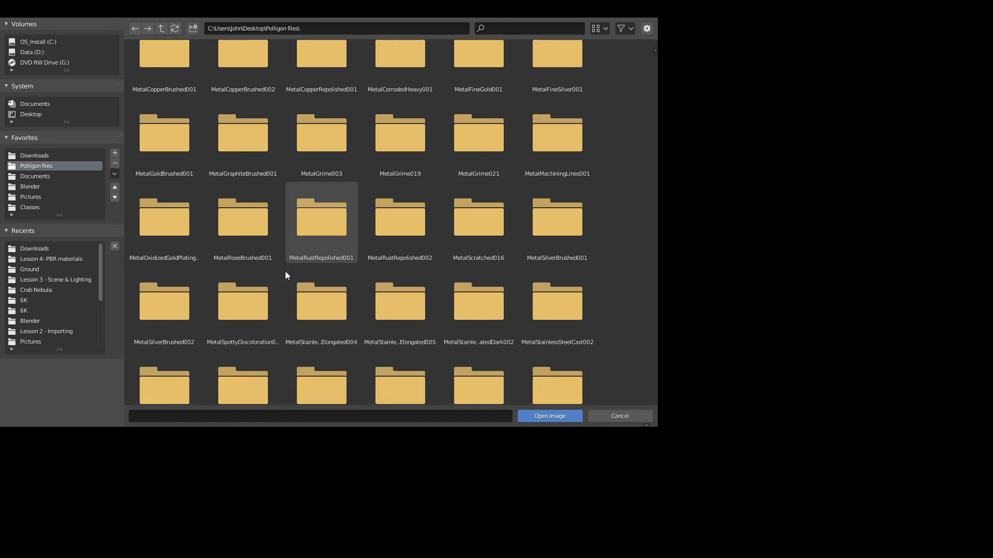
scroll(285, 275, down, 10)
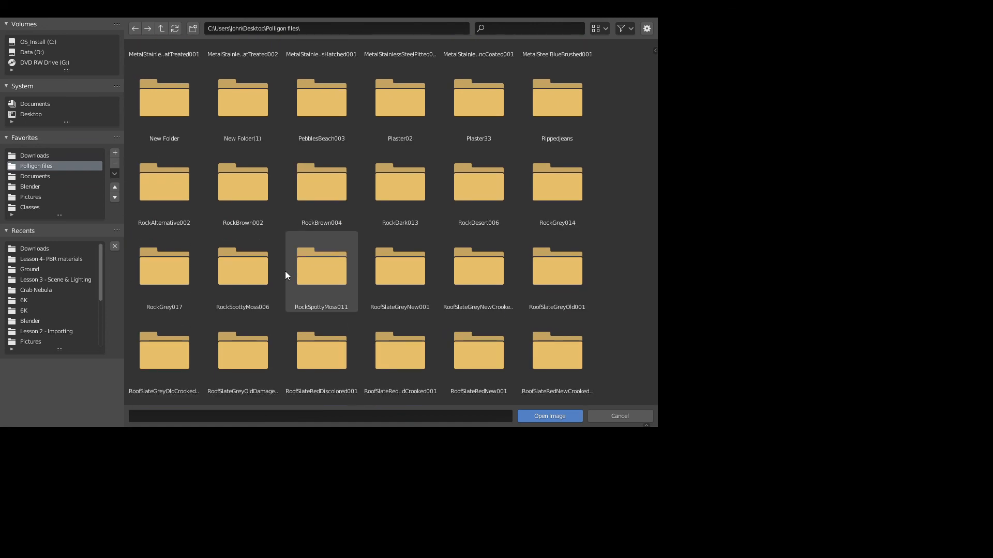
scroll(285, 275, down, 6)
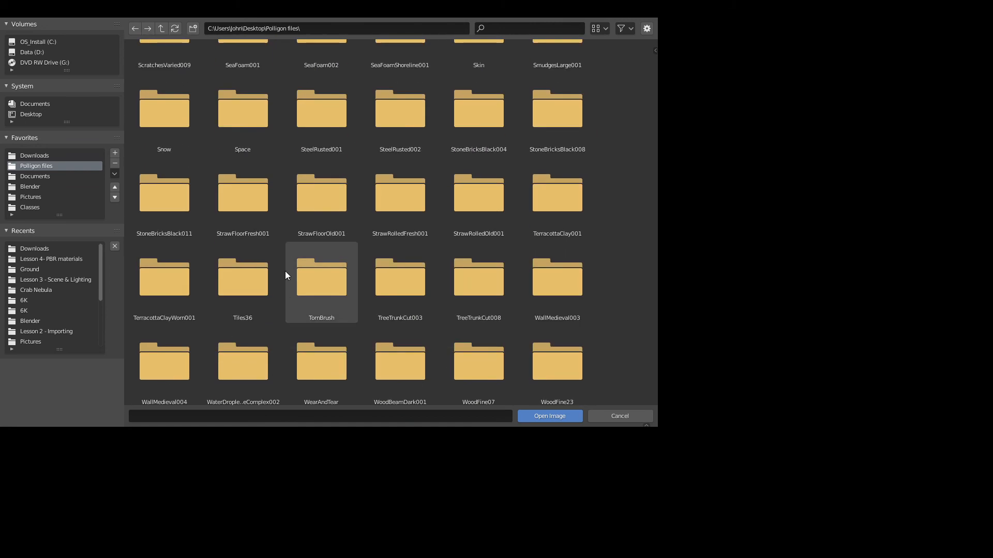
Show the folder contents as a horizontal list and bring the HdrSky folders into view
click(599, 28)
click(575, 69)
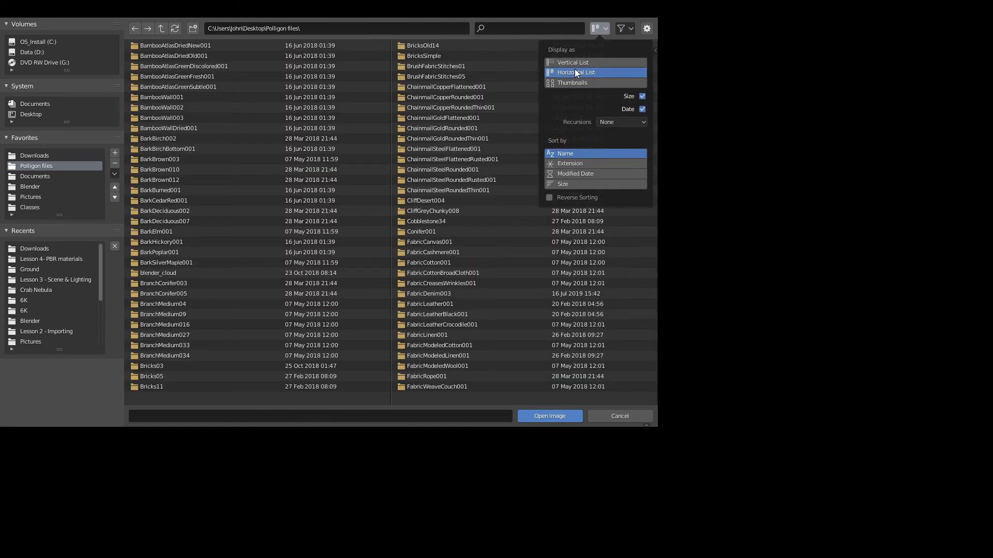
scroll(418, 219, down, 3)
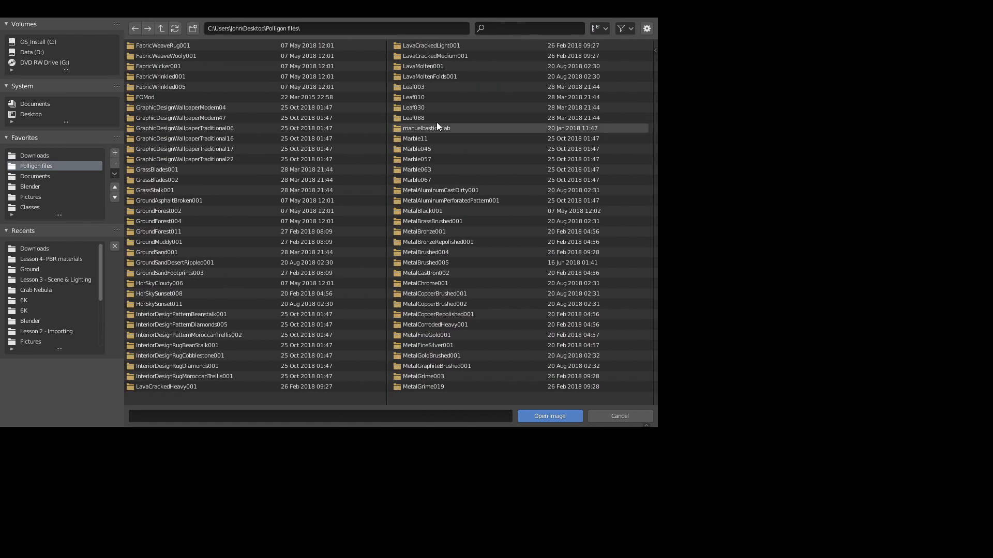
Load the 6K HDR image from the HdrSkySunset008 folder into the Environment Texture node
click(186, 295)
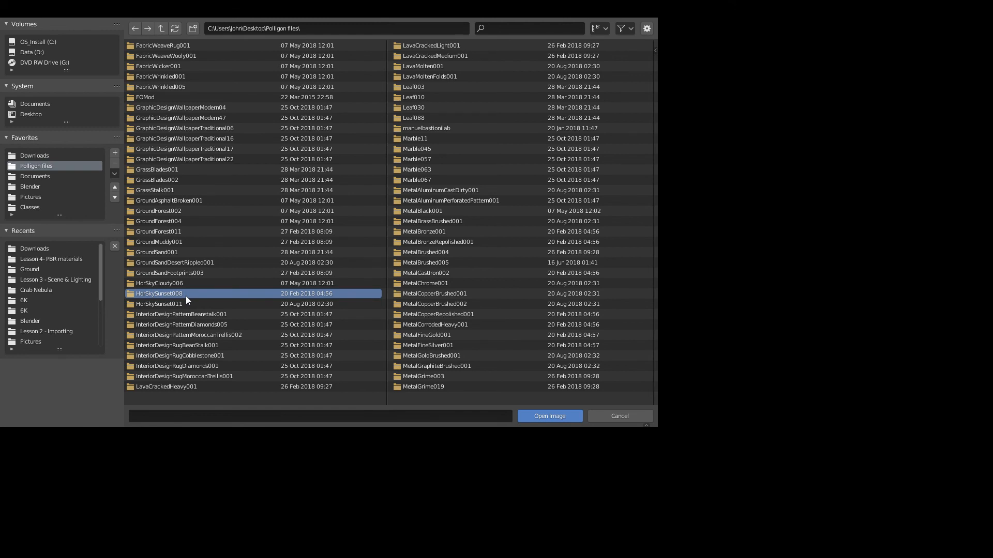
double_click(185, 296)
double_click(165, 56)
click(161, 45)
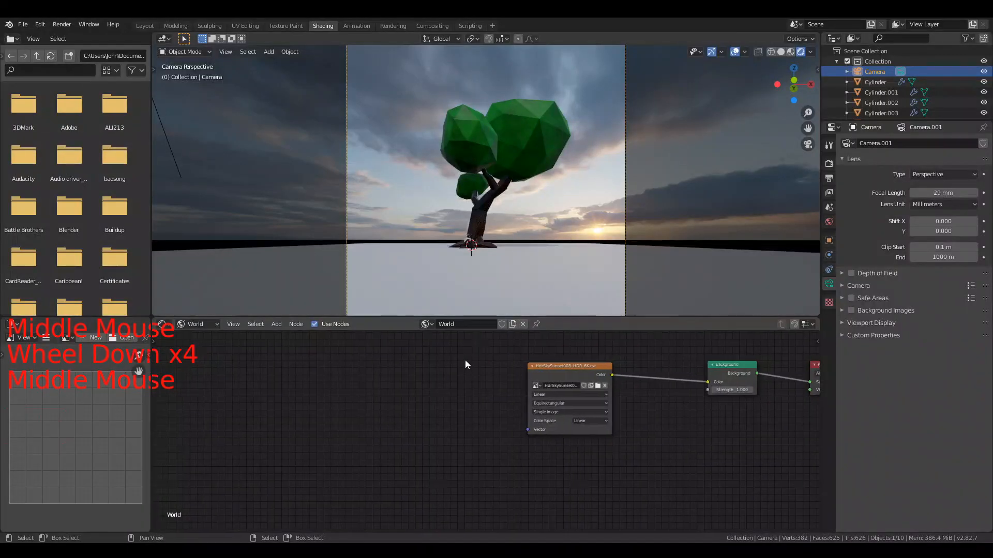
Add a Mapping node before the Environment Texture and link its Vector output to the texture's Vector input
key(shift+a)
mouse_move(361, 398)
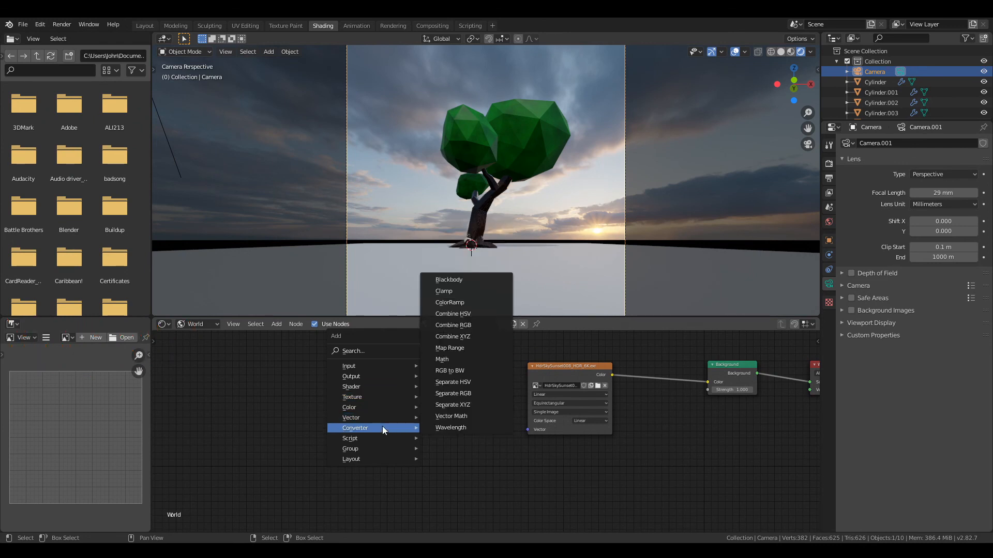
mouse_move(381, 420)
click(446, 440)
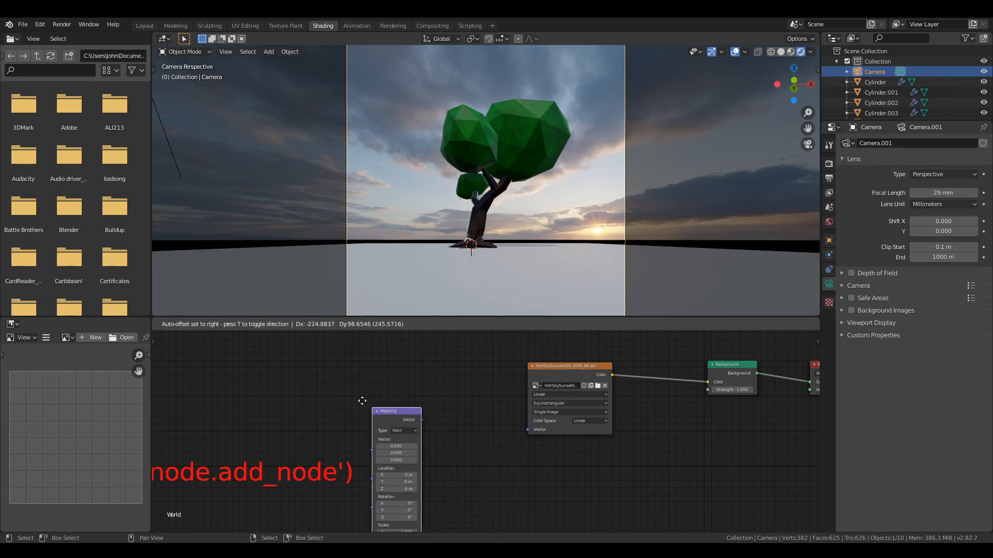
drag(408, 397, 528, 429)
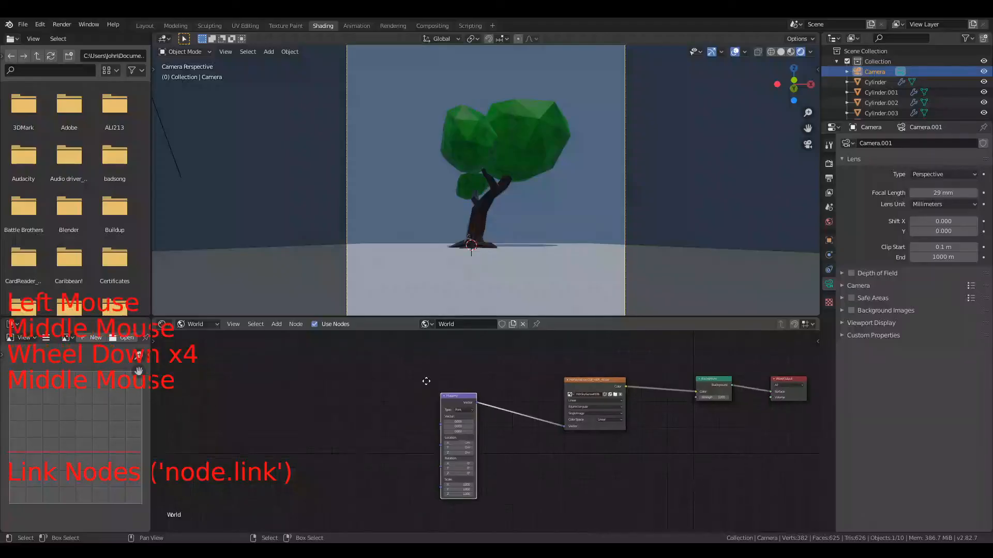
Add a Texture Coordinate node and link its Generated output to the Mapping node's Vector input
scroll(444, 396, up, 2)
key(shift+a)
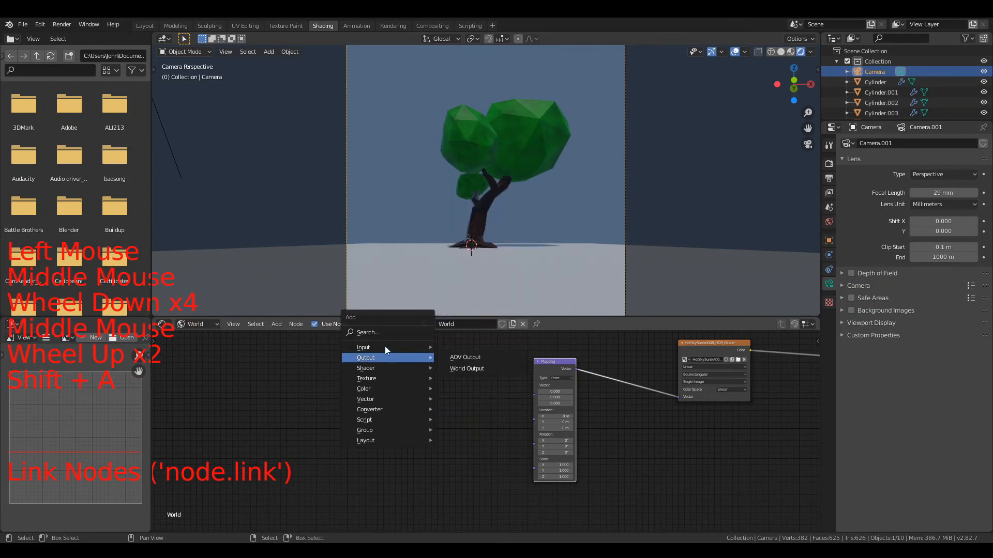
mouse_move(390, 344)
click(468, 292)
click(358, 405)
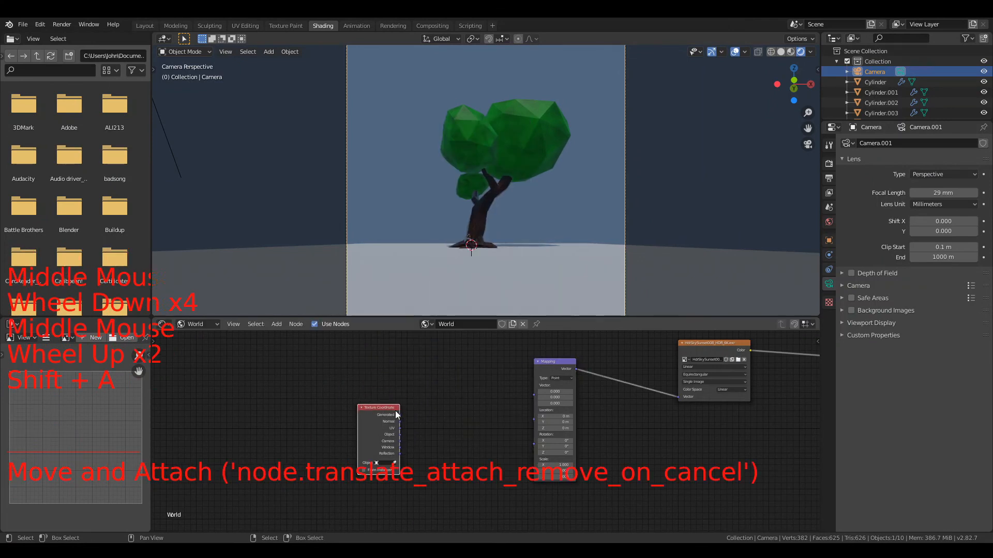
drag(400, 414, 535, 396)
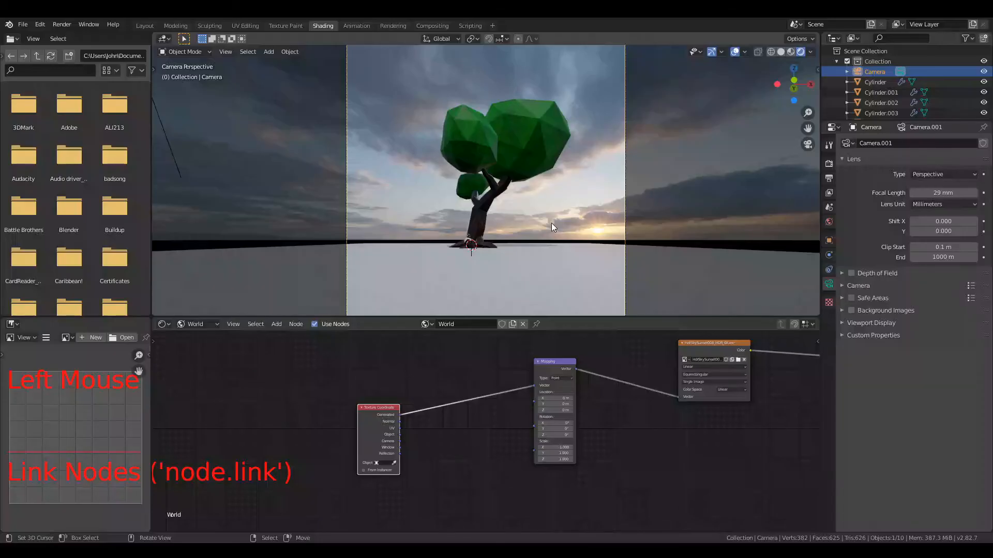
scroll(543, 219, up, 3)
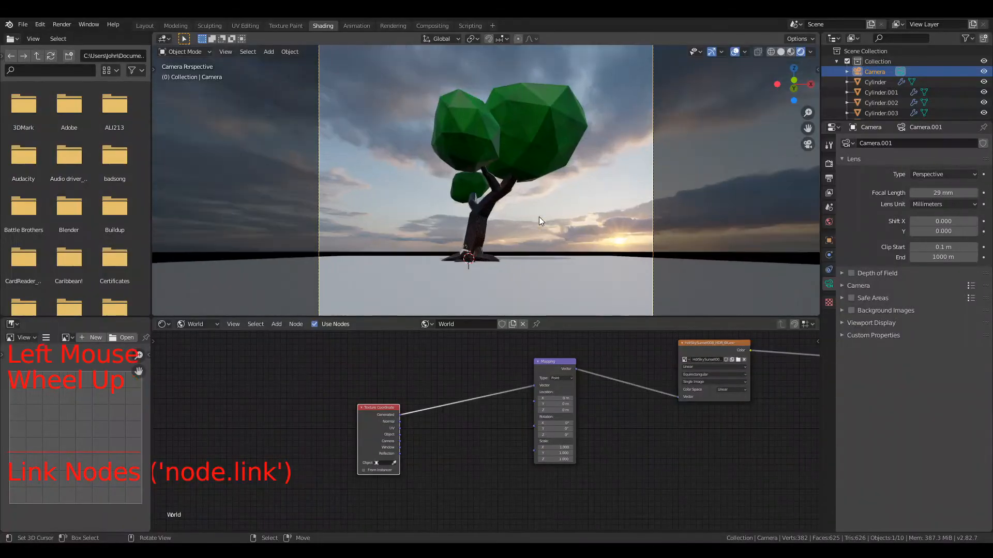
Try Z locations of -0.1 m, 0 m and 0.1 m on the Mapping node to test the sky's horizon height
scroll(612, 413, up, 5)
middle_drag(641, 410, 593, 453)
scroll(615, 379, up, 4)
click(519, 429)
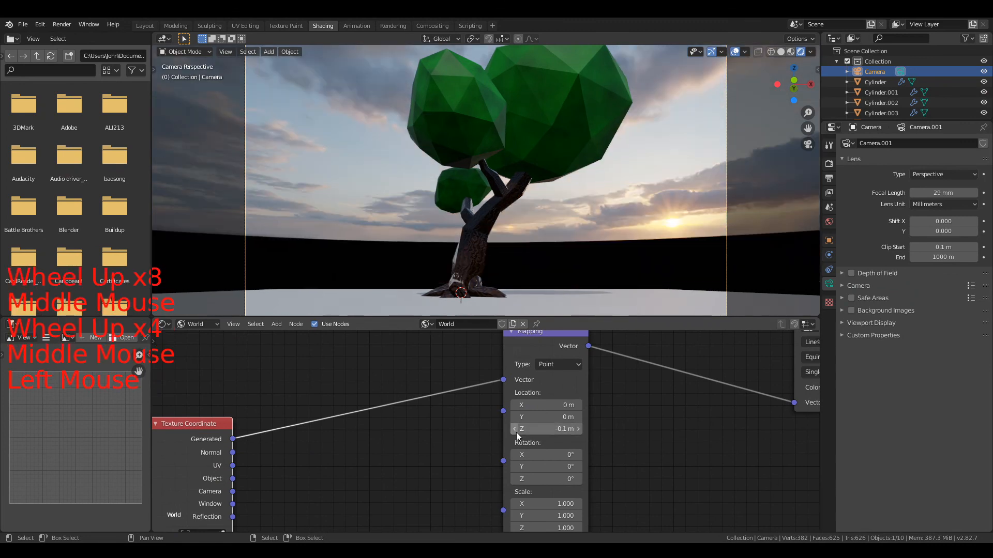
click(578, 432)
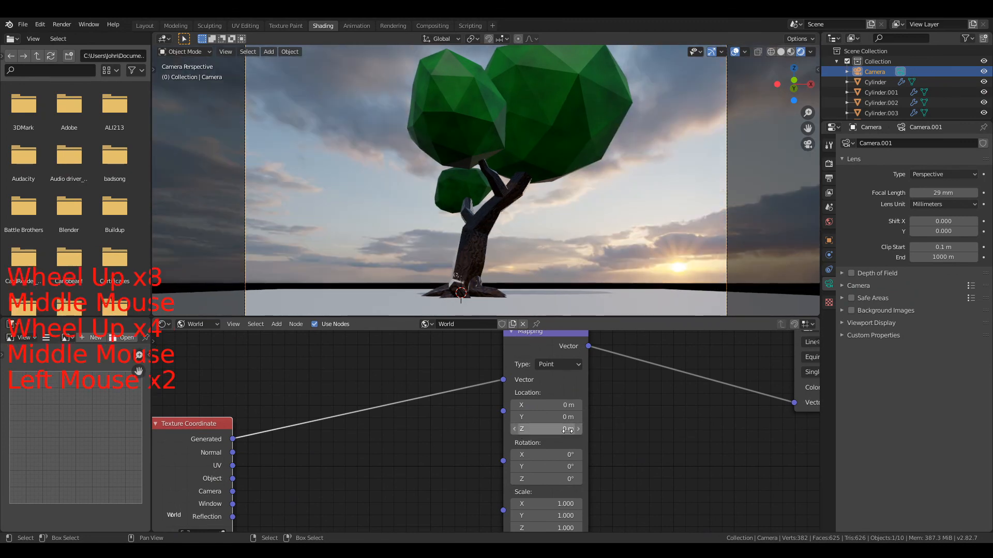
click(583, 433)
click(582, 432)
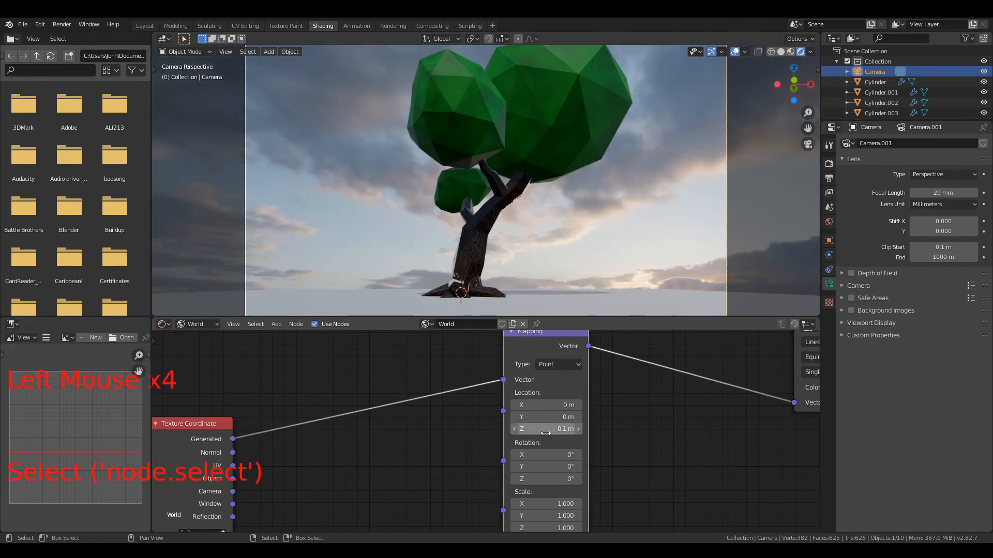
click(519, 429)
click(549, 428)
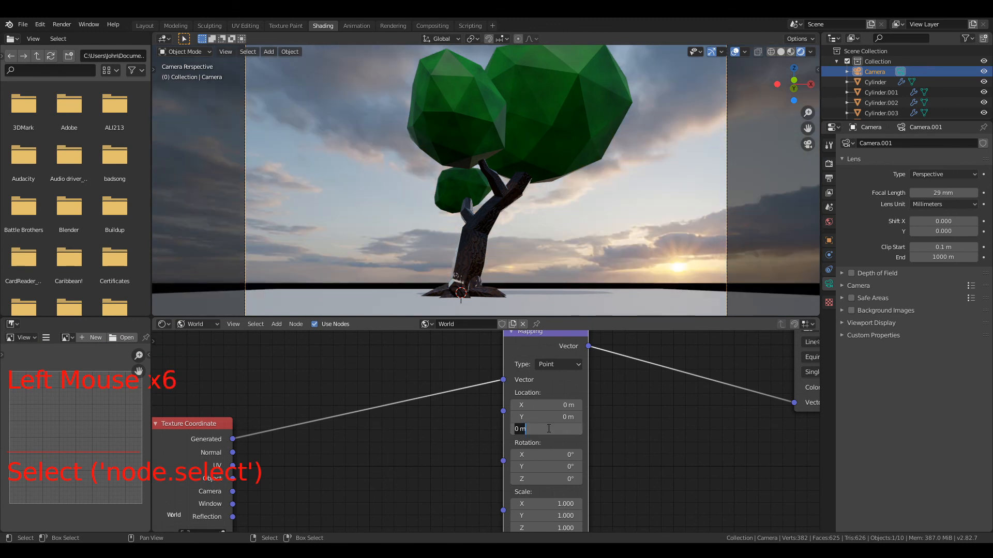
click(593, 436)
click(577, 431)
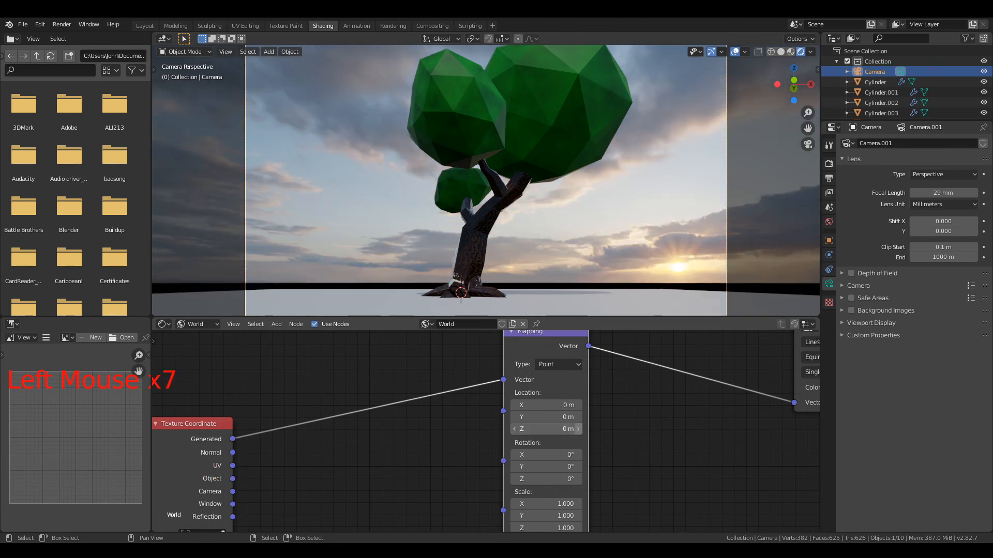
click(538, 430)
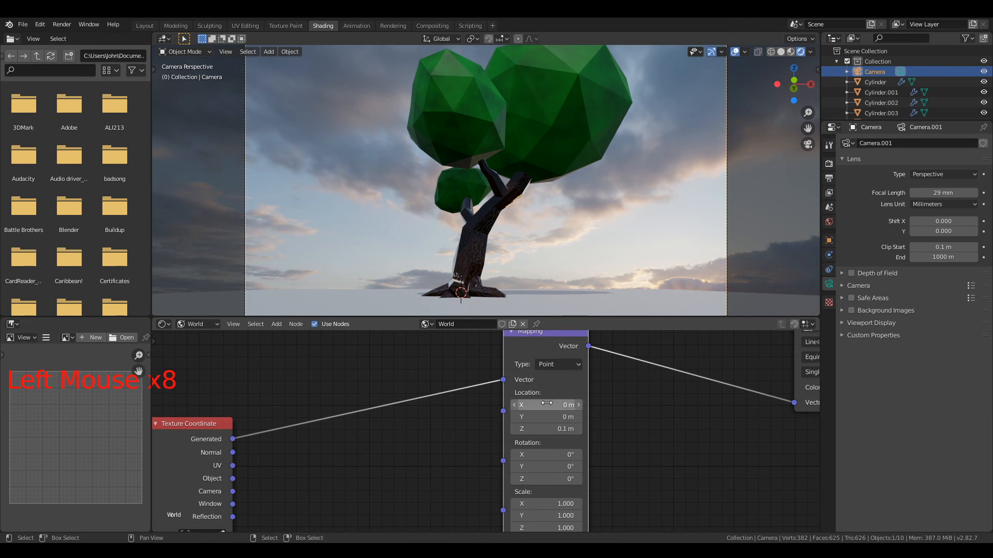
Try a Z location of 0.05 m on the Mapping node, halving it twice to 0.0125 m
click(531, 428)
key(Return)
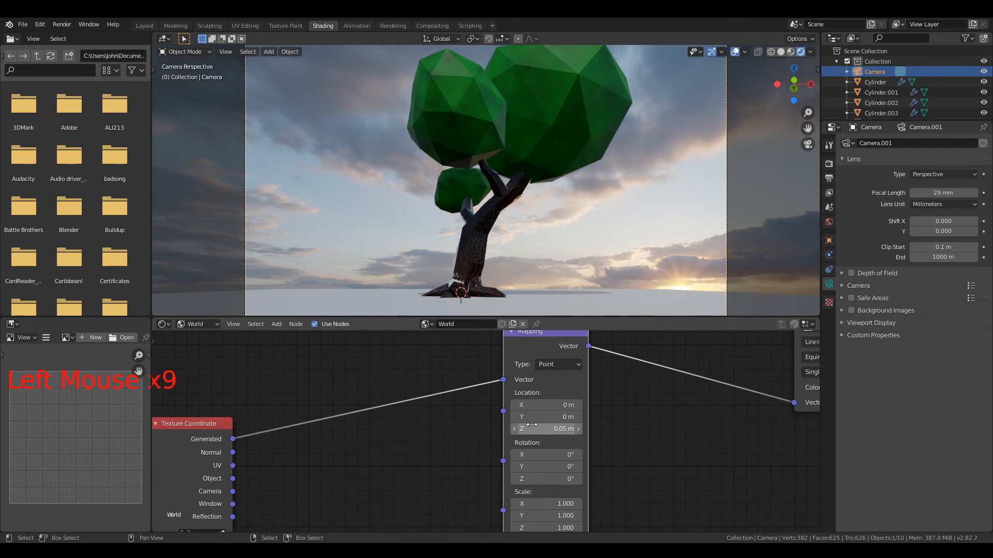
scroll(548, 177, down, 1)
click(554, 428)
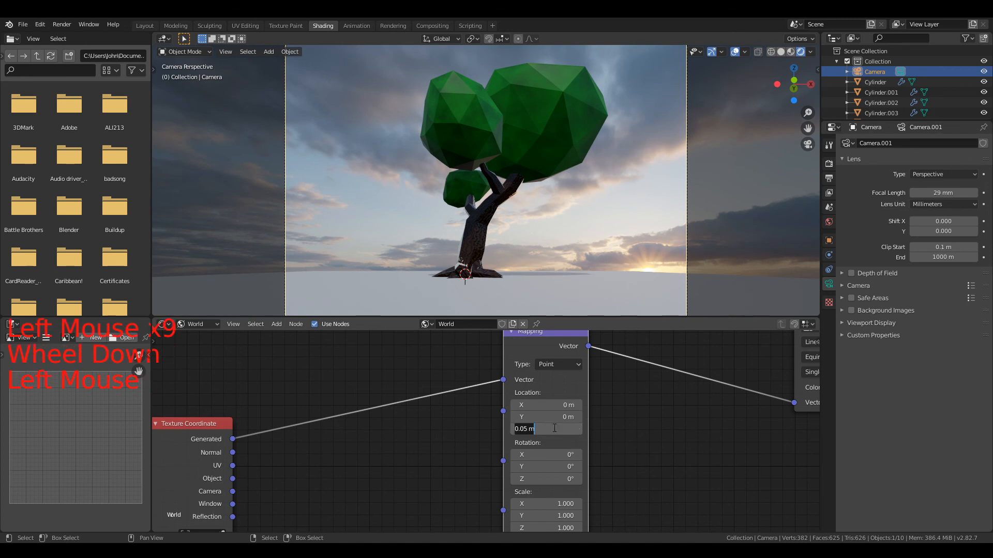
text(/2)
key(Return)
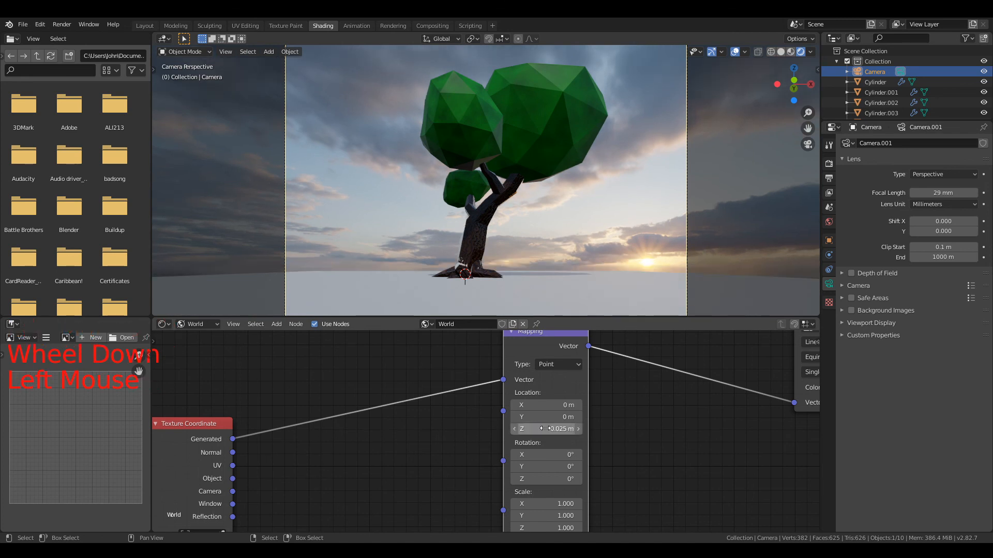
double_click(545, 429)
text(/2)
key(Return)
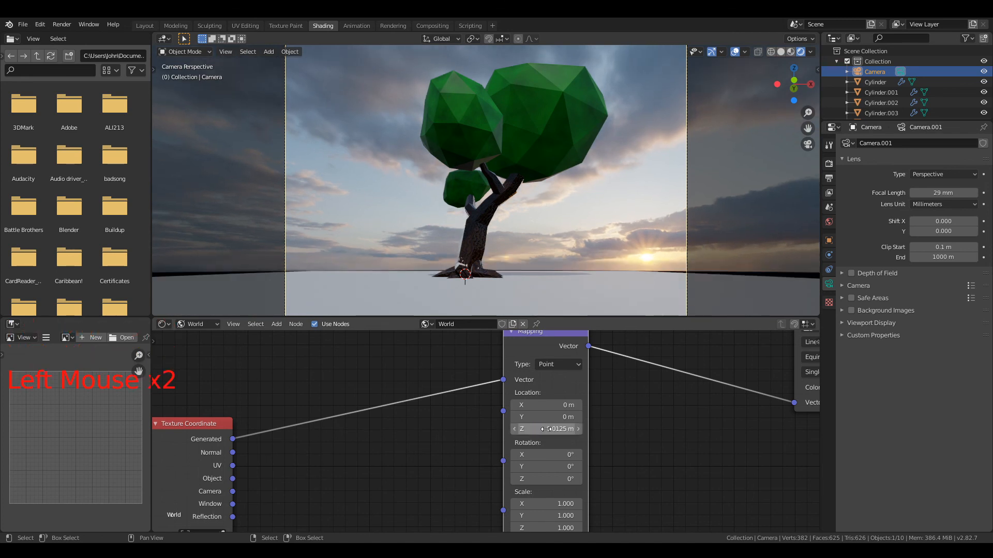
Fine-tune the Mapping node's Z location to 0.013 m
click(558, 427)
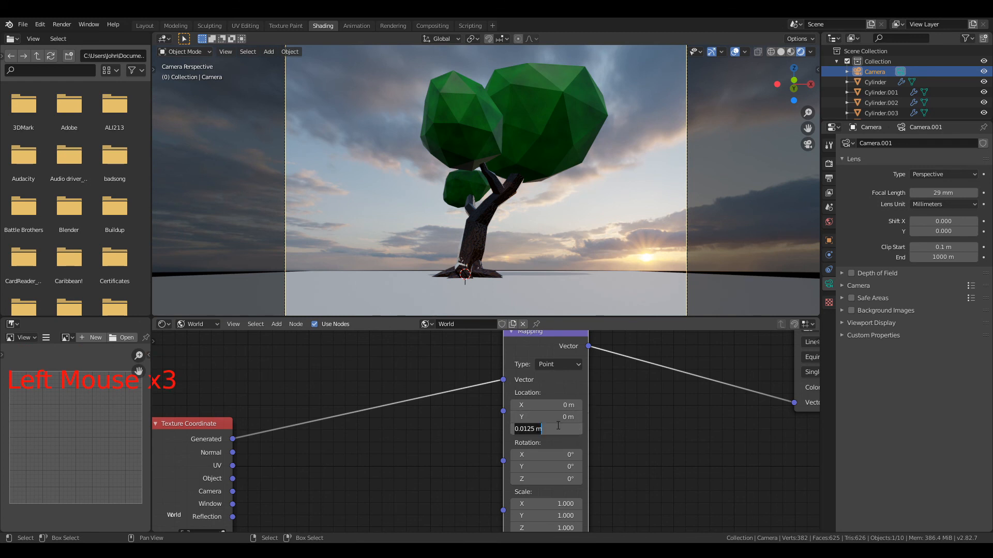
click(534, 429)
text(6)
key(Return)
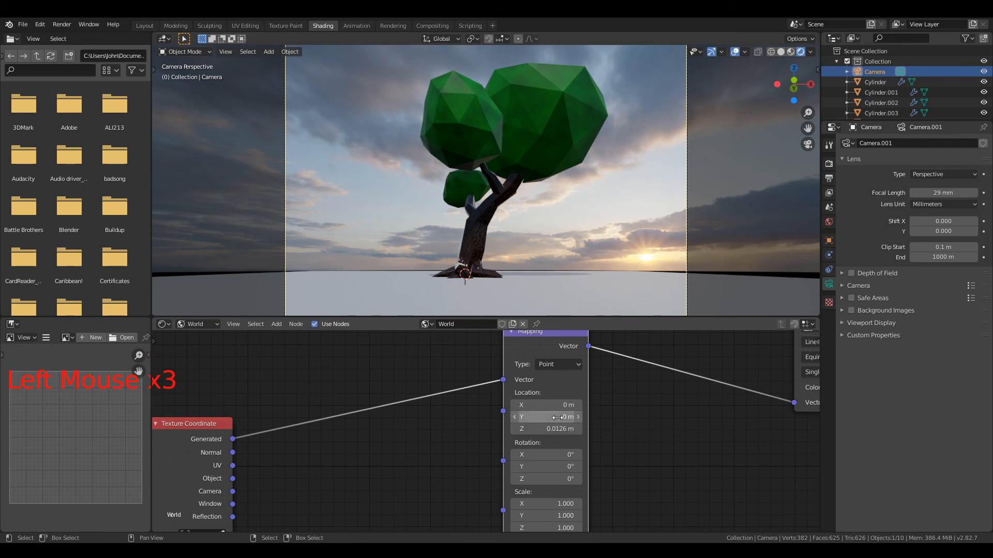
click(560, 429)
key(BackSpace)
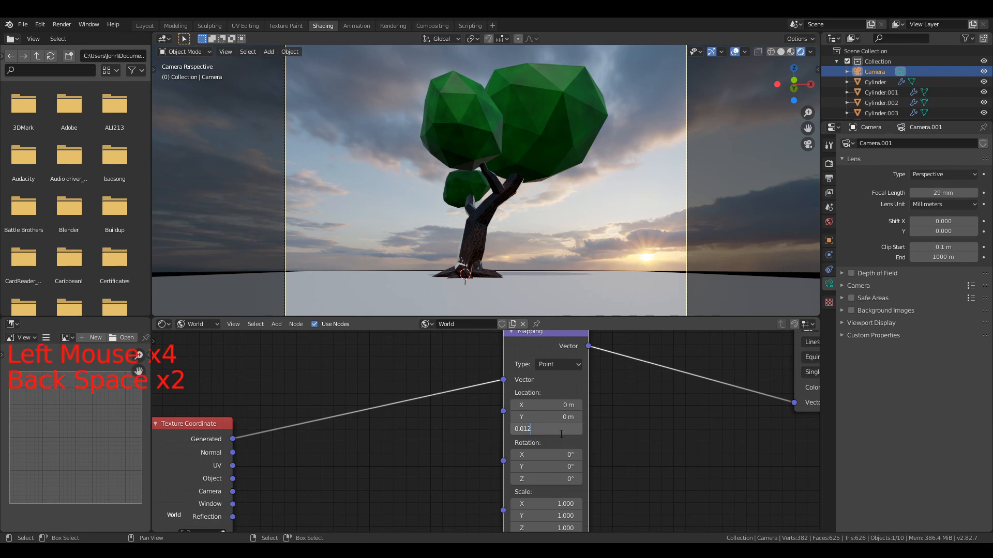
text(3)
key(Return)
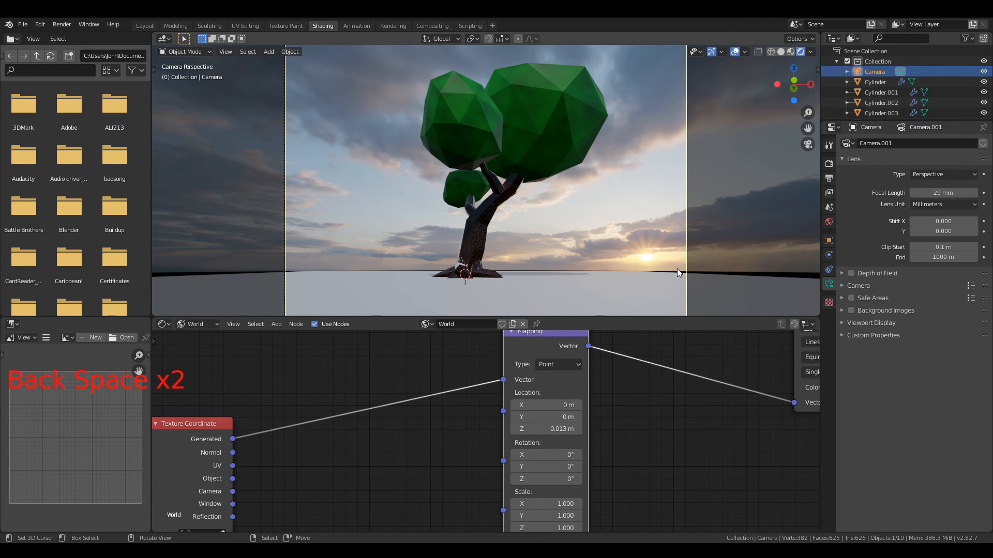
Reframe the camera shot with walk navigation, moving closer to the tree and lower towards the ground
scroll(662, 243, down, 2)
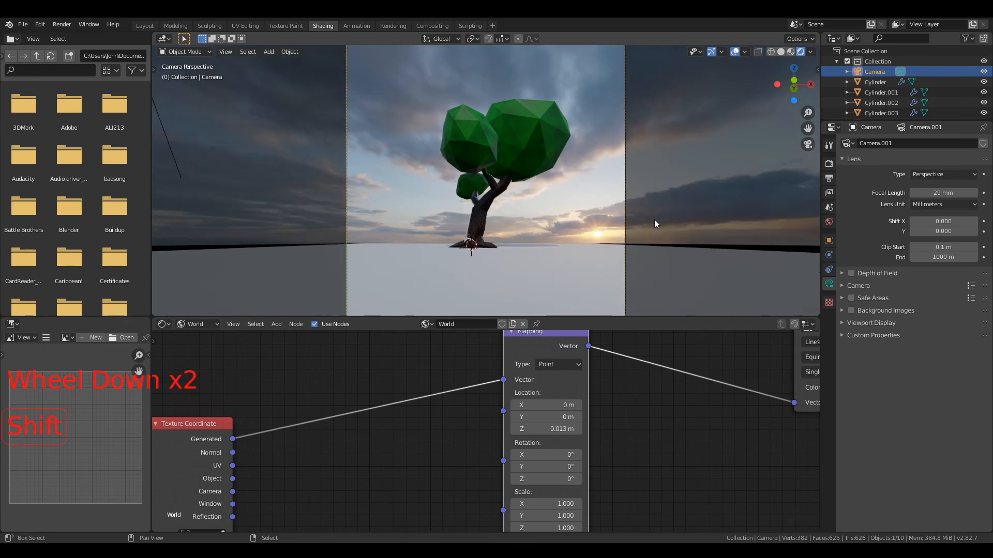
key(shift+grave)
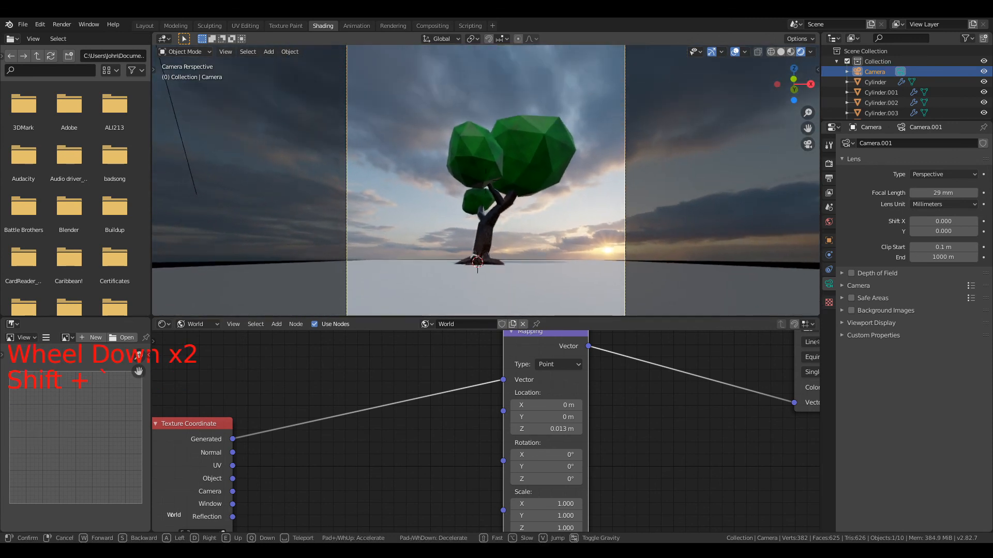
key(w)
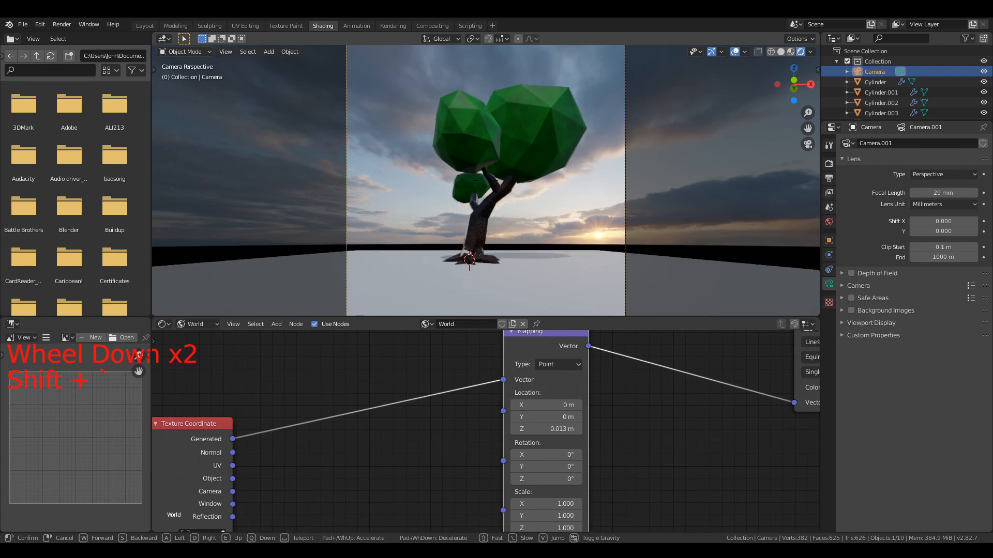
key(q)
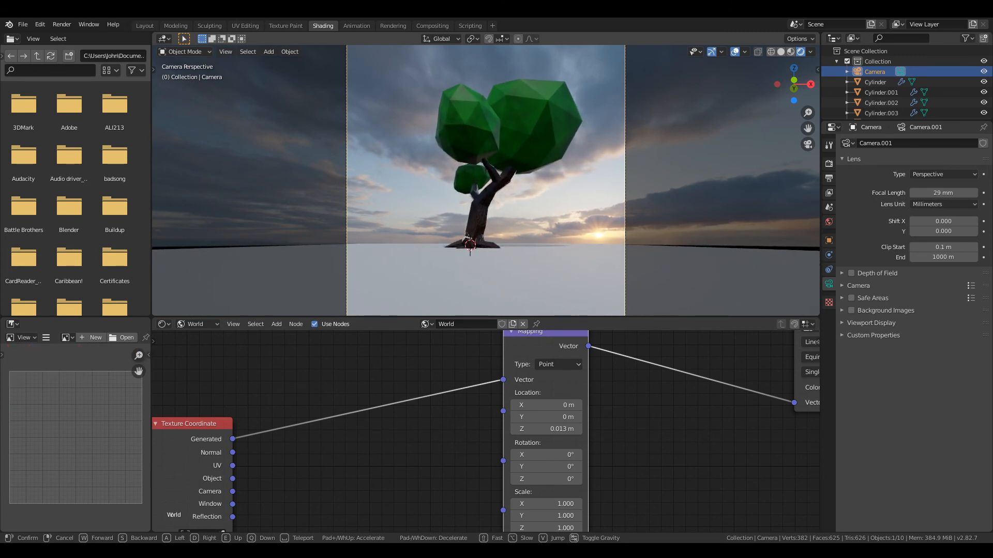
click(486, 185)
scroll(486, 185, down, 1)
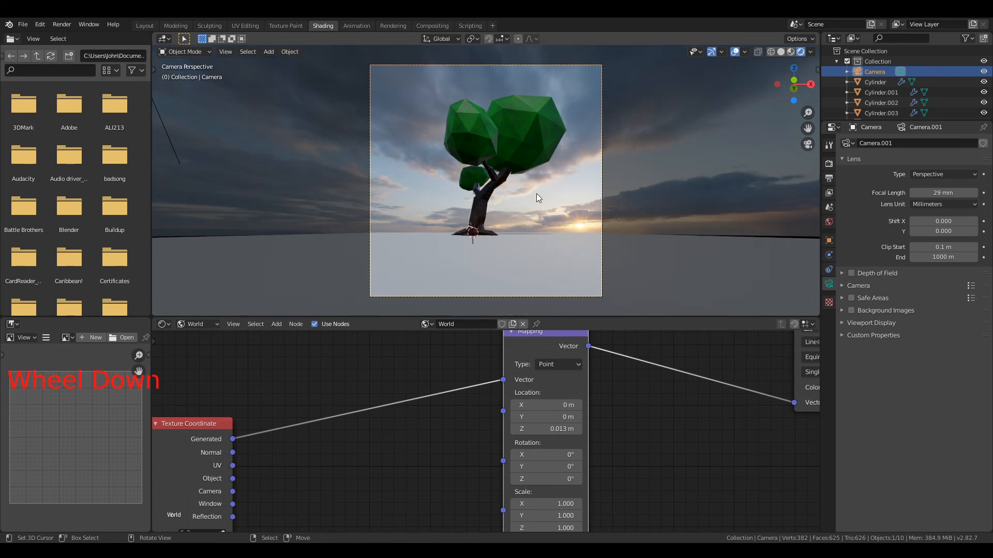
scroll(402, 207, down, 3)
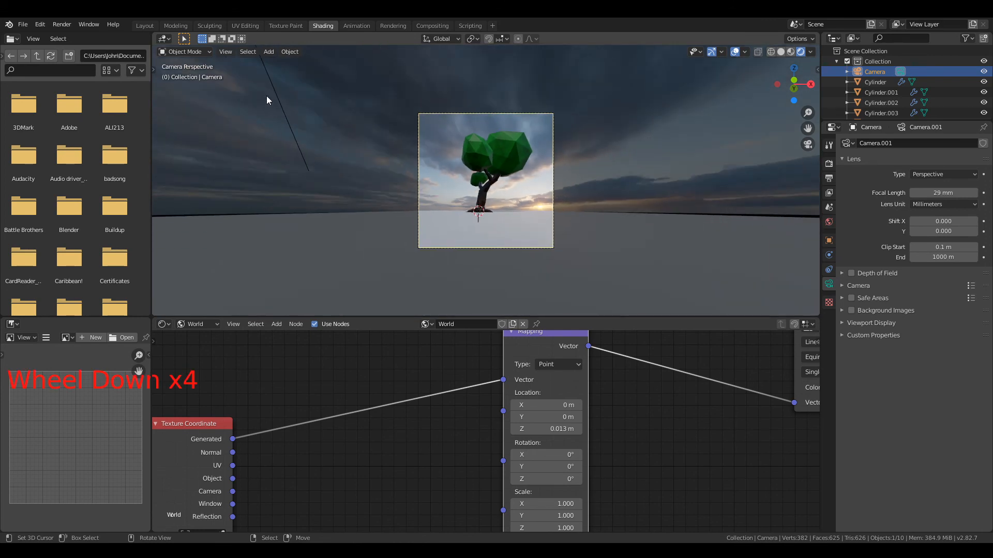
right_click(286, 96)
key(r)
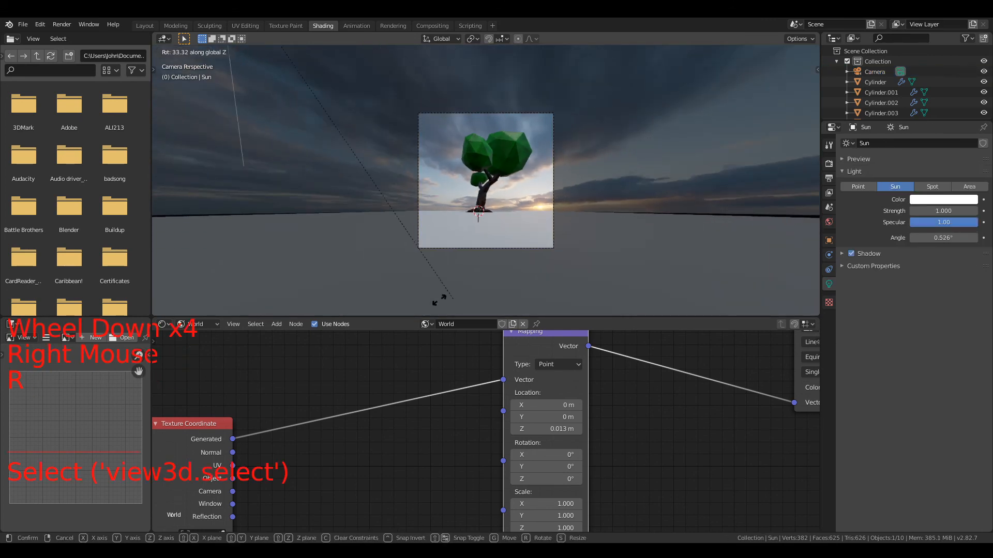
click(500, 193)
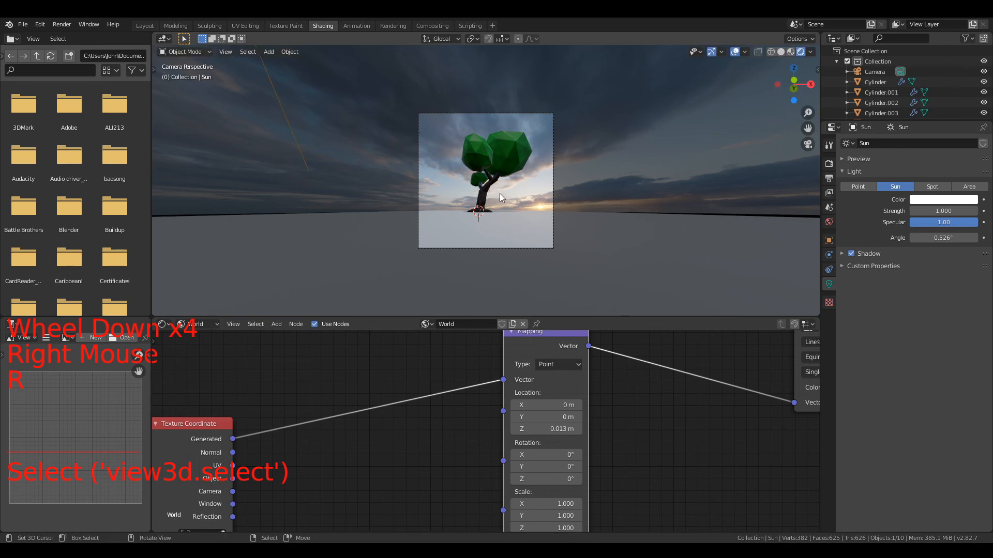
scroll(626, 193, up, 5)
scroll(625, 193, down, 2)
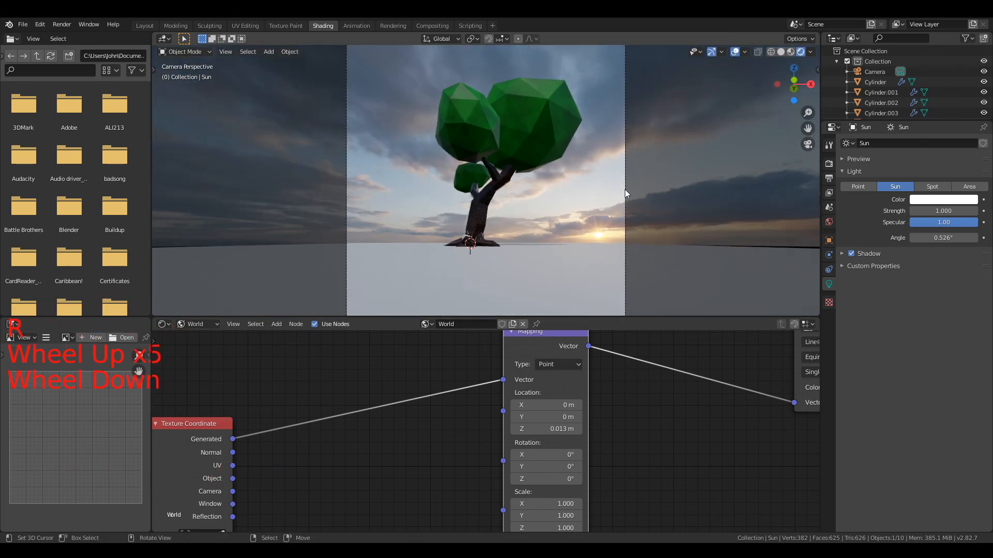
Select the tree trunk and switch the node editor from World to Object shading to show its Bark material
scroll(626, 190, up, 6)
right_click(493, 238)
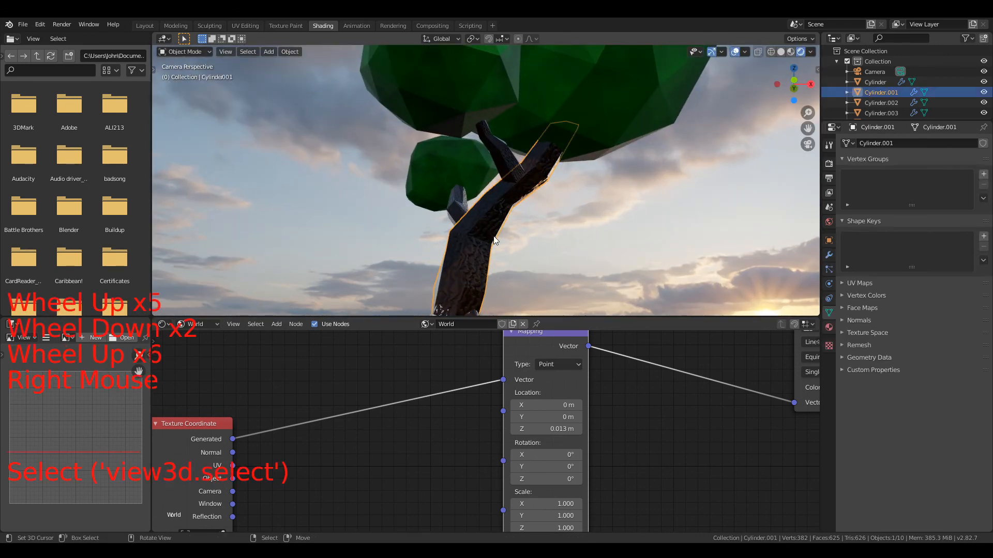
click(197, 325)
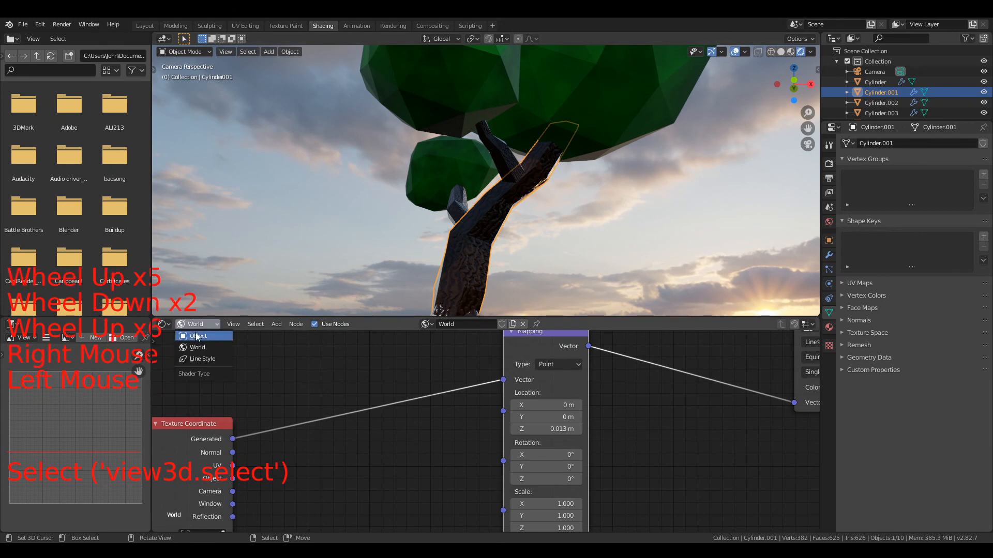
click(199, 334)
scroll(469, 222, down, 4)
scroll(554, 392, down, 1)
middle_drag(555, 392, 821, 447)
Spread out the two ColorRamp nodes, moving the roughness one down and the base color one up
drag(519, 430, 503, 476)
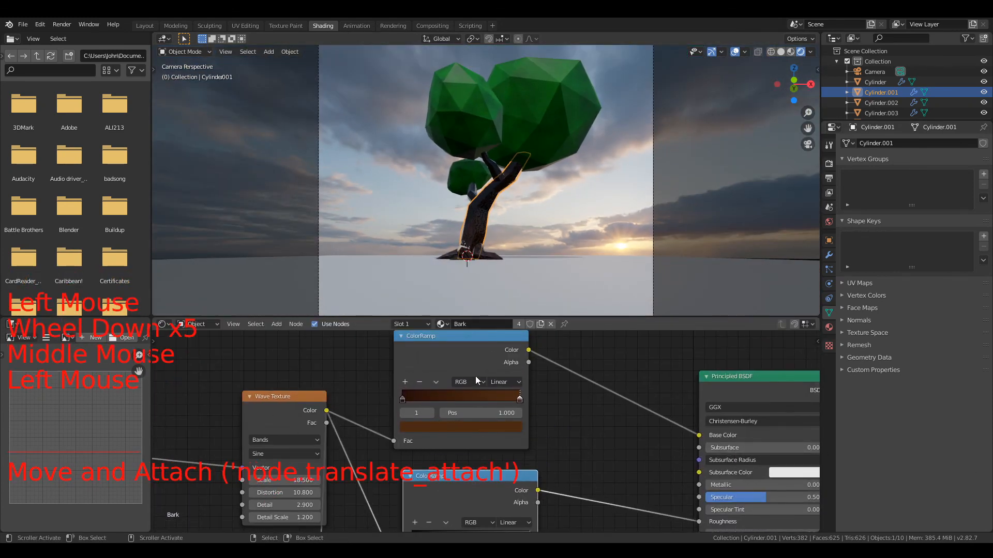
drag(478, 371, 498, 353)
scroll(498, 353, up, 7)
middle_drag(550, 393, 571, 457)
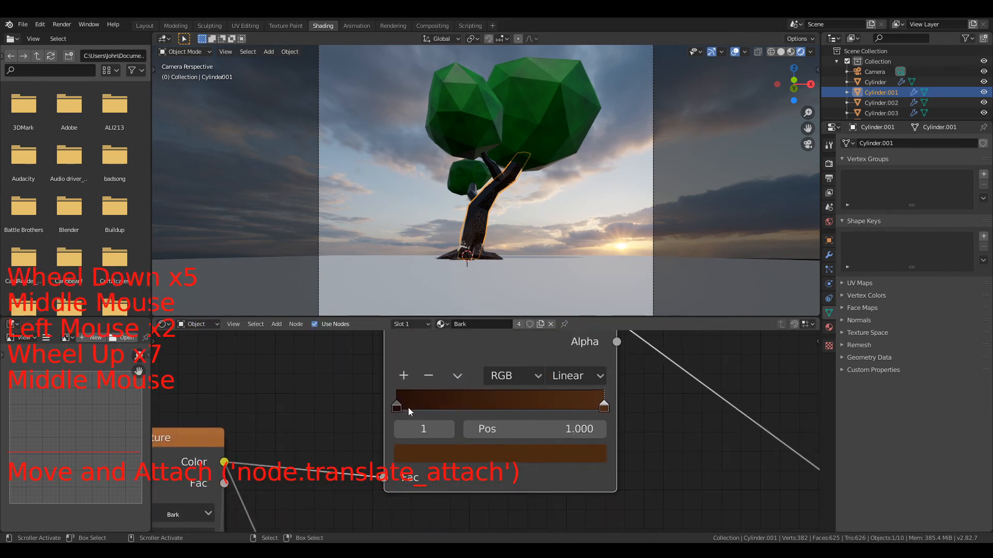
Brighten the dark stop at position 0 of the base color ColorRamp to a reddish brown
click(408, 408)
click(465, 455)
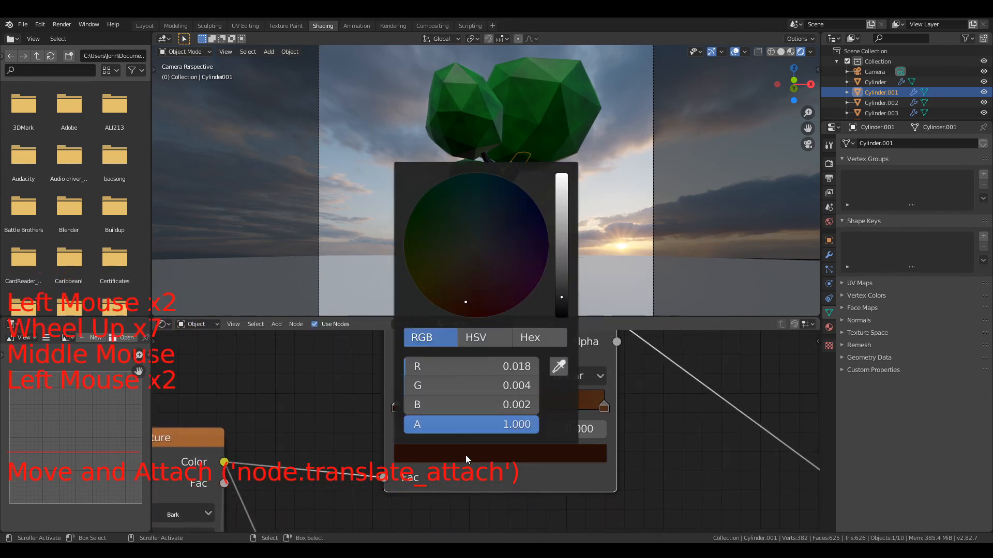
click(563, 261)
Brighten the base color ColorRamp's stop at position 1.000 to an orange-brown and deselect all objects
click(609, 411)
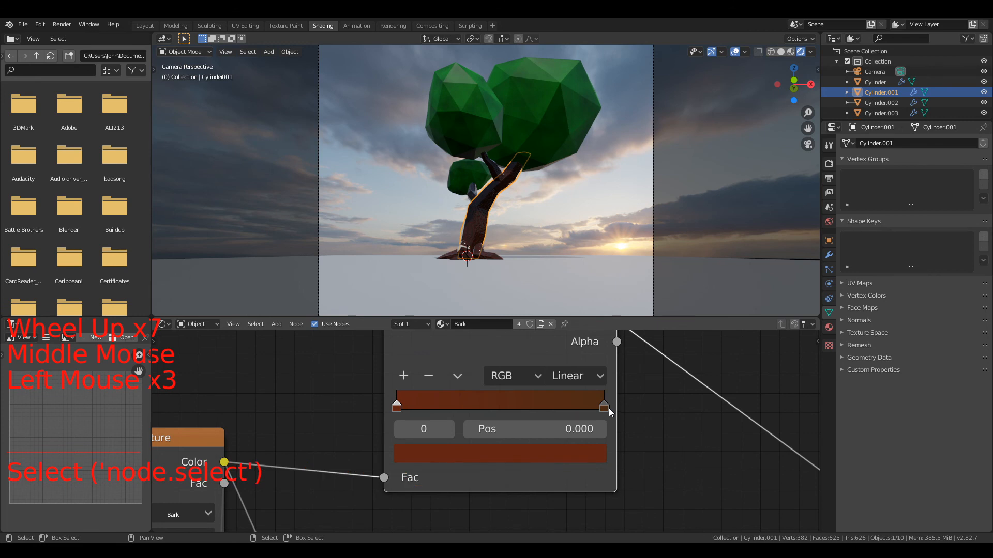
click(608, 408)
click(607, 407)
click(569, 454)
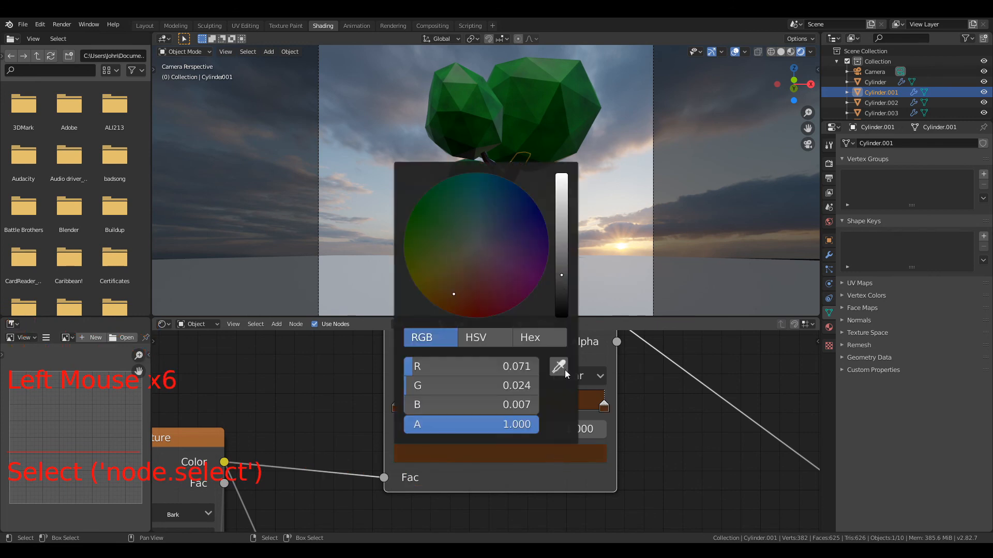
click(563, 239)
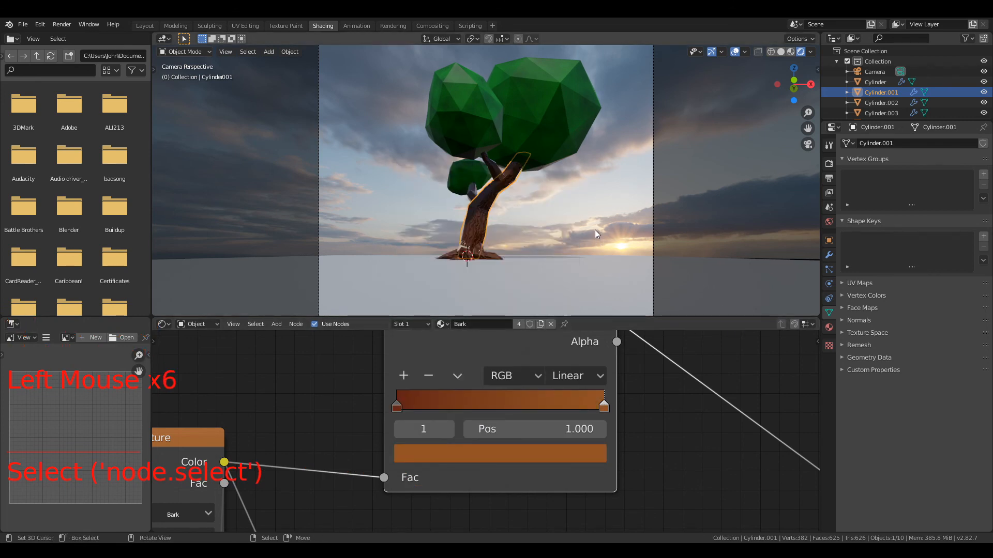
key(alt+a)
scroll(579, 228, down, 2)
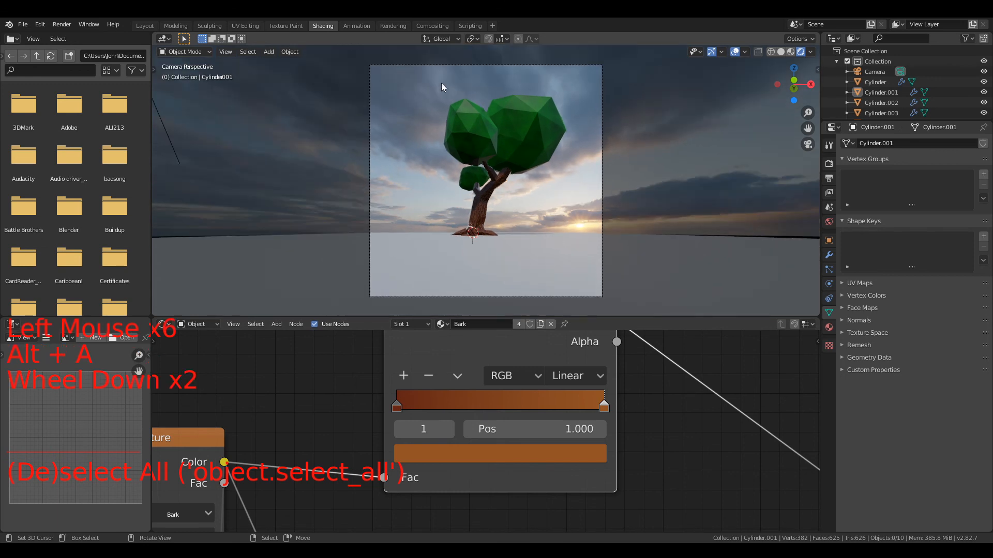